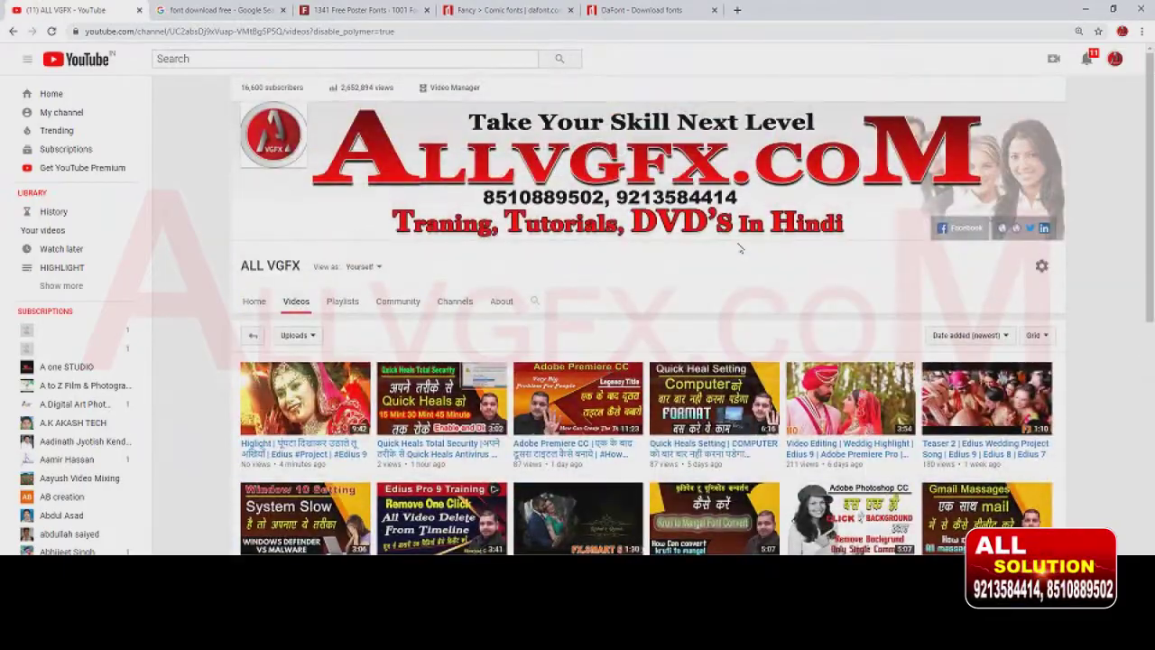
# - Scroll the YouTube channel's video grid, then switch to the 1001 Fonts poster fonts tab
pyautogui.scroll(-3, 740, 248)
pyautogui.scroll(-2, 741, 249)
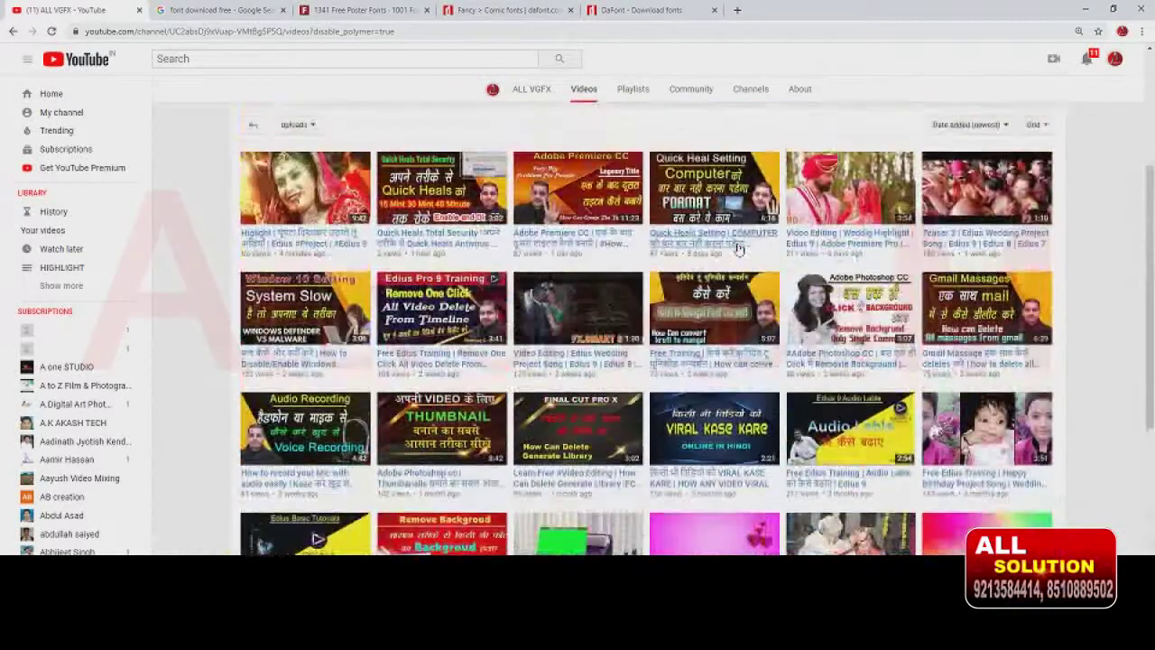
pyautogui.scroll(1, 739, 249)
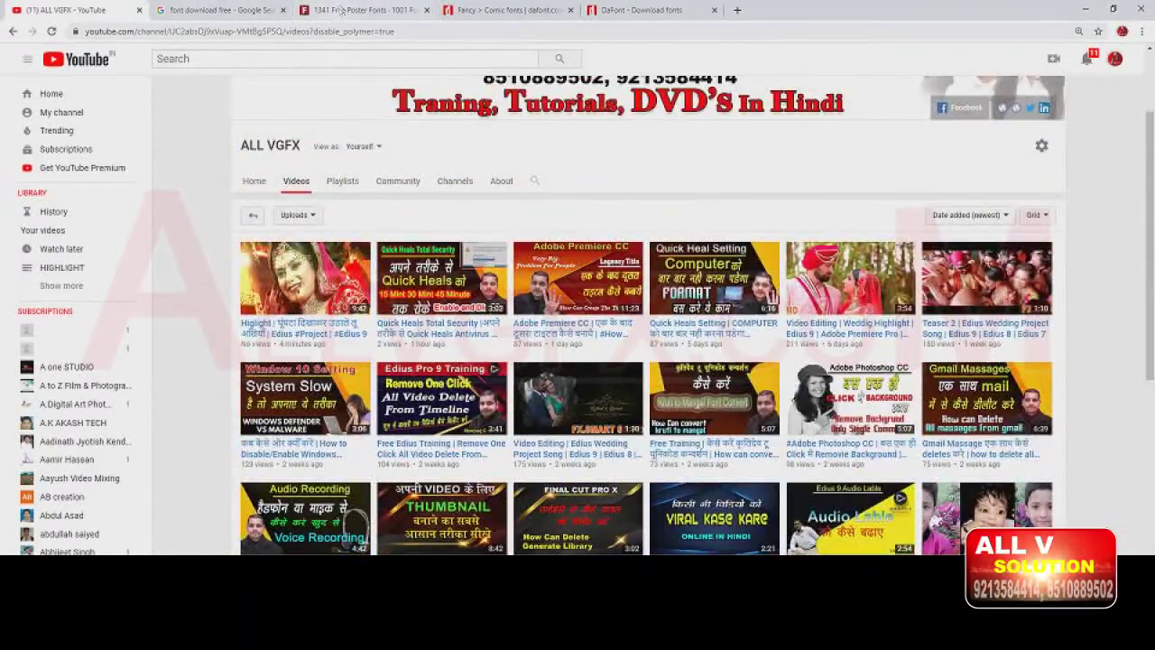
pyautogui.click(341, 10)
# - Scroll through the poster and comic font lists
pyautogui.scroll(-2, 395, 325)
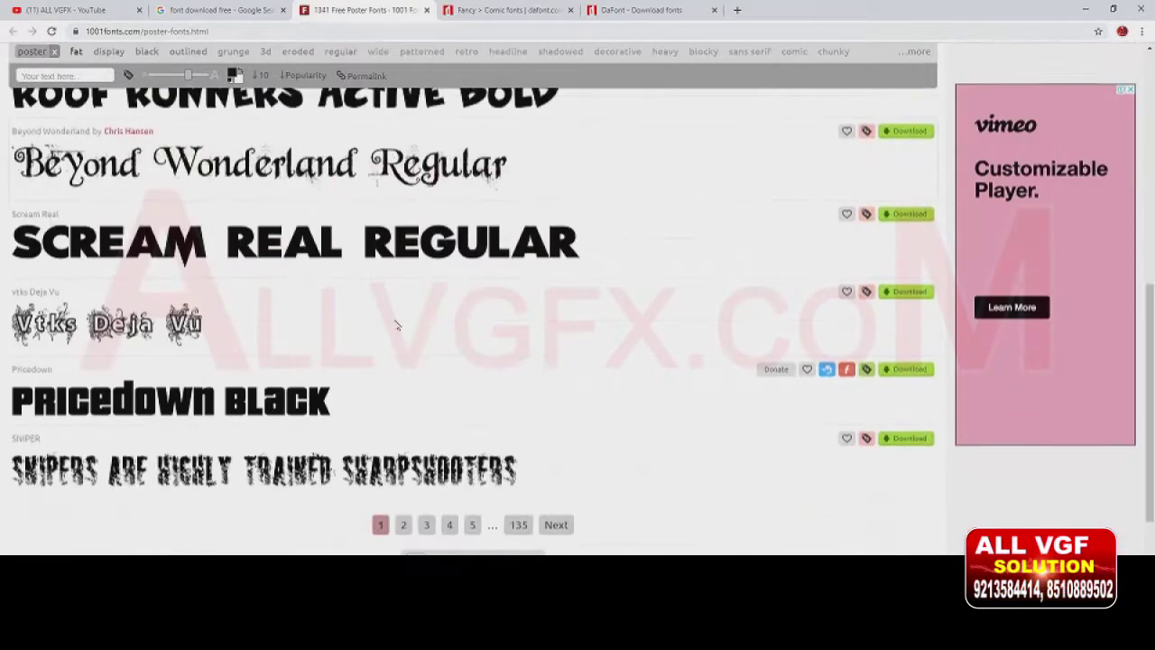
pyautogui.scroll(-2, 395, 324)
pyautogui.scroll(5, 1005, 200)
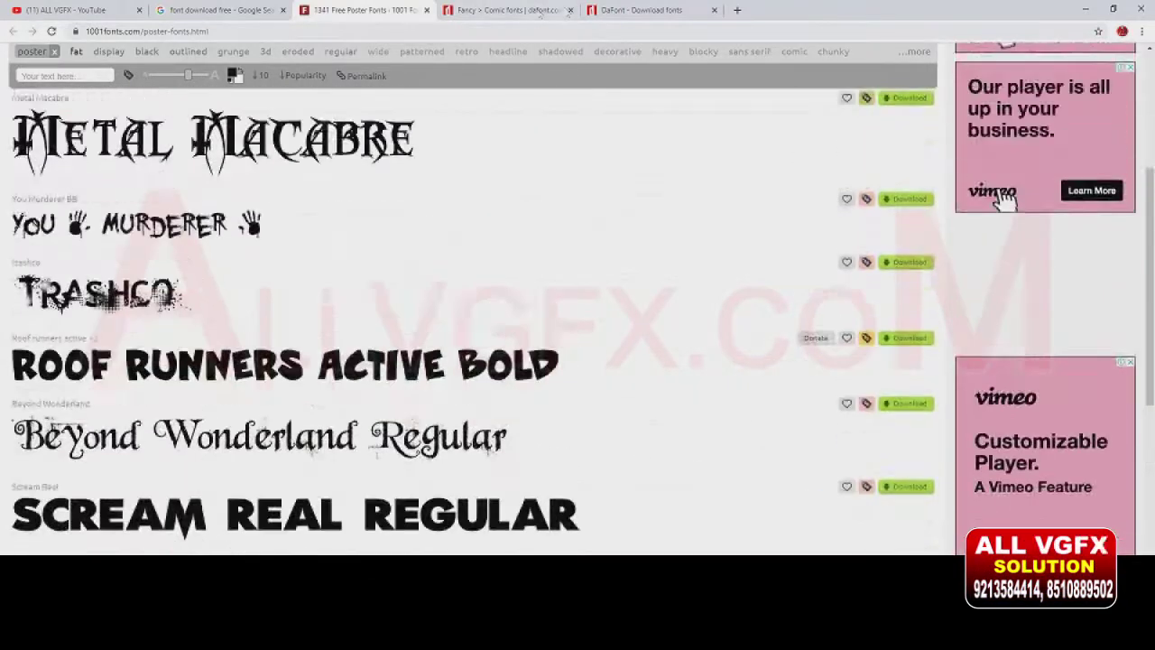
pyautogui.scroll(-3, 451, 256)
pyautogui.scroll(-3, 456, 257)
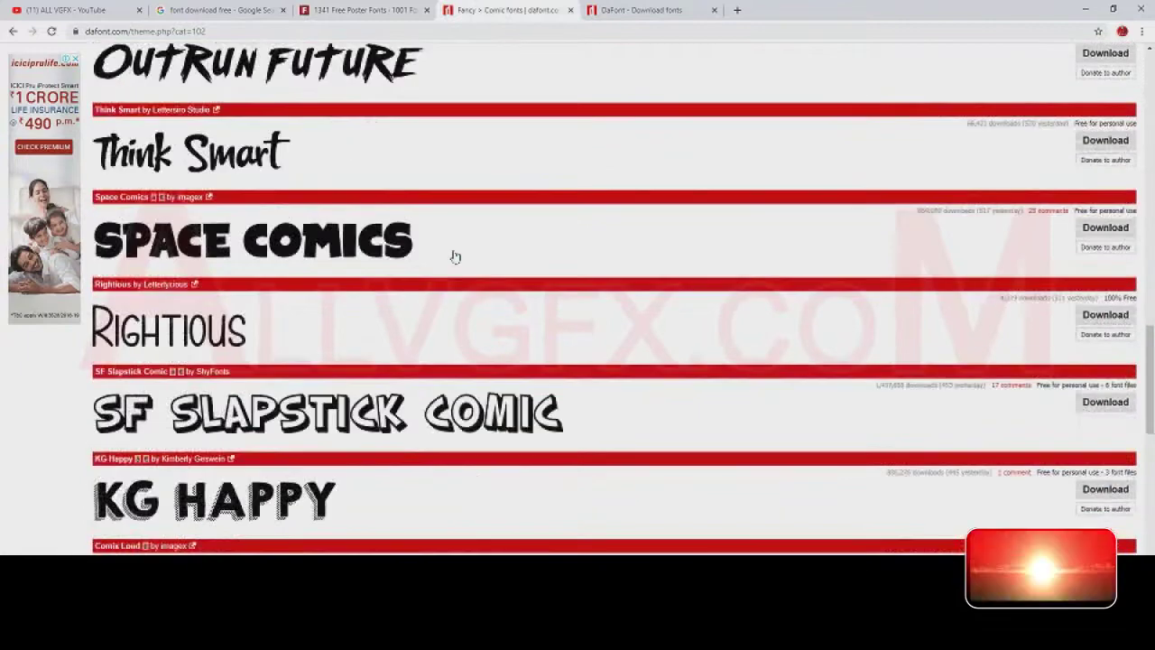
pyautogui.scroll(-2, 455, 257)
pyautogui.scroll(-2, 454, 256)
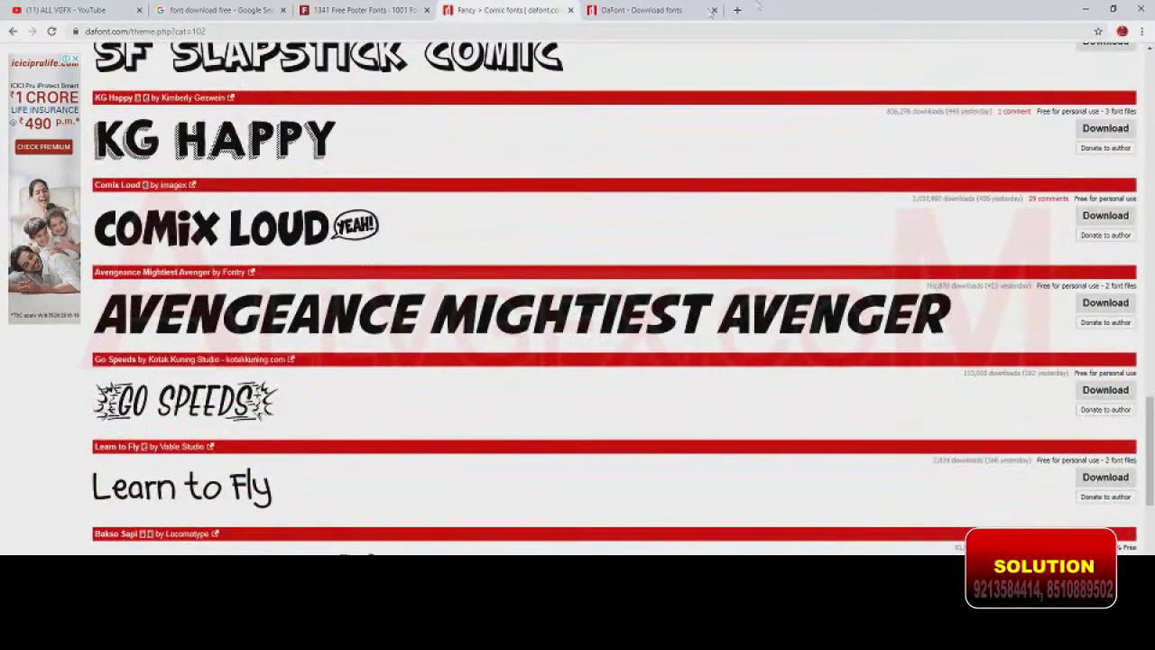
# - Browse DaFont's homepage Recently added fonts, then open a new blank tab
pyautogui.click(696, 13)
pyautogui.scroll(2, 562, 265)
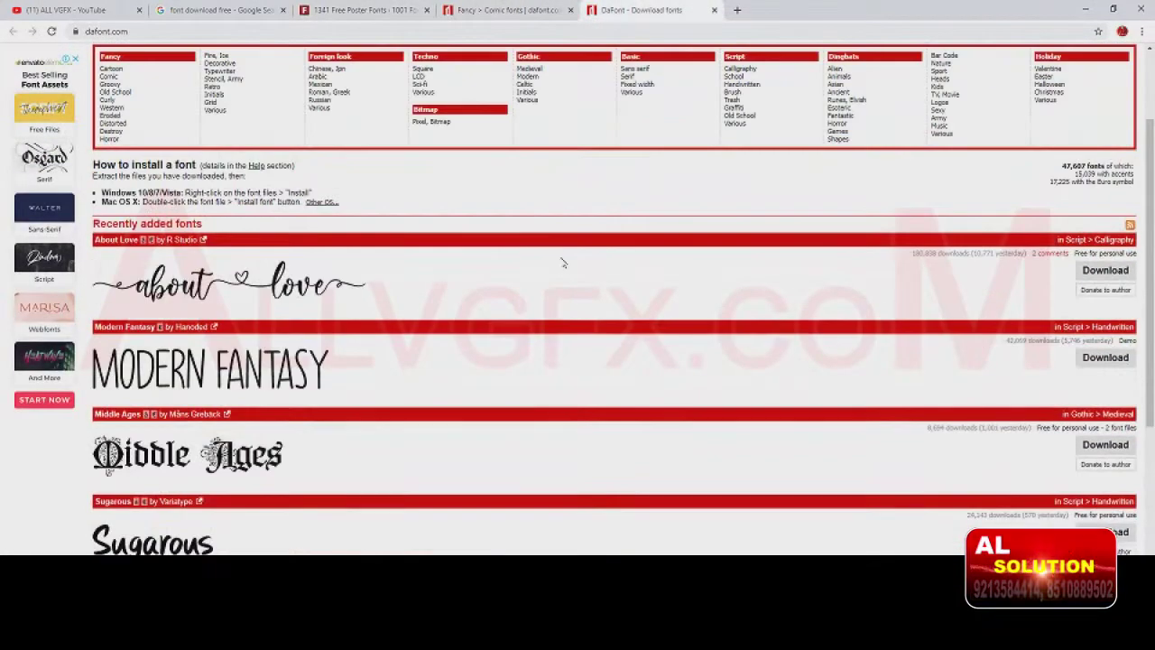
pyautogui.scroll(-2, 562, 262)
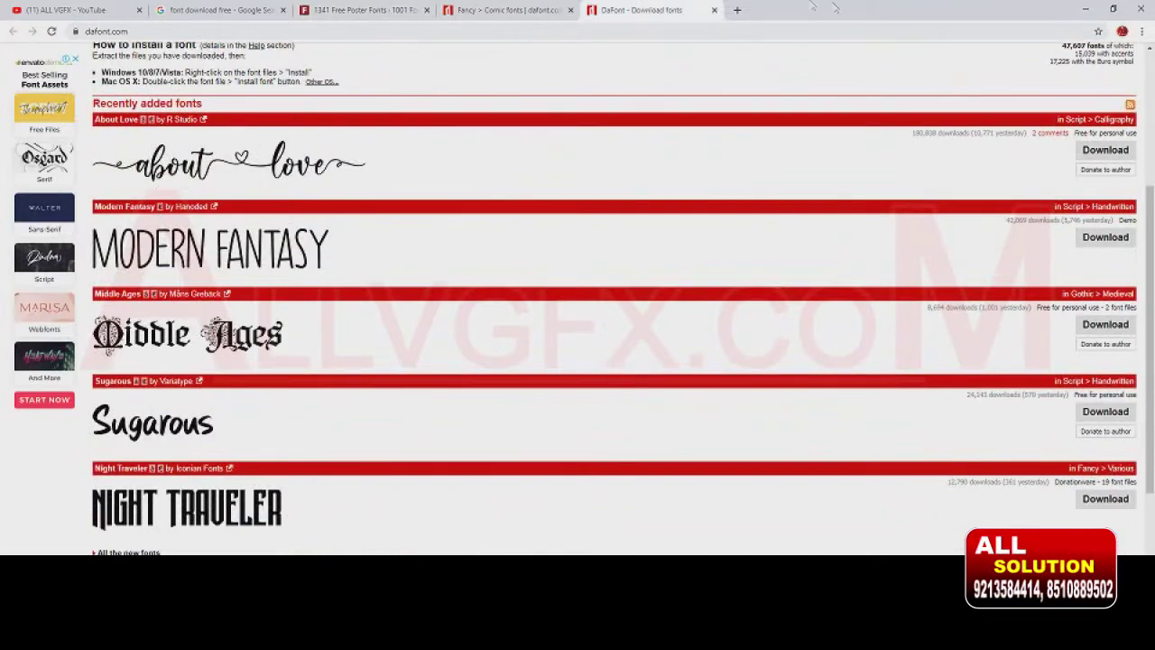
pyautogui.click(738, 10)
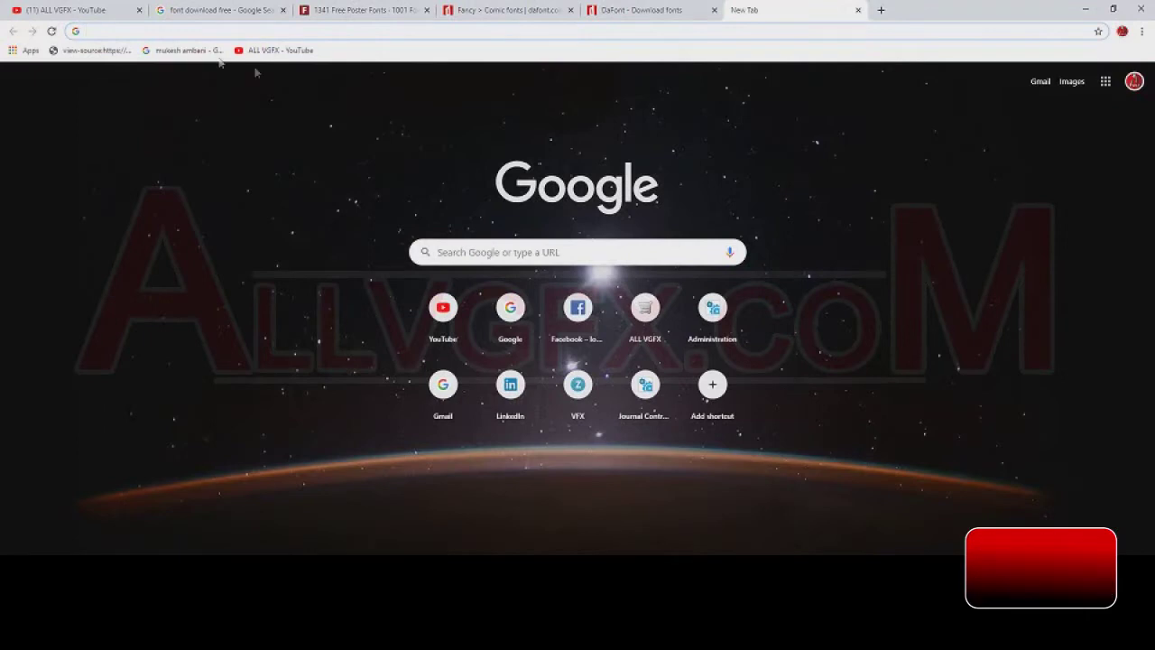
# - Search Google for 'font download free'
pyautogui.write('go')
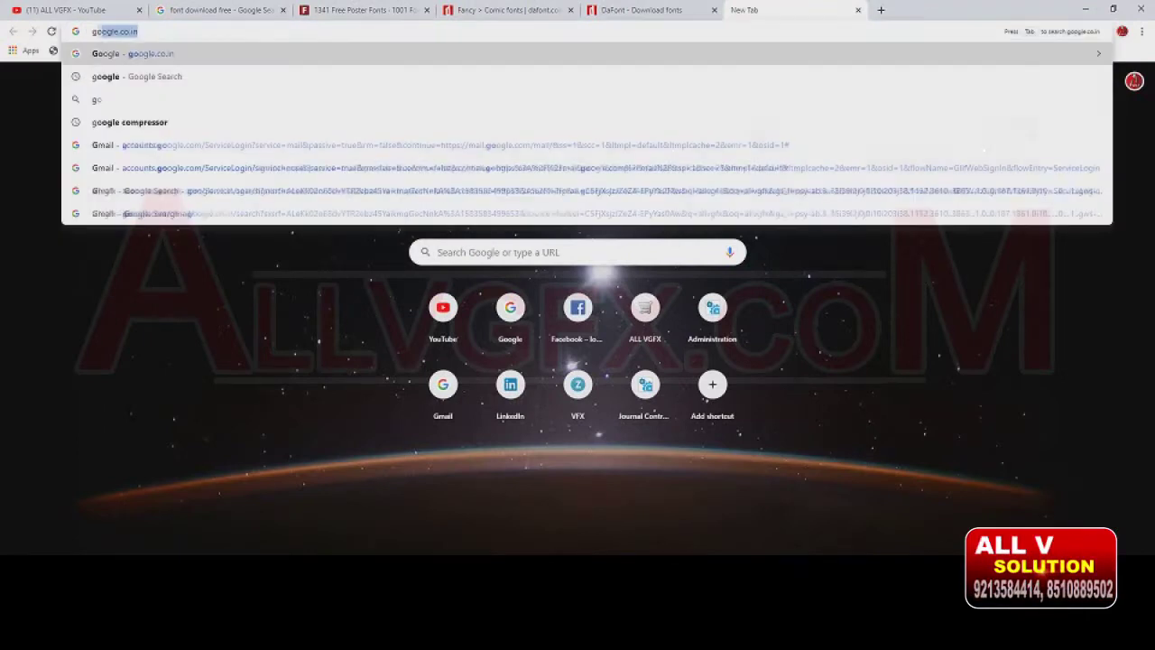
pyautogui.press('Return')
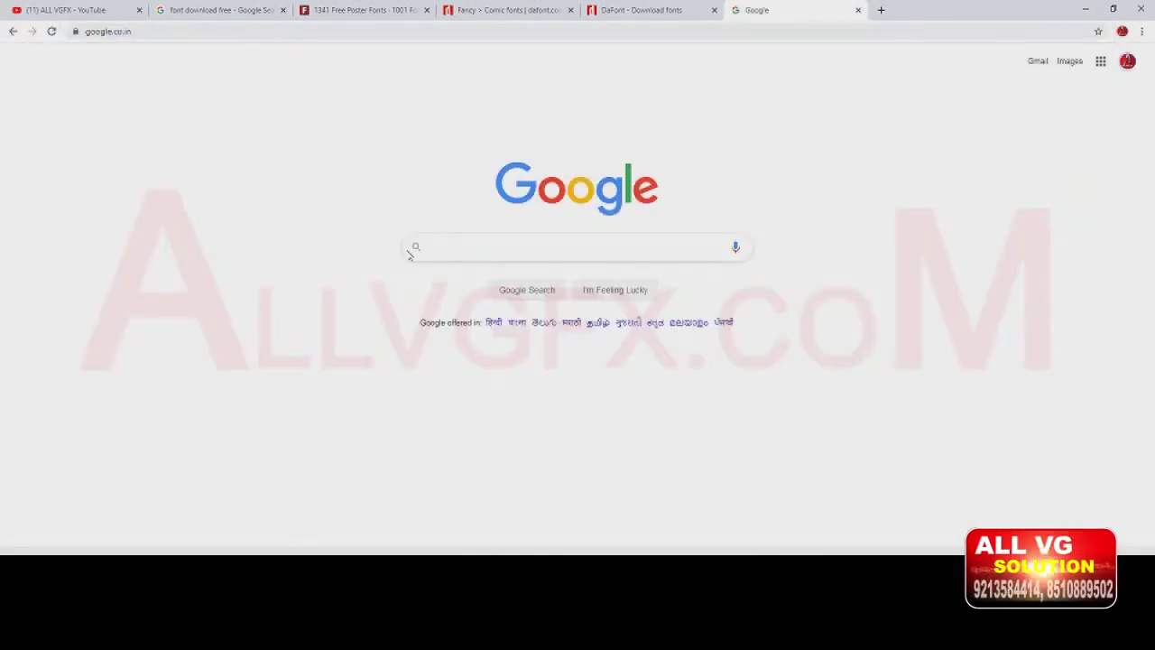
pyautogui.click(409, 253)
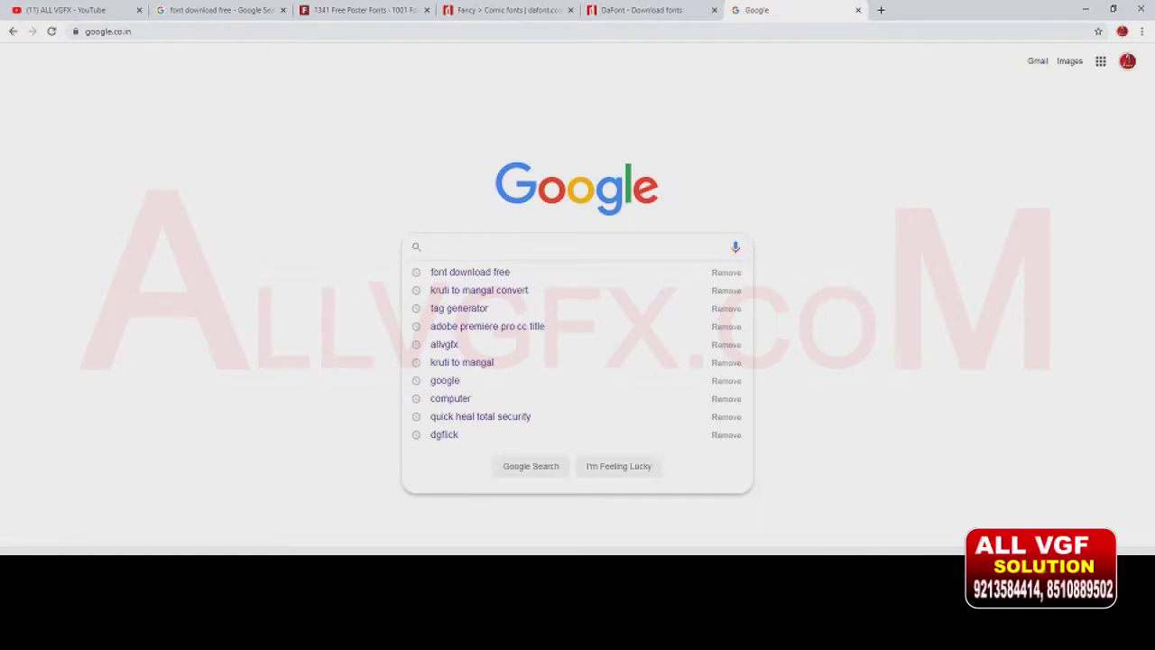
pyautogui.write('f')
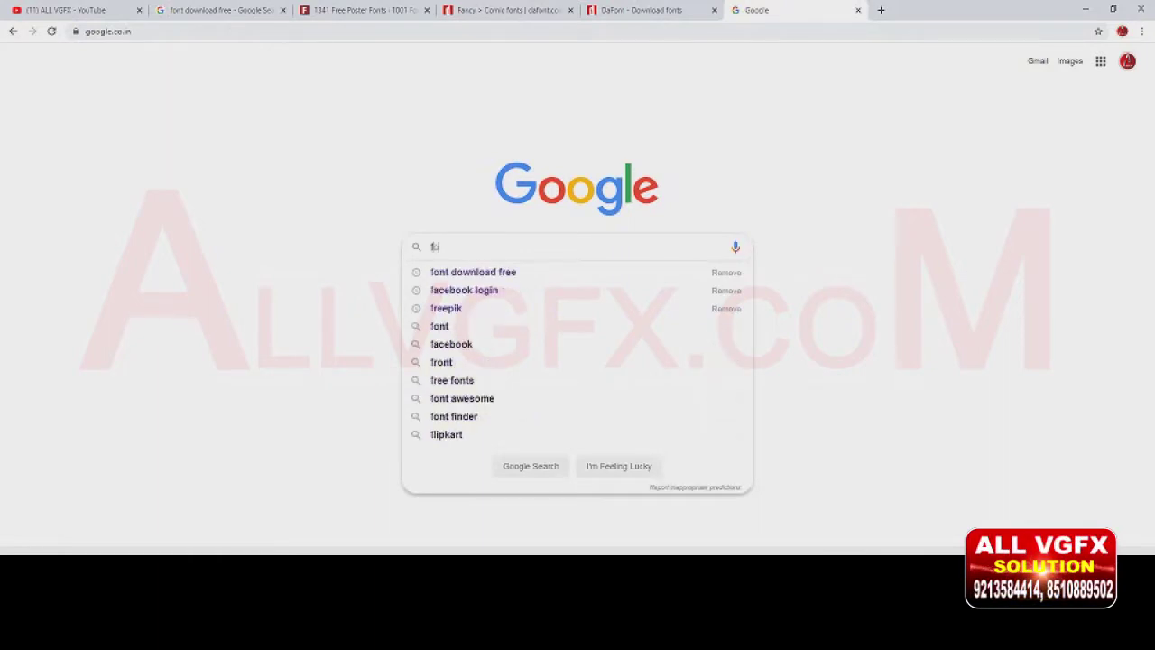
pyautogui.write('ont')
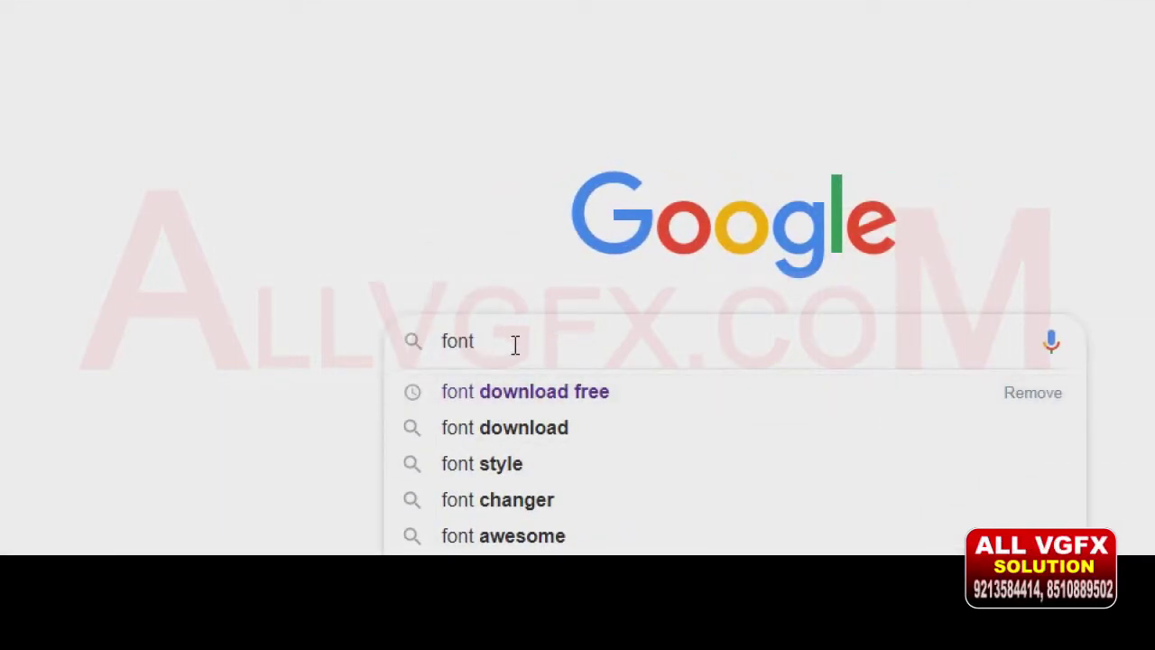
pyautogui.click(521, 398)
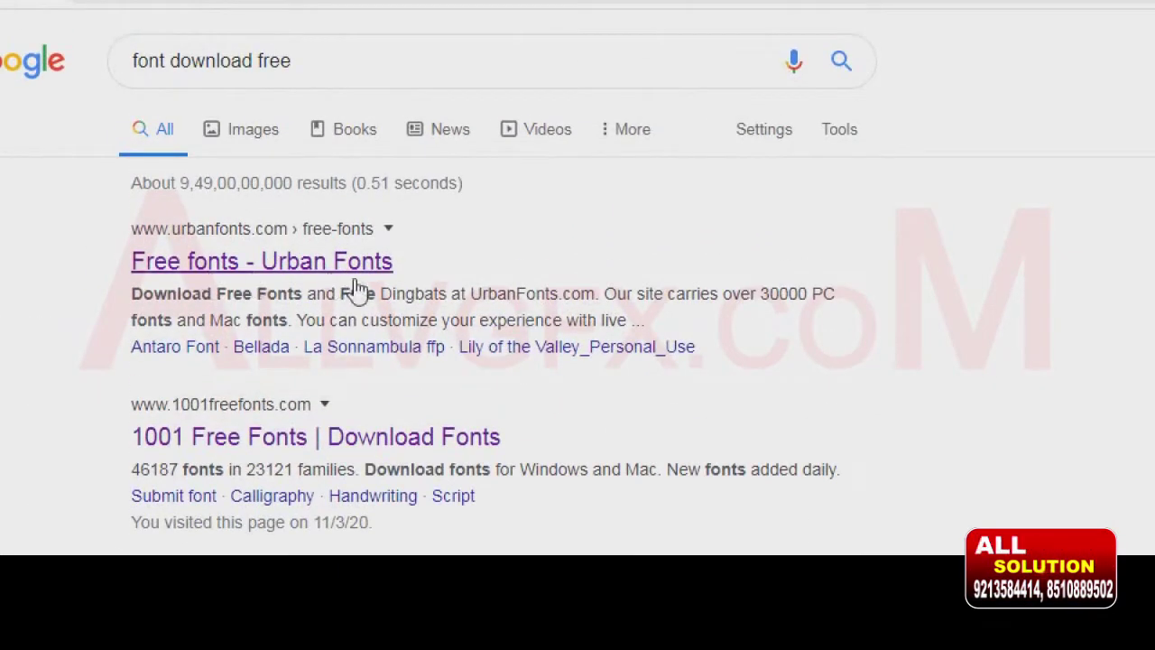
# - Scroll the search results and flip through the open font-site tabs
pyautogui.scroll(-3, 357, 289)
pyautogui.scroll(-3, 280, 221)
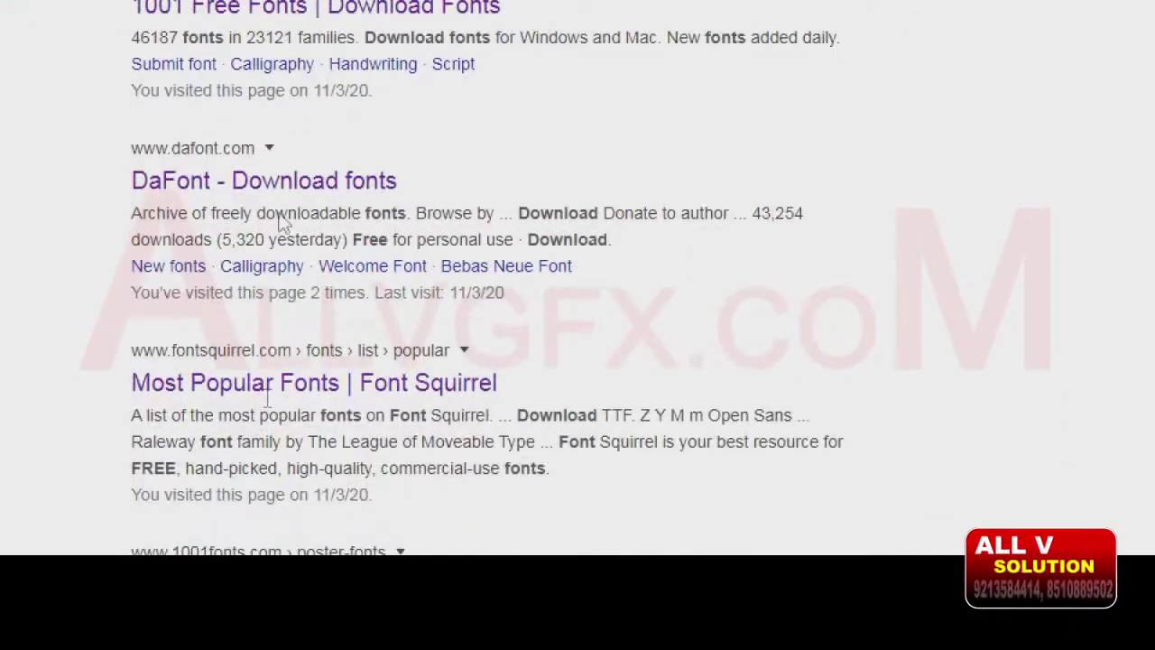
pyautogui.scroll(3, 289, 94)
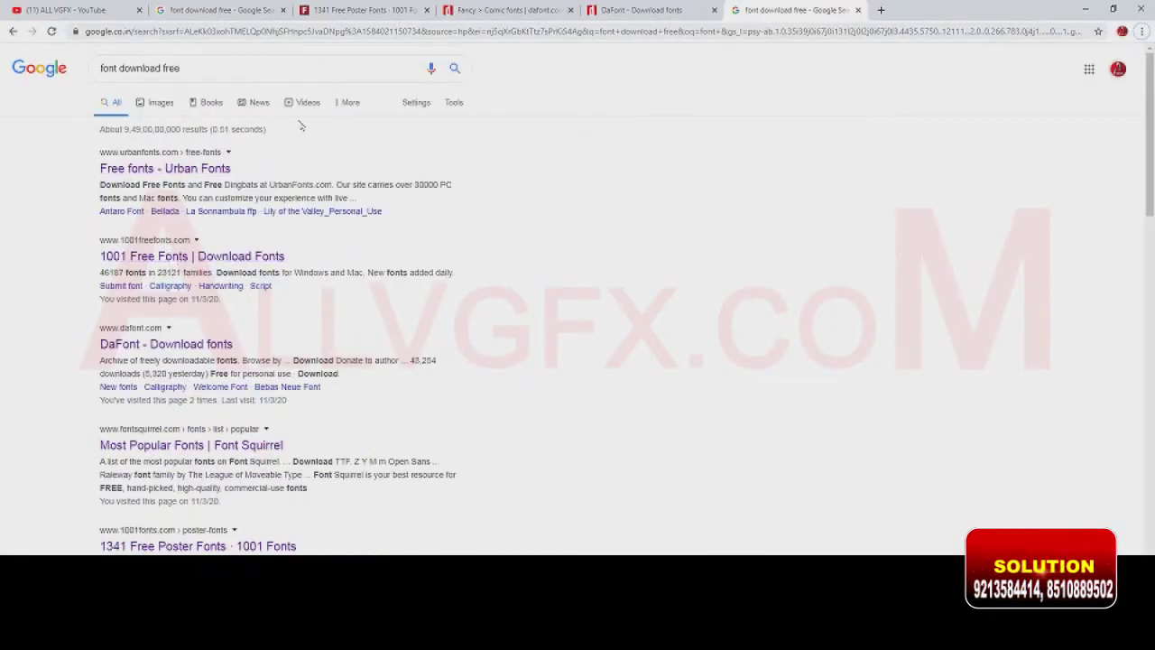
pyautogui.click(496, 10)
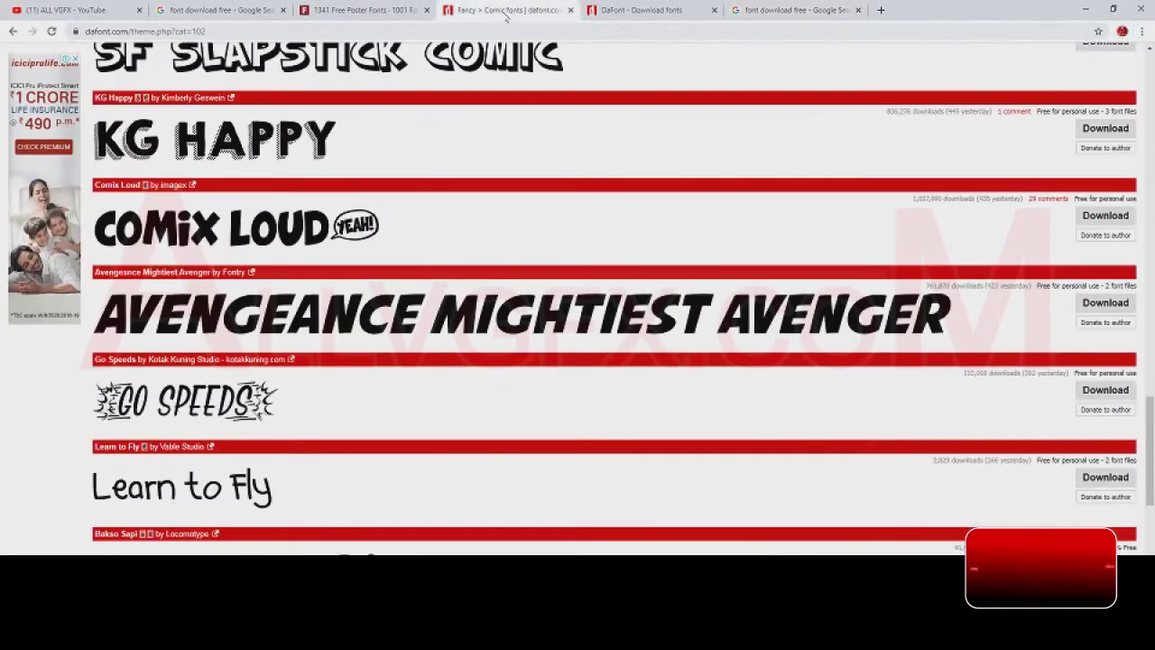
pyautogui.click(407, 11)
pyautogui.click(593, 11)
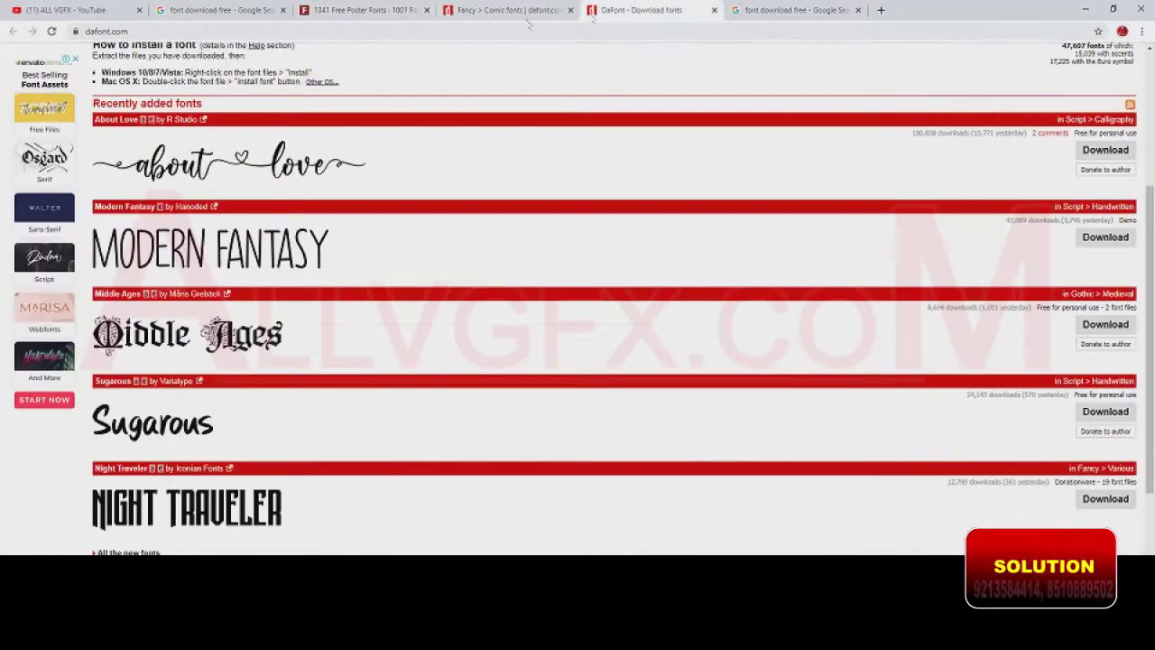
pyautogui.click(262, 11)
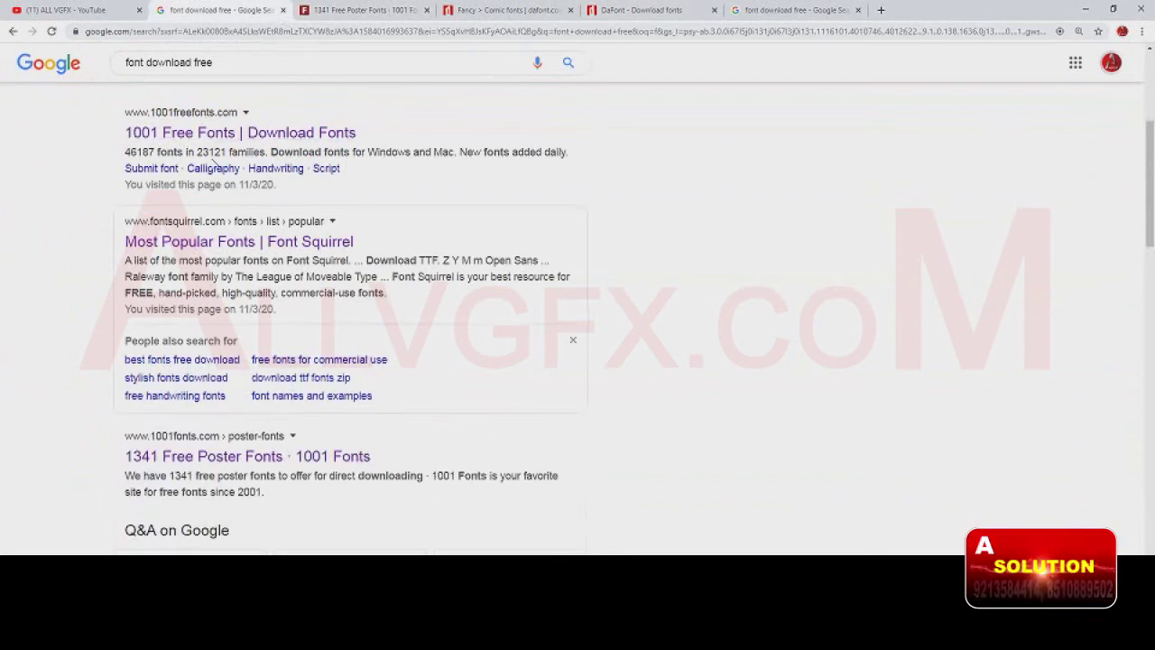
pyautogui.scroll(3, 214, 162)
pyautogui.scroll(2, 214, 162)
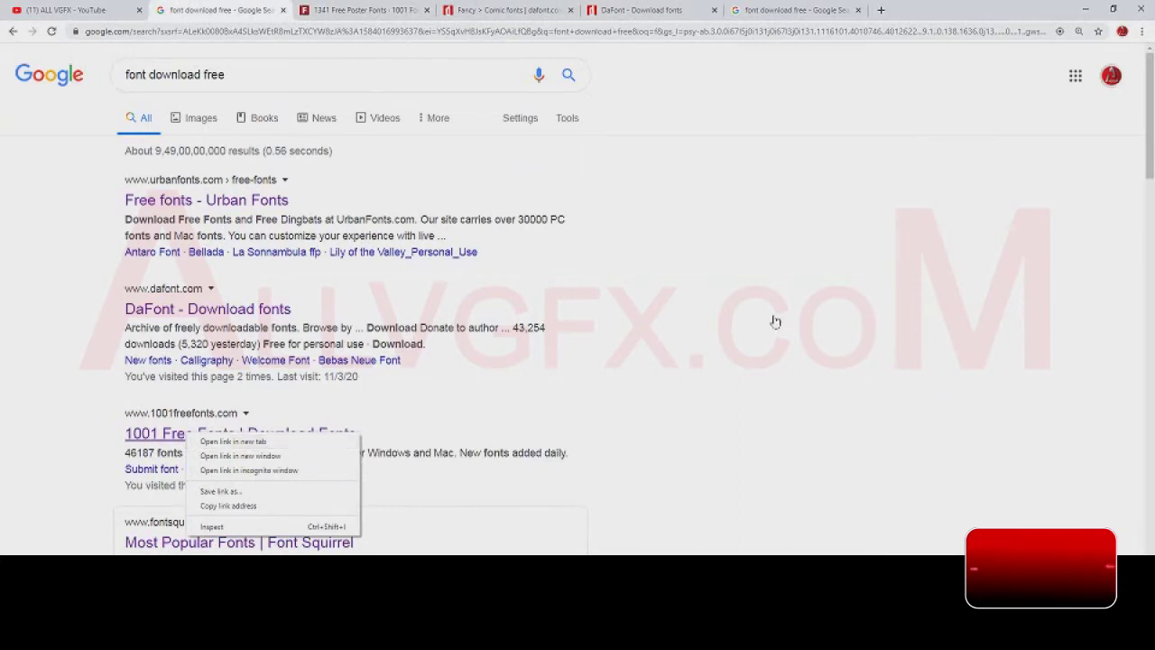
# - Close the 1001 Fonts and DaFont tabs, then bring up link options for the 1001 Free Fonts result
pyautogui.click(388, 11)
pyautogui.click(428, 10)
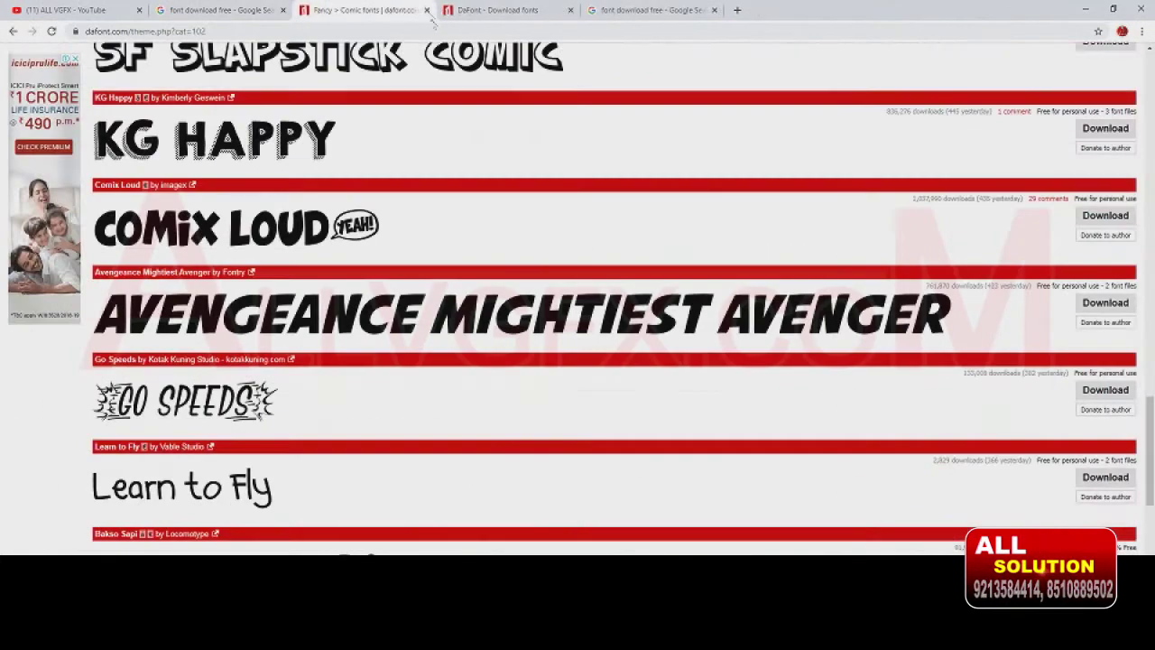
pyautogui.click(427, 10)
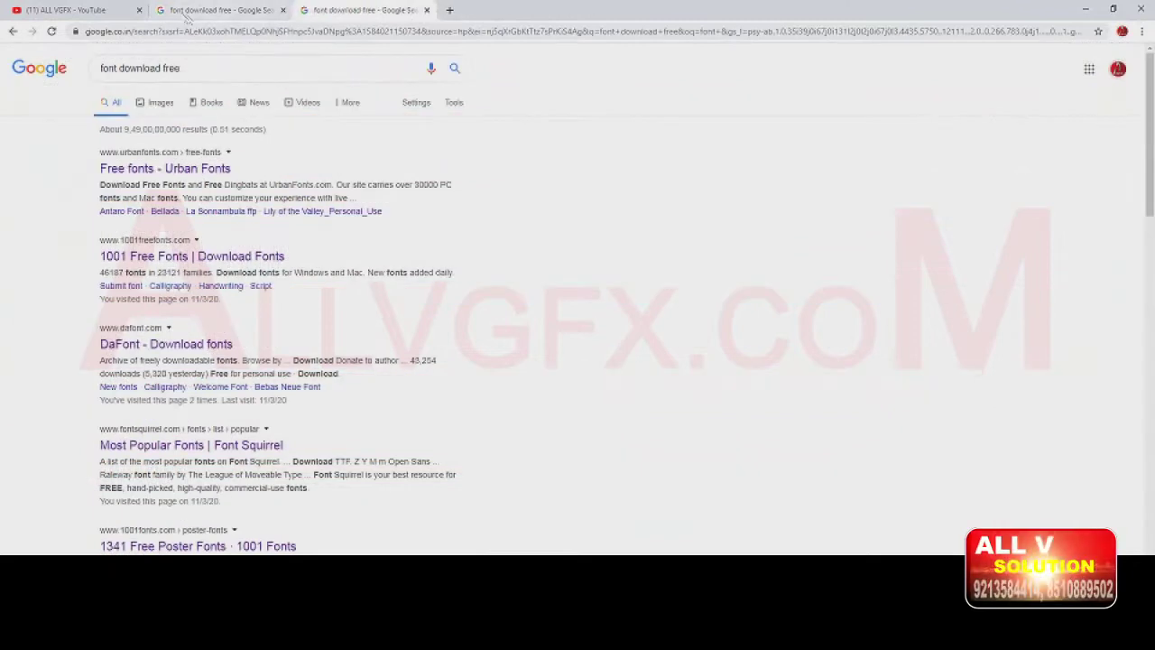
pyautogui.rightClick(170, 260)
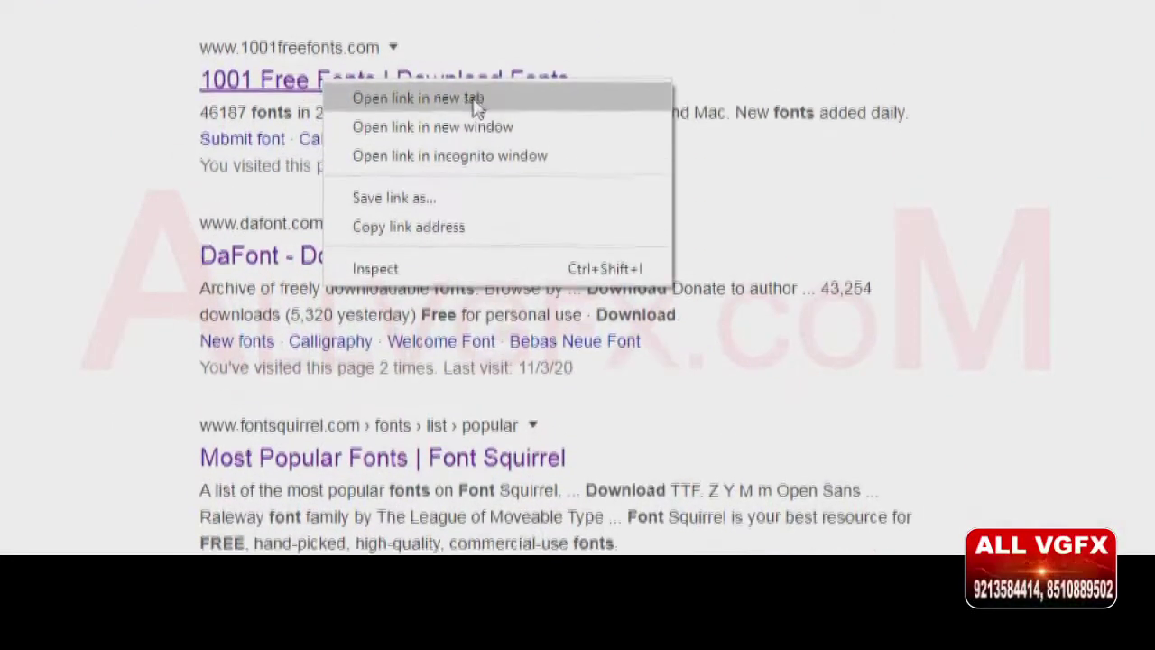
# - Open 1001 Free Fonts in a new tab, then open its 3D fonts category in another tab
pyautogui.click(492, 79)
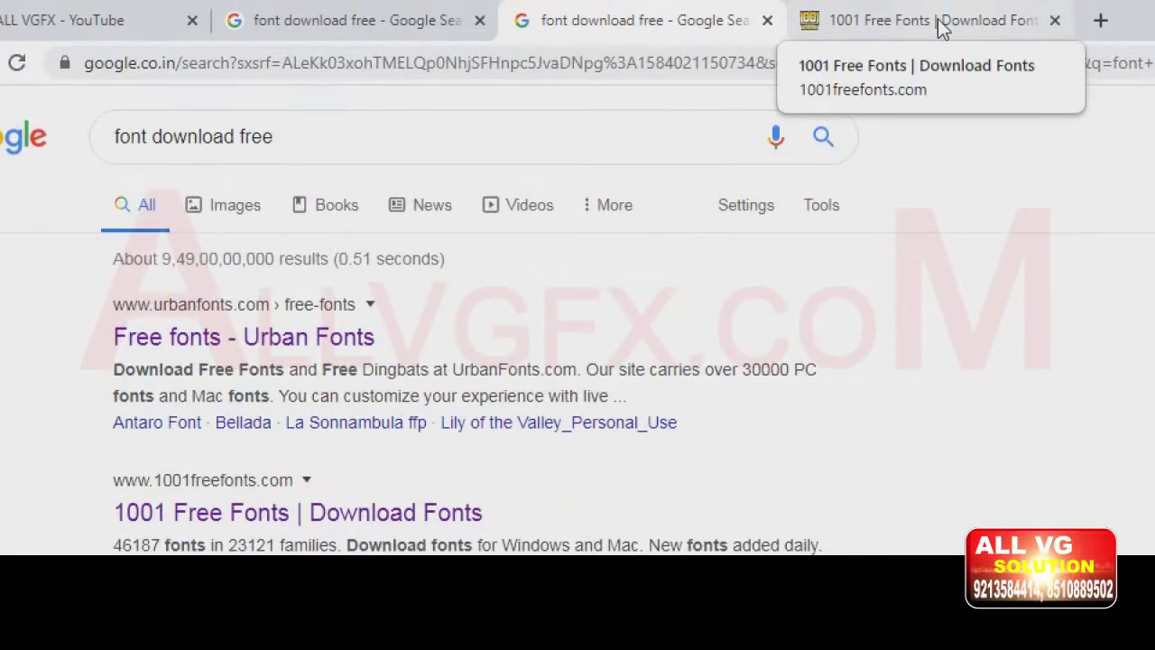
pyautogui.click(939, 23)
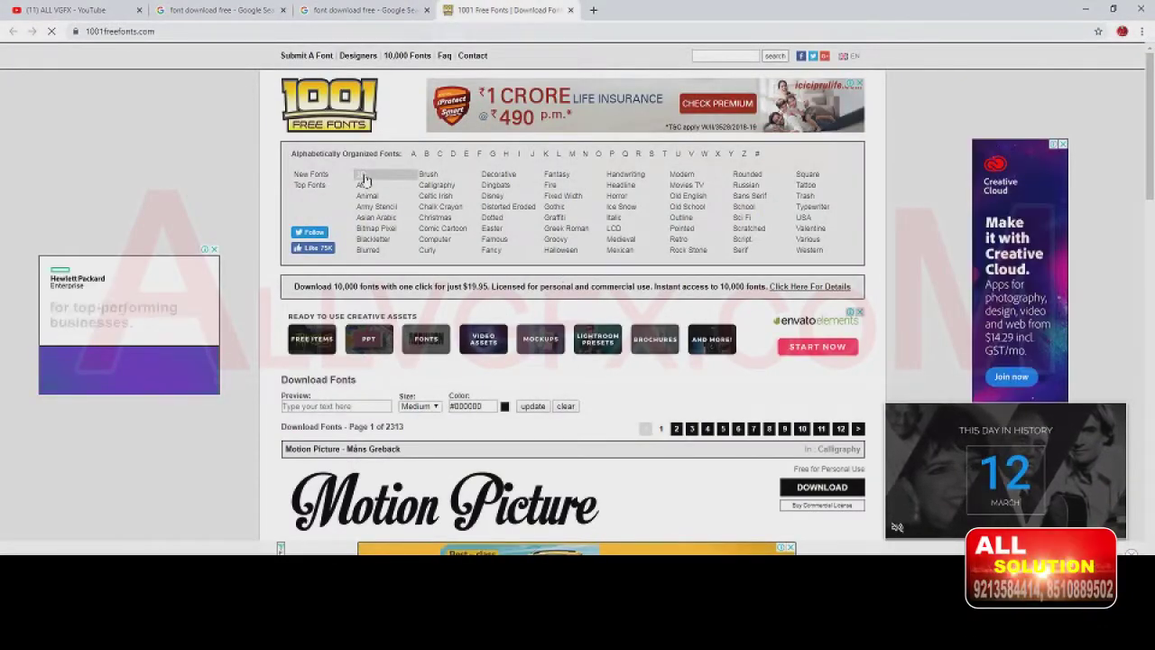
pyautogui.rightClick(364, 181)
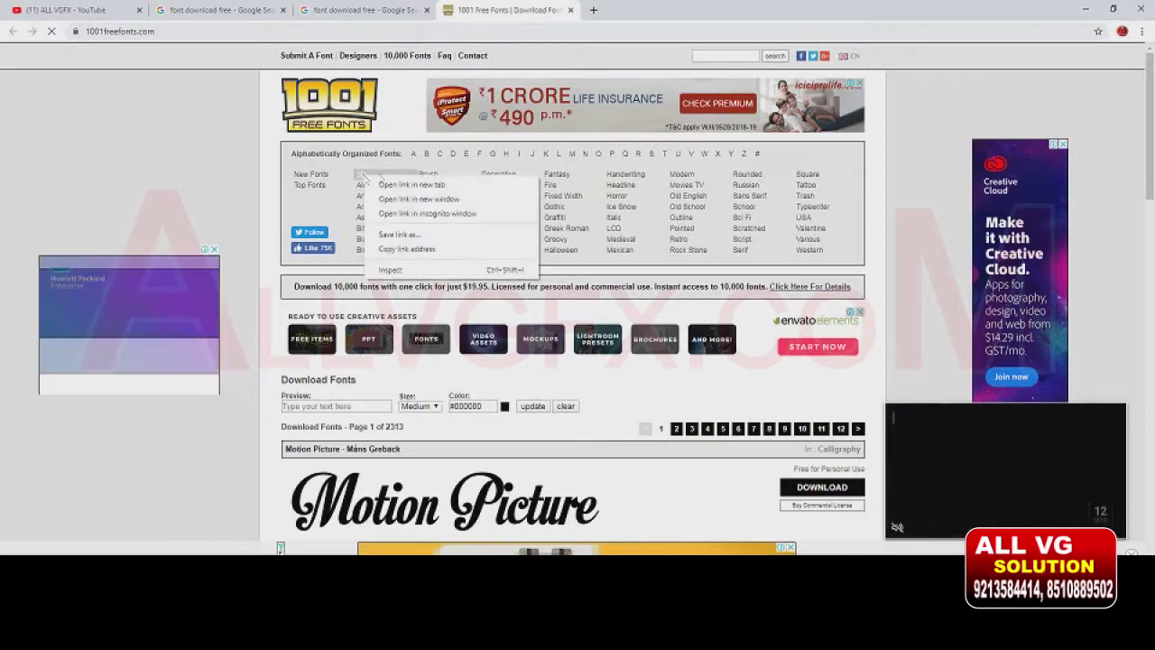
pyautogui.click(451, 187)
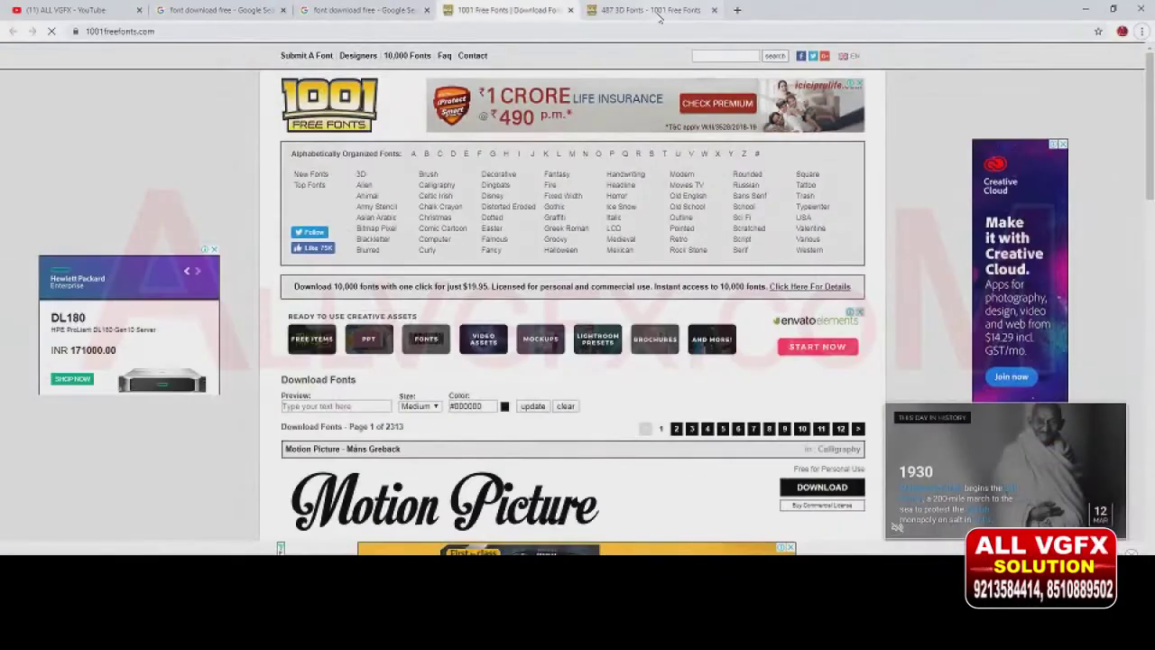
# - Scroll down through the 487-font 3D Fonts listing
pyautogui.click(660, 12)
pyautogui.scroll(-3, 569, 262)
pyautogui.scroll(-1, 567, 260)
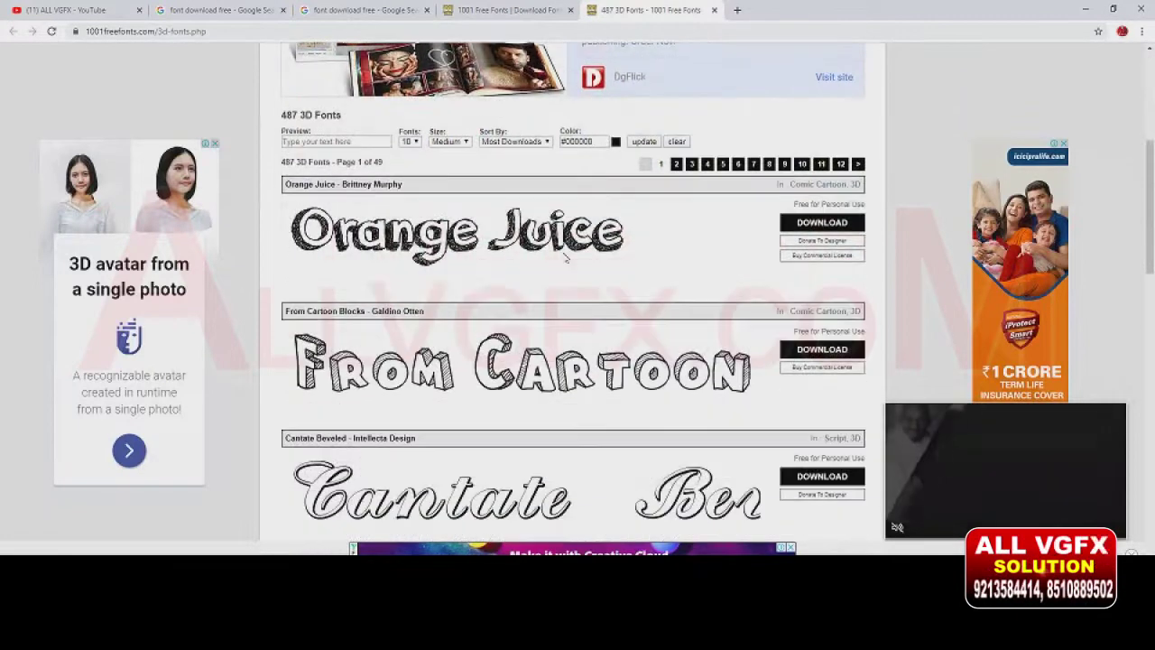
pyautogui.scroll(-1, 565, 259)
pyautogui.scroll(-1, 565, 259)
pyautogui.scroll(-1, 564, 258)
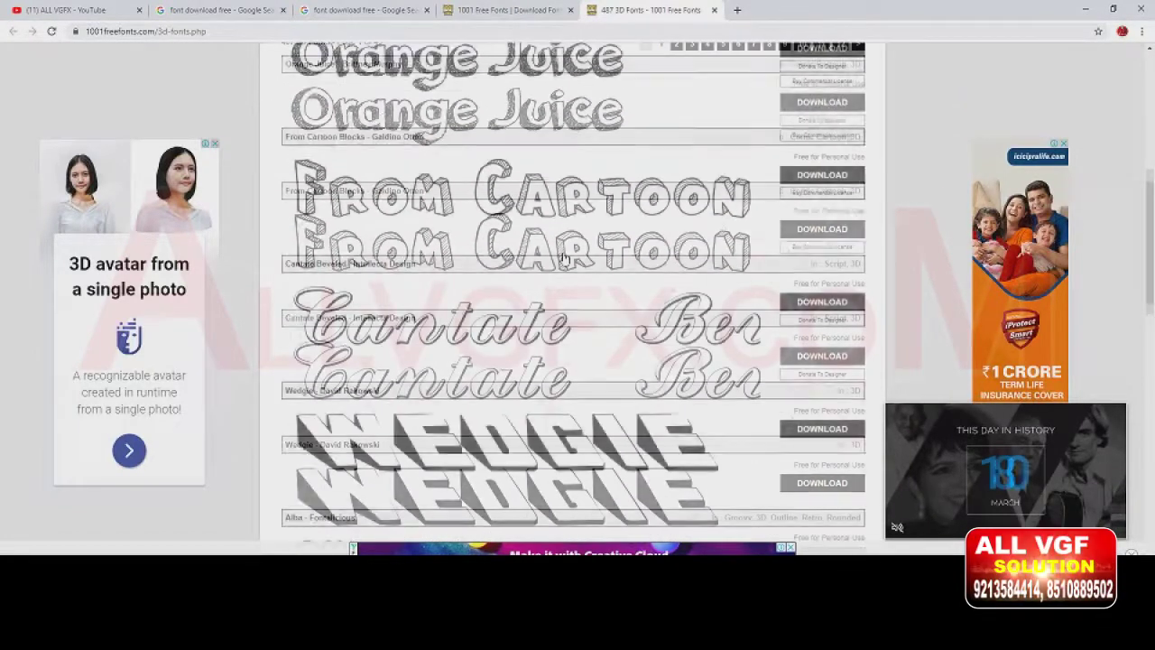
pyautogui.scroll(-1, 560, 257)
pyautogui.scroll(-1, 560, 256)
pyautogui.scroll(-1, 559, 256)
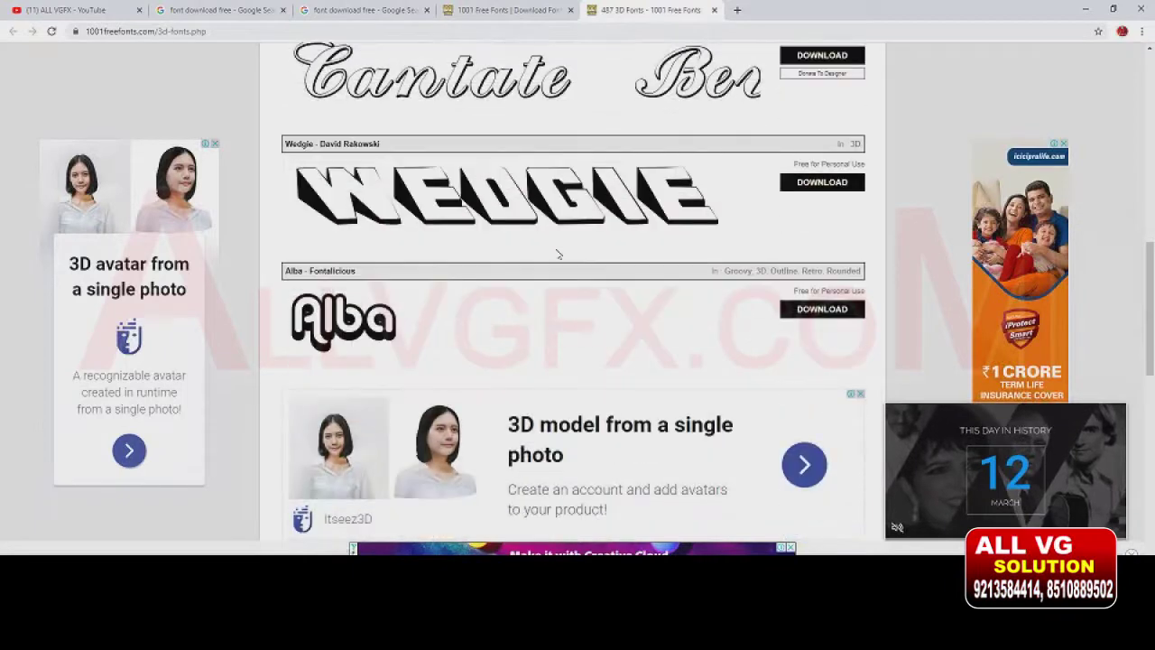
pyautogui.scroll(-1, 558, 254)
pyautogui.scroll(-1, 557, 255)
pyautogui.scroll(-2, 556, 254)
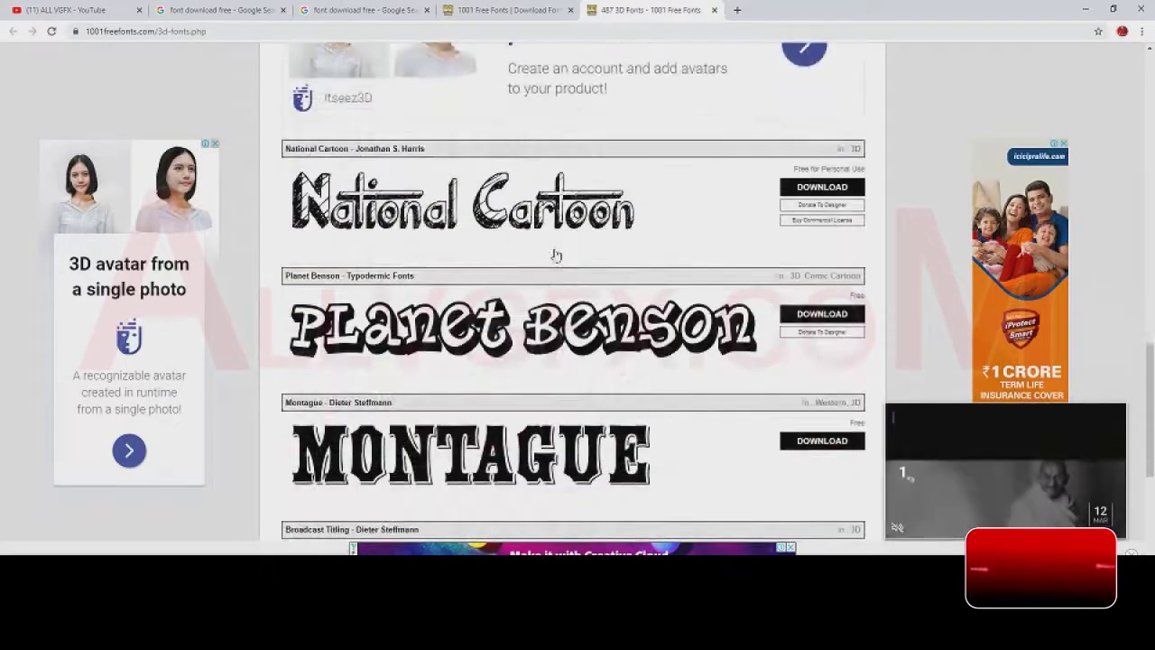
pyautogui.scroll(-2, 555, 254)
# - Scroll back to the top and open the Brush category in a new tab
pyautogui.scroll(2, 555, 256)
pyautogui.scroll(3, 542, 244)
pyautogui.scroll(3, 514, 226)
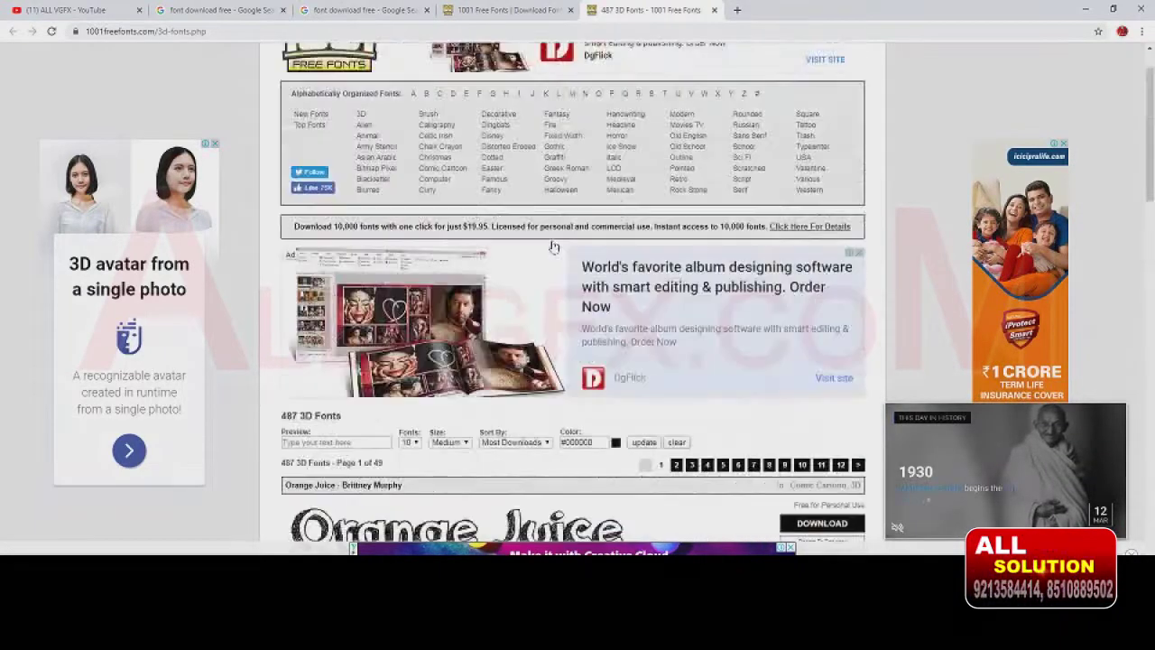
pyautogui.scroll(2, 479, 203)
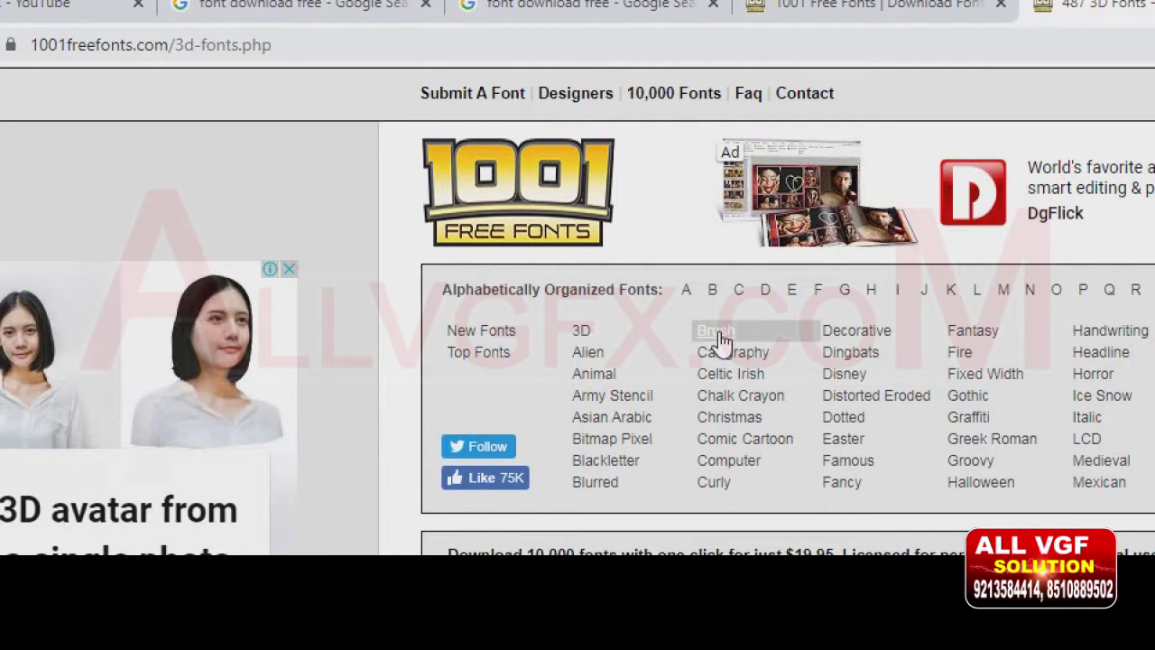
pyautogui.rightClick(725, 332)
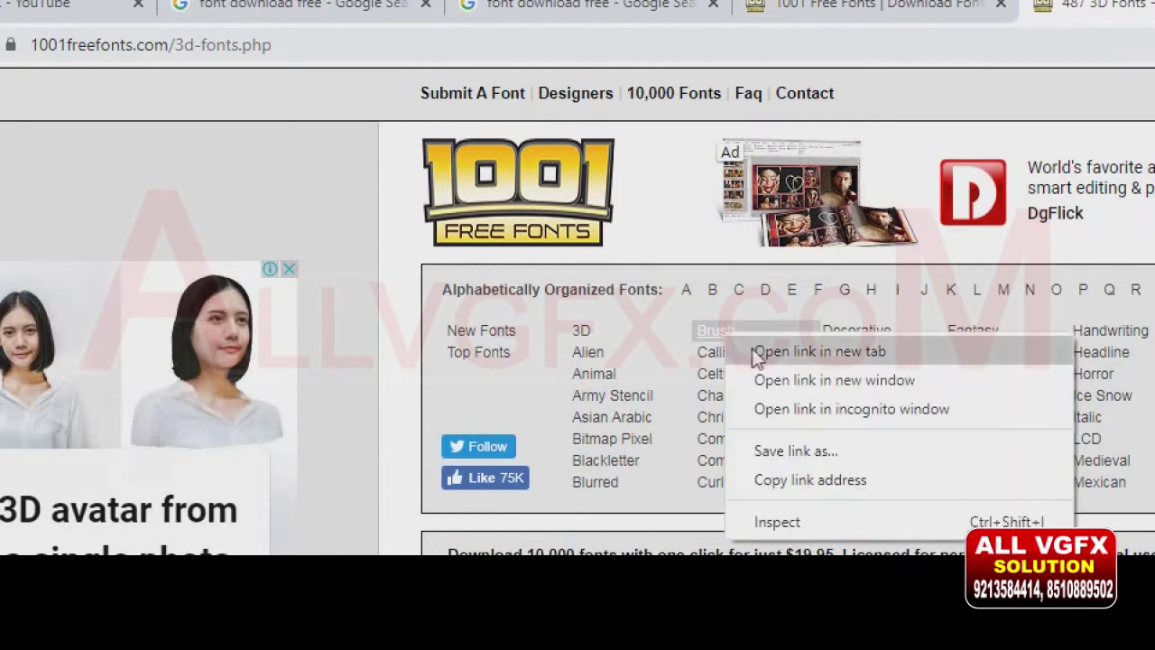
pyautogui.click(762, 353)
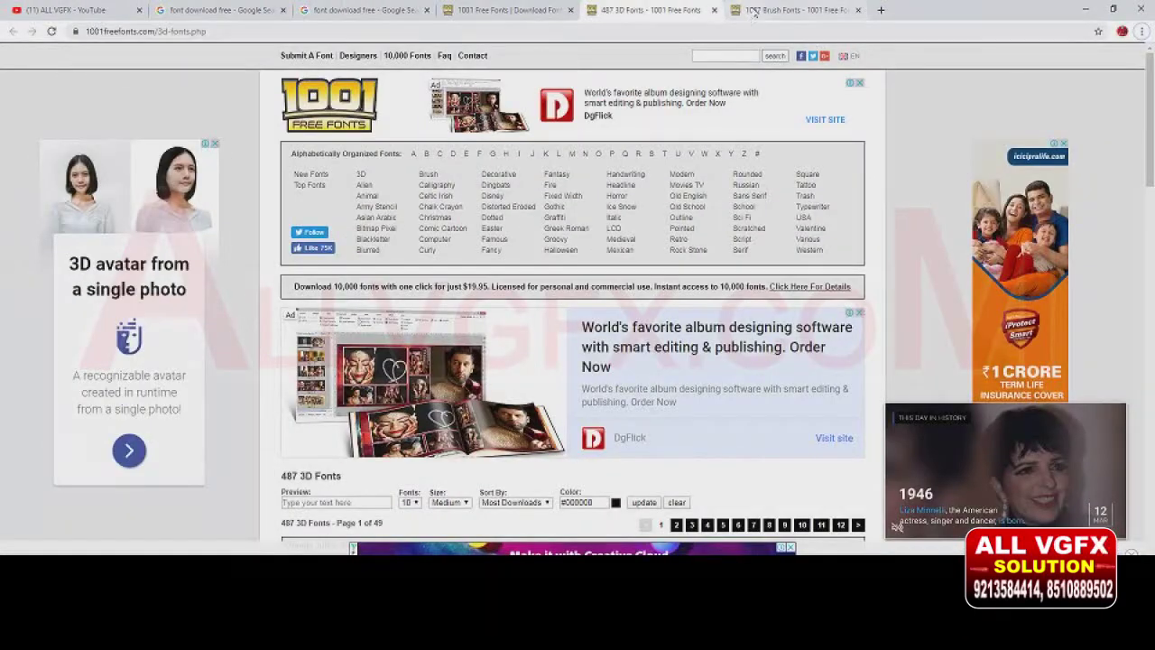
pyautogui.click(754, 11)
pyautogui.scroll(-1, 568, 376)
pyautogui.scroll(-1, 568, 376)
pyautogui.scroll(-1, 568, 375)
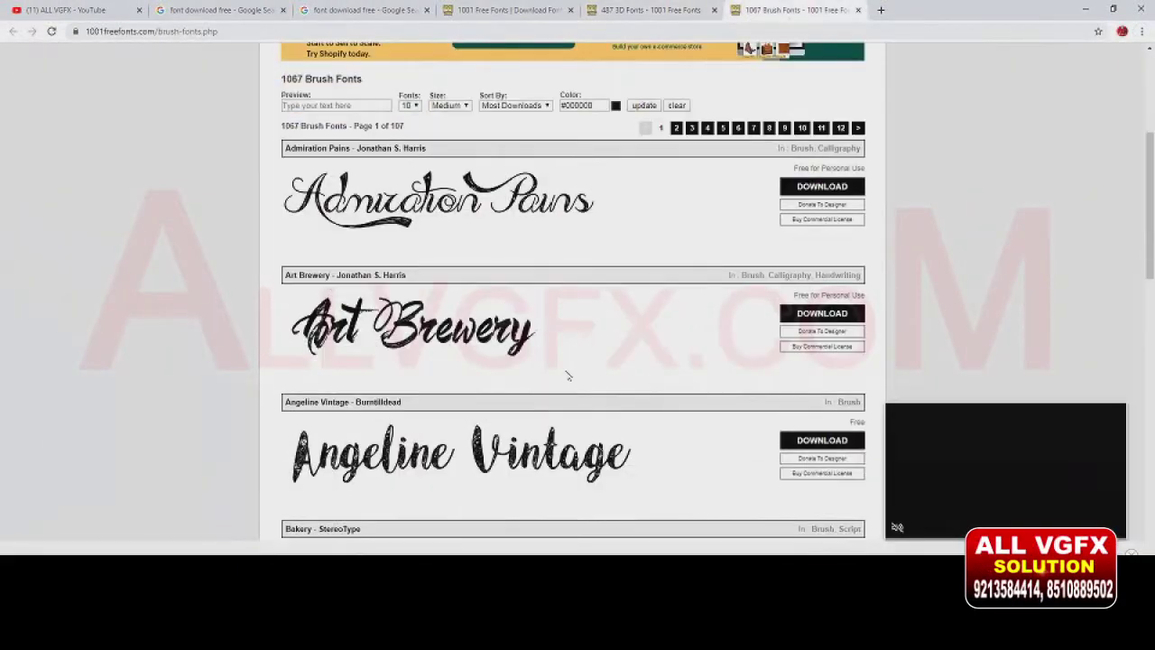
pyautogui.scroll(-2, 568, 376)
pyautogui.scroll(-1, 566, 375)
pyautogui.scroll(-1, 563, 376)
pyautogui.scroll(-1, 563, 375)
pyautogui.scroll(1, 359, 280)
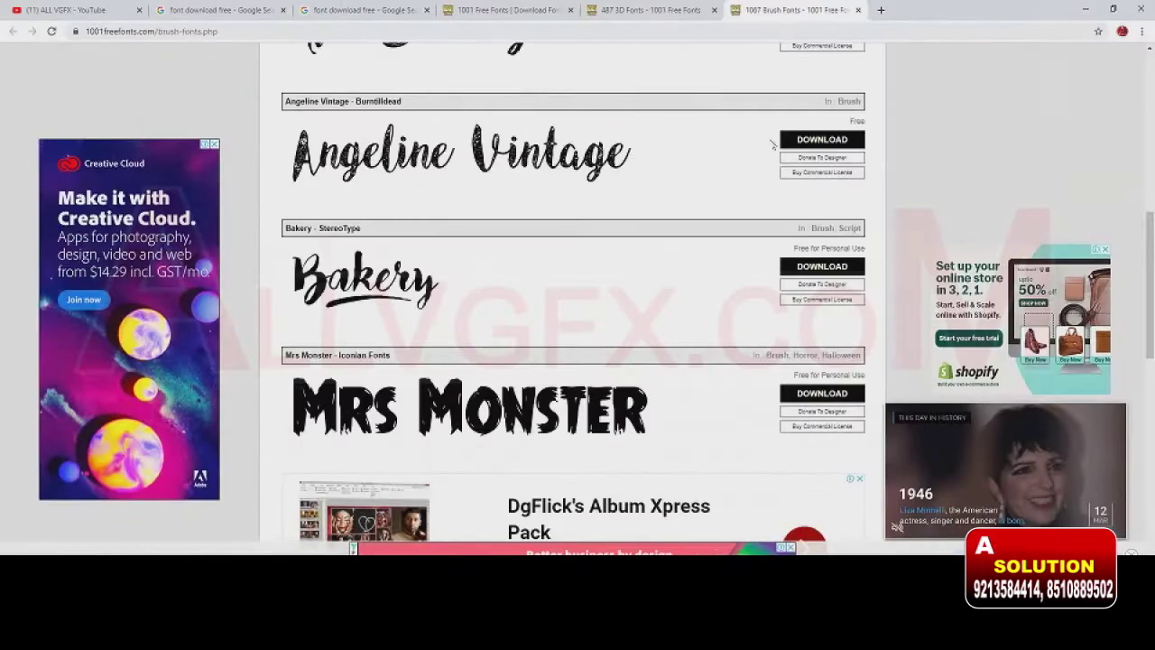
pyautogui.click(637, 13)
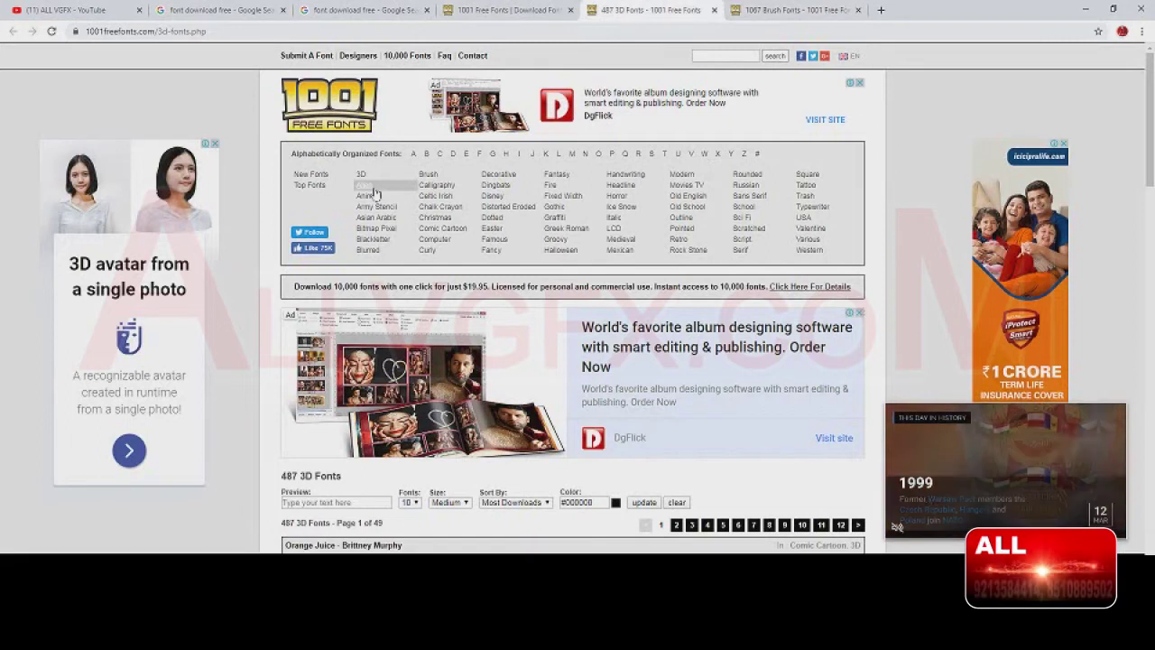
# - Browse the Alien fonts category, then go back to the 3D fonts page
pyautogui.rightClick(373, 189)
pyautogui.click(363, 189)
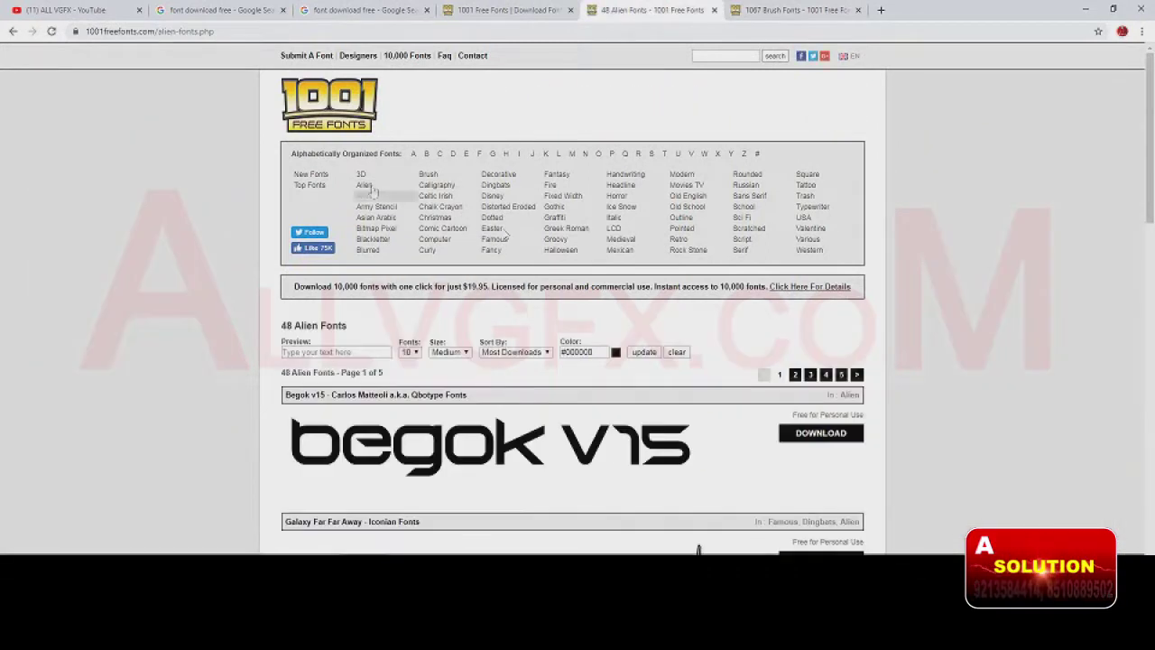
pyautogui.scroll(-2, 610, 439)
pyautogui.scroll(-2, 609, 439)
pyautogui.scroll(-1, 610, 439)
pyautogui.scroll(-1, 610, 440)
pyautogui.scroll(-3, 610, 440)
pyautogui.scroll(-2, 610, 440)
pyautogui.scroll(-2, 609, 440)
pyautogui.scroll(-1, 609, 439)
pyautogui.scroll(3, 607, 433)
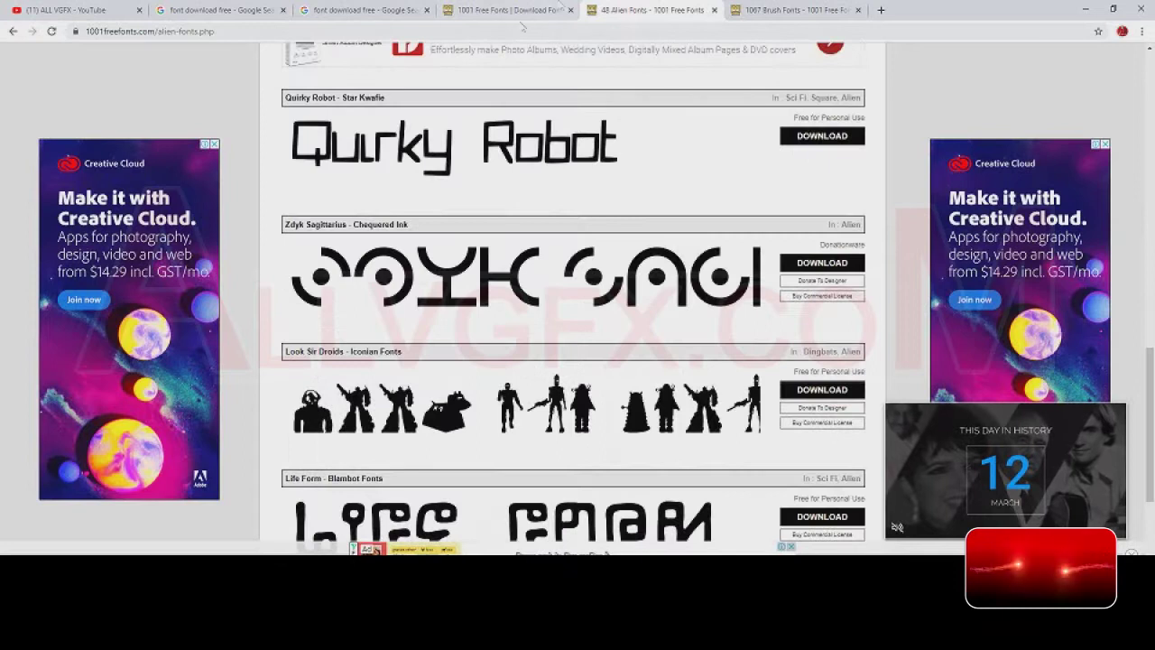
pyautogui.click(13, 30)
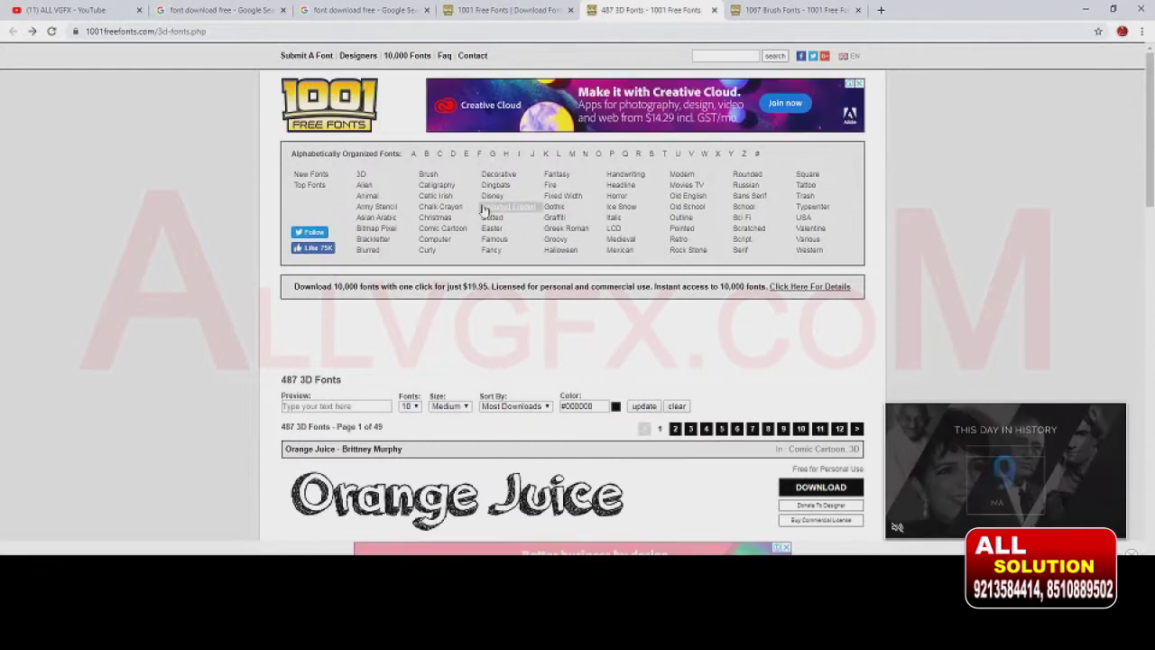
# - Open the Celtic Irish category and scroll through its 112 fonts
pyautogui.click(436, 195)
pyautogui.scroll(-2, 570, 443)
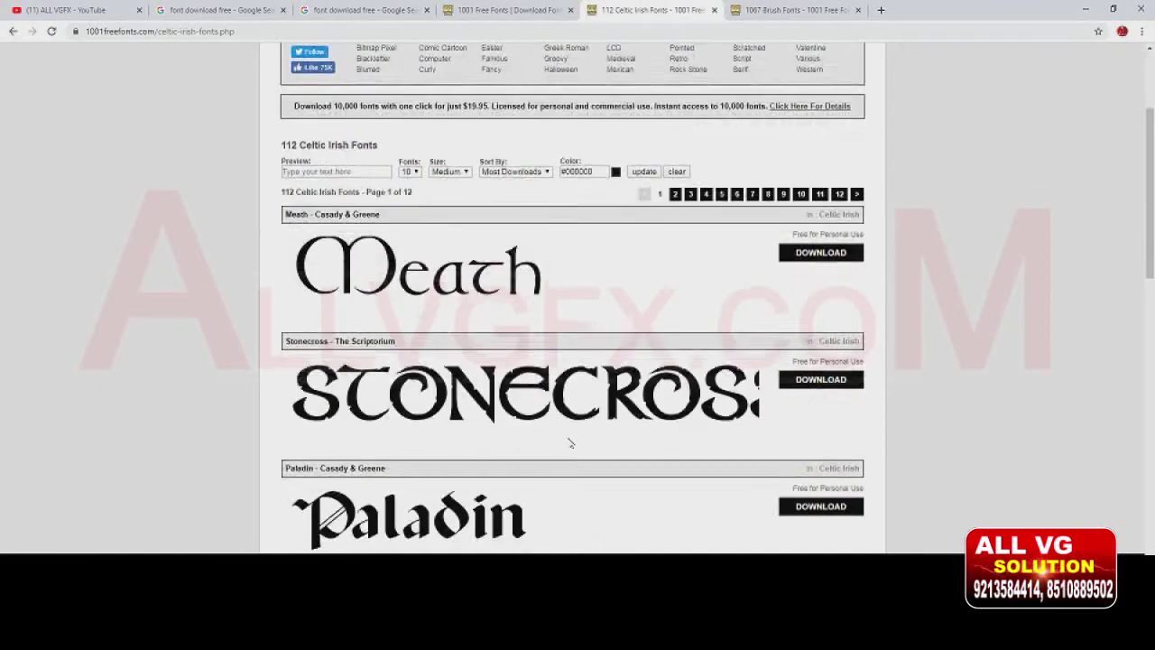
pyautogui.scroll(-2, 587, 316)
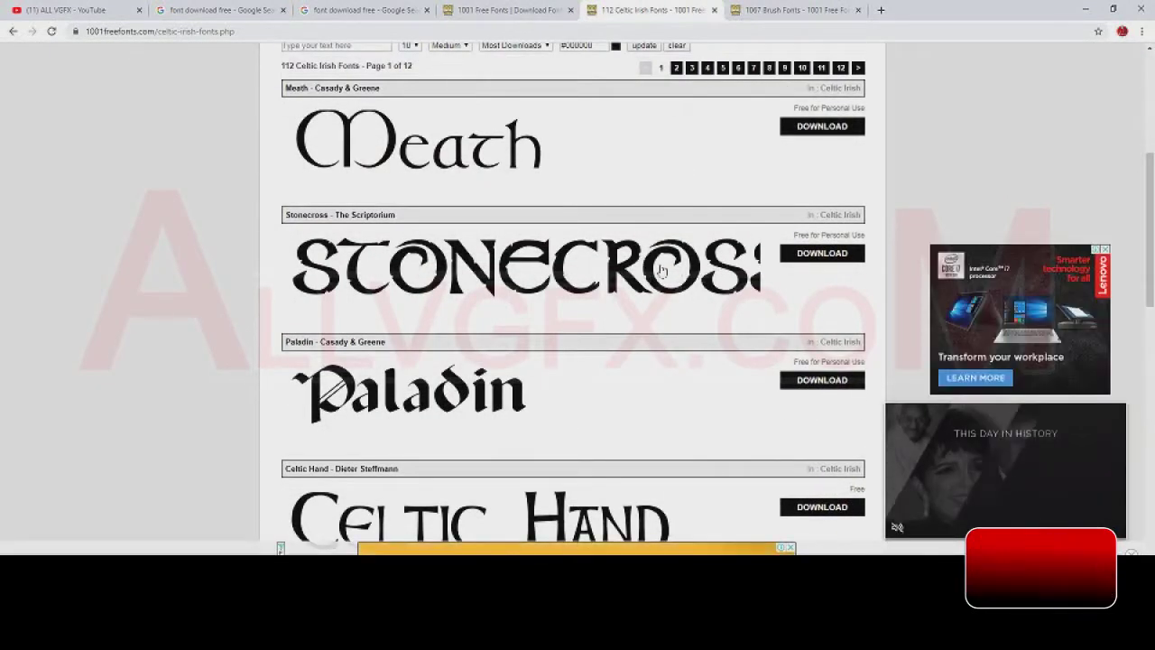
pyautogui.scroll(-2, 556, 357)
pyautogui.scroll(-2, 618, 360)
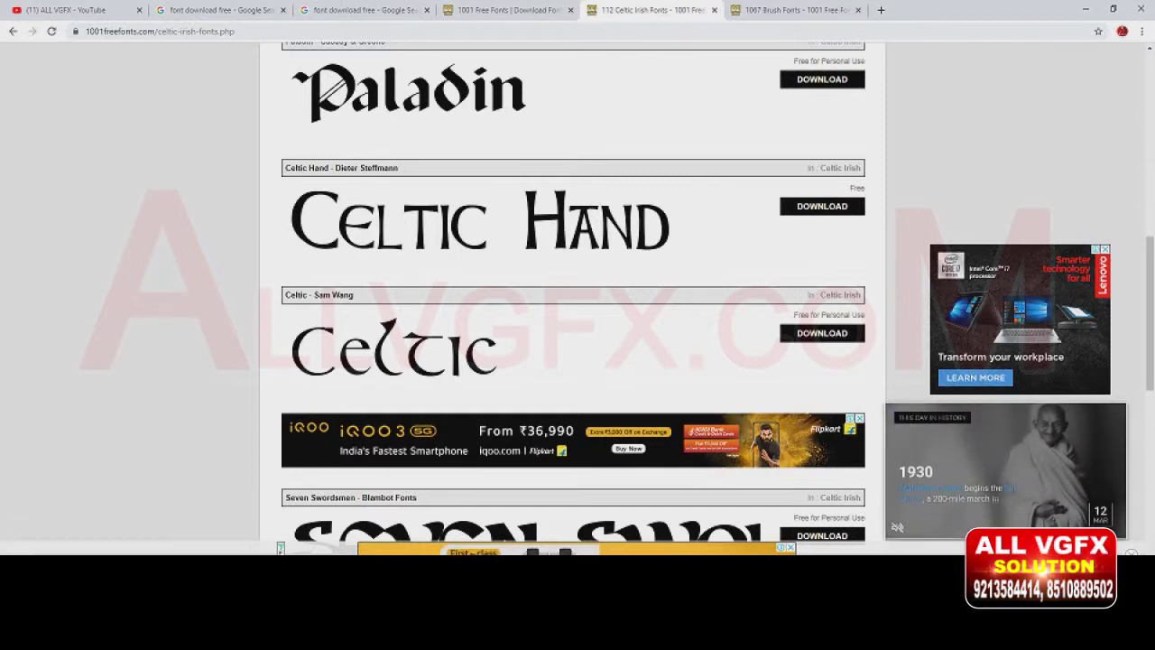
# - Show the downloaded mrs-monster.zip in its Downloads folder from Chrome's download shelf
pyautogui.rightClick(280, 548)
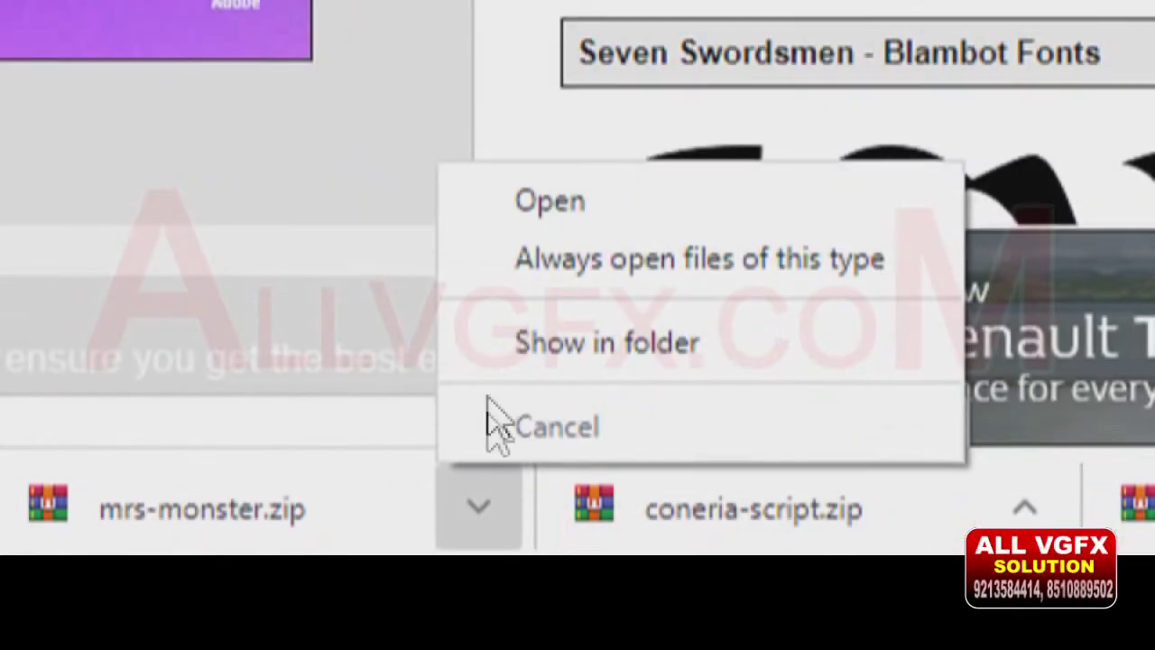
pyautogui.click(610, 363)
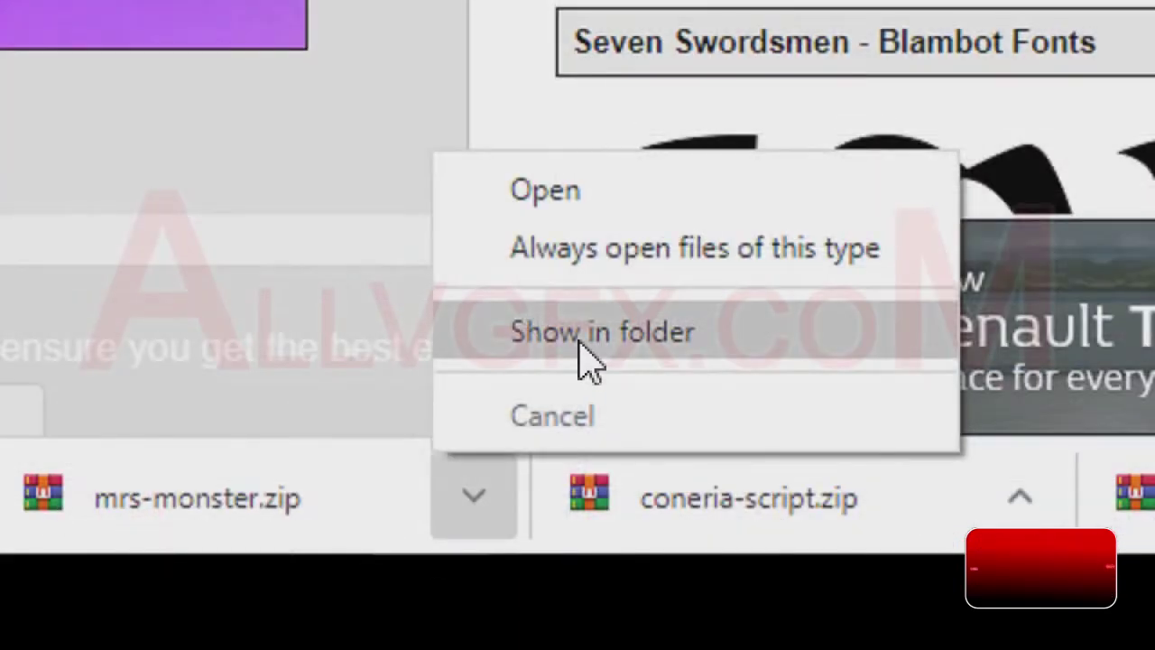
pyautogui.click(586, 365)
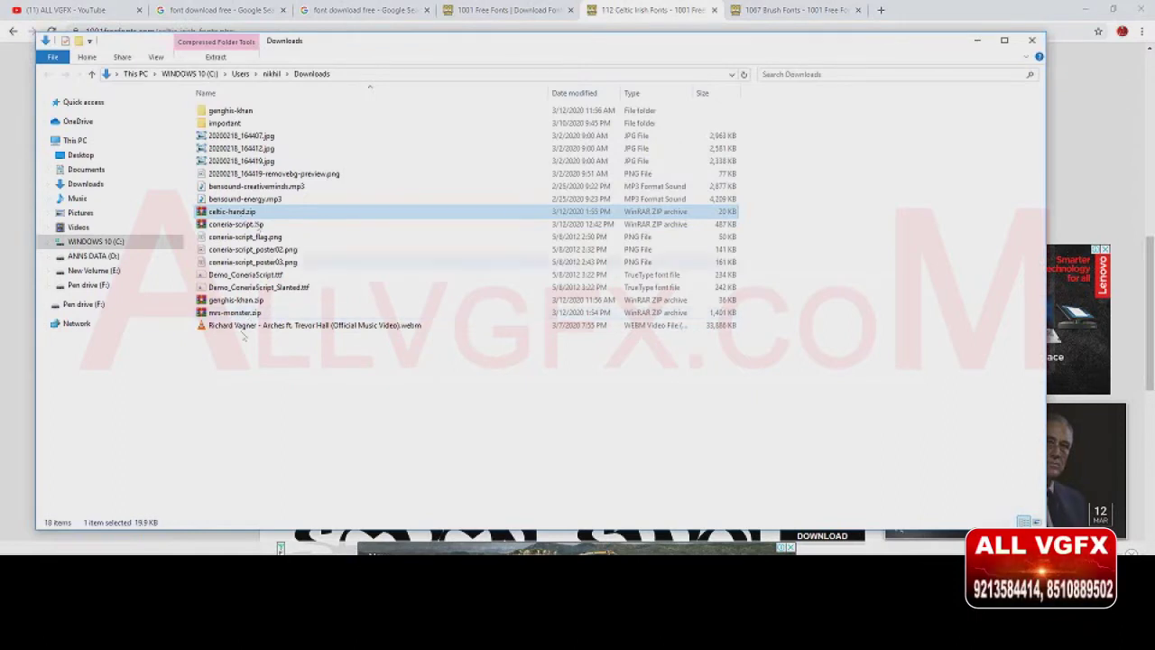
# - Extract mrs-monster.zip with WinRAR into Downloads\mrs-monster
pyautogui.click(249, 314)
pyautogui.rightClick(247, 315)
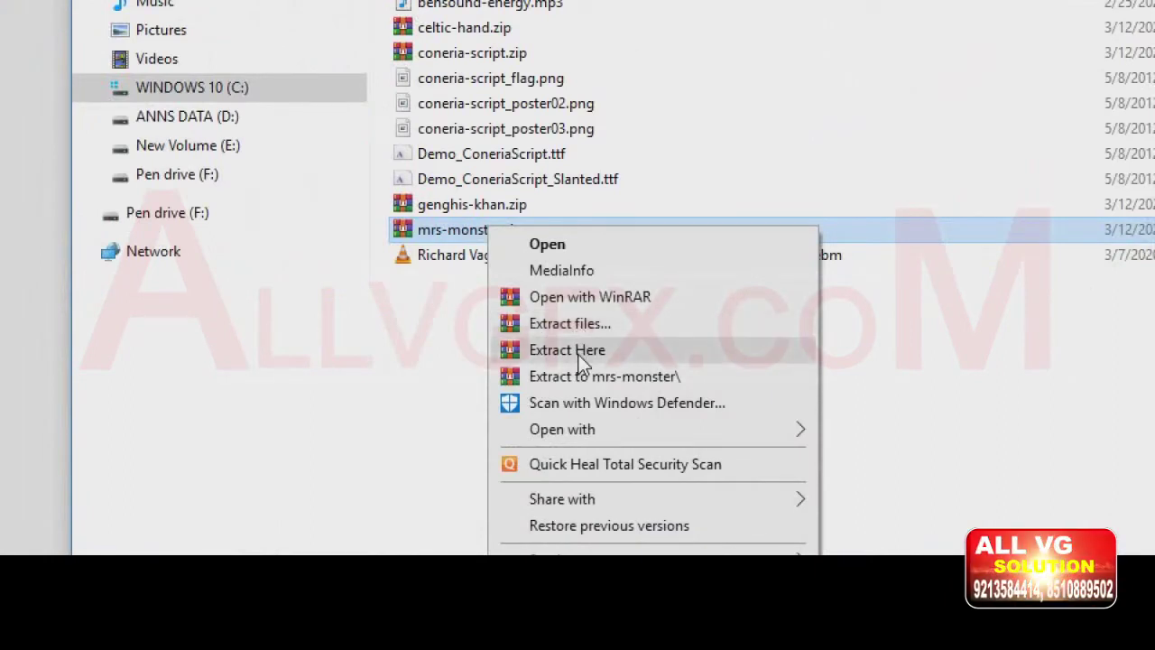
pyautogui.click(587, 326)
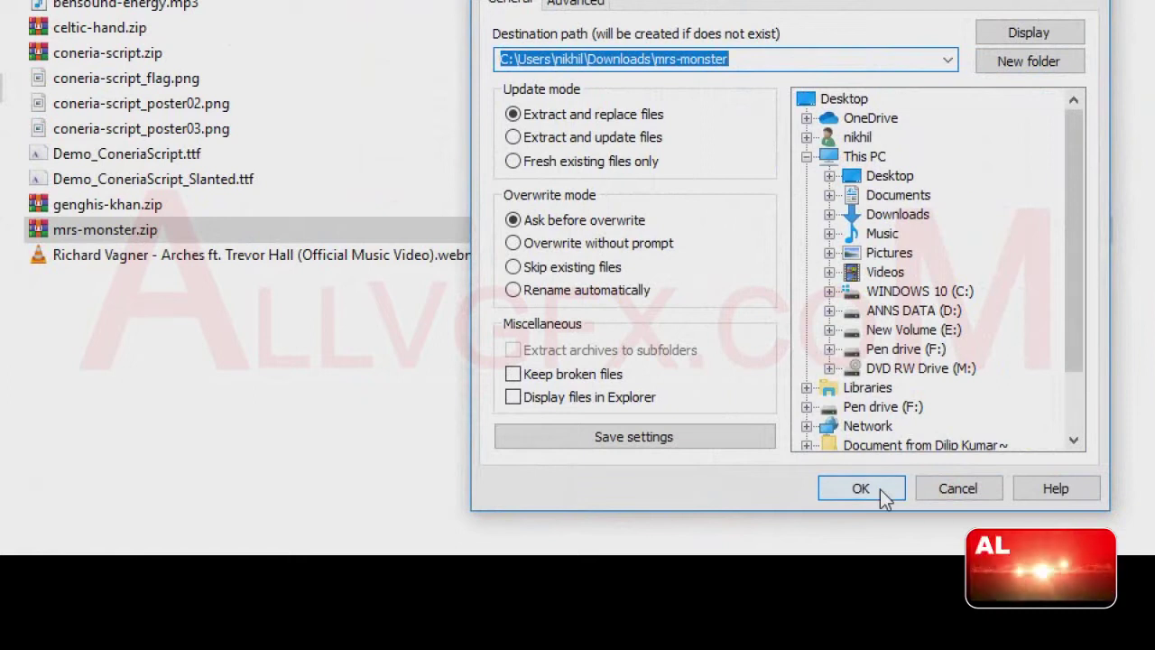
pyautogui.click(880, 490)
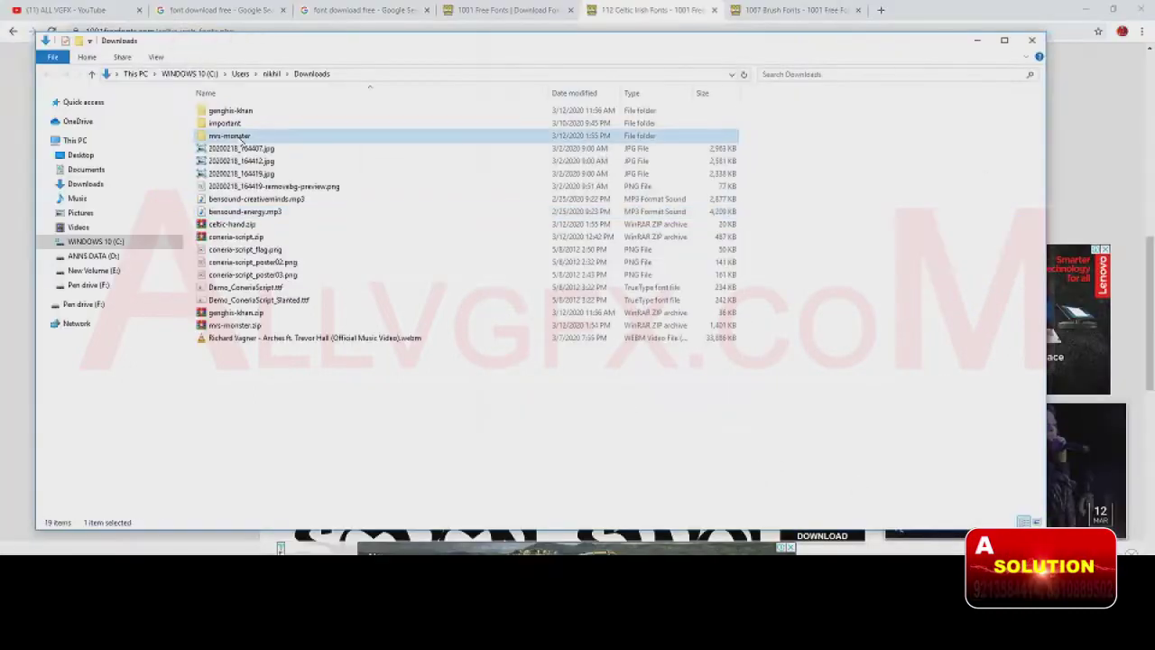
# - Open the mrs-monster folder and preview the Mrs. Monster 3D font
pyautogui.doubleClick(228, 136)
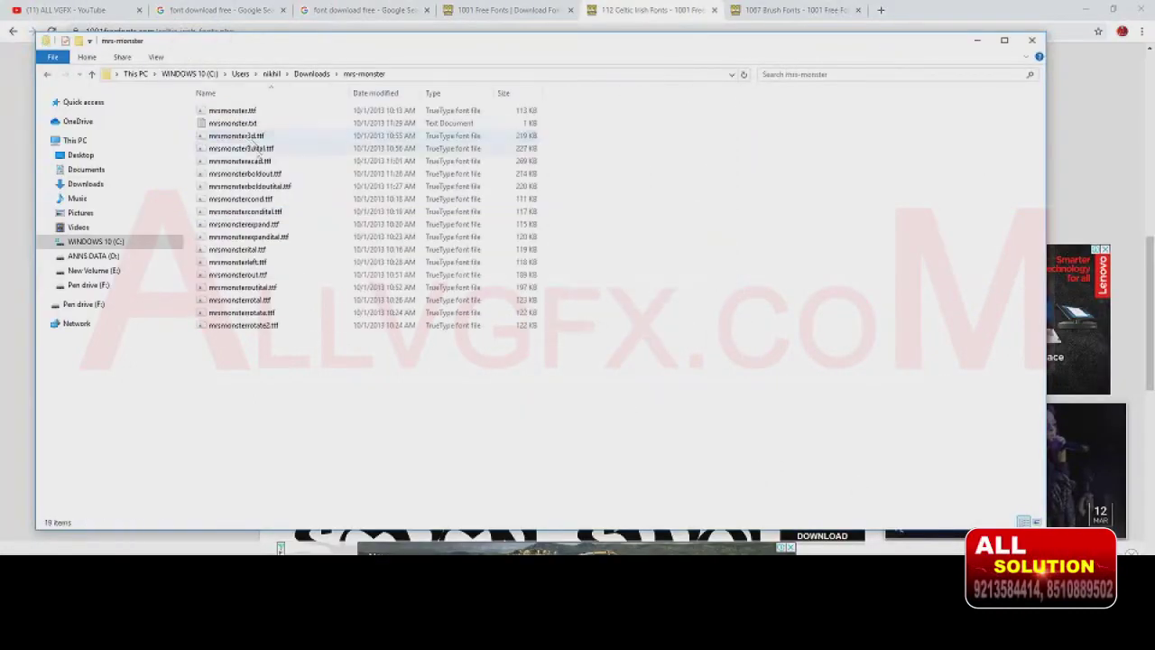
pyautogui.doubleClick(239, 160)
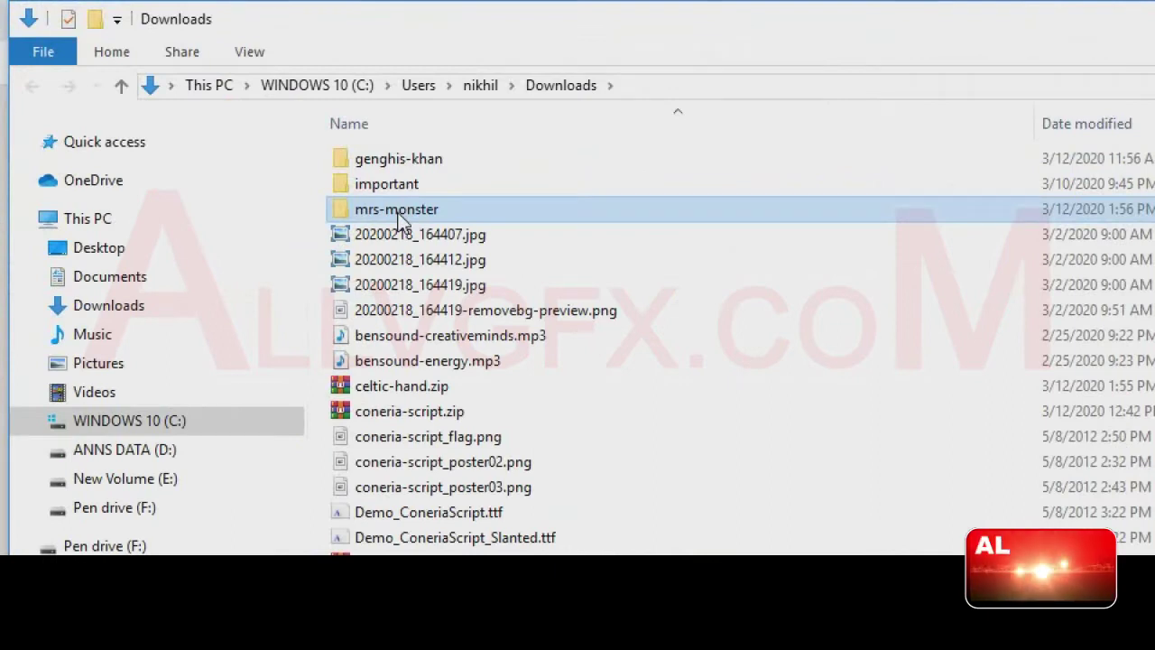
pyautogui.doubleClick(398, 213)
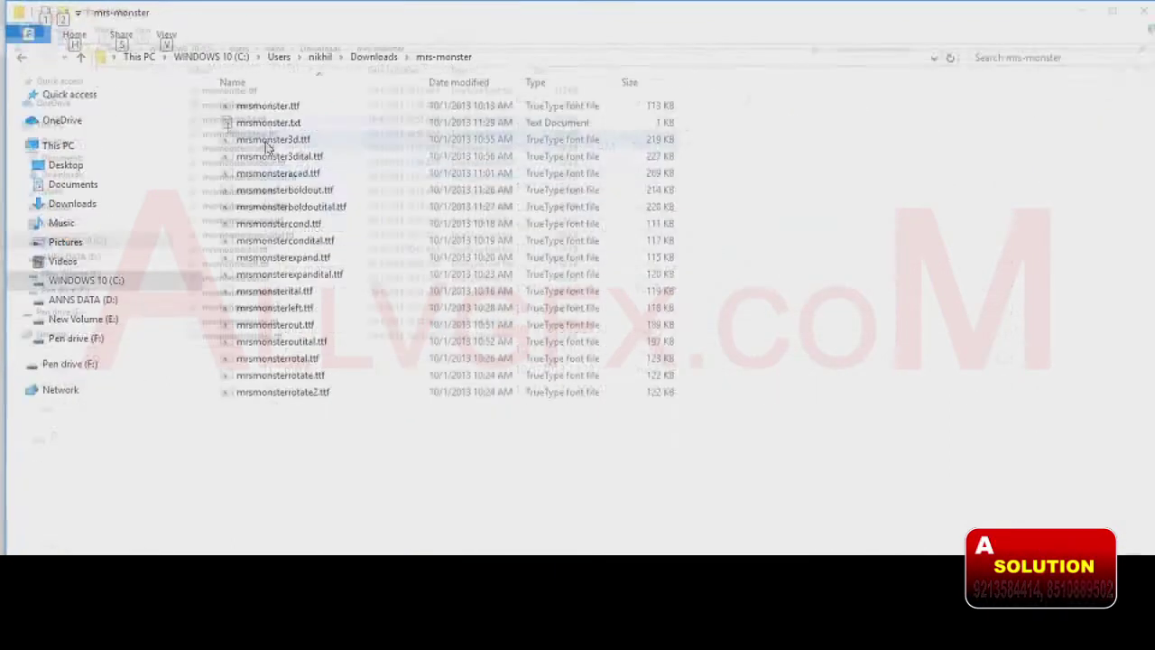
pyautogui.click(204, 106)
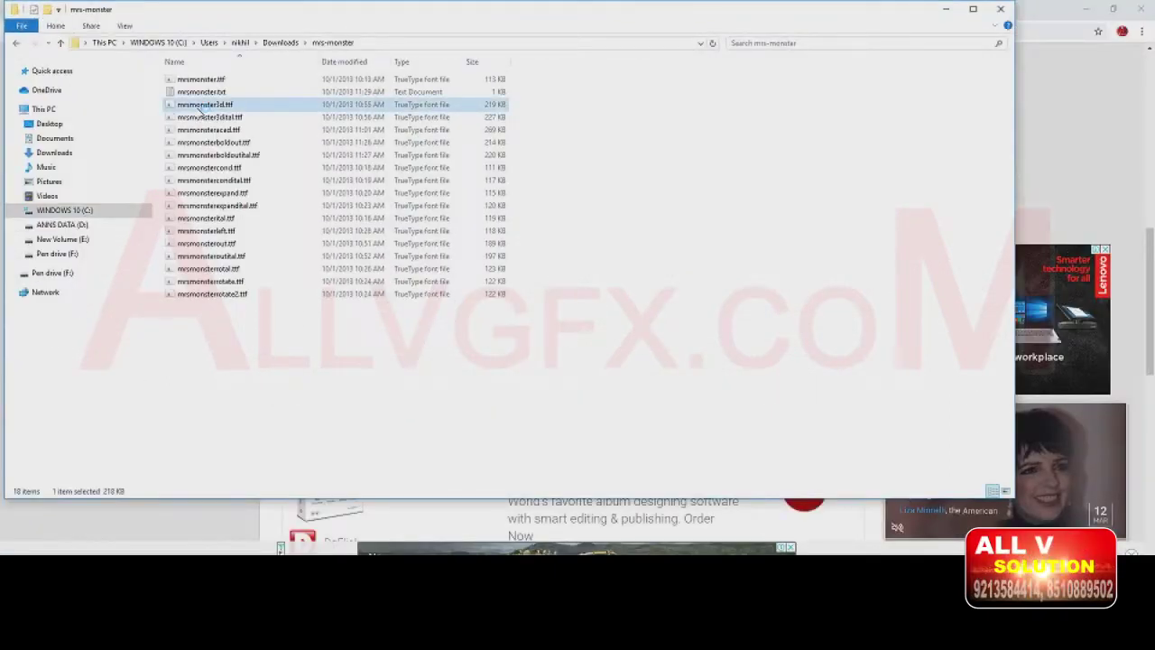
pyautogui.doubleClick(200, 106)
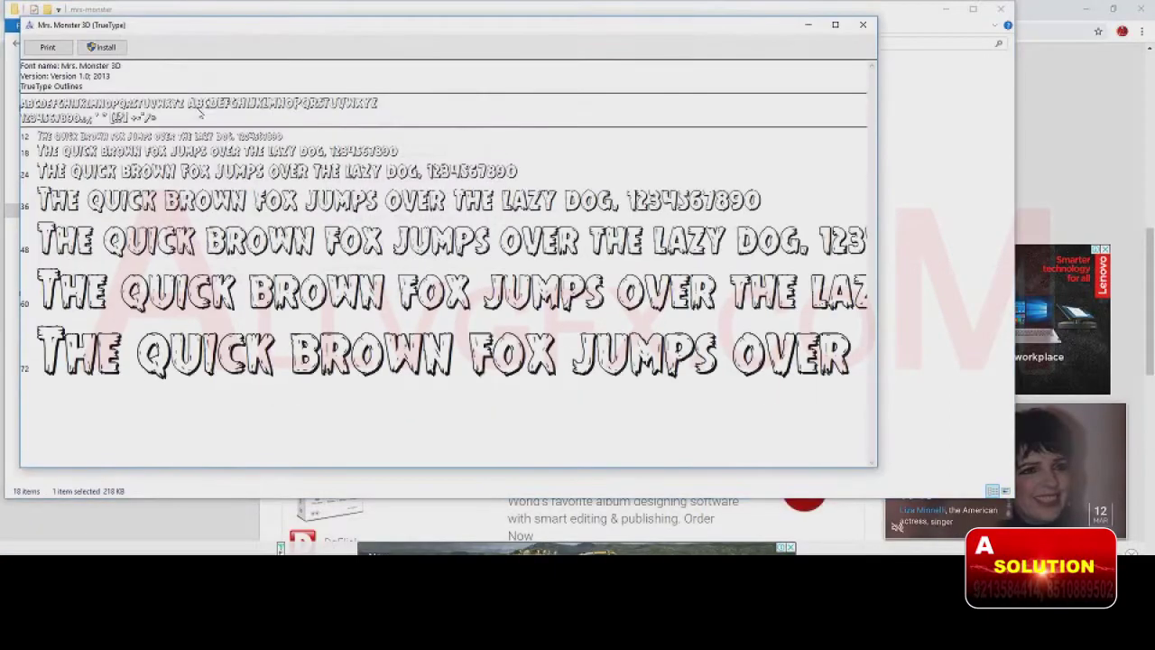
pyautogui.click(863, 25)
# - Preview the Academy and Outline Italic styles, then select only mrsmonster3dital.ttf
pyautogui.doubleClick(215, 126)
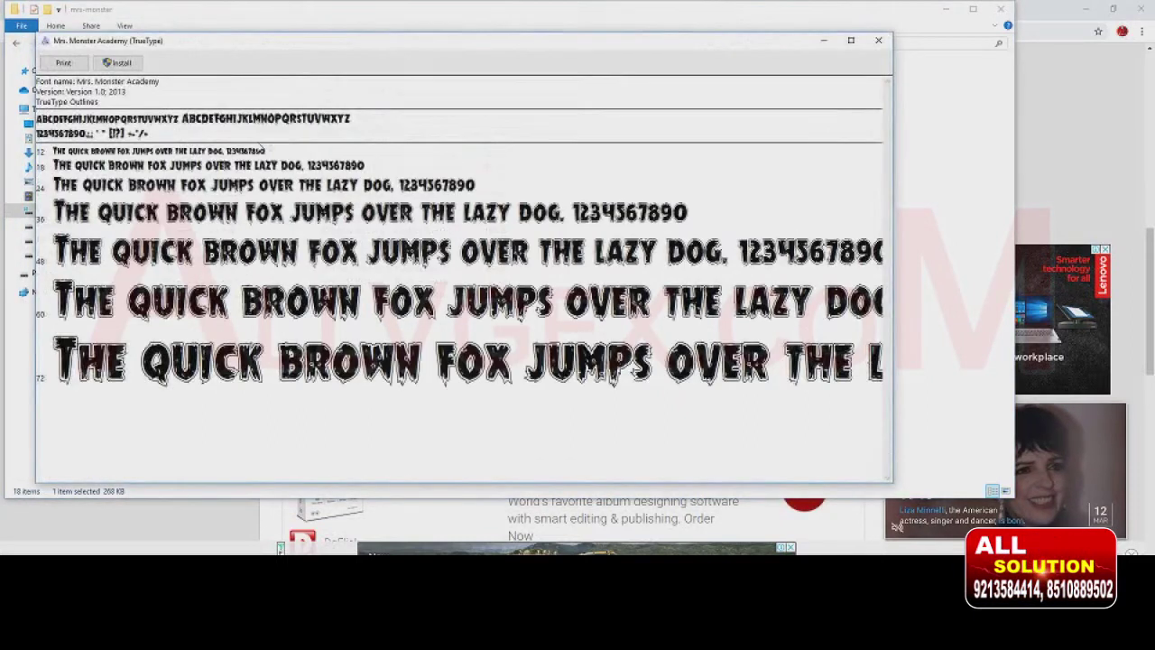
pyautogui.click(879, 40)
pyautogui.doubleClick(217, 257)
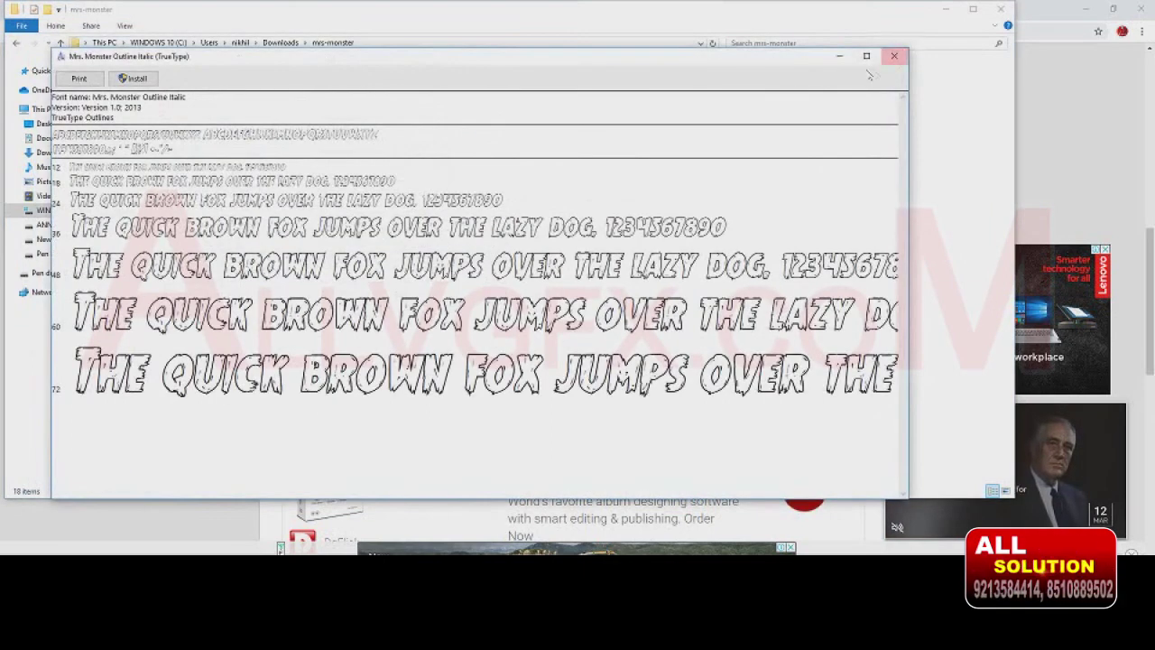
pyautogui.click(893, 56)
pyautogui.moveTo(213, 314); pyautogui.dragTo(190, 117)
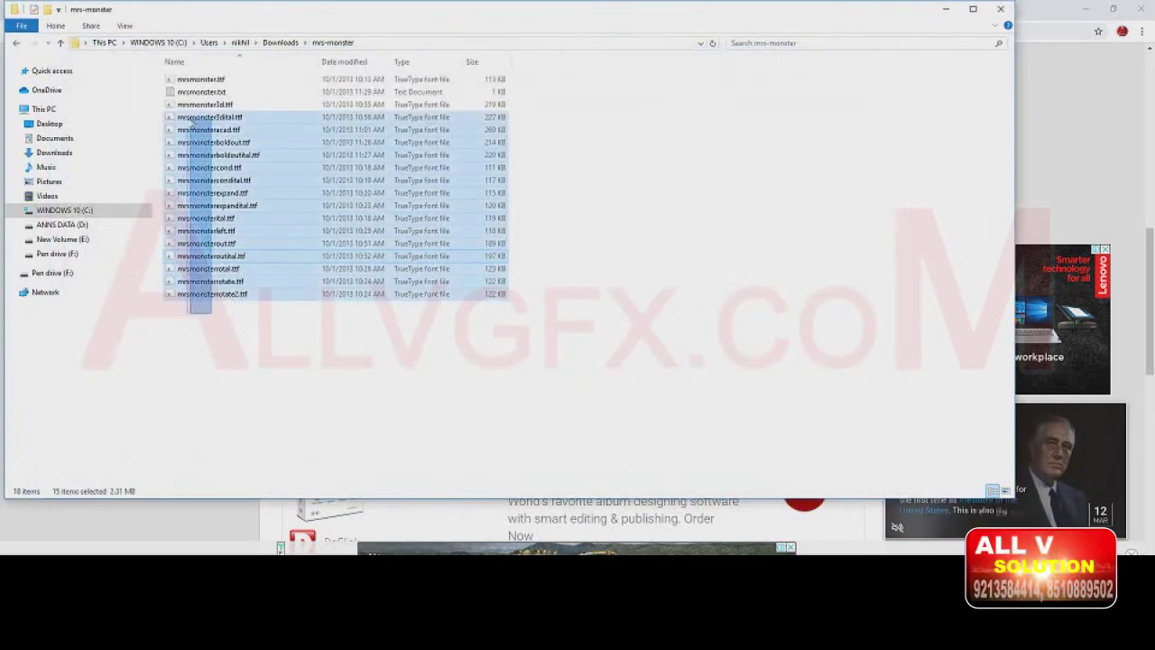
pyautogui.click(216, 335)
pyautogui.click(219, 120)
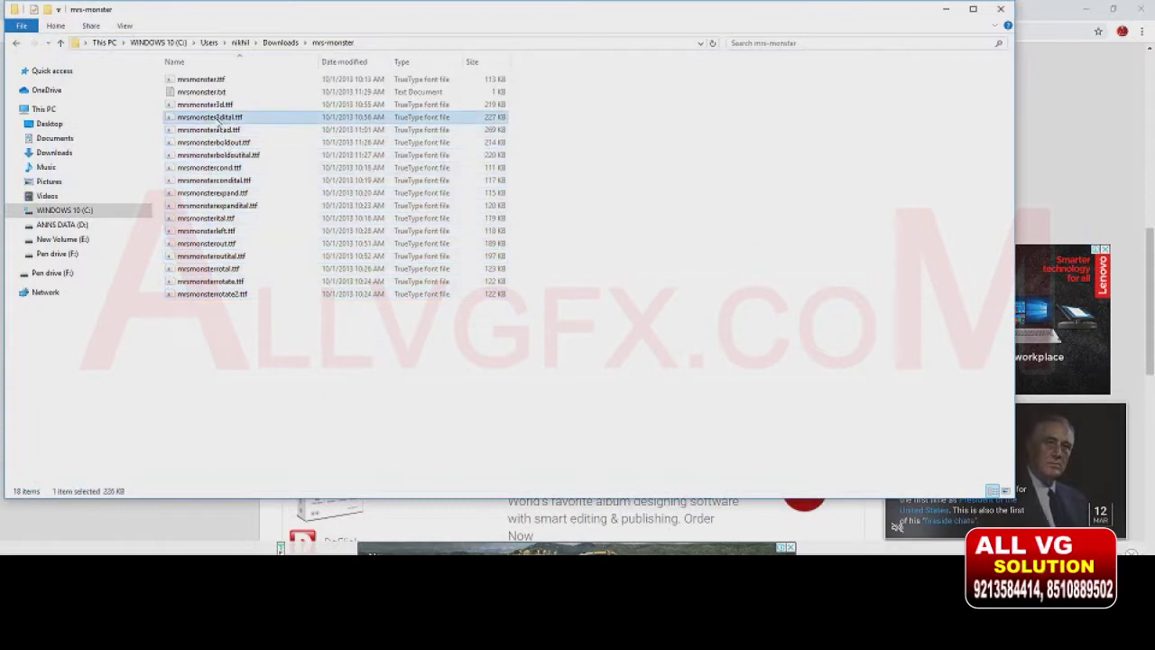
# - Install the Mrs Monster font files from mrsmonster3dital.ttf downward, then return to Downloads
pyautogui.rightClick(218, 120)
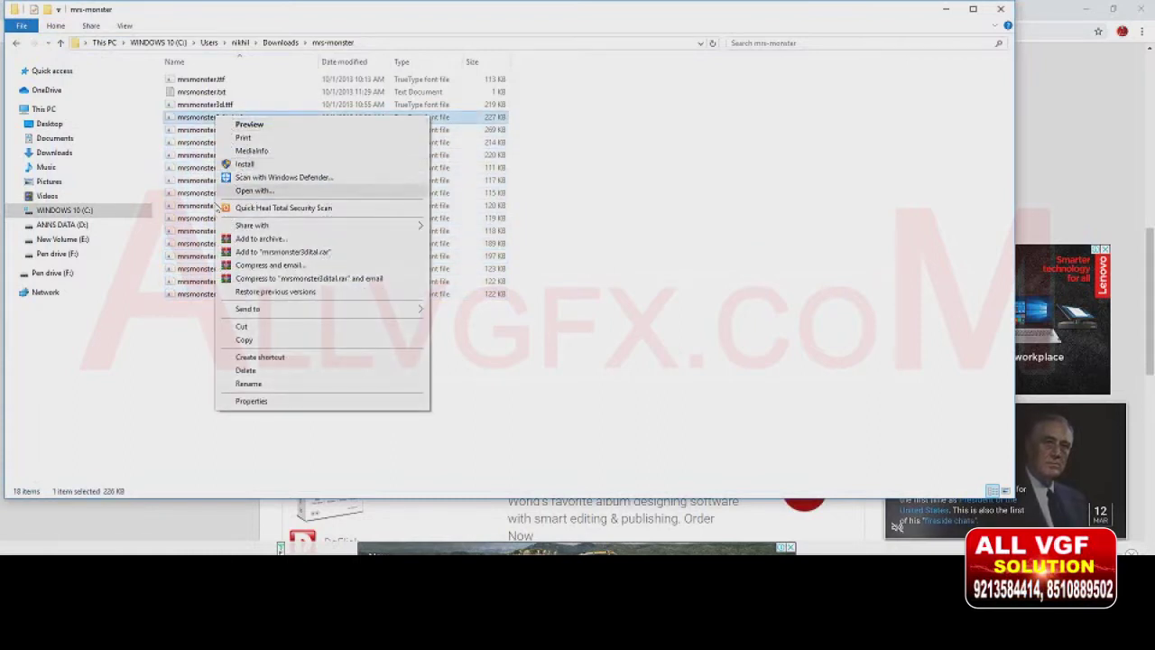
pyautogui.click(204, 294)
pyautogui.moveTo(260, 118); pyautogui.dragTo(226, 311)
pyautogui.rightClick(210, 121)
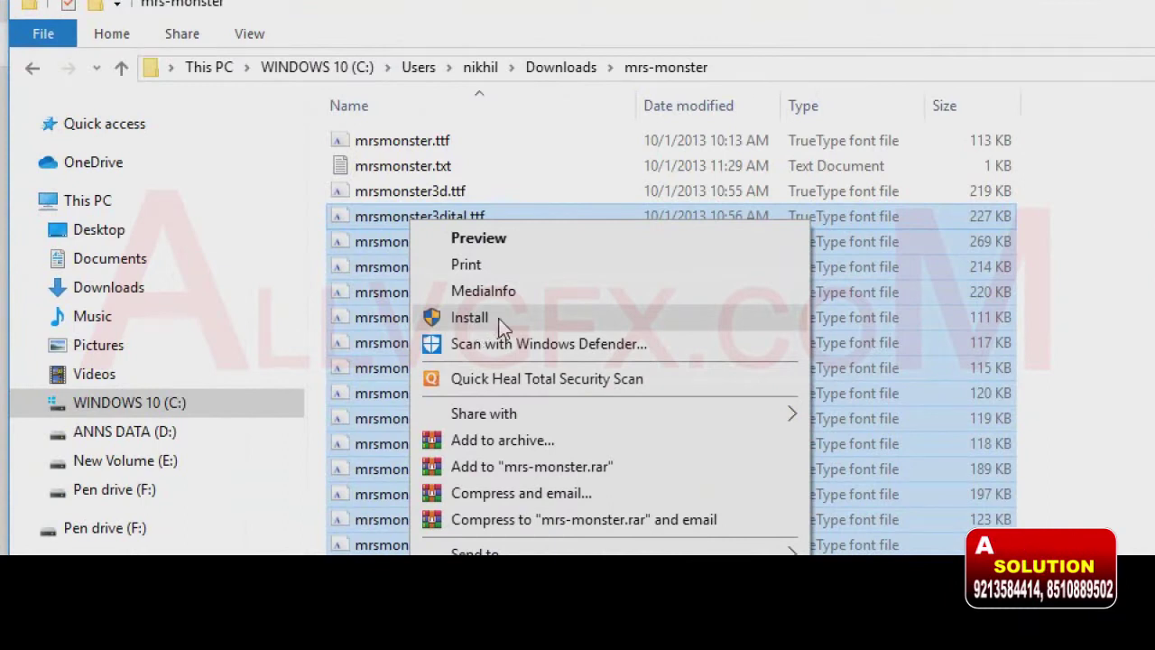
pyautogui.click(498, 321)
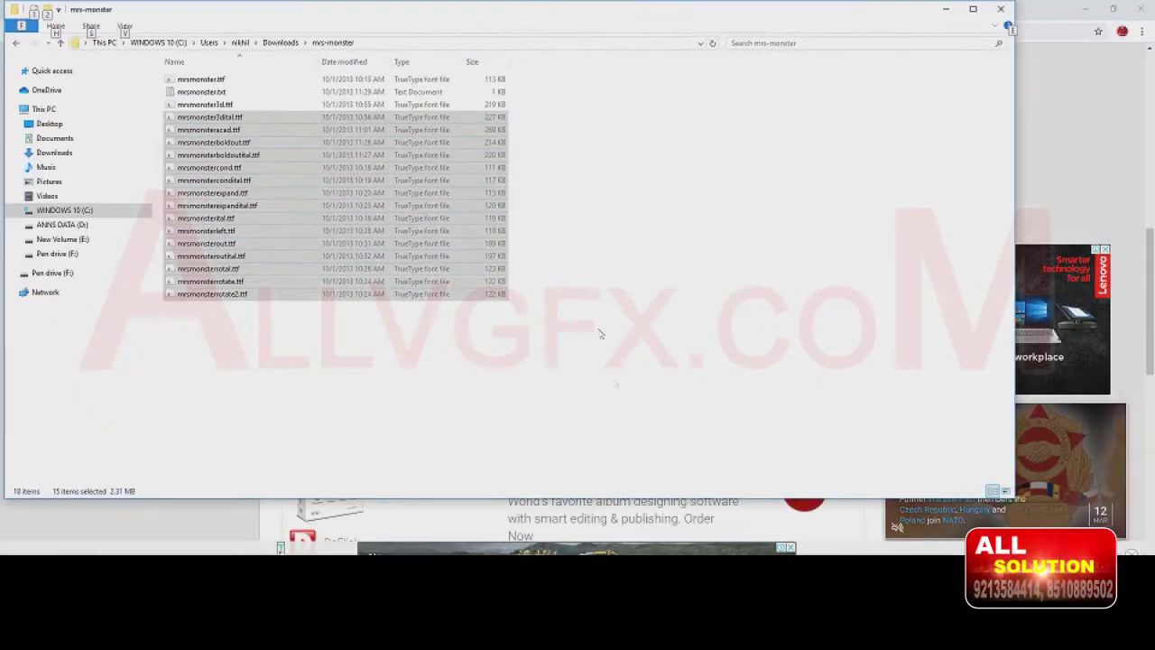
pyautogui.click(614, 370)
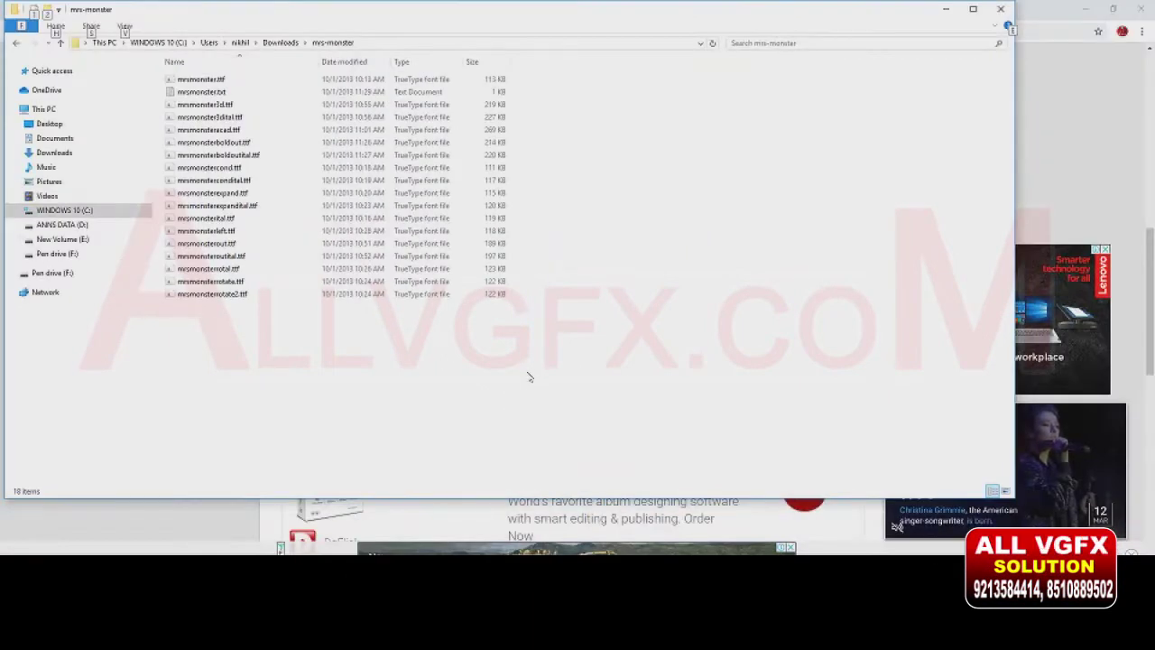
pyautogui.hotkey('alt', 'Up')
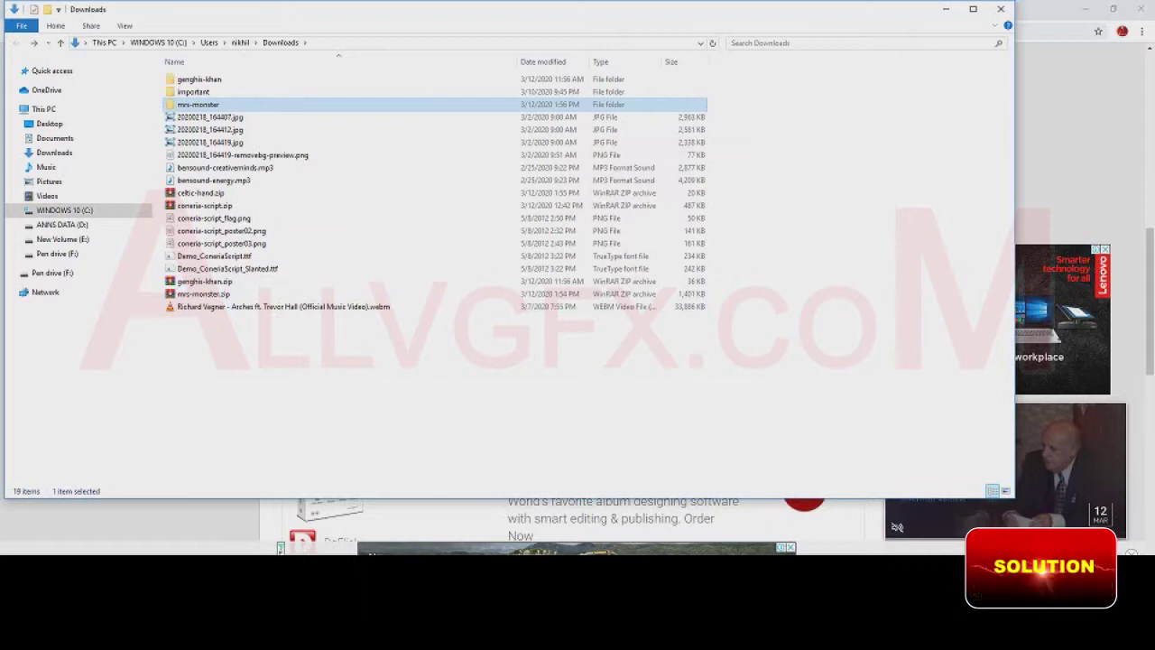
# - Extract celtic-hand.zip into Downloads\celtic-hand
pyautogui.click(208, 195)
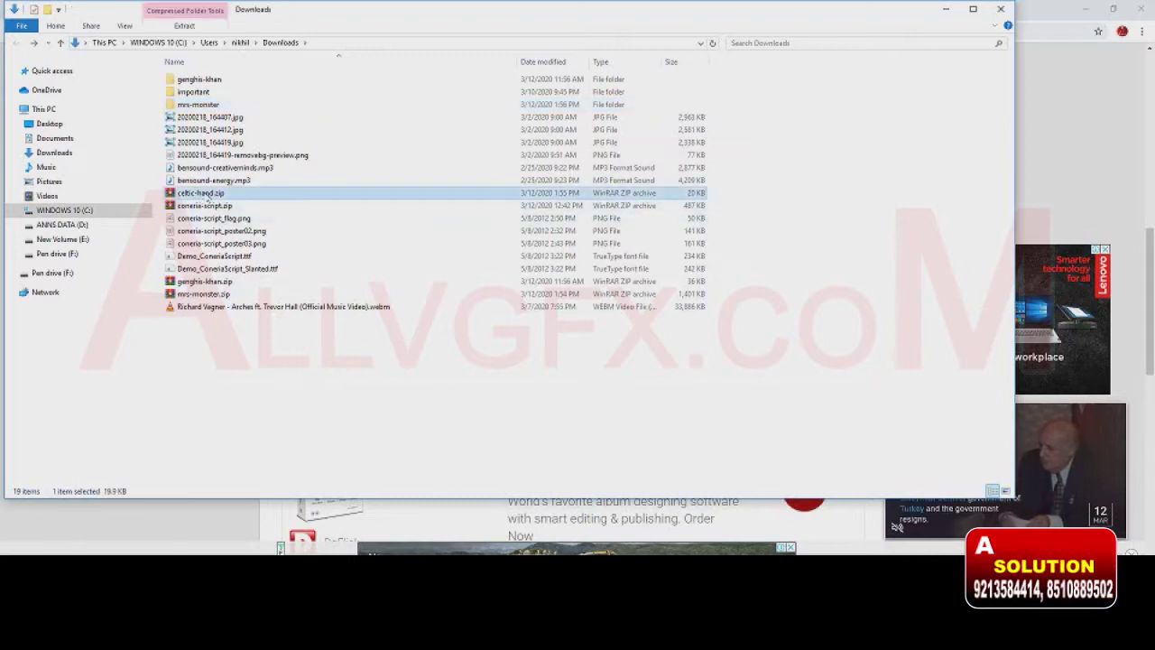
pyautogui.rightClick(208, 195)
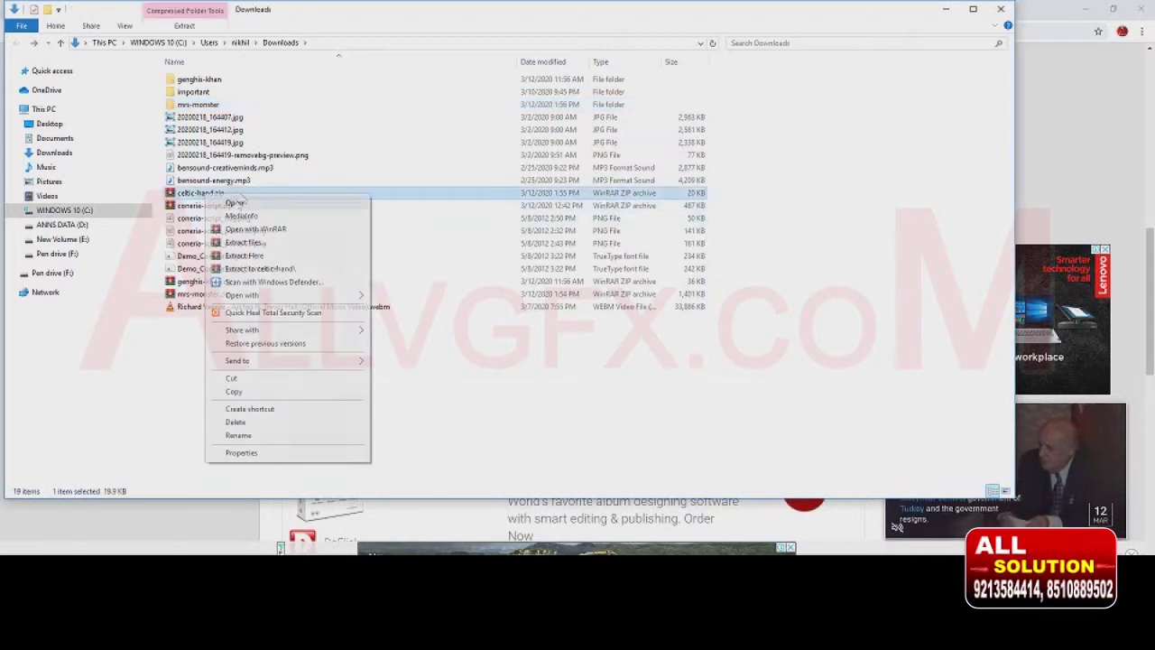
pyautogui.click(249, 244)
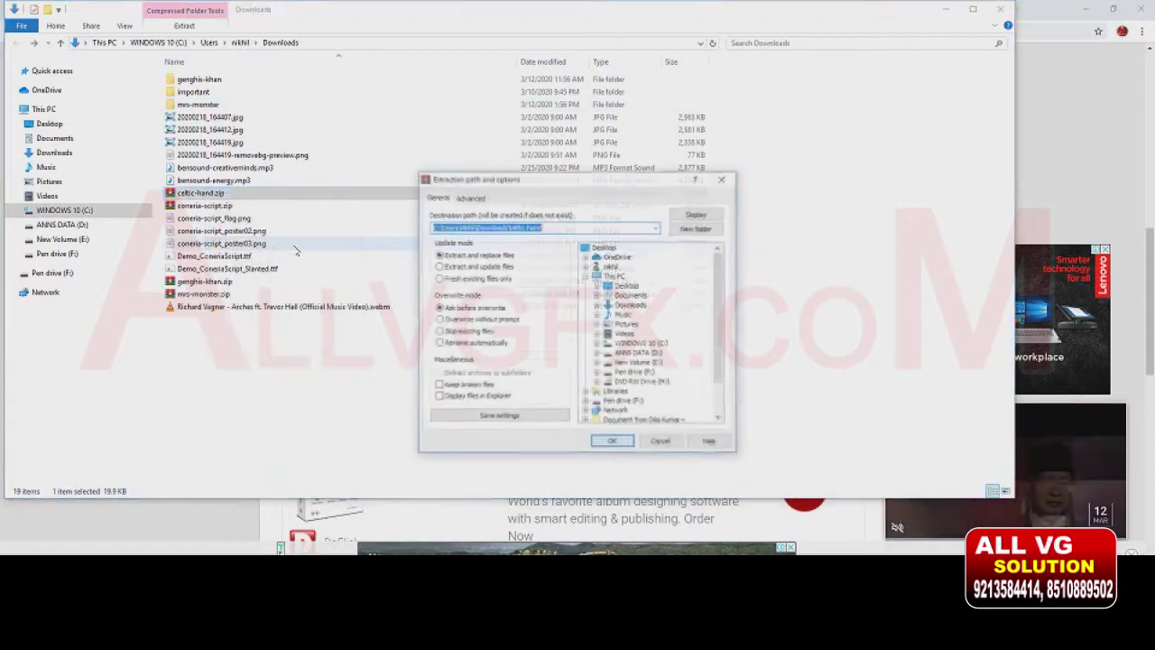
pyautogui.click(615, 443)
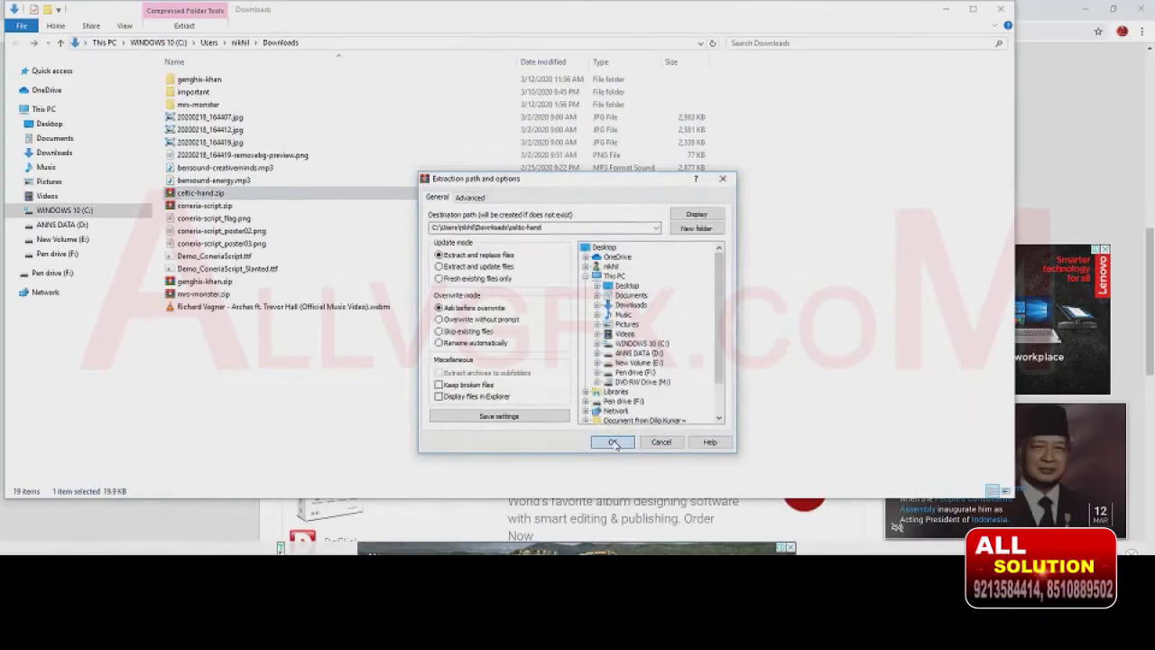
pyautogui.click(616, 442)
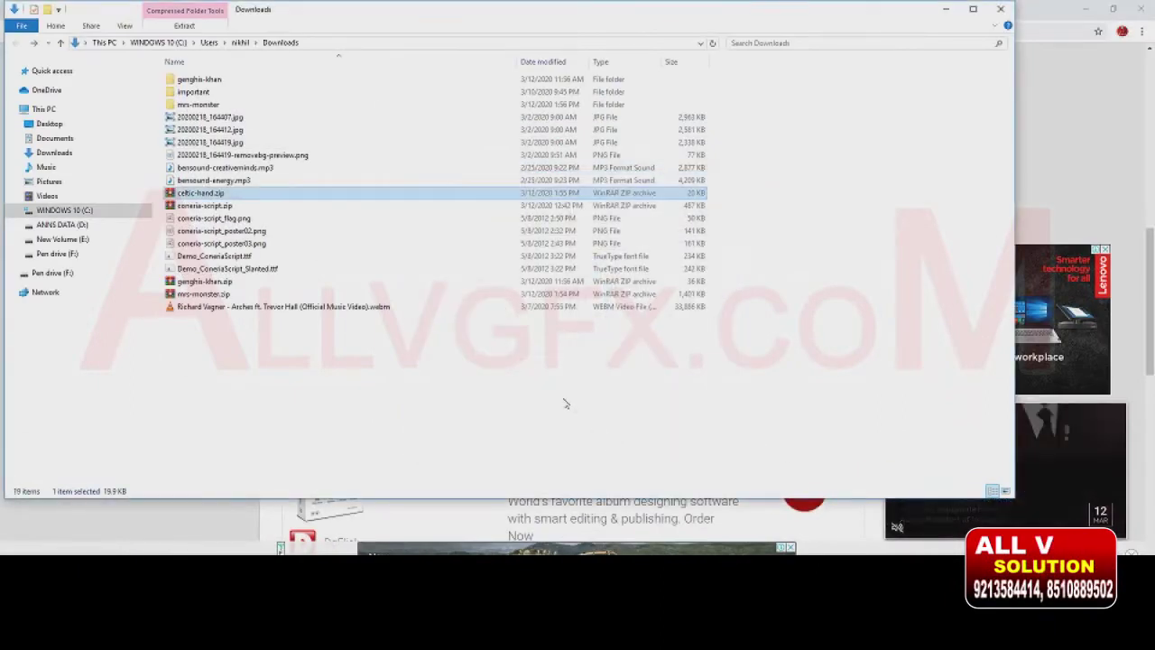
# - Open the celtic-hand folder, preview CelticHand.ttf, and install the font
pyautogui.click(198, 81)
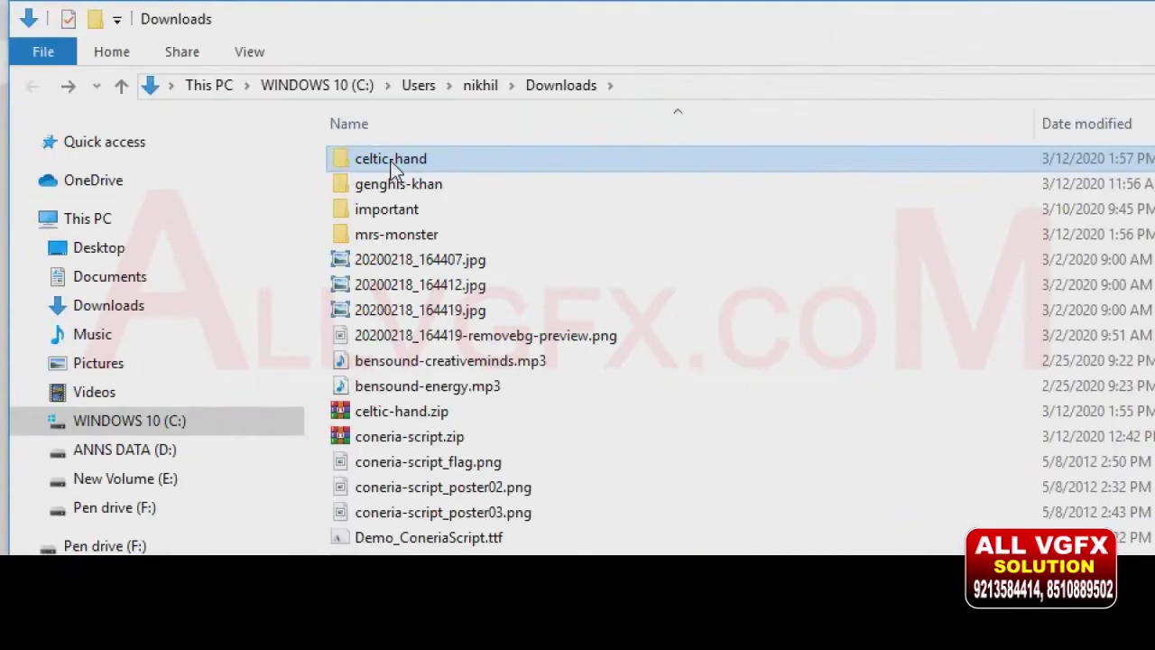
pyautogui.doubleClick(394, 171)
pyautogui.doubleClick(406, 162)
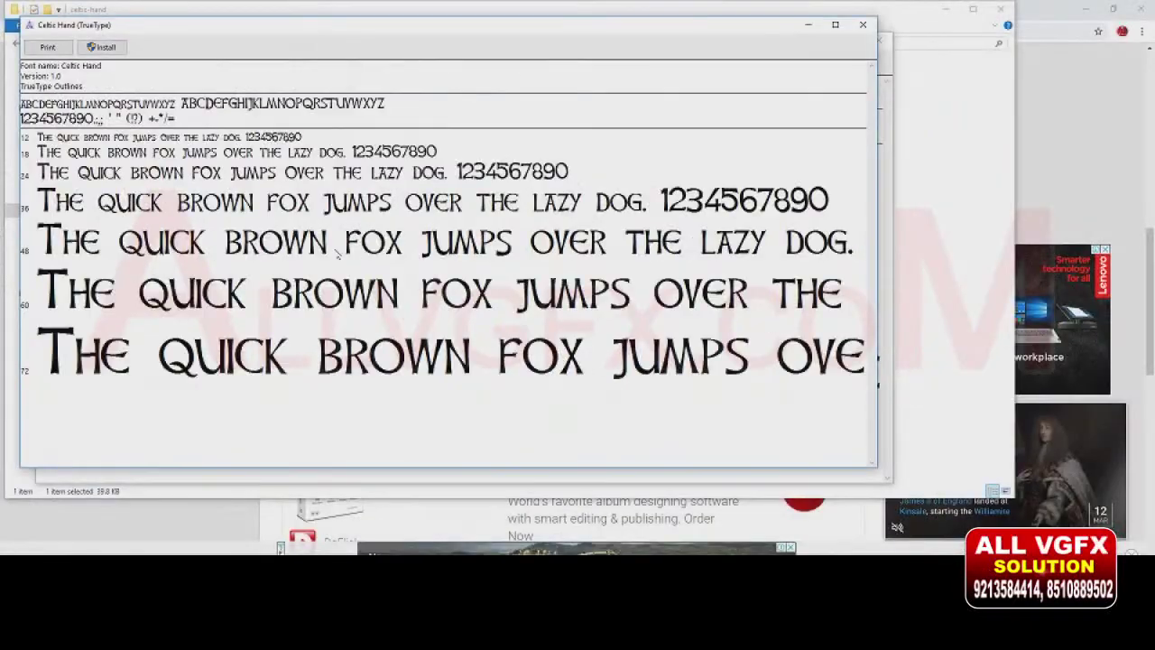
pyautogui.click(865, 26)
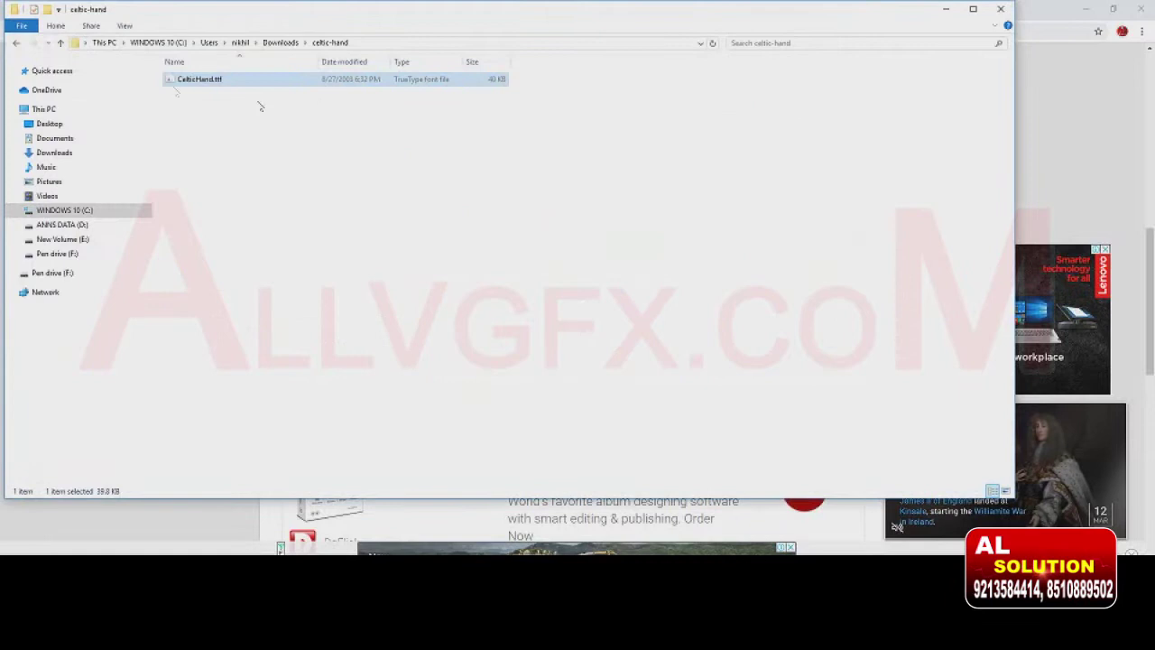
pyautogui.rightClick(201, 81)
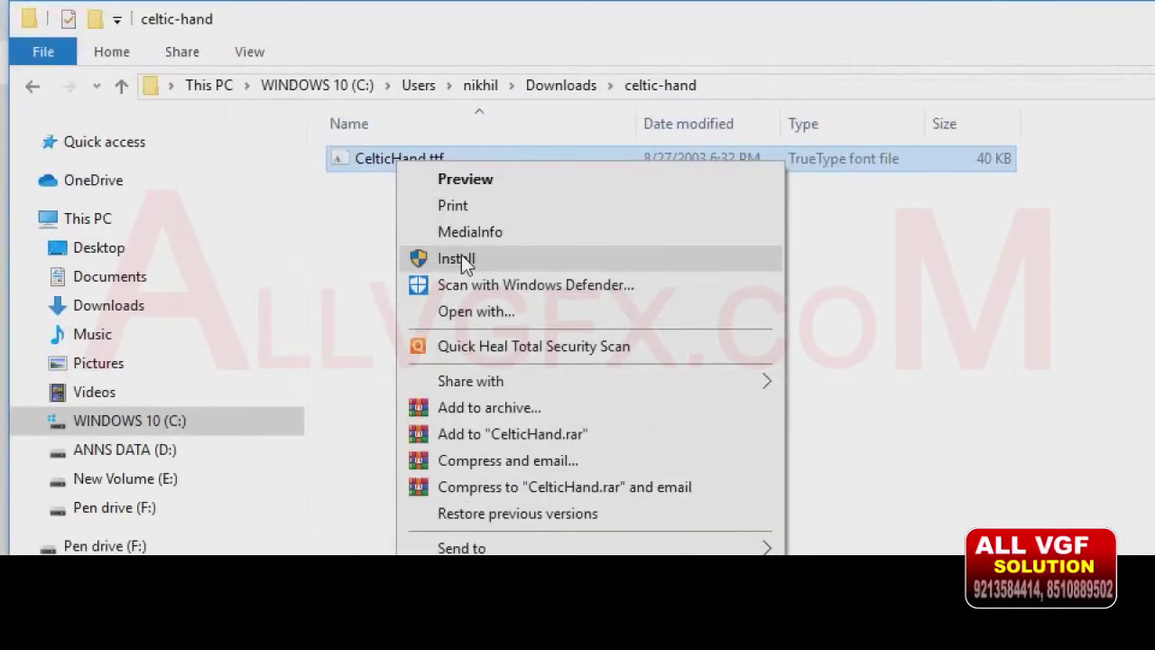
pyautogui.click(461, 258)
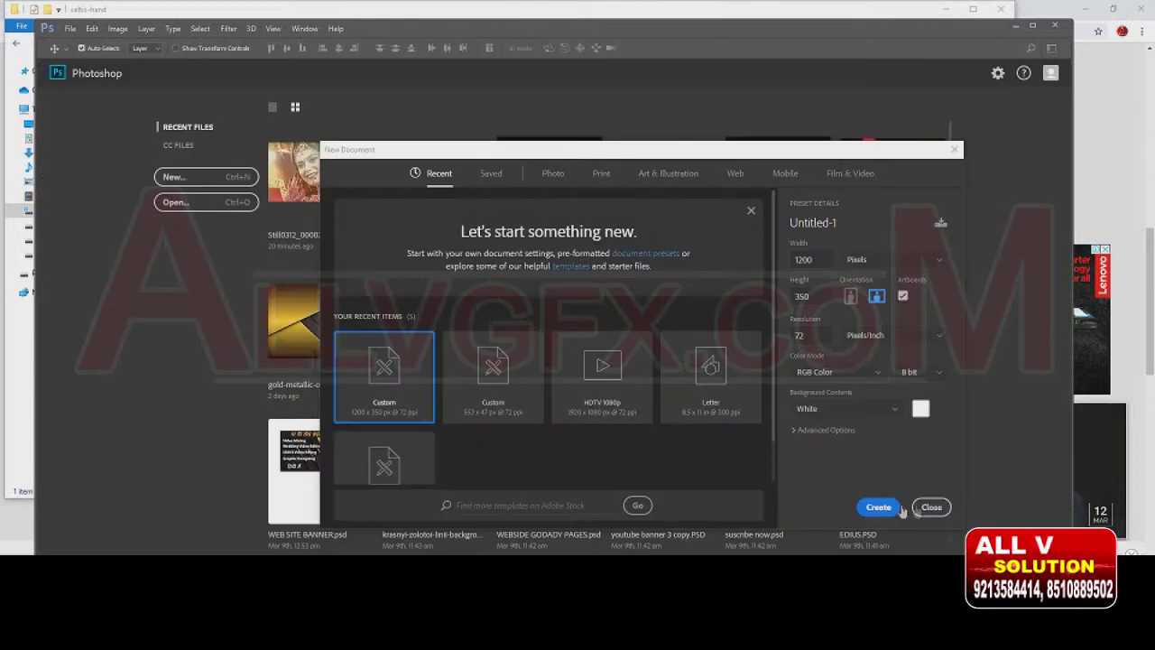
# - Create a 1200 × 350 px document and fill its layer with solid black
pyautogui.hotkey('ctrl', 'n')
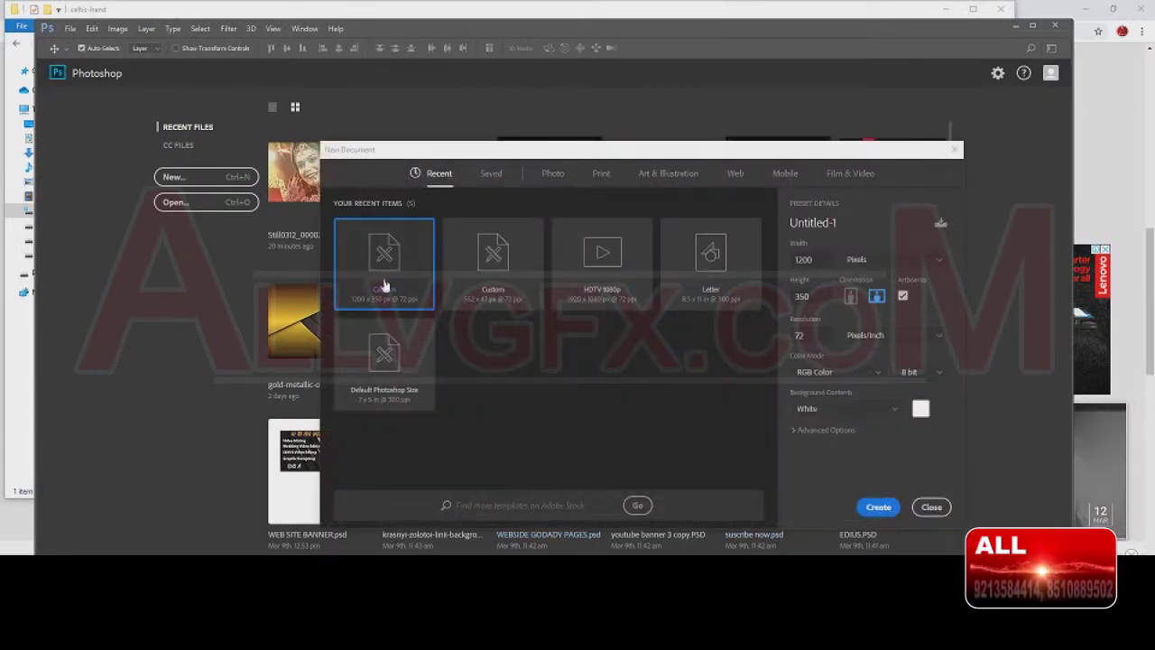
pyautogui.press('Return')
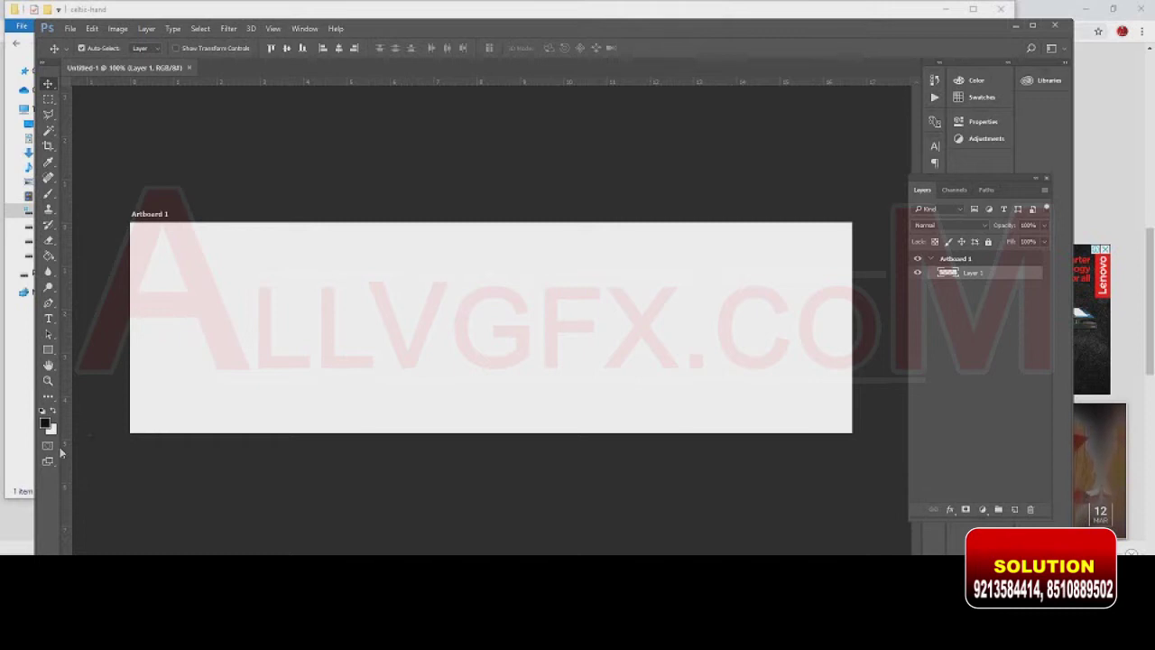
pyautogui.hotkey('alt', 'BackSpace')
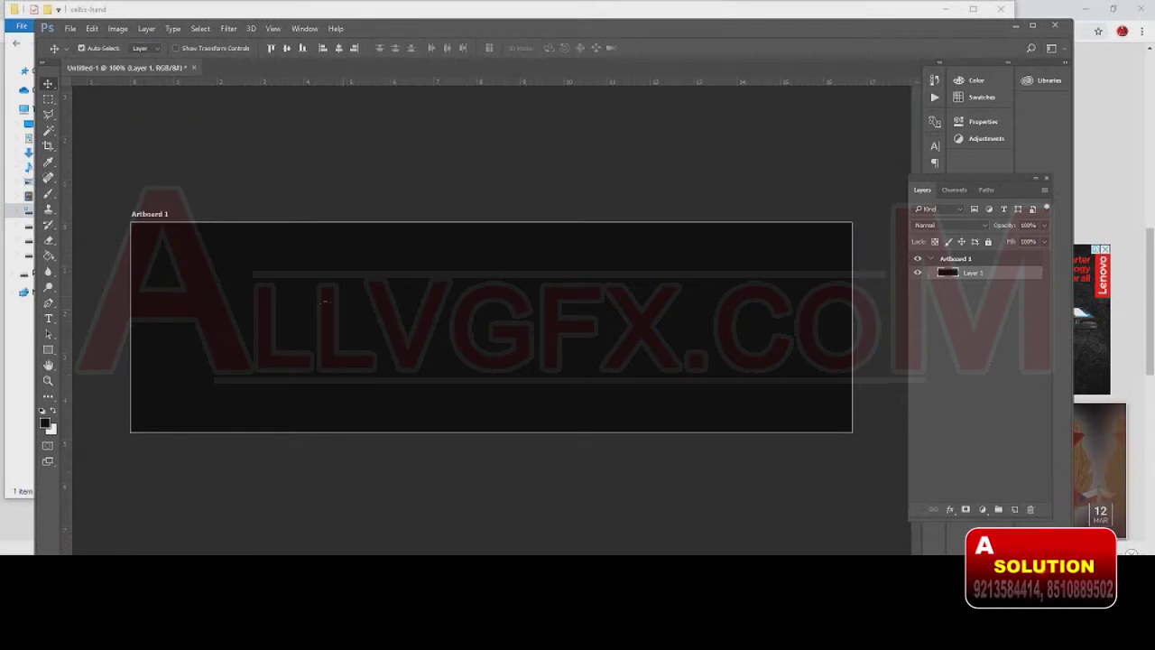
pyautogui.press('t')
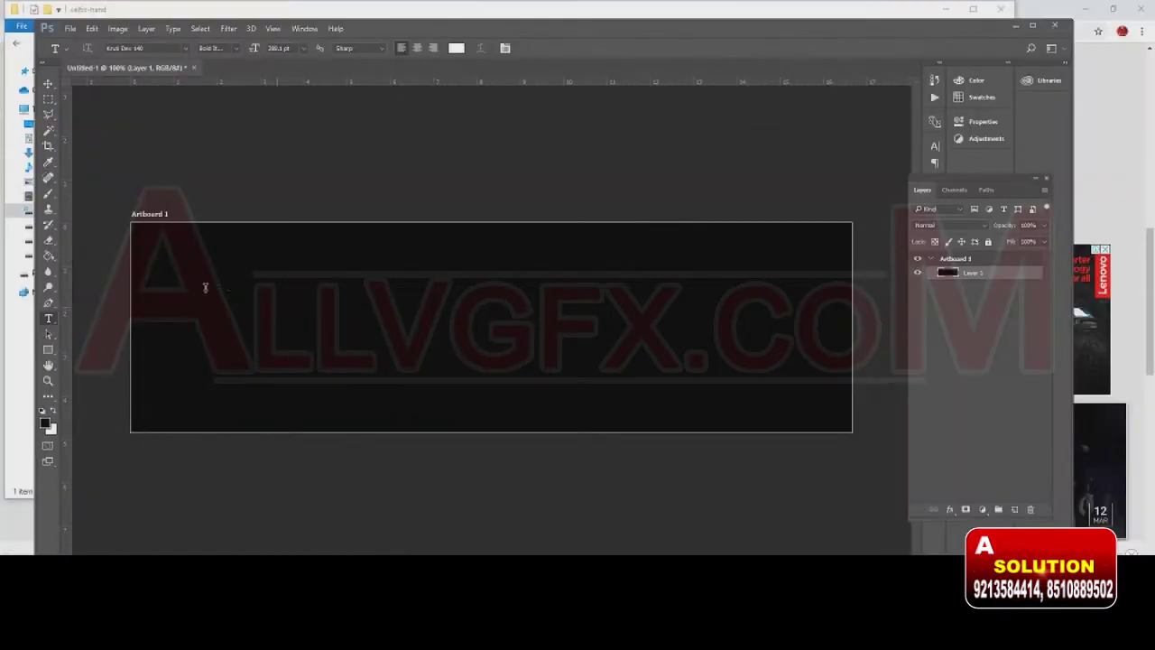
# - Maximize Photoshop, type placeholder 'QQ' on the artboard, and set it in Celtic Hand
pyautogui.click(206, 291)
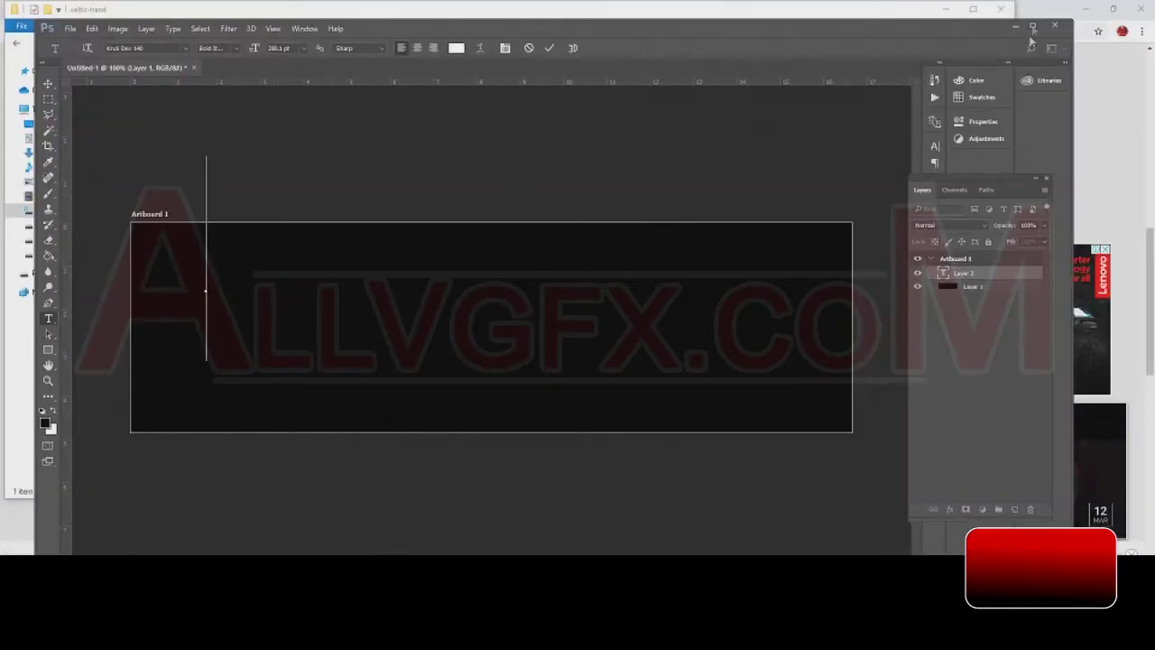
pyautogui.click(1033, 25)
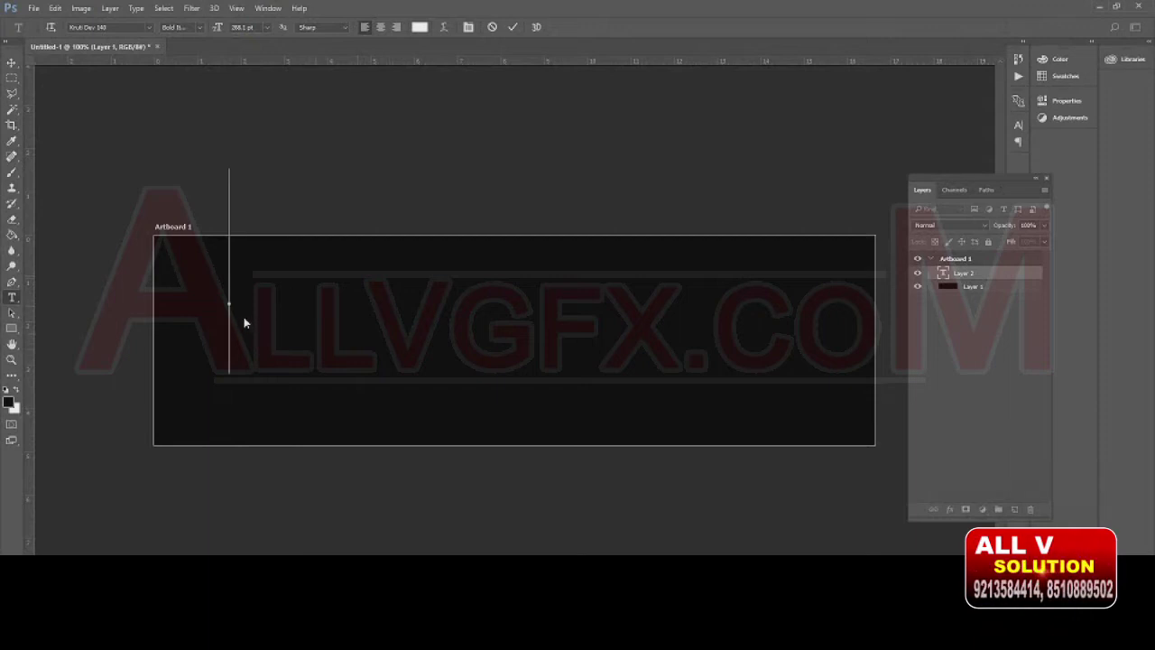
pyautogui.hotkey('alt', 'Tab')
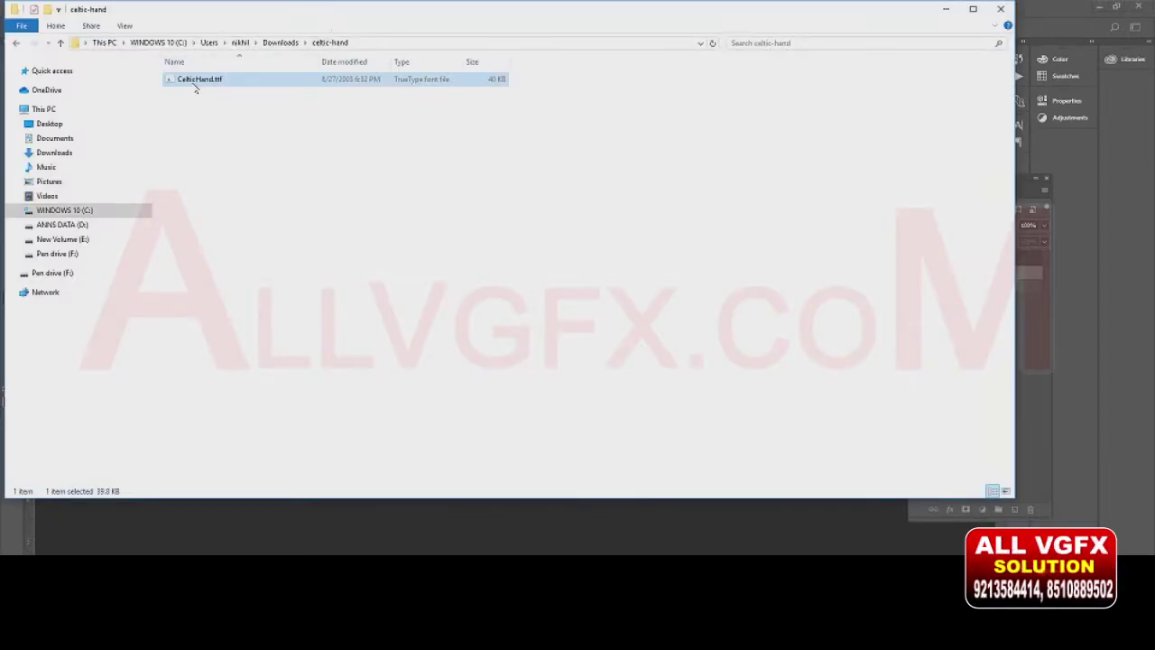
pyautogui.hotkey('alt', 'Tab')
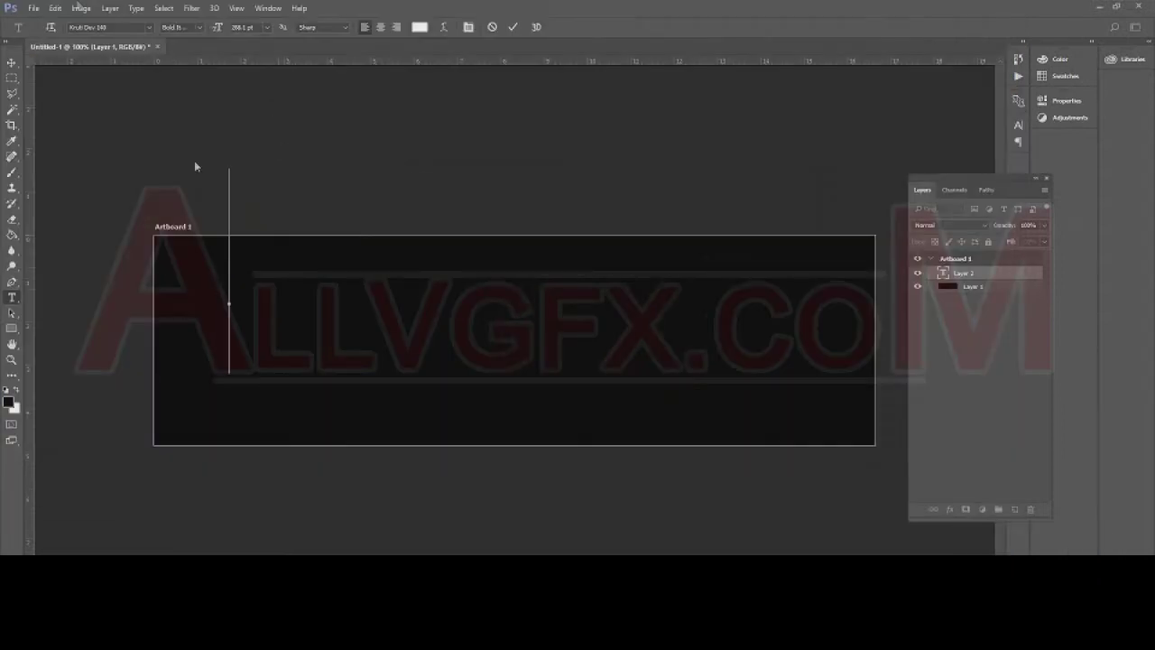
pyautogui.write('Q')
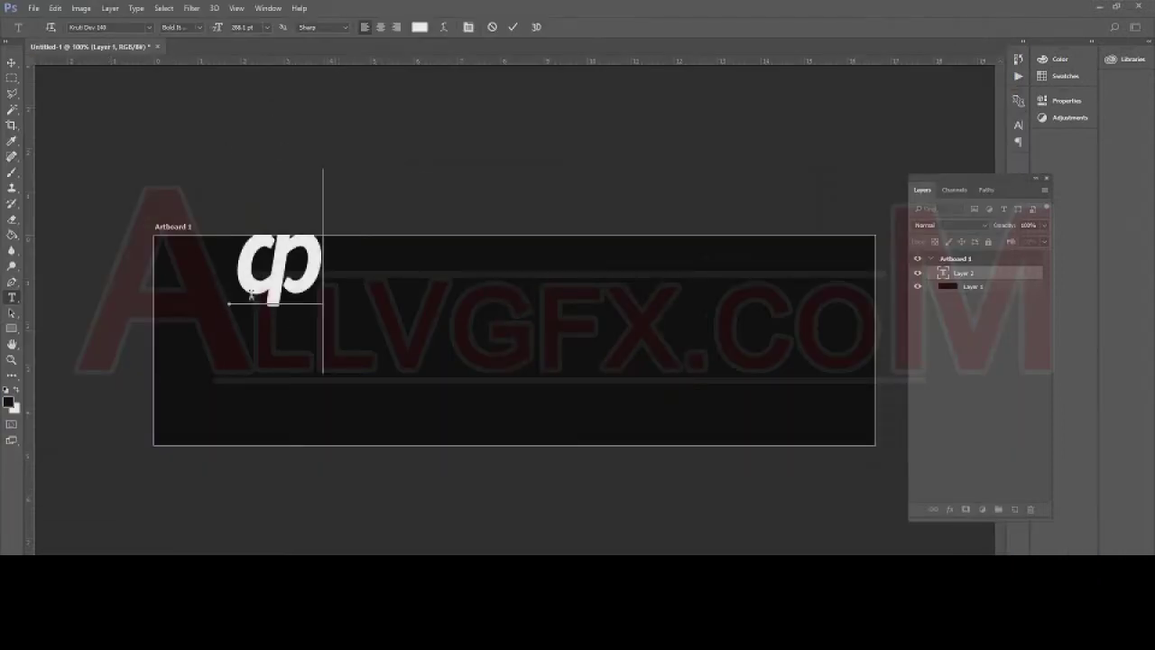
pyautogui.write('Q')
pyautogui.moveTo(230, 271); pyautogui.dragTo(443, 272)
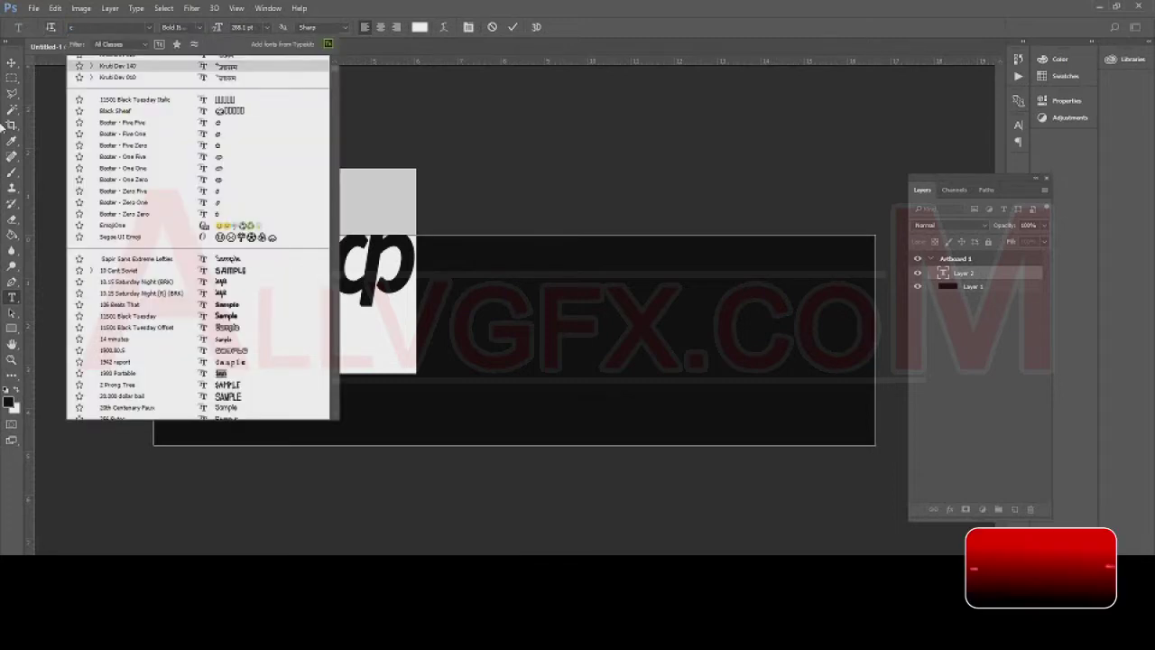
pyautogui.write('o')
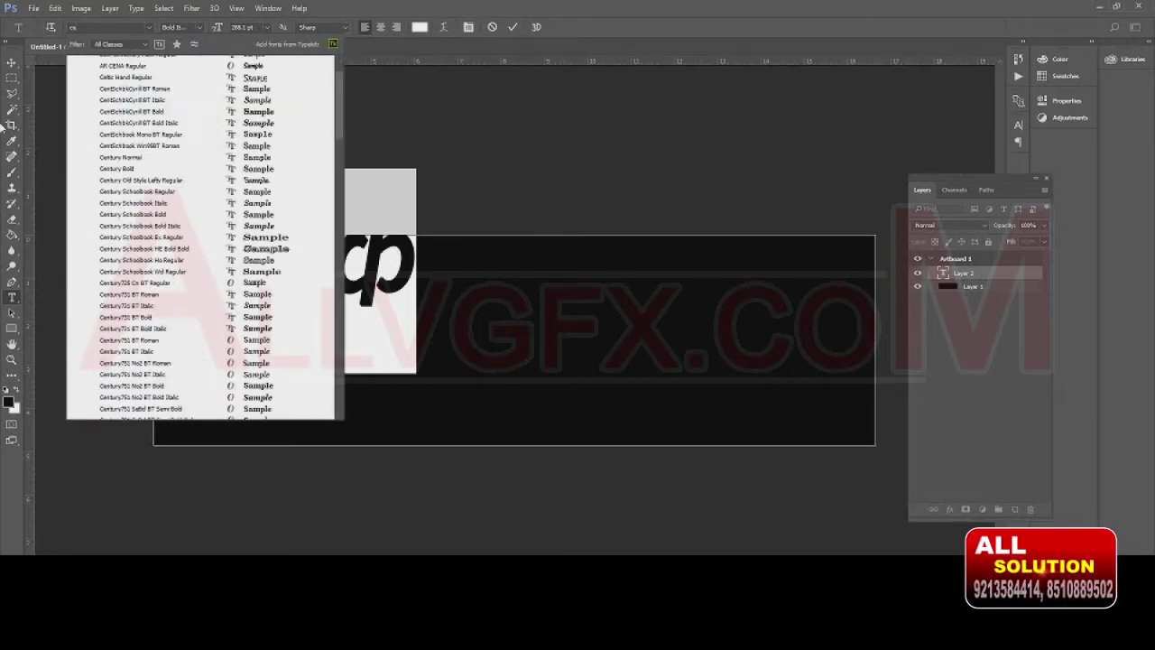
pyautogui.write('l')
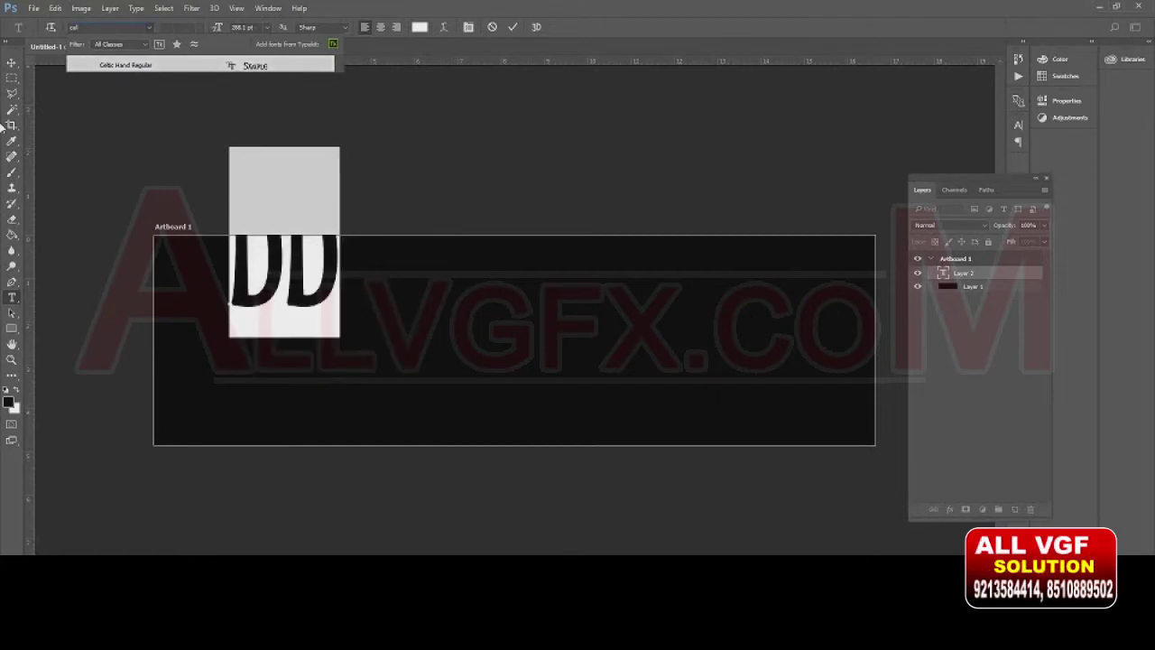
pyautogui.press('Return')
# - Commit the placeholder text, move it lower, and retype it as 'ADOBE Phots'
pyautogui.click(343, 285)
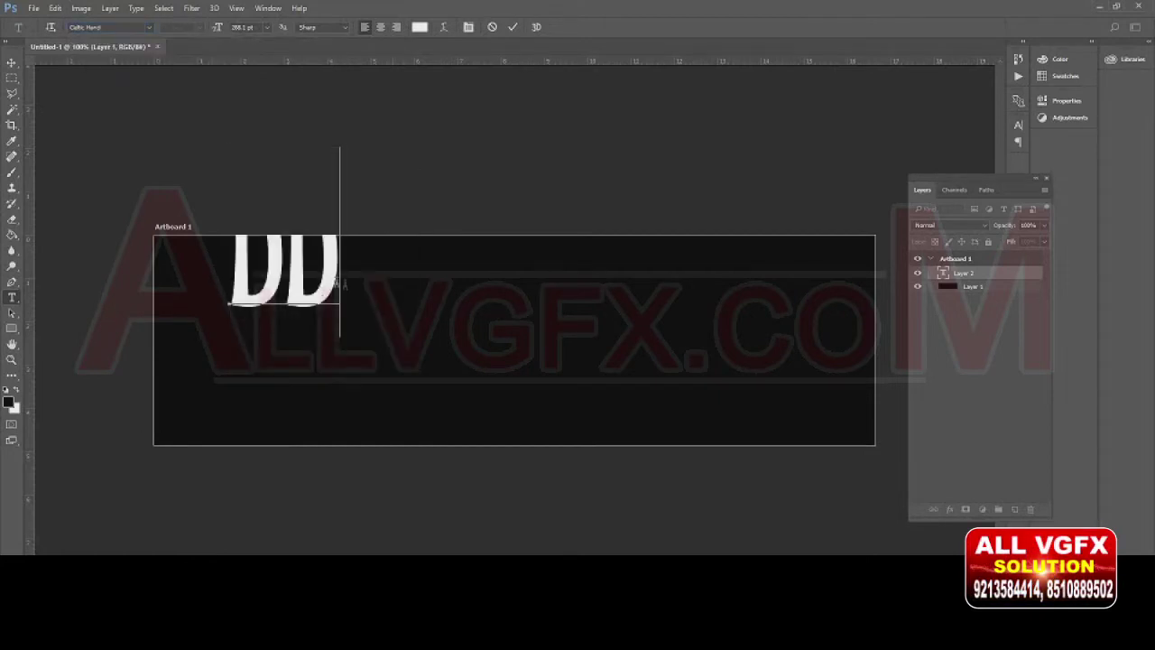
pyautogui.hotkey('ctrl', 'Return')
pyautogui.press('v')
pyautogui.moveTo(297, 339); pyautogui.dragTo(297, 390)
pyautogui.press('t')
pyautogui.click(288, 296)
pyautogui.hotkey('ctrl', 'a')
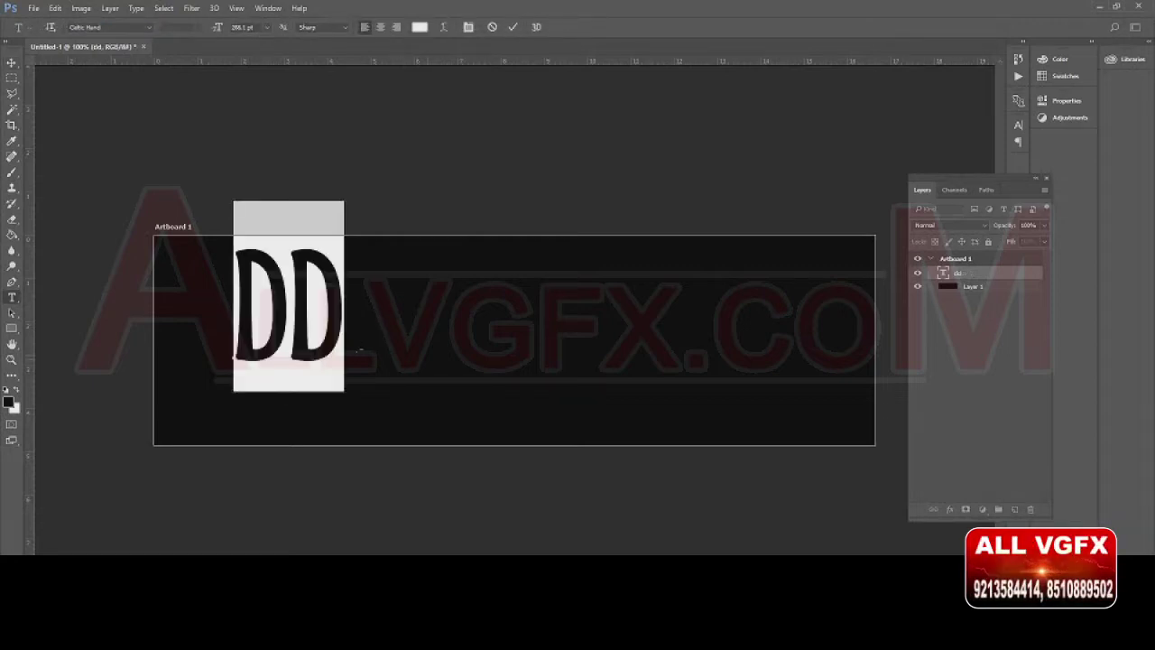
pyautogui.write('ADOB')
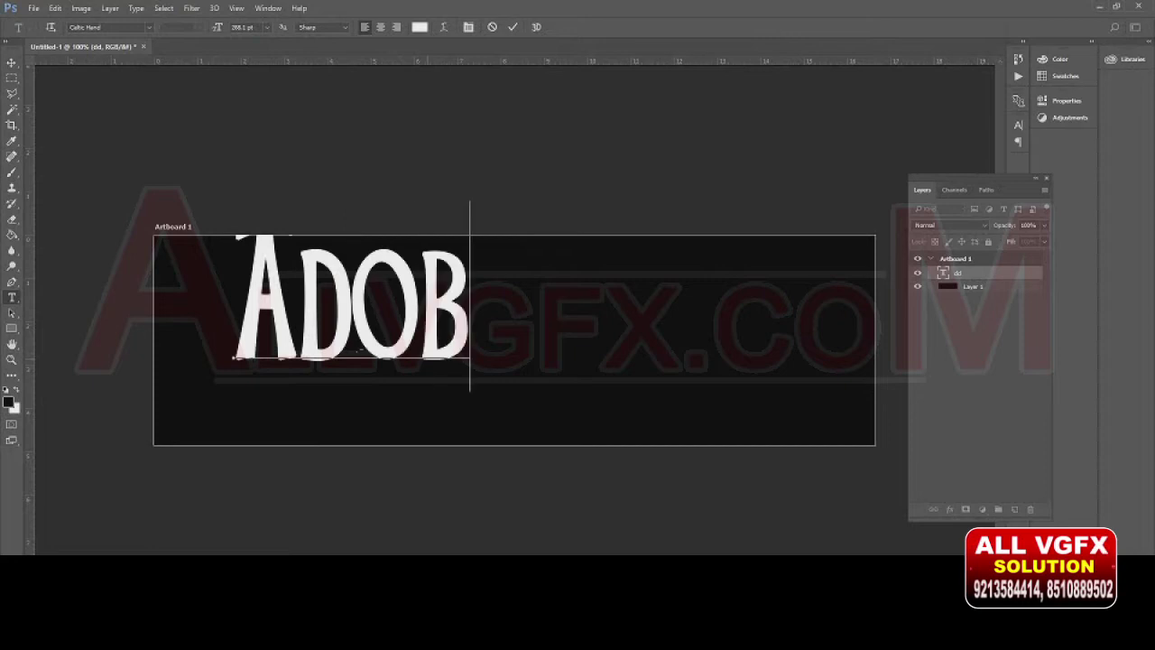
pyautogui.write('E Ph')
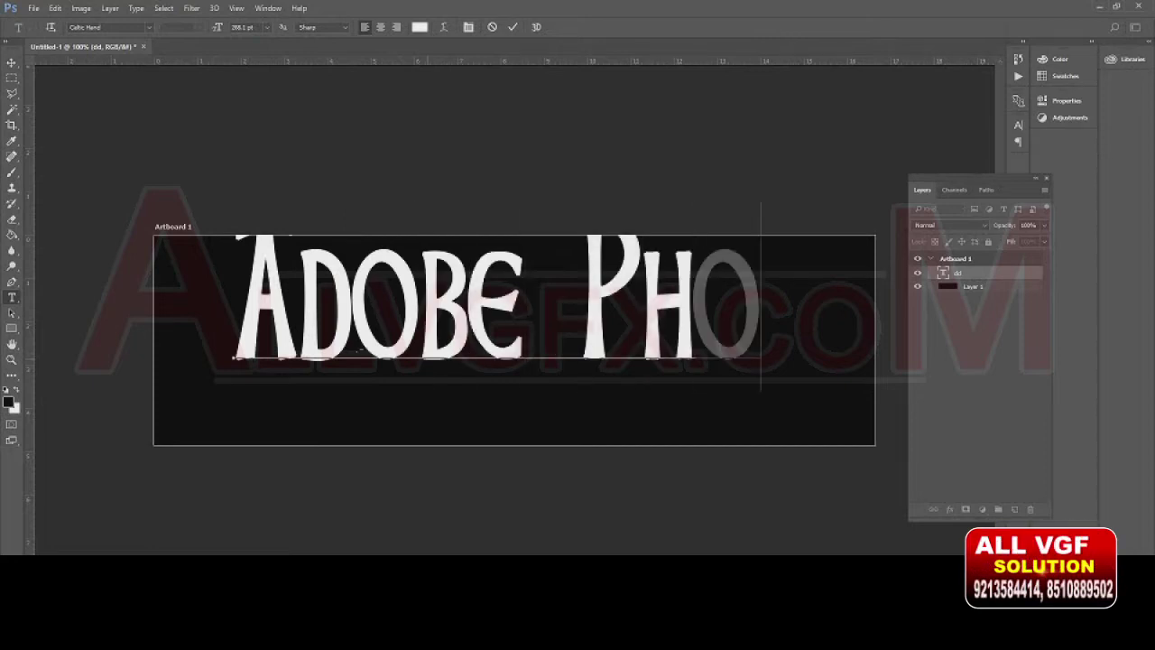
pyautogui.write('ots')
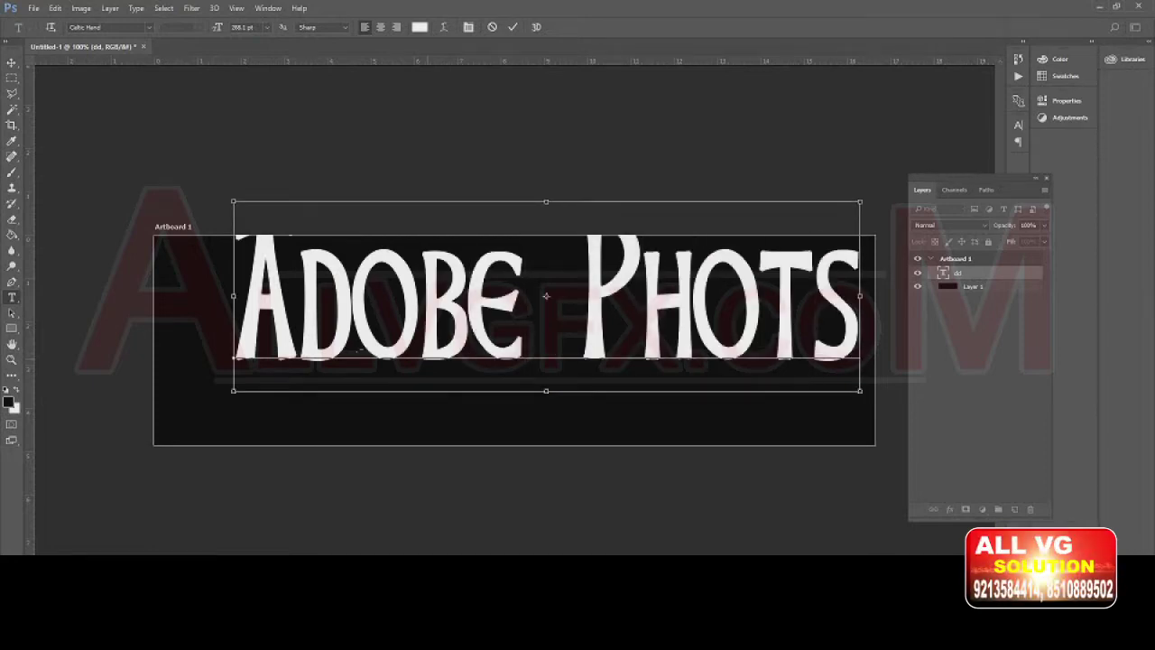
# - Reduce the font size and scale the text to fit across the artboard
pyautogui.hotkey('ctrl', '-')
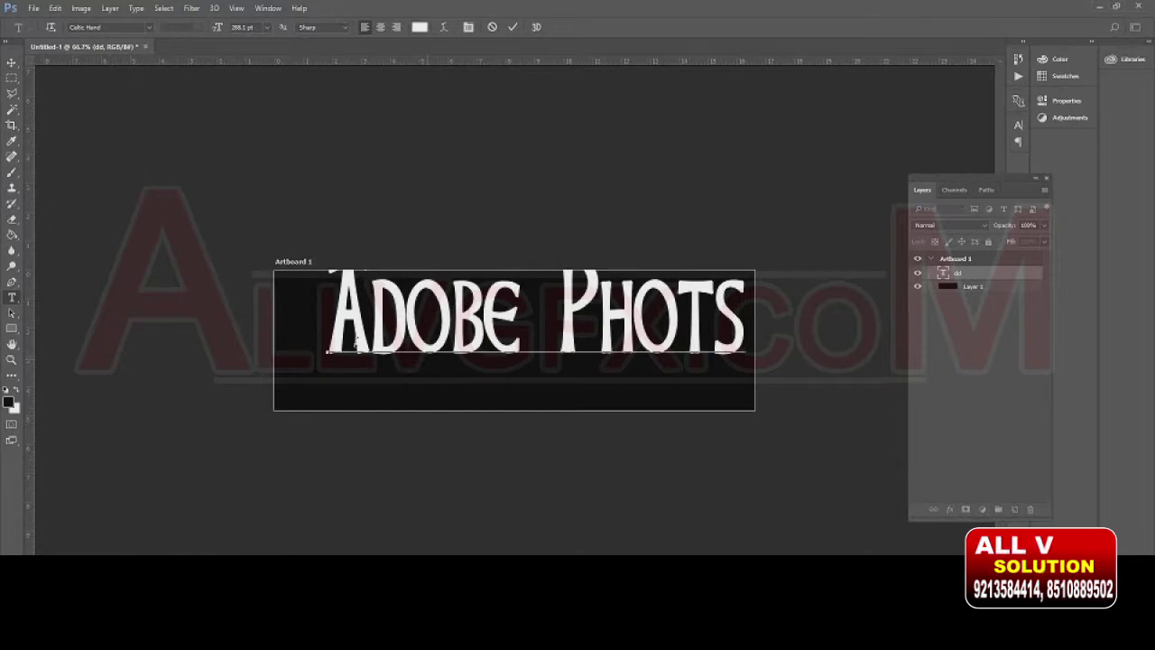
pyautogui.hotkey('ctrl', 'a')
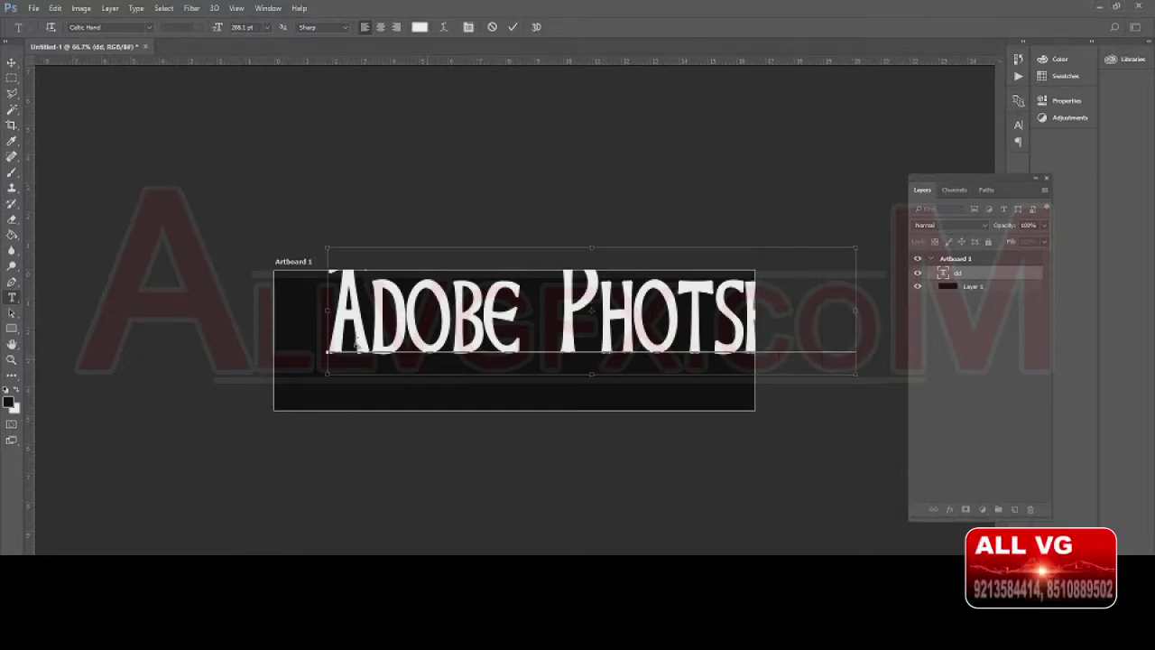
pyautogui.hotkey('ctrl', 'shift', ',')
pyautogui.hotkey('ctrl', 'h')
pyautogui.hotkey('ctrl', 'Return')
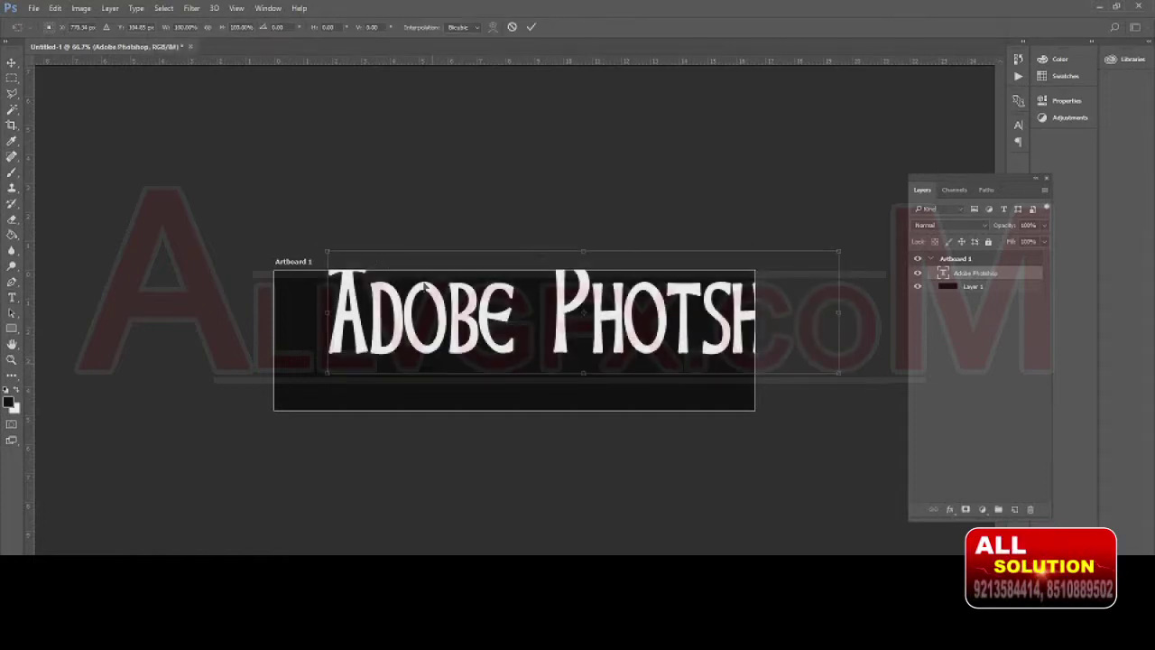
pyautogui.hotkey('ctrl', 't')
pyautogui.moveTo(840, 247)
pyautogui.mouseDown()
pyautogui.moveTo(735, 262)
pyautogui.moveTo(753, 262)
pyautogui.mouseUp()
pyautogui.press('Return')
pyautogui.press('v')
pyautogui.moveTo(580, 347); pyautogui.dragTo(589, 341)
# - Resize the image to 1920 px wide in Image Size
pyautogui.hotkey('ctrl', 'alt', 'i')
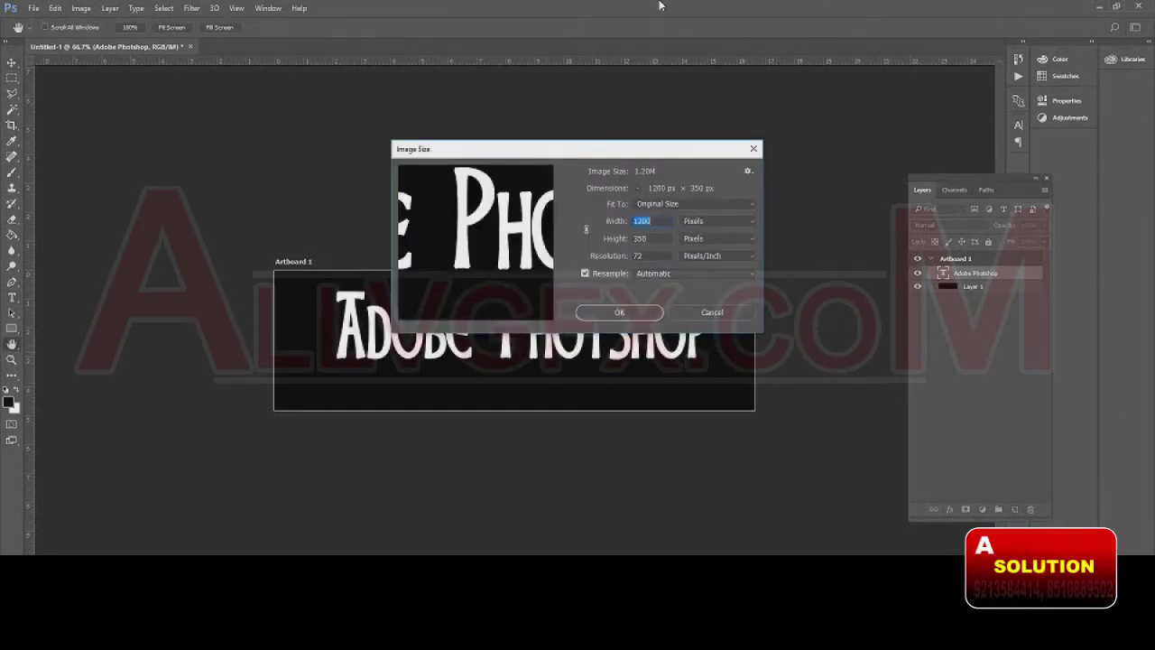
pyautogui.write('1920')
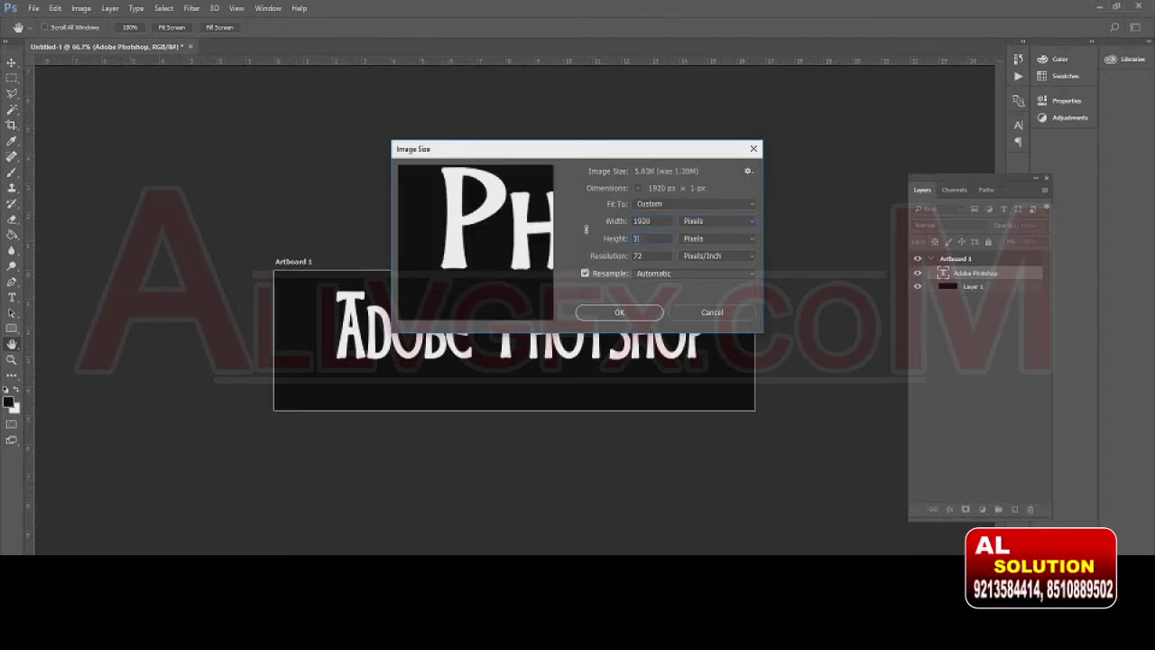
pyautogui.write('080')
pyautogui.press('Return')
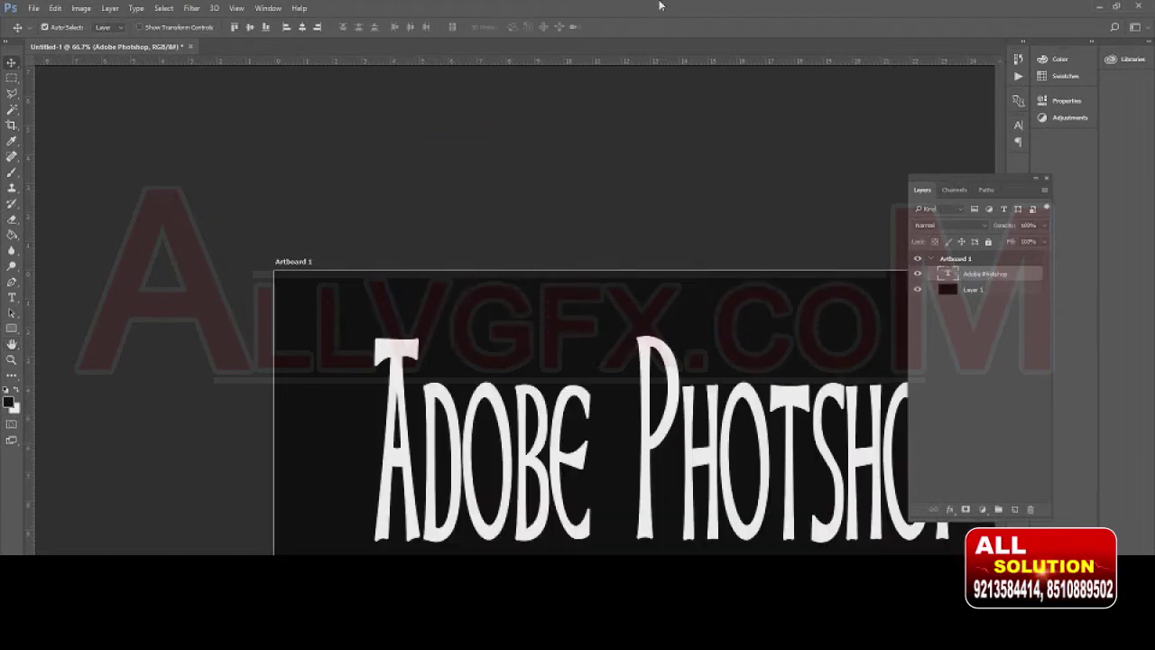
# - Squash the Adobe Photoshop text to about half its height
pyautogui.hotkey('ctrl', '-')
pyautogui.hotkey('ctrl', '-')
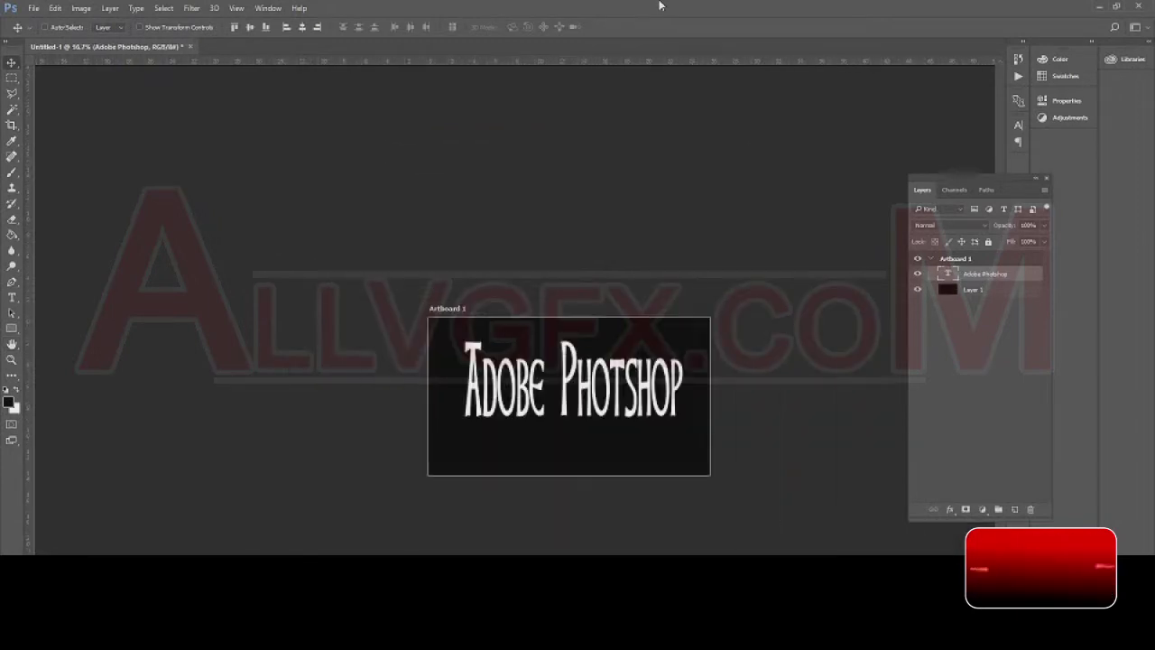
pyautogui.hotkey('ctrl', '+')
pyautogui.moveTo(345, 434); pyautogui.dragTo(267, 293)
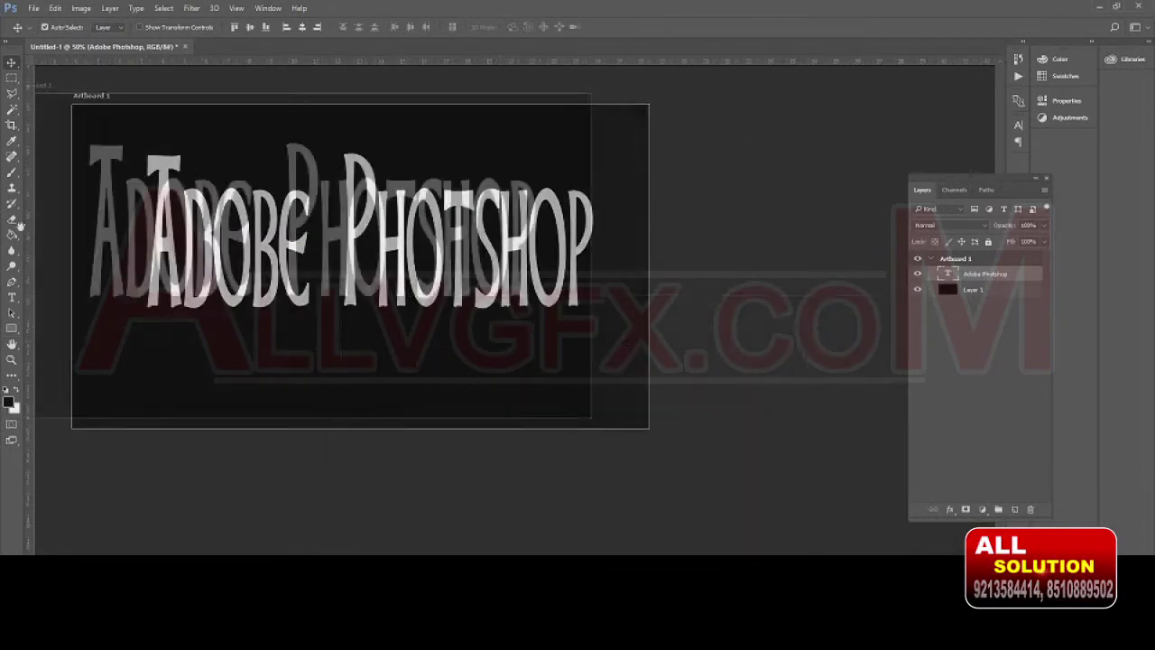
pyautogui.moveTo(557, 285); pyautogui.dragTo(554, 275)
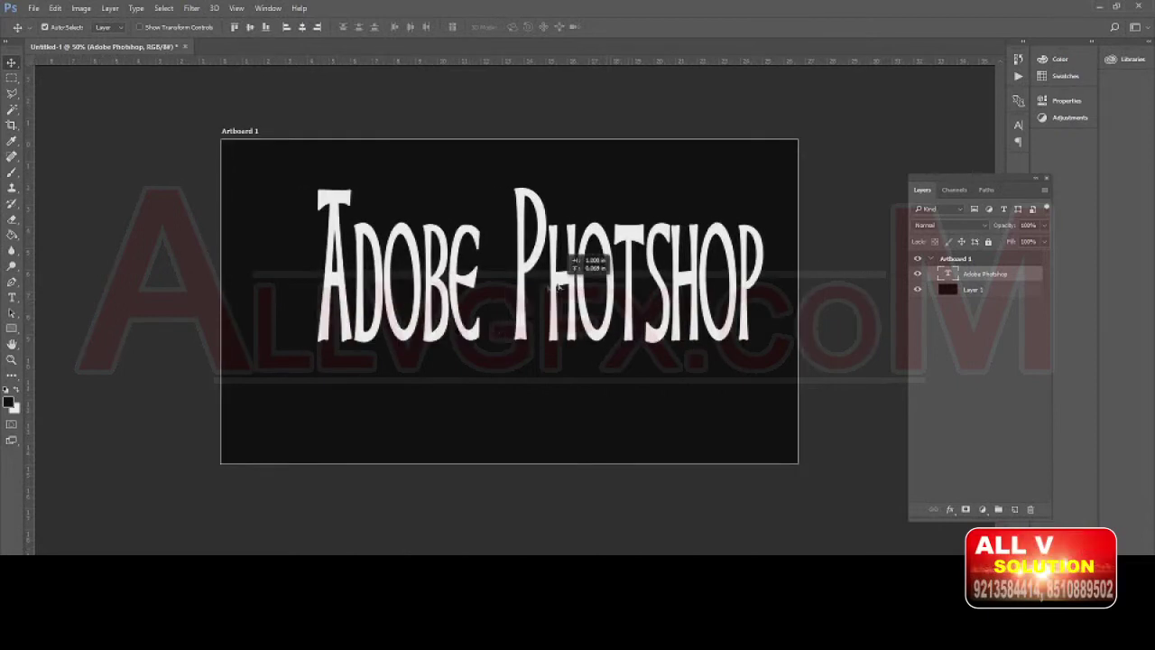
pyautogui.hotkey('ctrl', 't')
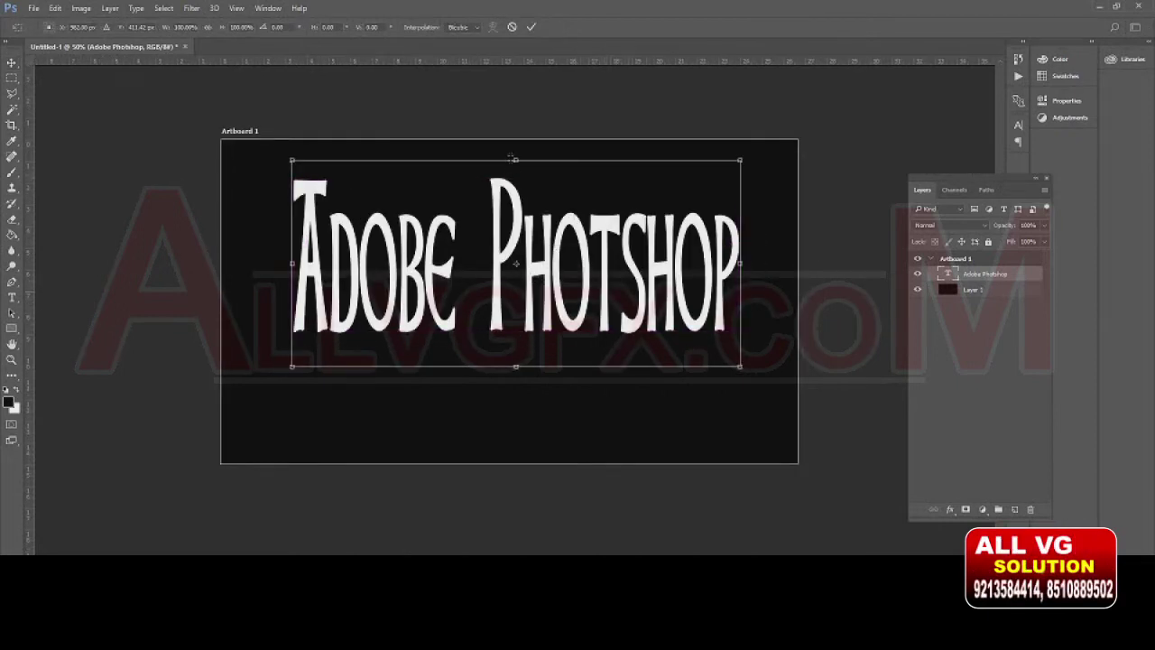
pyautogui.moveTo(513, 159); pyautogui.dragTo(515, 212)
pyautogui.press('Return')
# - Move the text up near the artboard's top and select all its characters
pyautogui.hotkey('ctrl', '+')
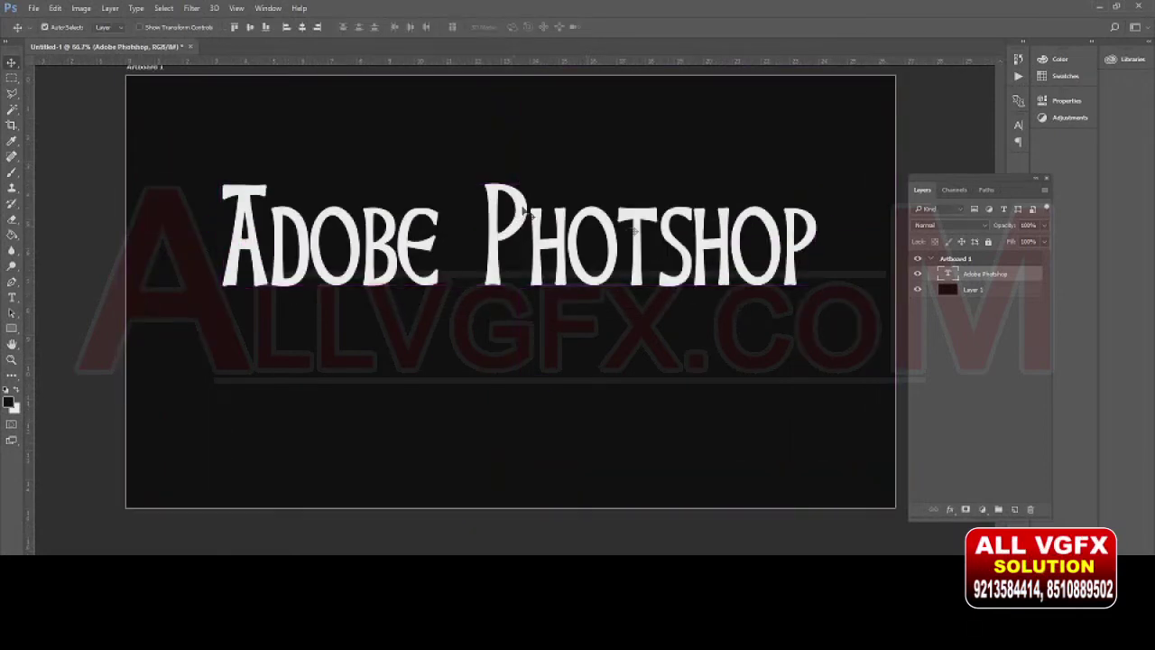
pyautogui.moveTo(548, 256); pyautogui.dragTo(548, 190)
pyautogui.press('t')
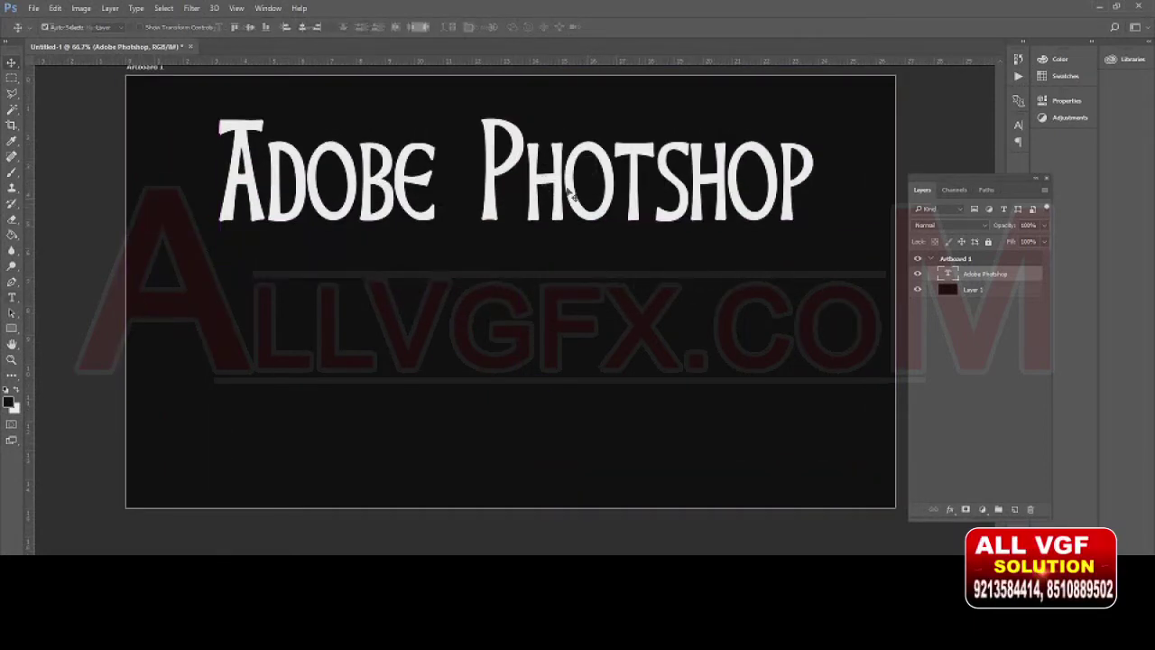
pyautogui.click(516, 174)
pyautogui.hotkey('ctrl', 'a')
# - Replace the text with 'ALLVGFX.COM', centre it, and scale it up
pyautogui.write('ALLVGFX.')
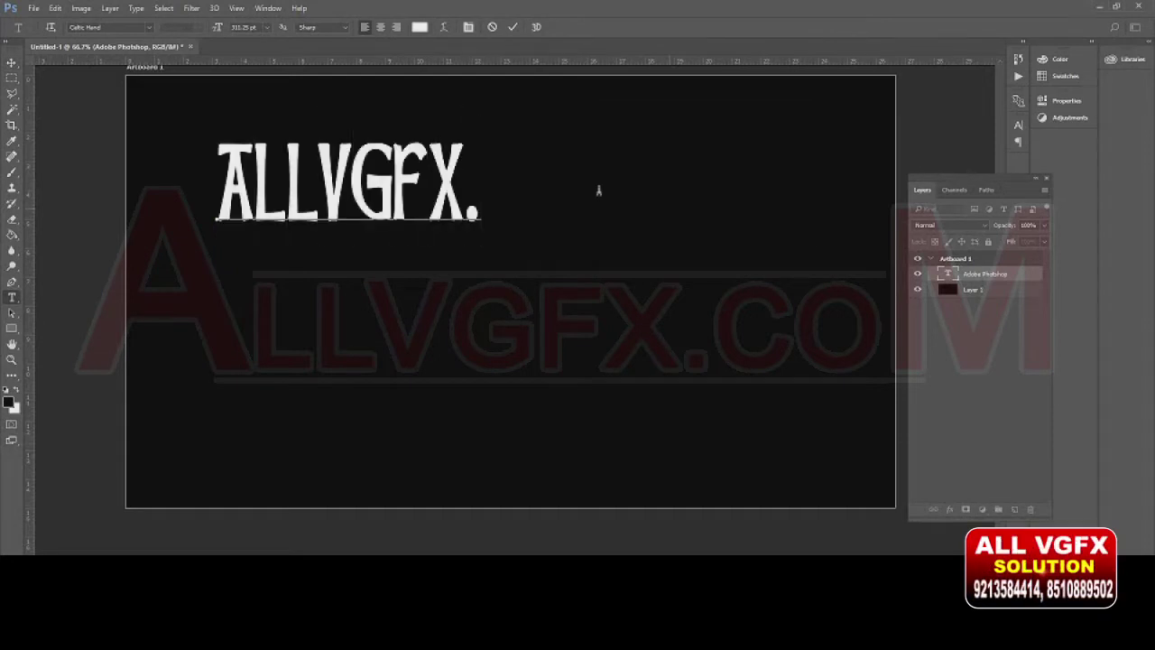
pyautogui.write('COM')
pyautogui.hotkey('ctrl', 'Return')
pyautogui.press('v')
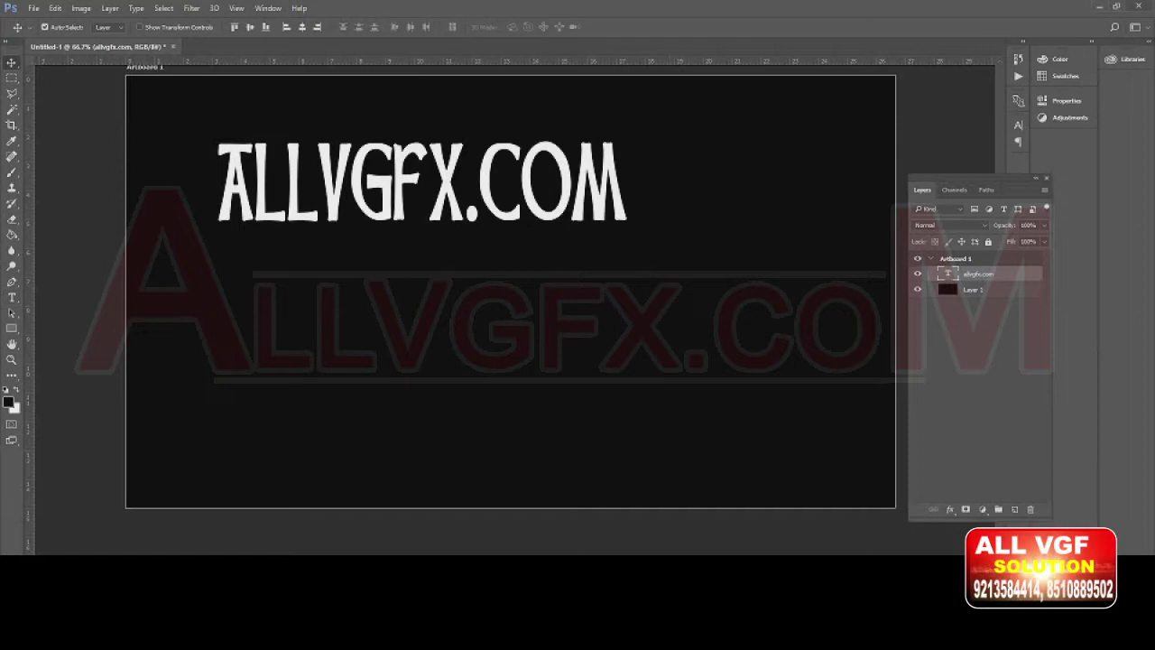
pyautogui.moveTo(621, 192); pyautogui.dragTo(702, 192)
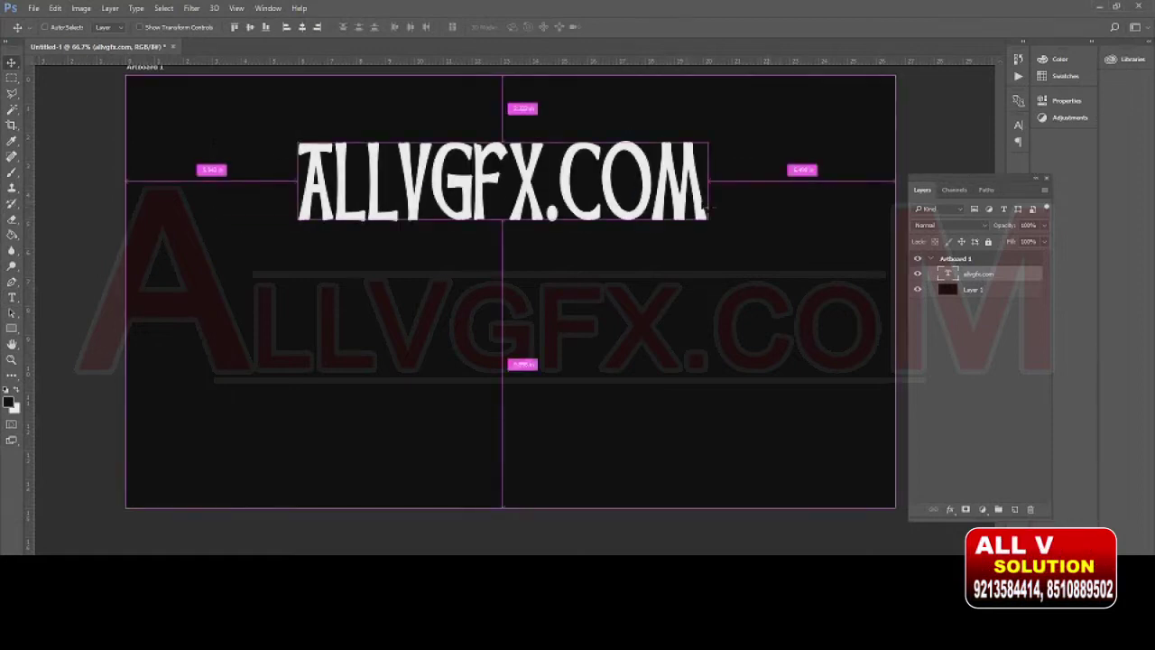
pyautogui.hotkey('ctrl', 't')
pyautogui.moveTo(708, 107); pyautogui.dragTo(773, 81)
pyautogui.press('Return')
# - Make the text white, shrink it to about 84% width, and shift it slightly left
pyautogui.click(771, 111)
pyautogui.hotkey('ctrl', 'a')
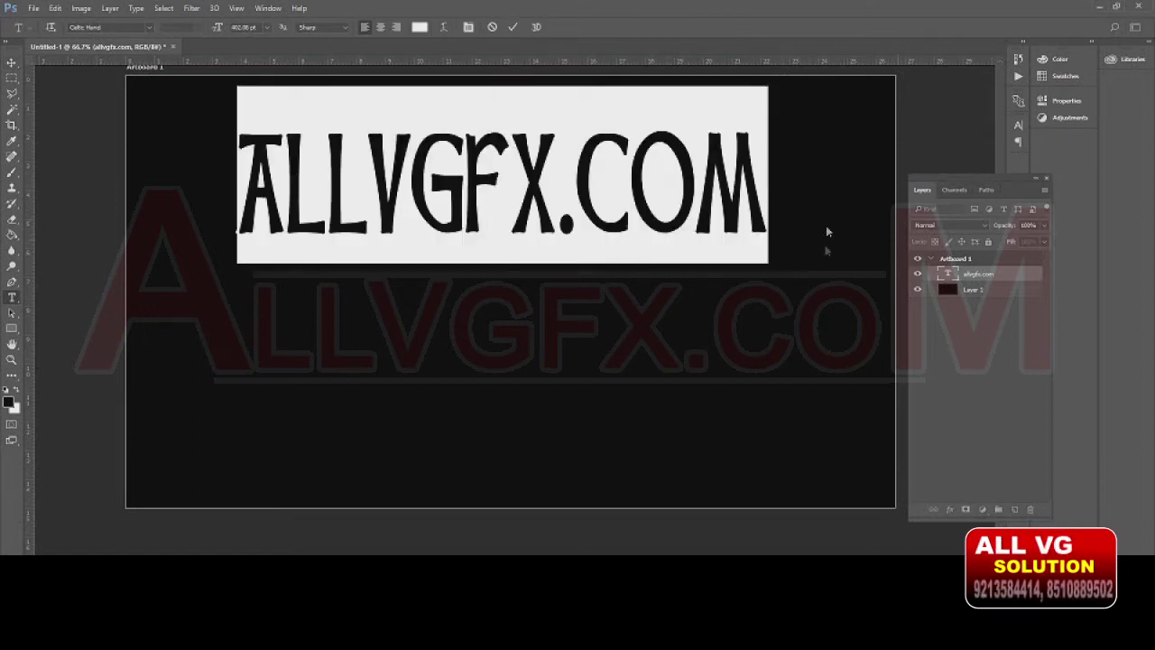
pyautogui.hotkey('ctrl', 't')
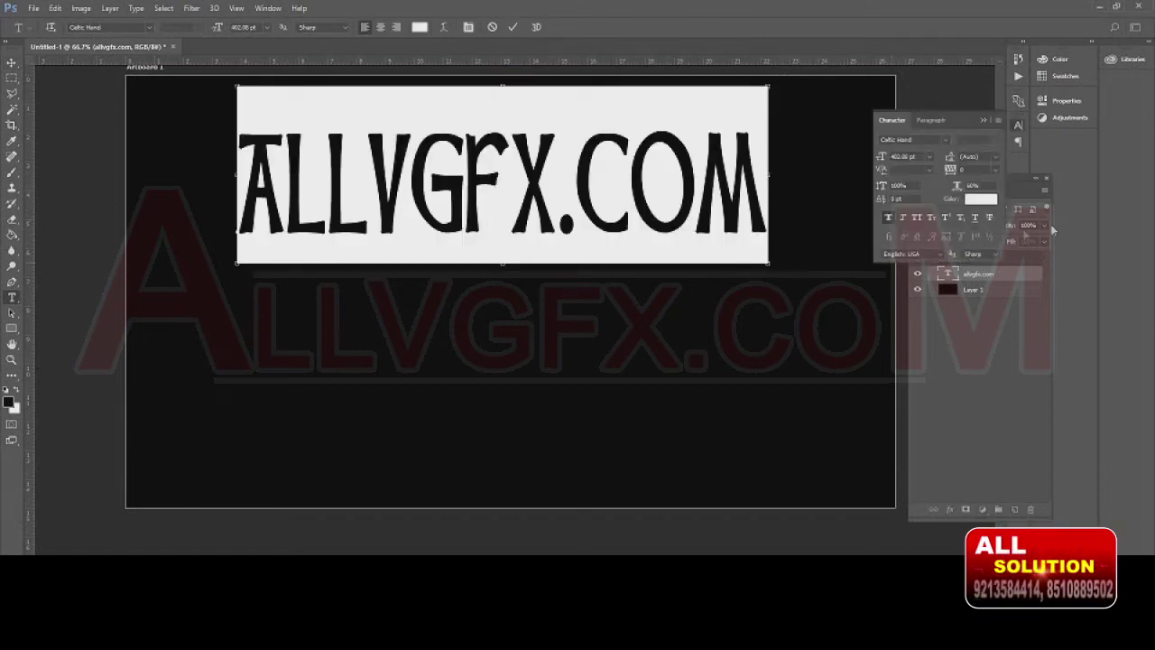
pyautogui.click(981, 200)
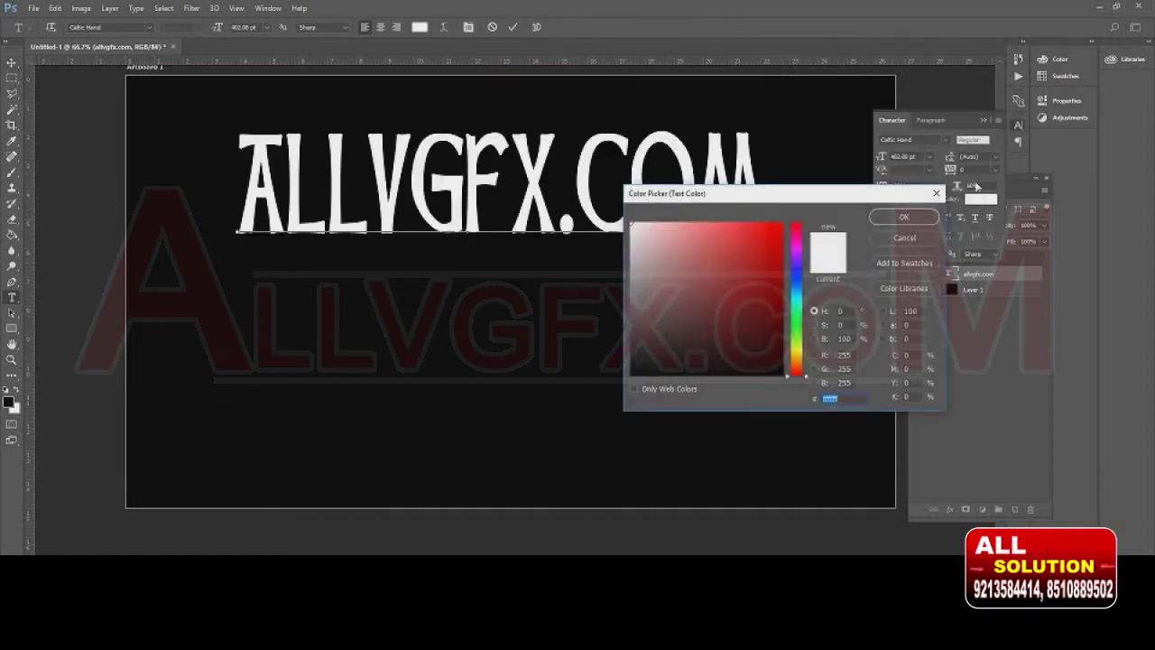
pyautogui.press('Return')
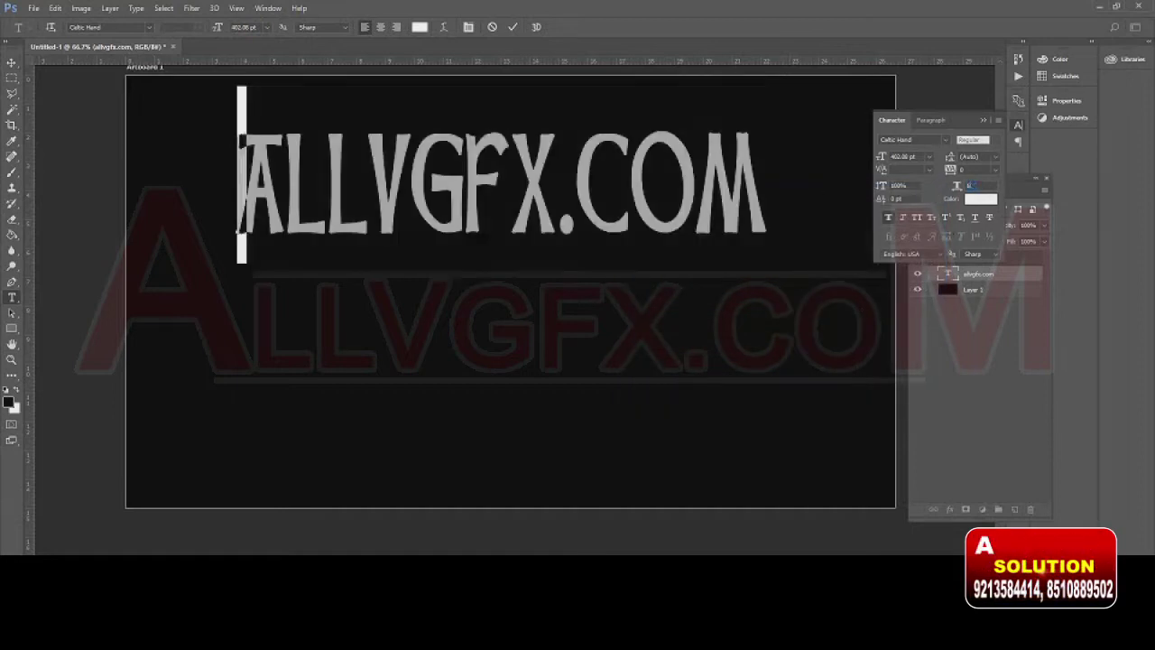
pyautogui.hotkey('ctrl', '-')
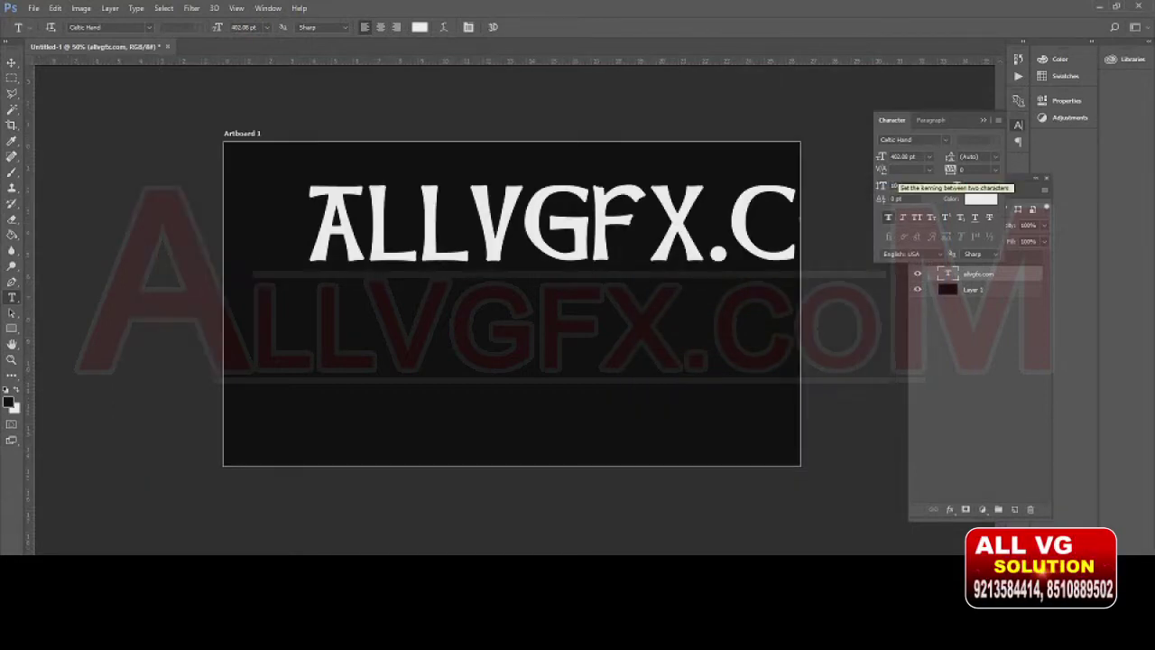
pyautogui.hotkey('ctrl', 't')
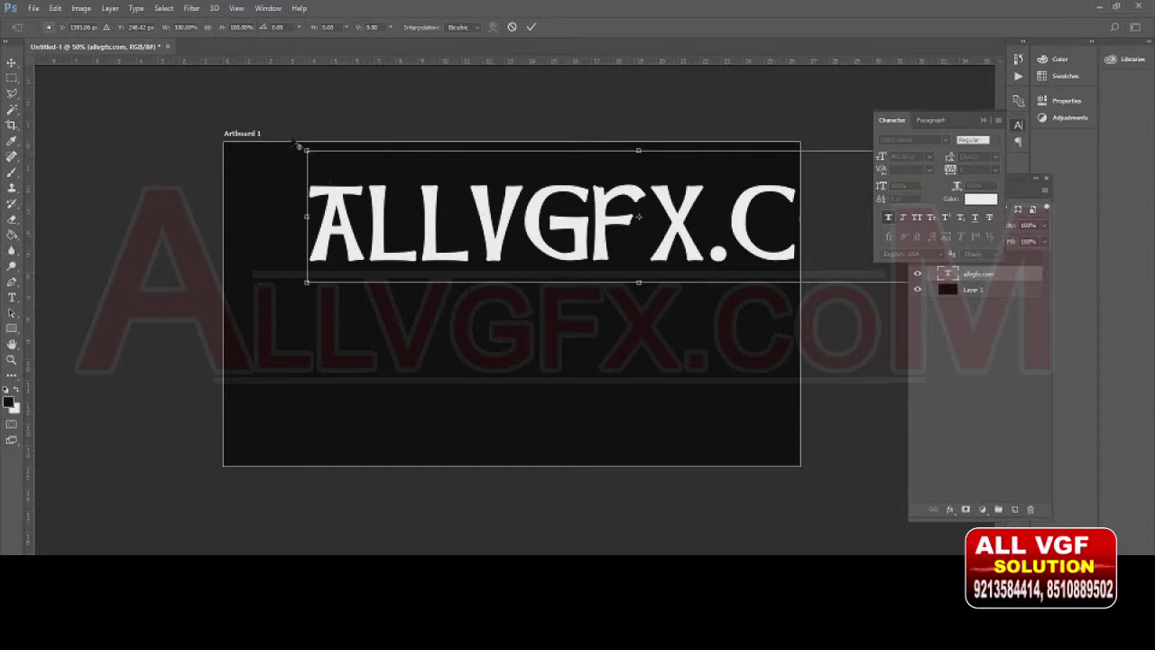
pyautogui.moveTo(298, 146)
pyautogui.mouseDown()
pyautogui.moveTo(411, 225)
pyautogui.moveTo(335, 209)
pyautogui.moveTo(345, 209)
pyautogui.mouseUp()
pyautogui.press('Return')
pyautogui.hotkey('ctrl', '+')
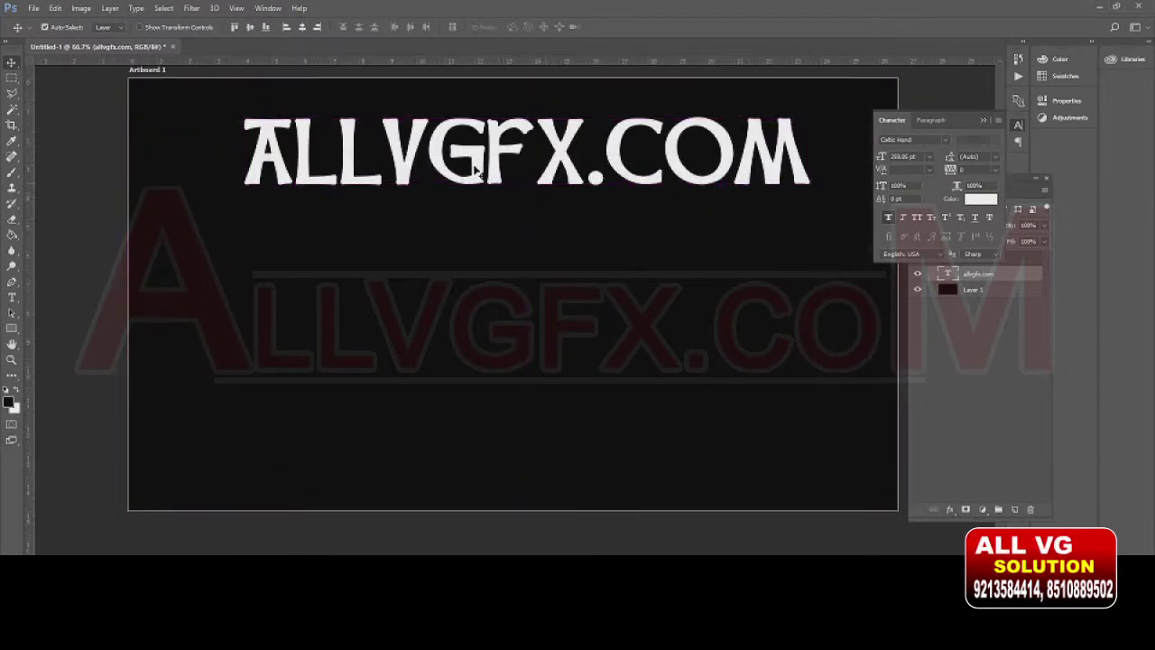
pyautogui.moveTo(474, 167); pyautogui.dragTo(447, 167)
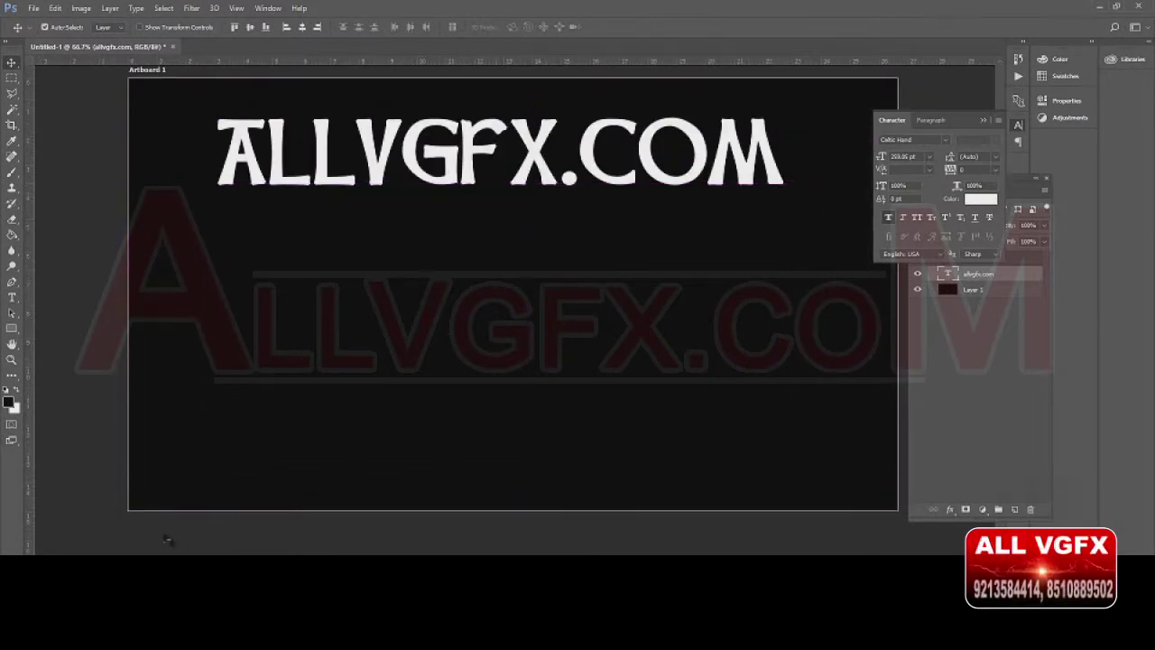
# - Duplicate the ALLVGFX.COM text below the original and select the copy's text
pyautogui.keyDown('alt'); pyautogui.moveTo(442, 180); pyautogui.dragTo(454, 371); pyautogui.keyUp('alt')
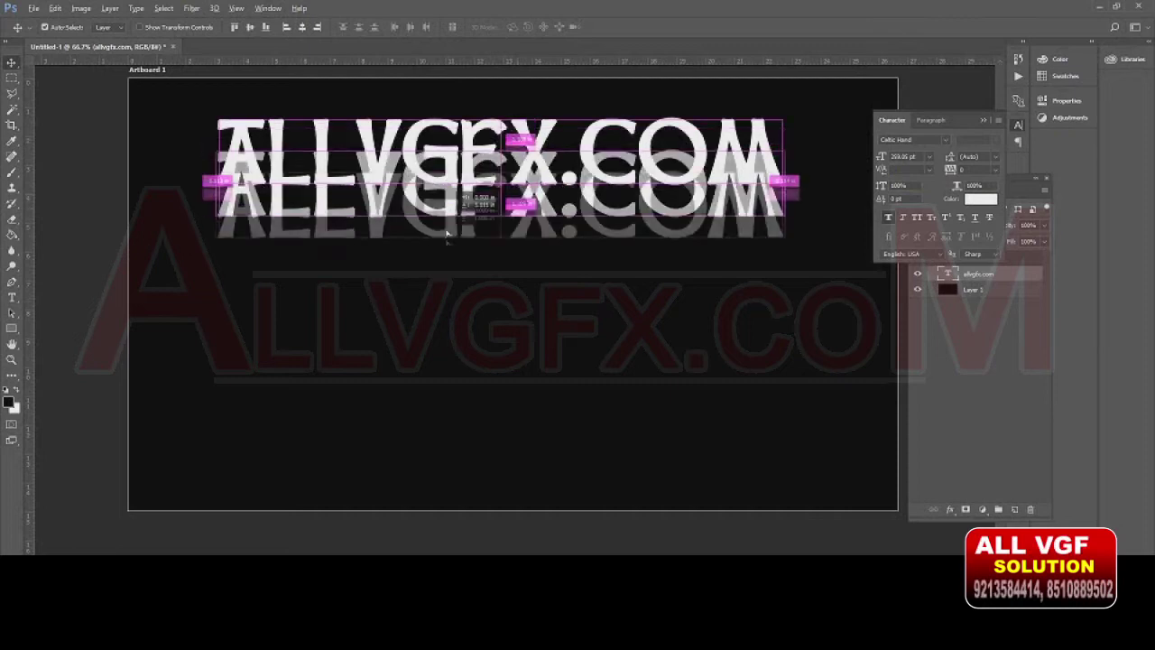
pyautogui.press('t')
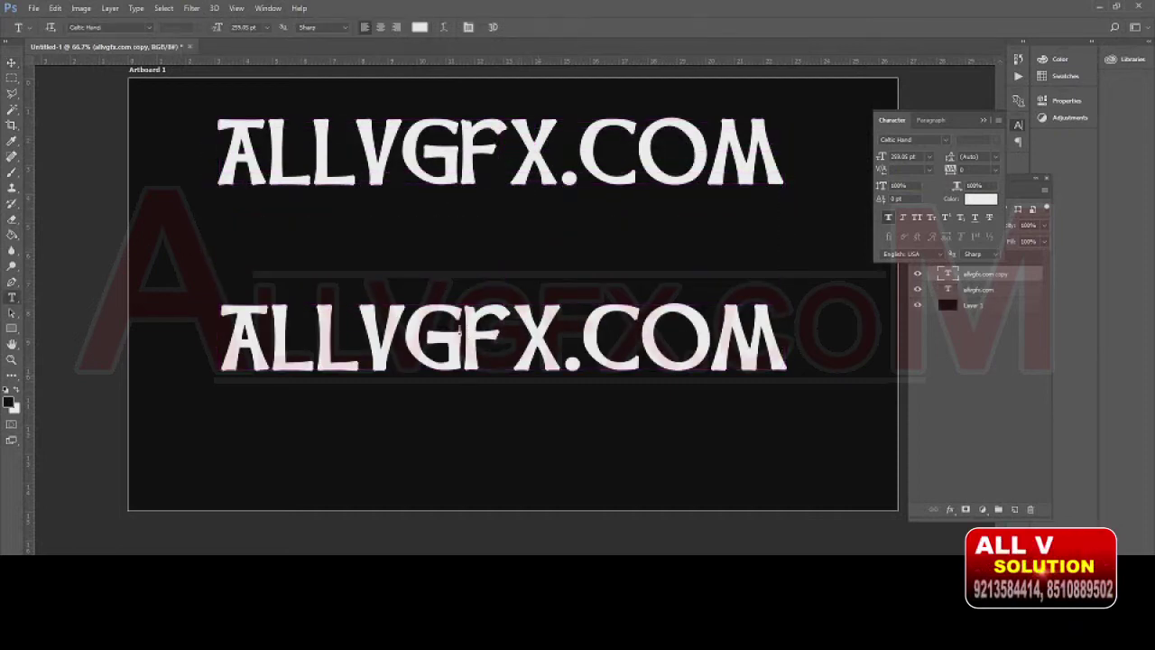
pyautogui.doubleClick(529, 369)
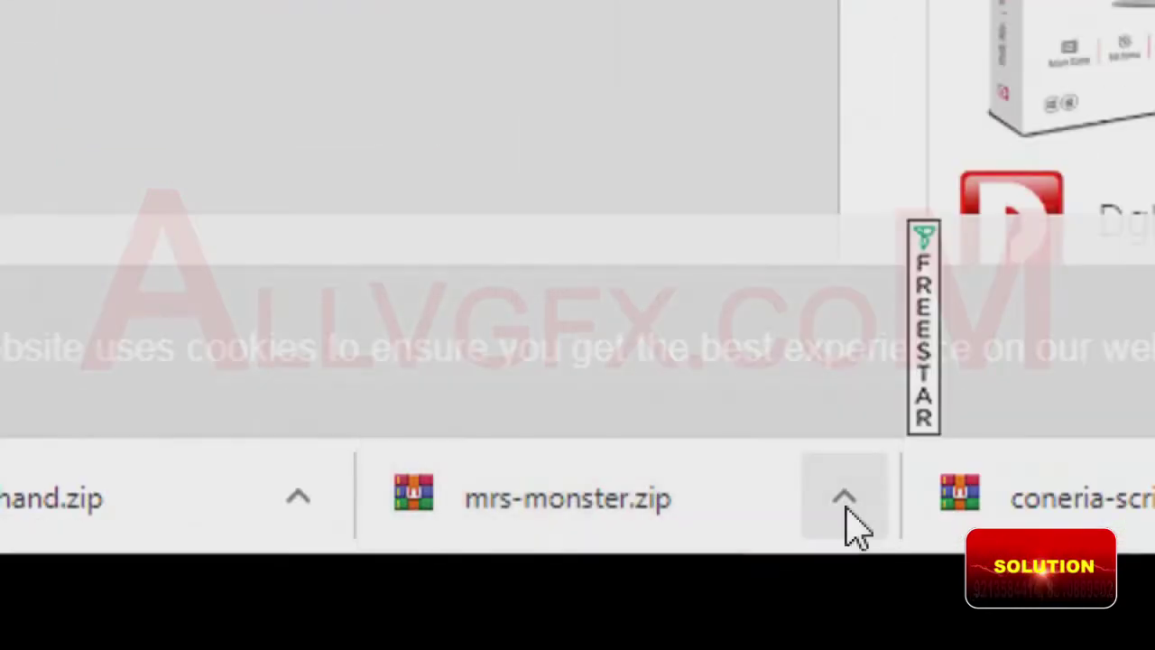
# - Open the downloaded mrs-monster folder and preview the Mrs. Monster 3D font
pyautogui.click(845, 502)
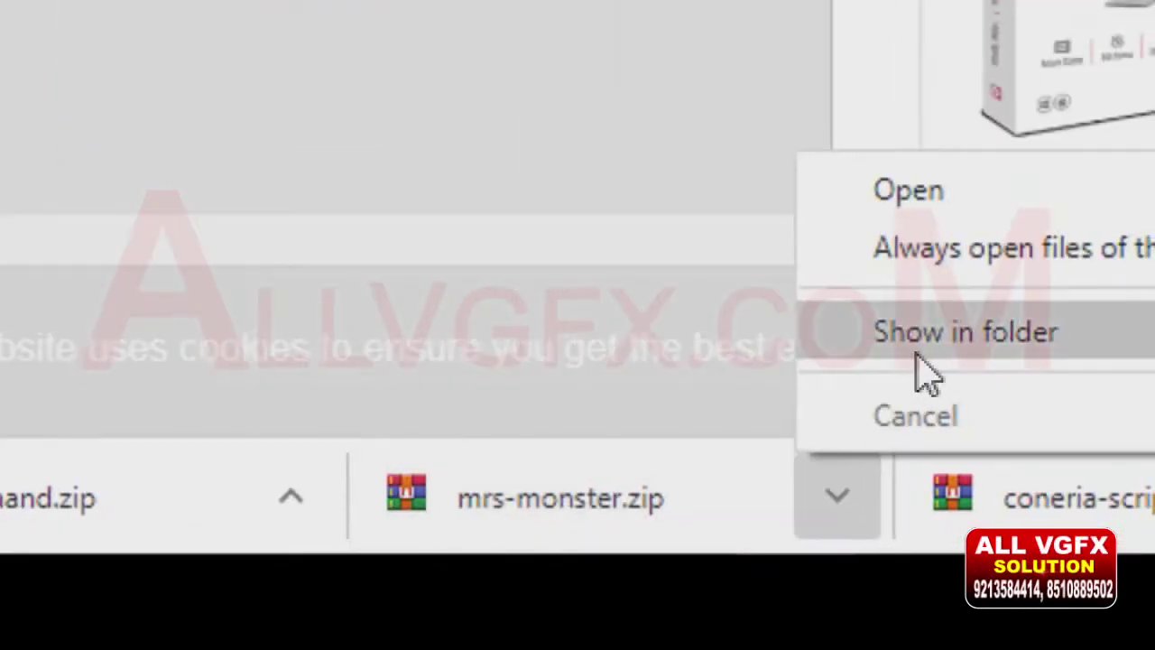
pyautogui.click(918, 354)
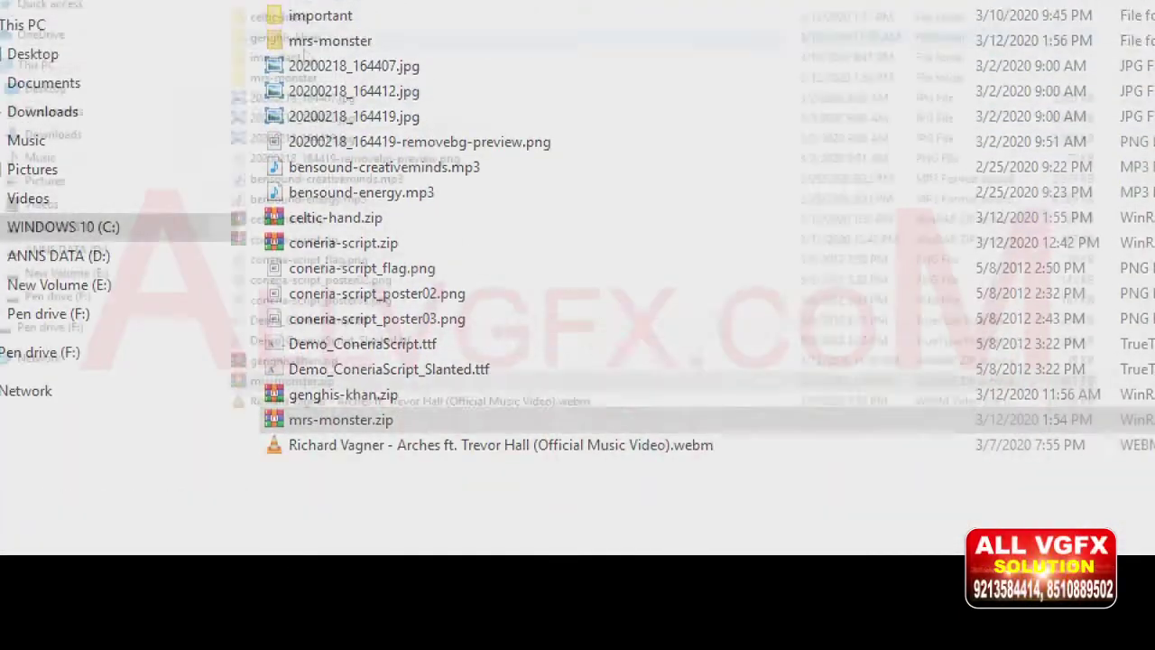
pyautogui.click(226, 136)
pyautogui.doubleClick(225, 135)
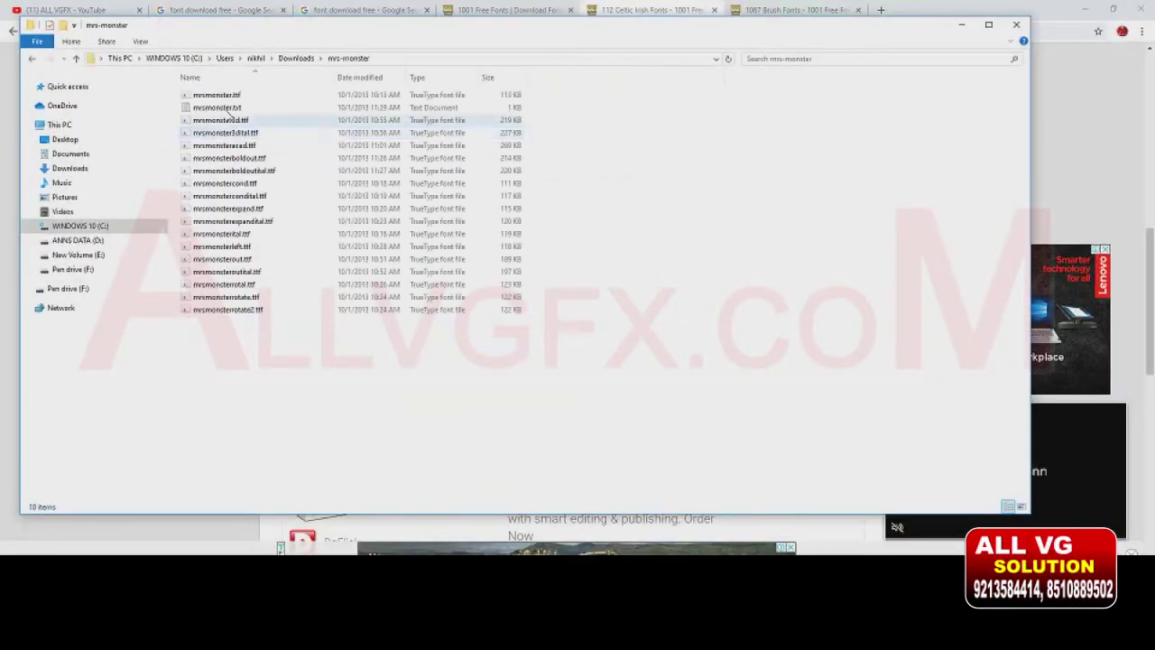
pyautogui.doubleClick(209, 120)
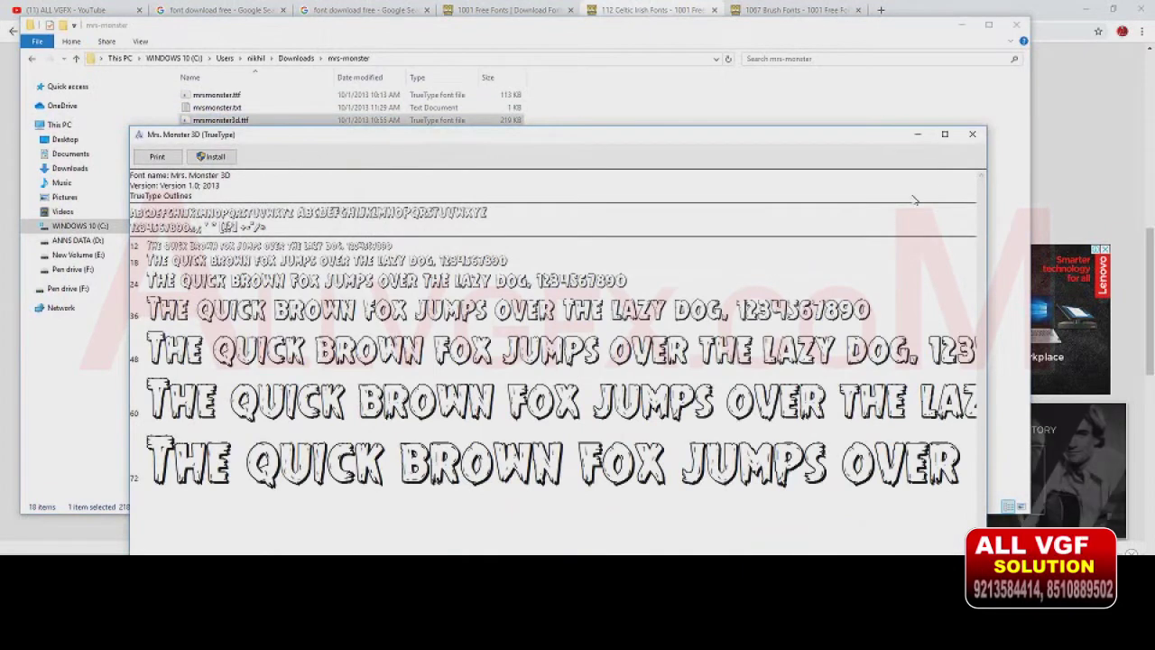
pyautogui.click(972, 134)
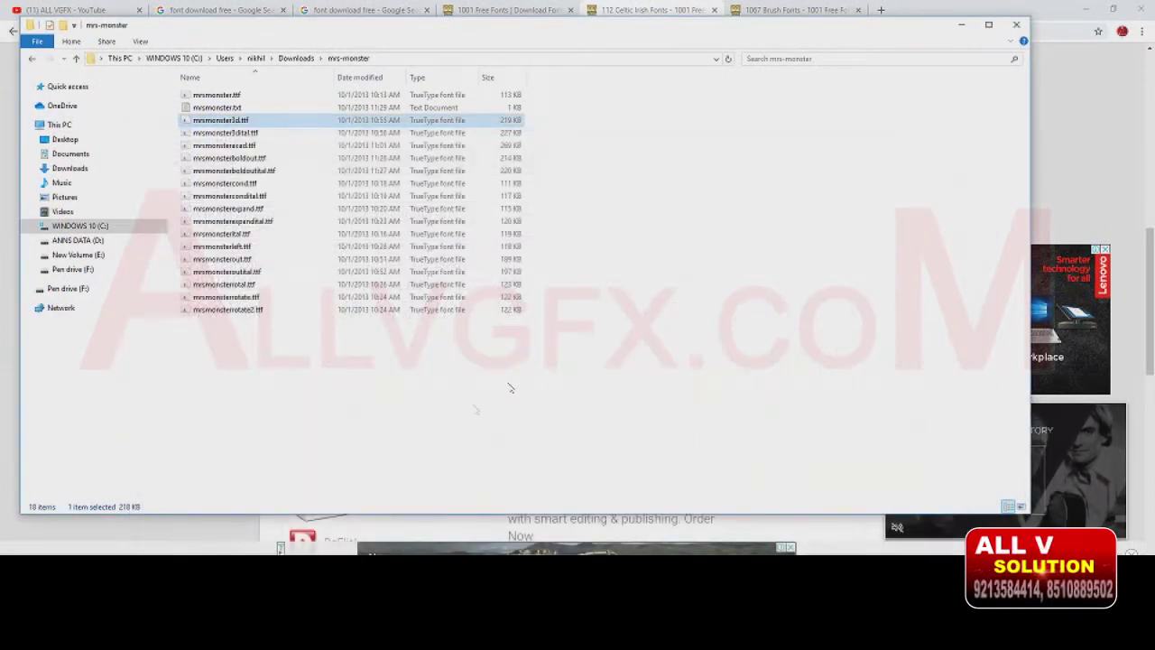
pyautogui.hotkey('alt', 'Tab')
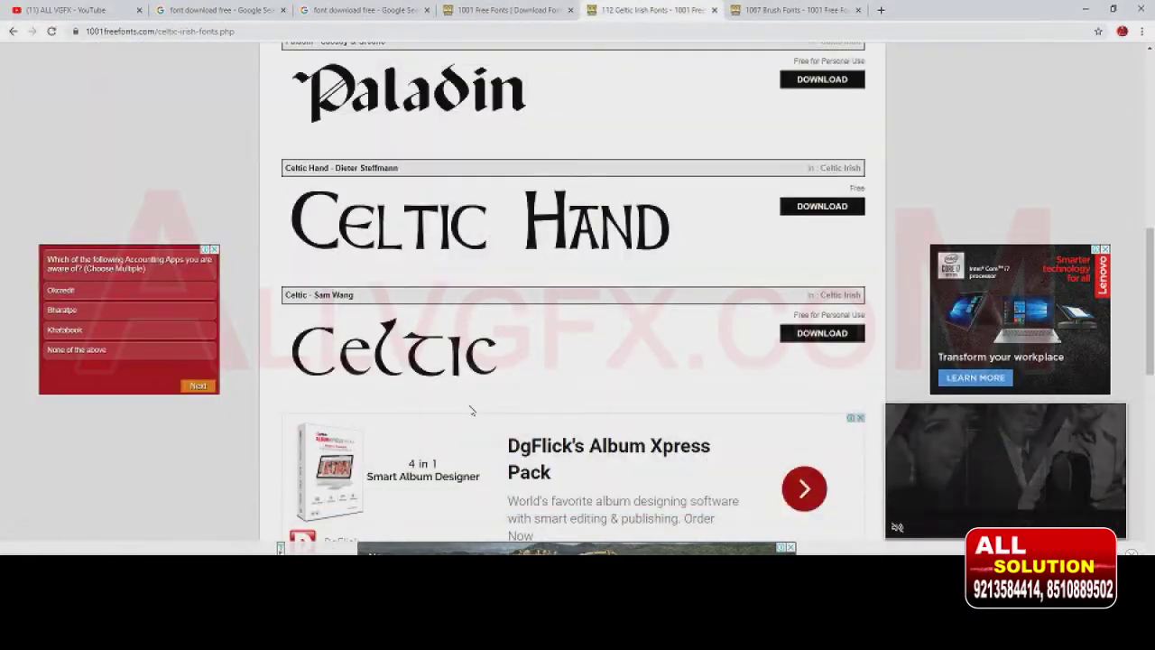
pyautogui.hotkey('alt', 'Tab')
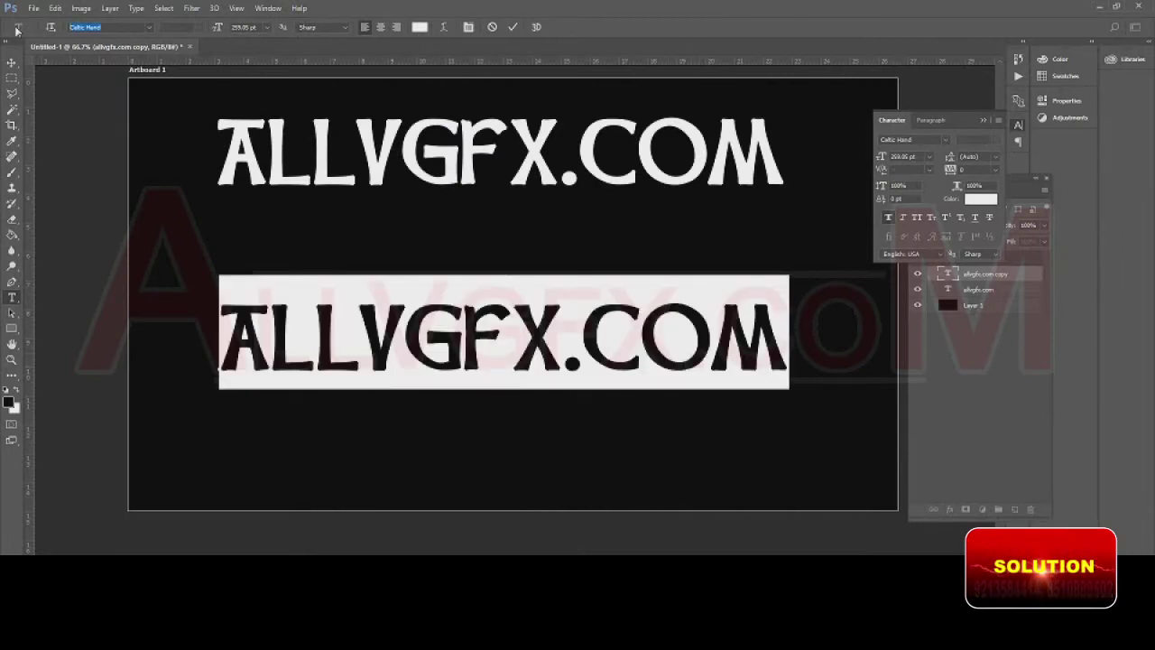
# - Preview Mrs. Monster and LMP_Amrik fonts on the lower copy, then apply Mrs. Monster Leftalic
pyautogui.write('mr')
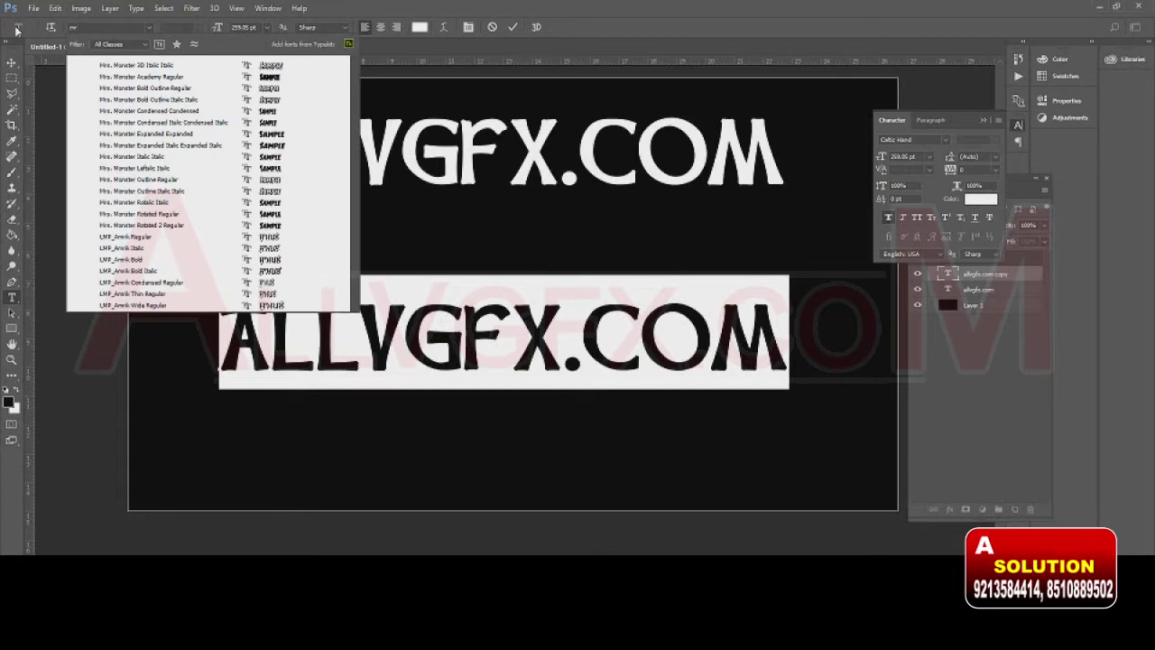
pyautogui.press('Down')
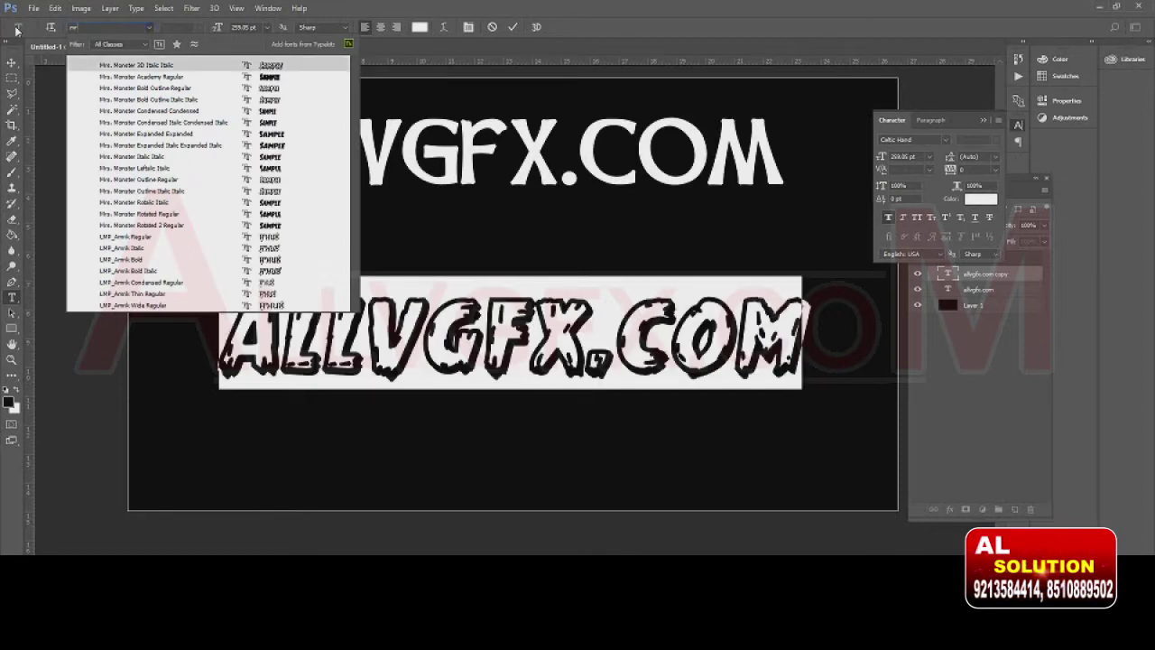
pyautogui.press('Down')
pyautogui.press('Down')
pyautogui.press('Down')
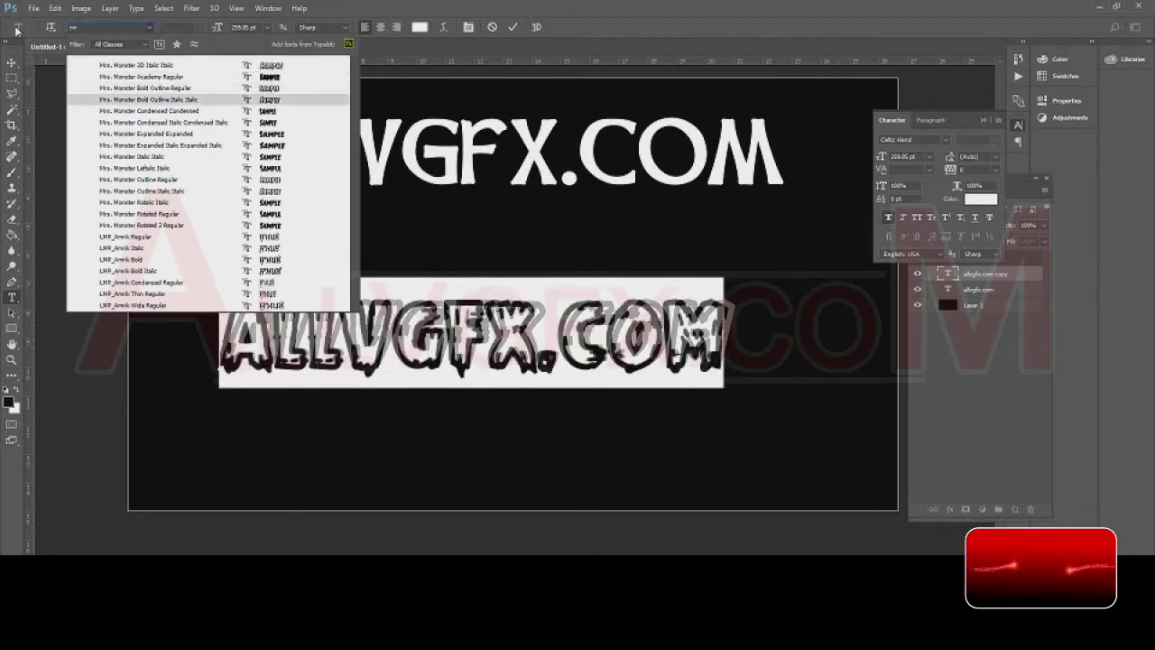
pyautogui.press('Down')
pyautogui.press('Down')
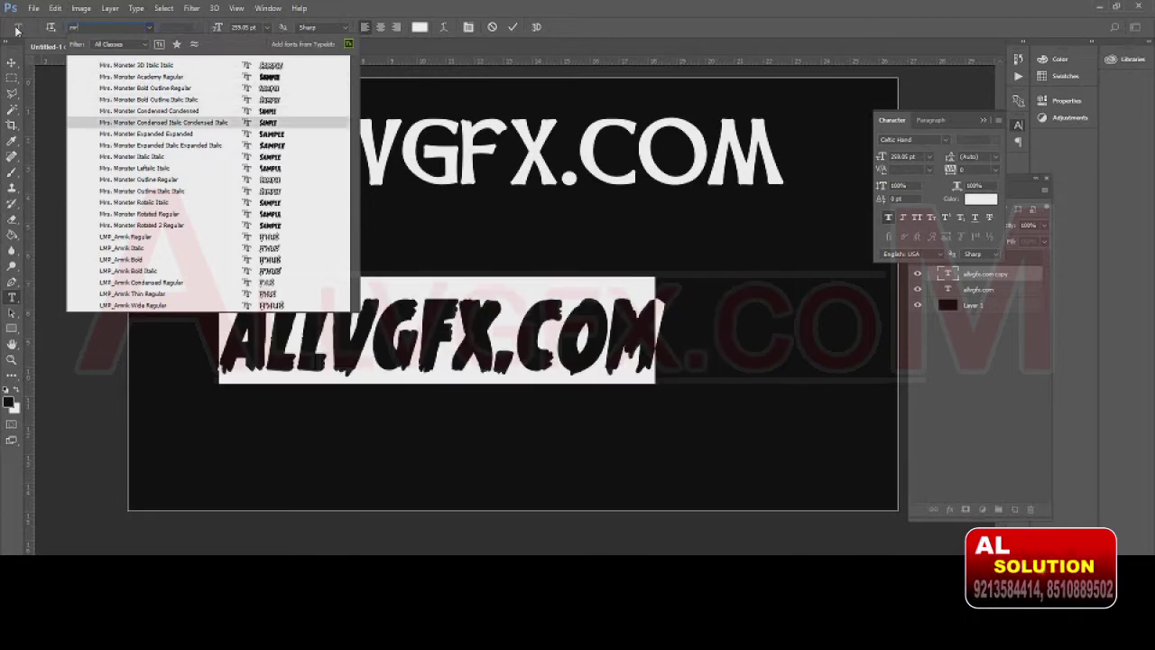
pyautogui.press('Down')
pyautogui.press('Down')
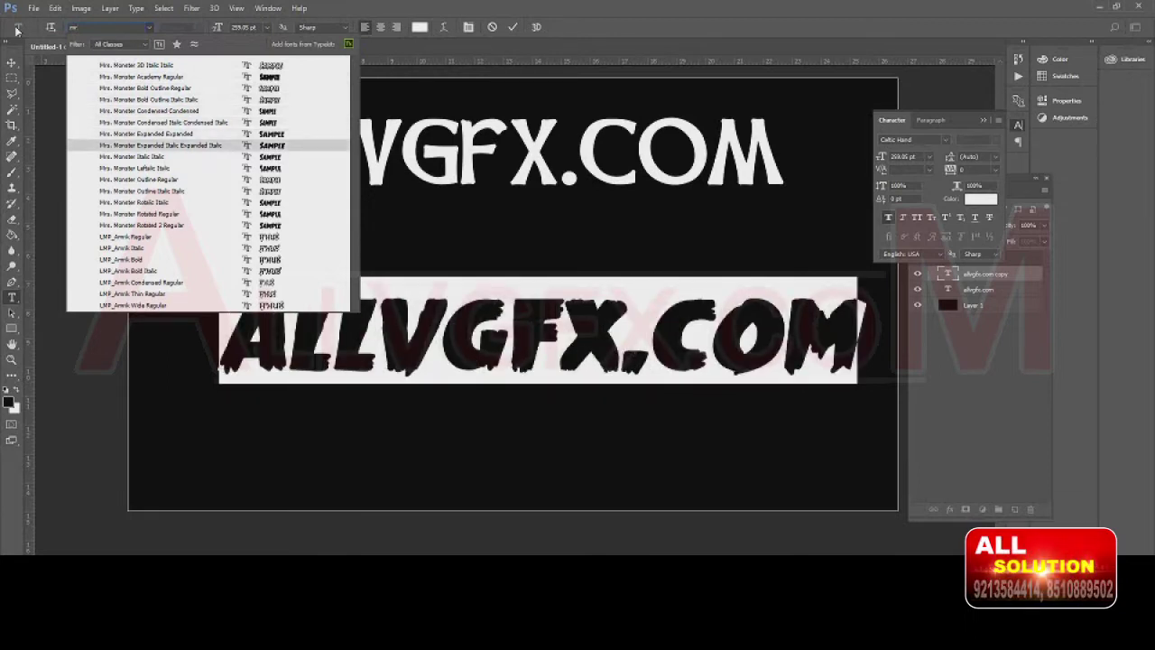
pyautogui.press('Down')
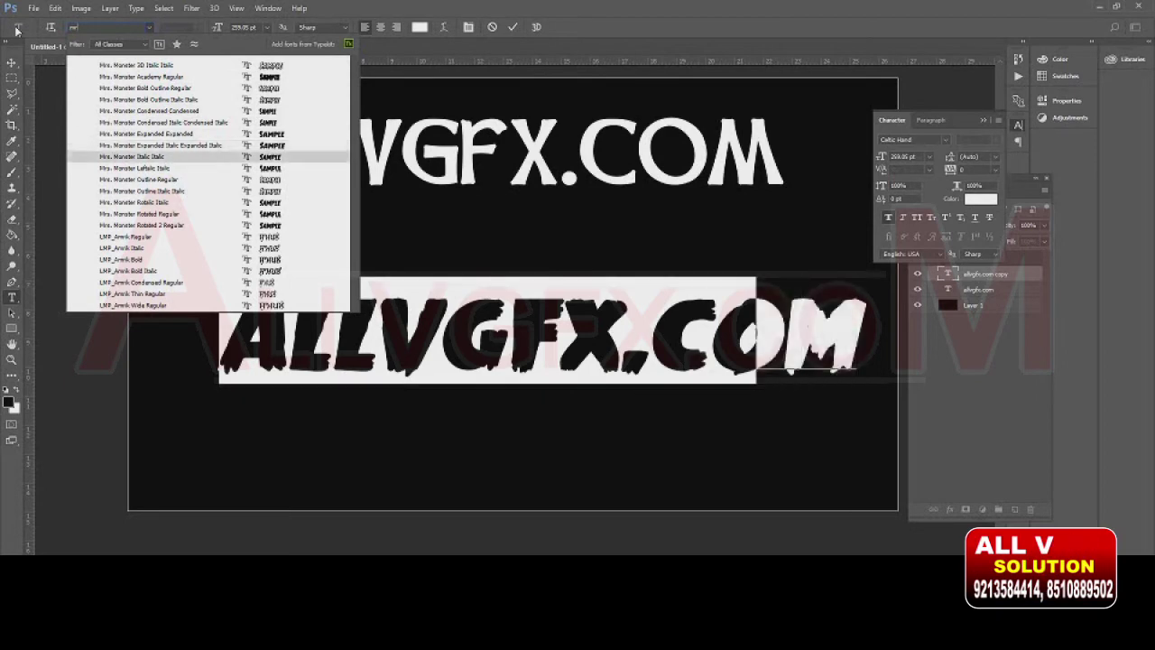
pyautogui.press('Down')
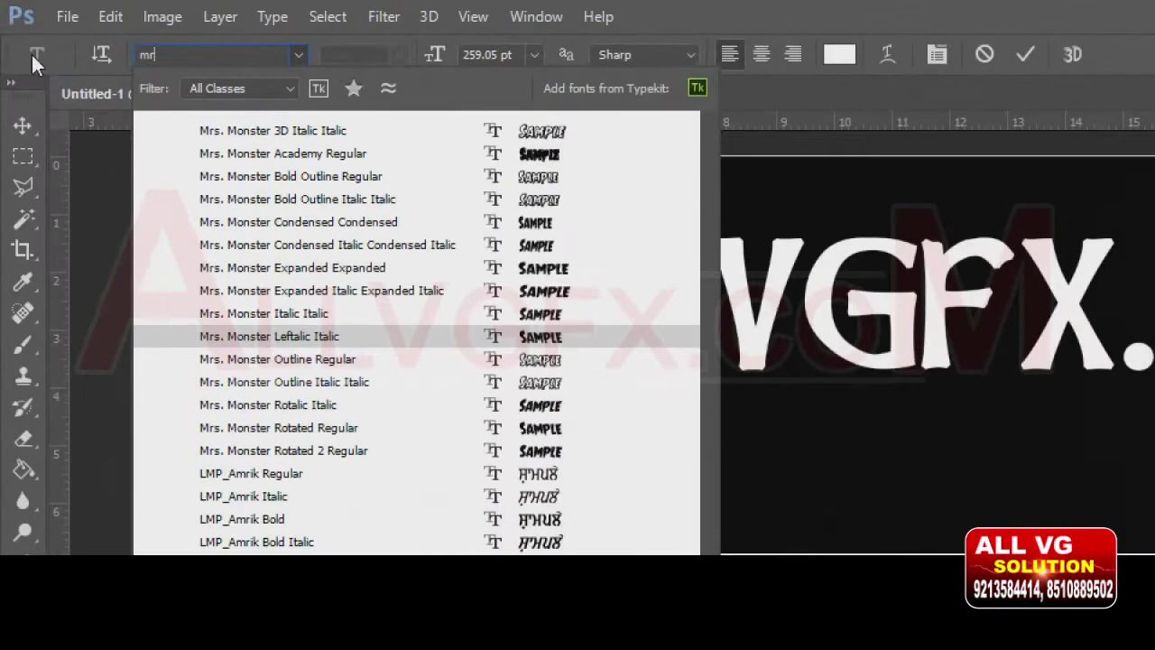
pyautogui.press('Down')
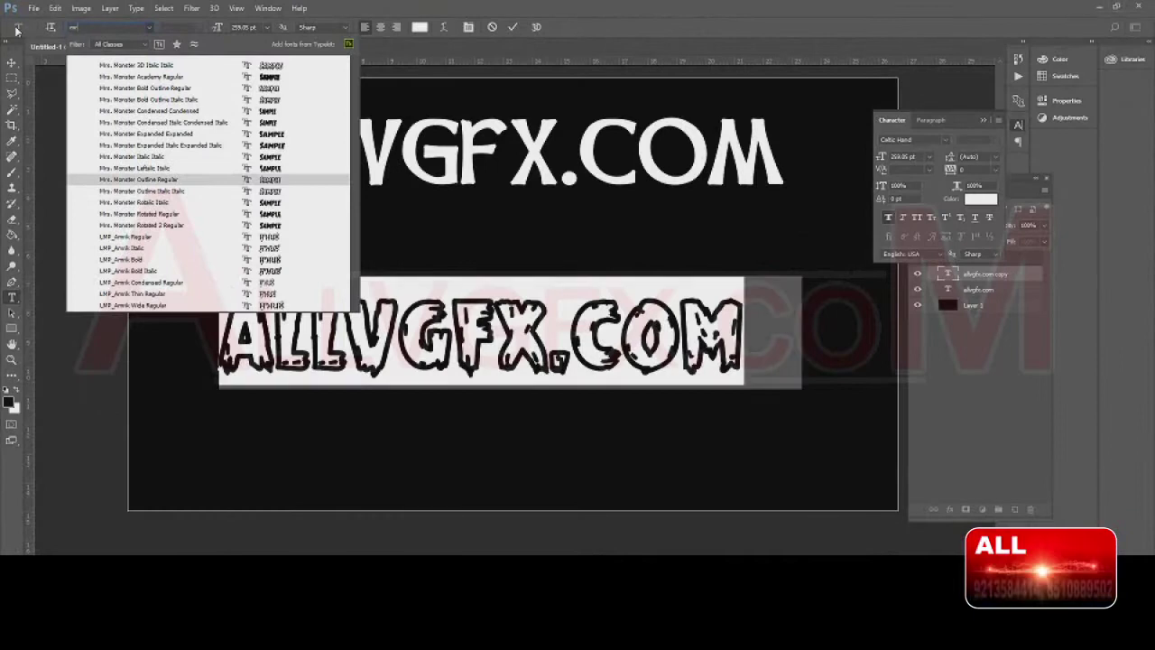
pyautogui.press('Down')
pyautogui.press('Down')
pyautogui.press('Down')
pyautogui.press('Down')
pyautogui.press('Down')
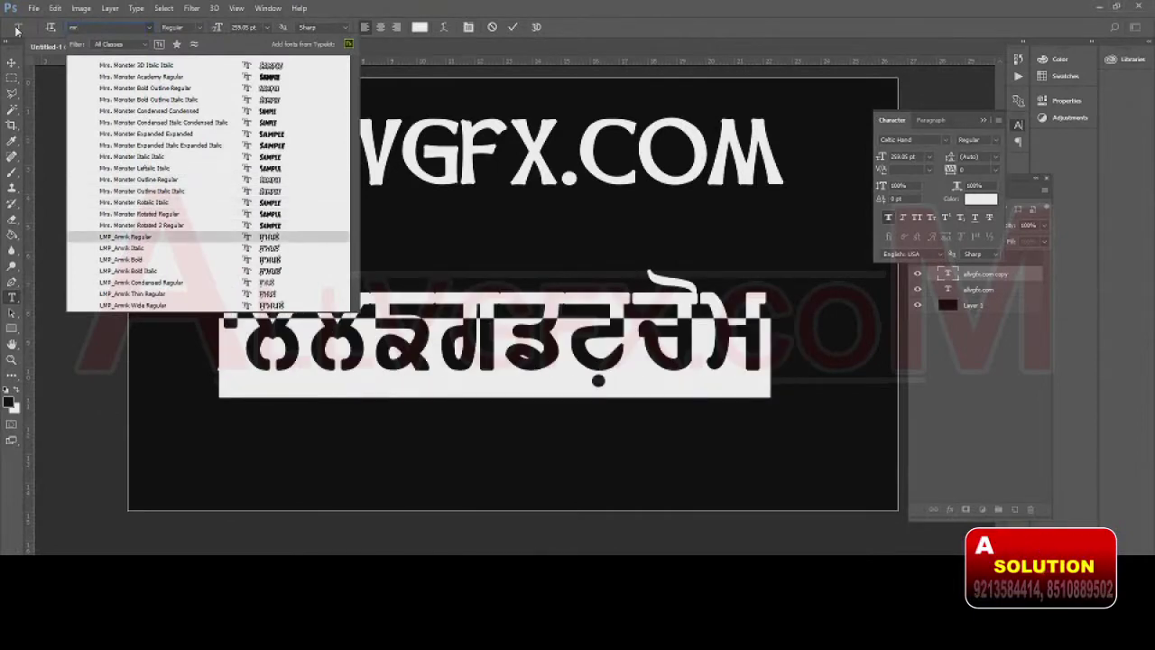
pyautogui.press('Down')
pyautogui.press('Down')
pyautogui.press('Down')
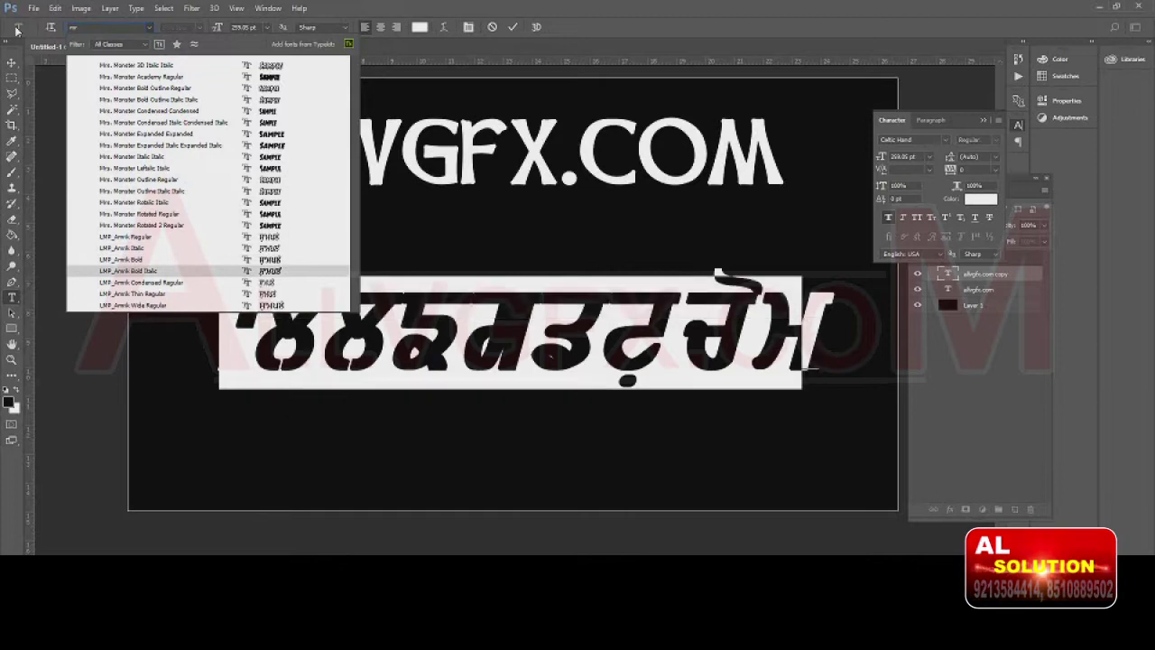
pyautogui.press('Down')
pyautogui.press('Up')
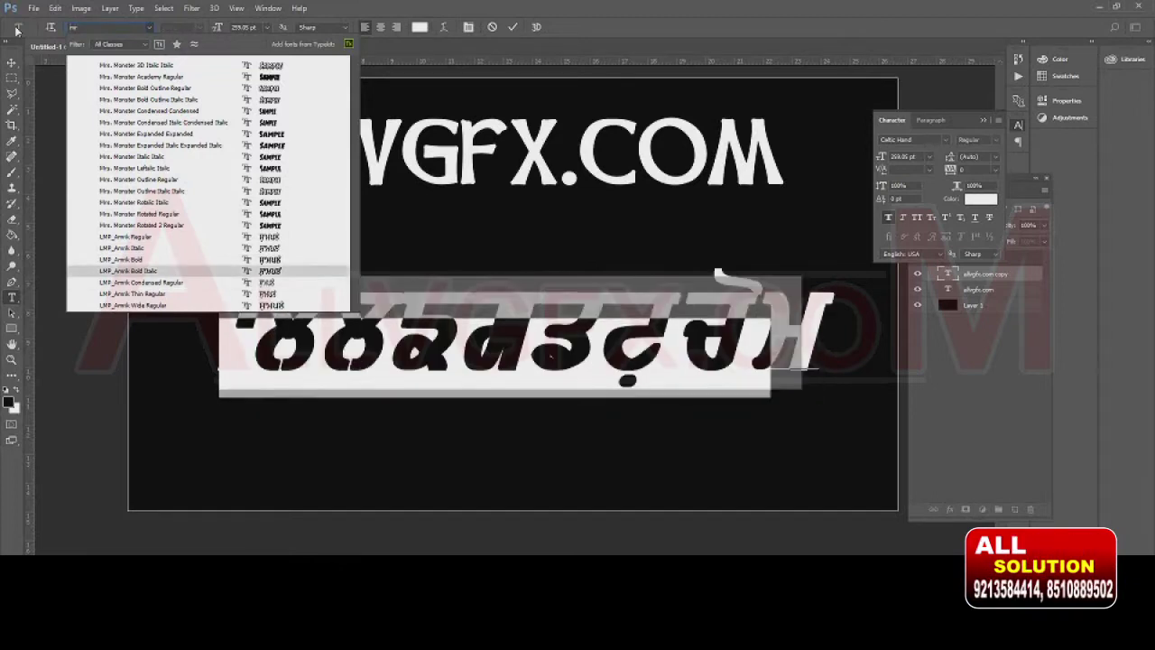
pyautogui.press('Up')
pyautogui.press('Up')
pyautogui.press('Up')
pyautogui.press('Up')
pyautogui.press('Up')
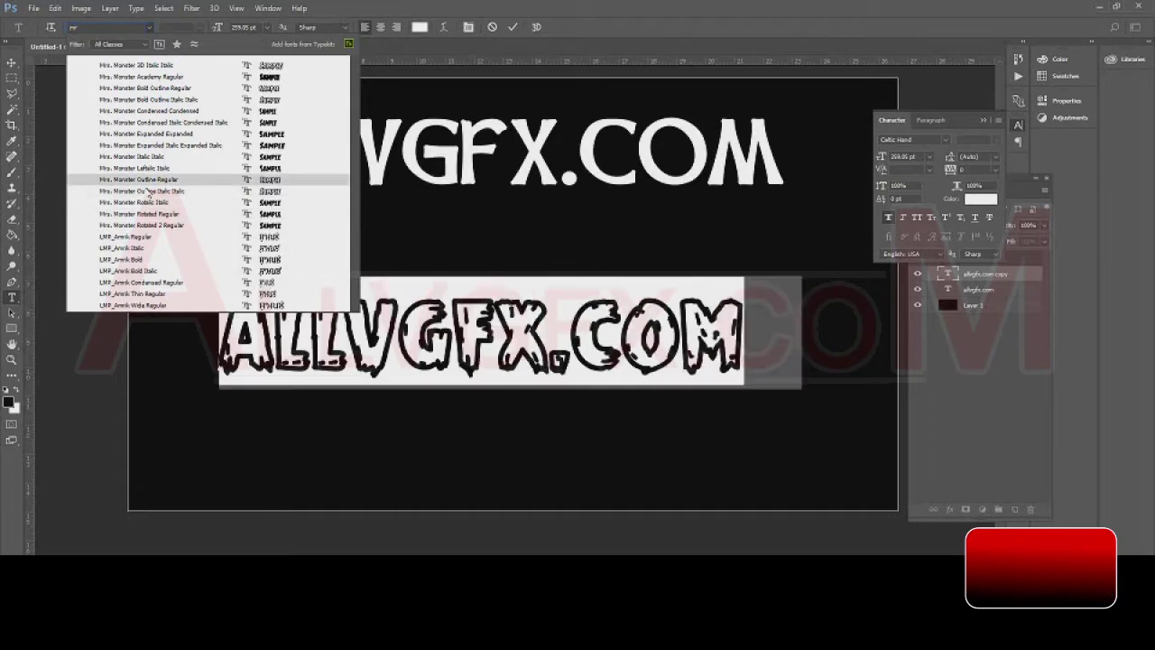
pyautogui.press('Up')
pyautogui.press('Return')
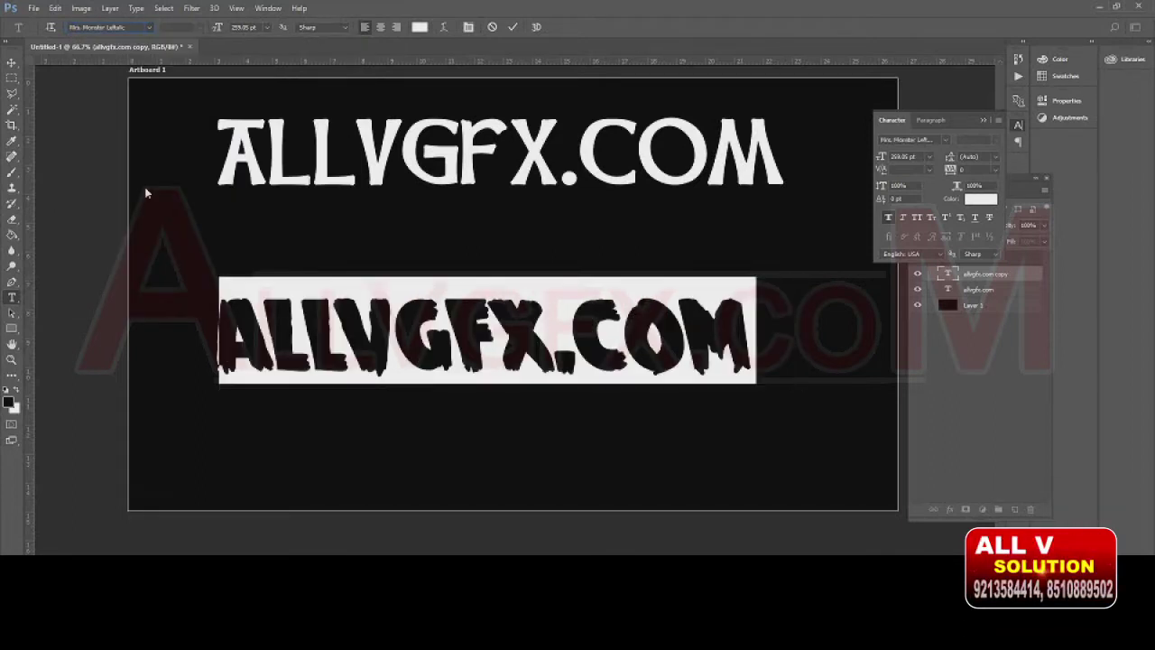
pyautogui.hotkey('ctrl', 'Return')
# - Change the lower text from ALLVGFX.COM to ALLVGFX SOLUTION
pyautogui.moveTo(585, 356); pyautogui.dragTo(817, 361)
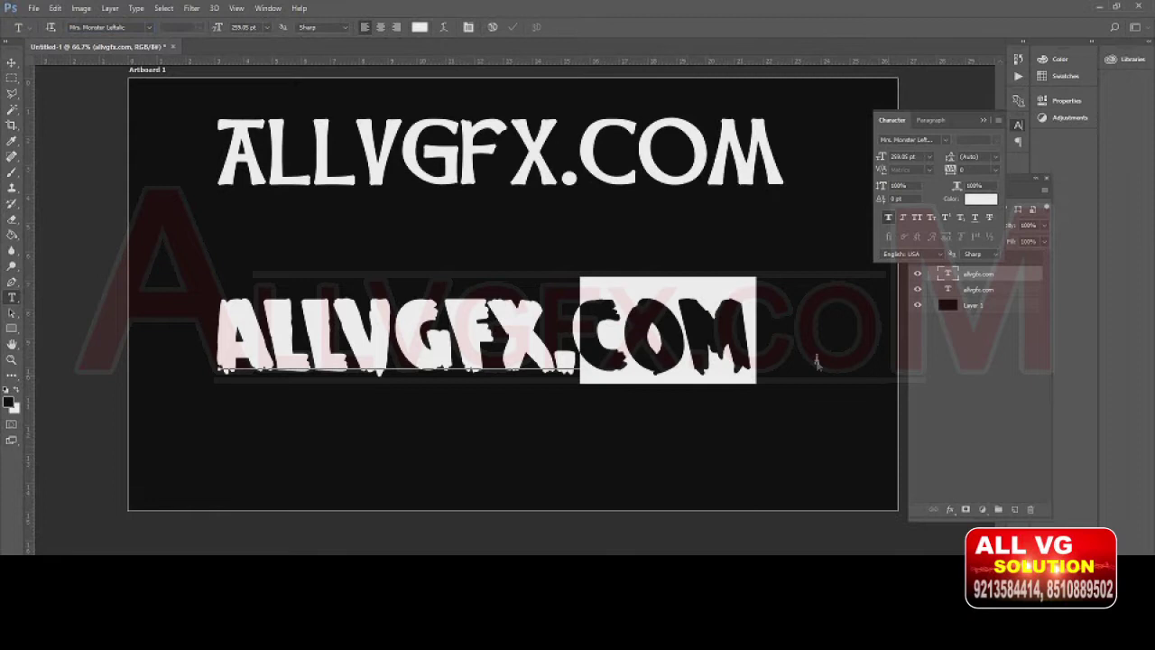
pyautogui.press('BackSpace')
pyautogui.press('BackSpace')
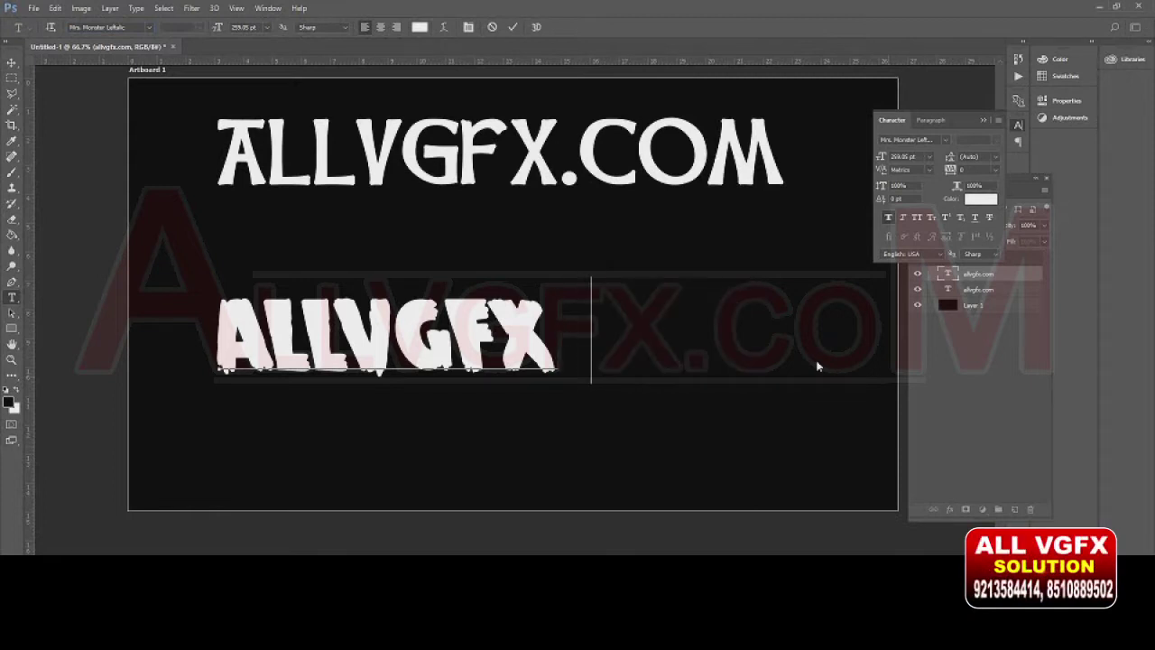
pyautogui.write('SOLUTIN')
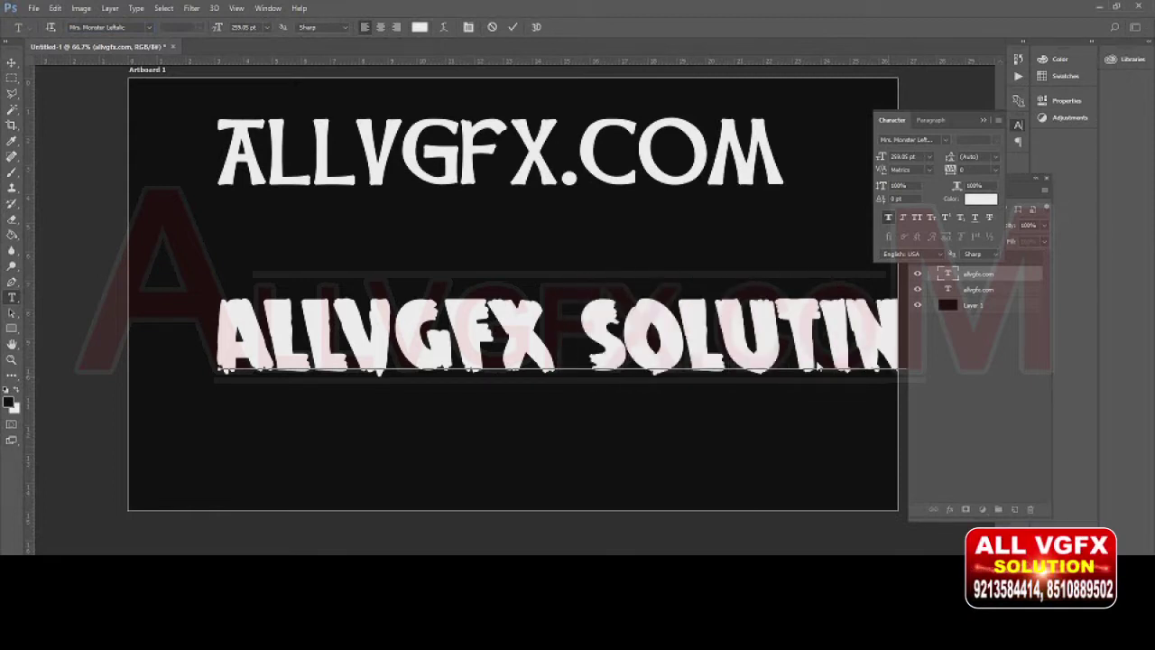
pyautogui.press('BackSpace')
pyautogui.write('O')
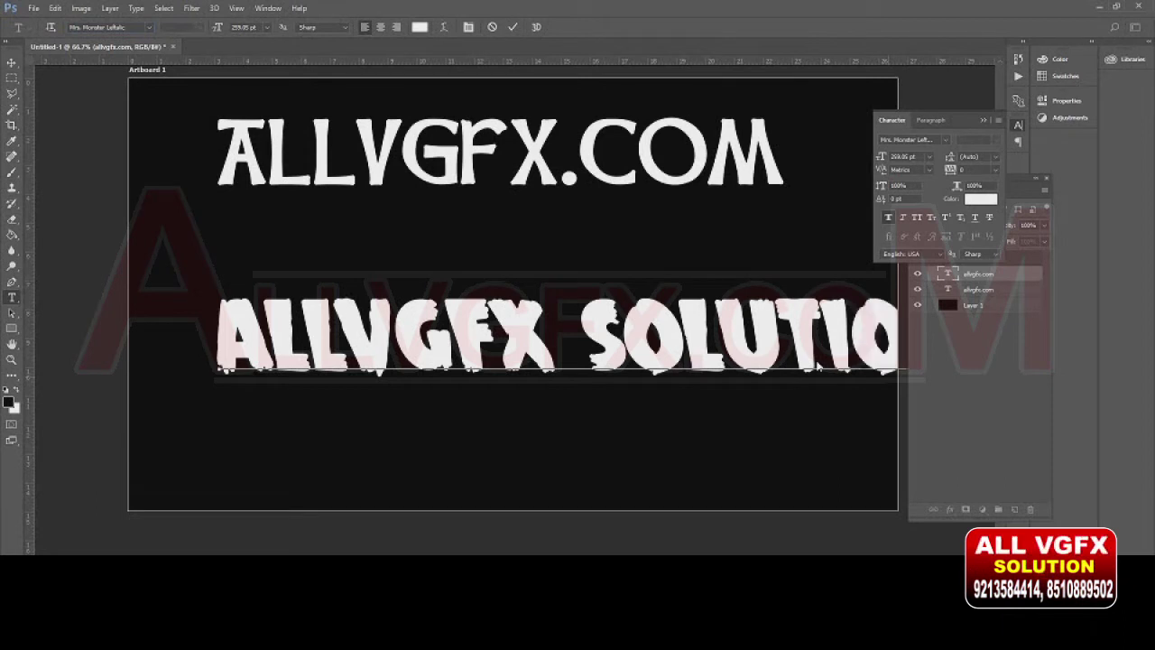
pyautogui.hotkey('ctrl', 'Return')
# - Scale the ALLVGFX SOLUTION text down and move it up under the heading
pyautogui.hotkey('ctrl', 't')
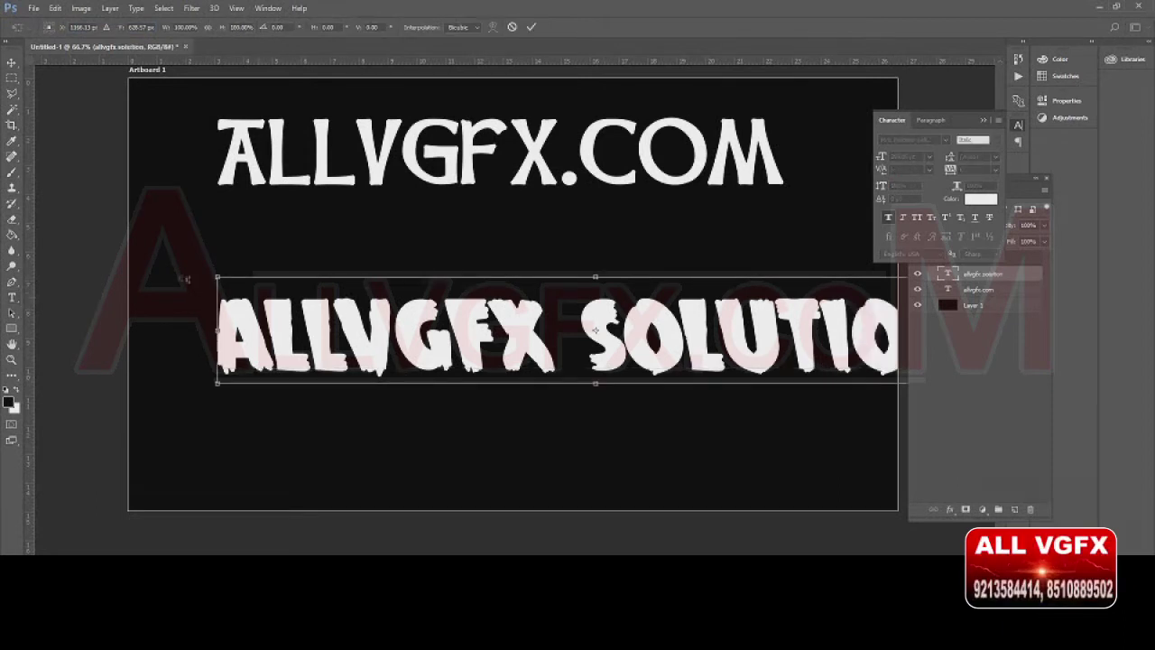
pyautogui.moveTo(217, 330); pyautogui.dragTo(330, 343)
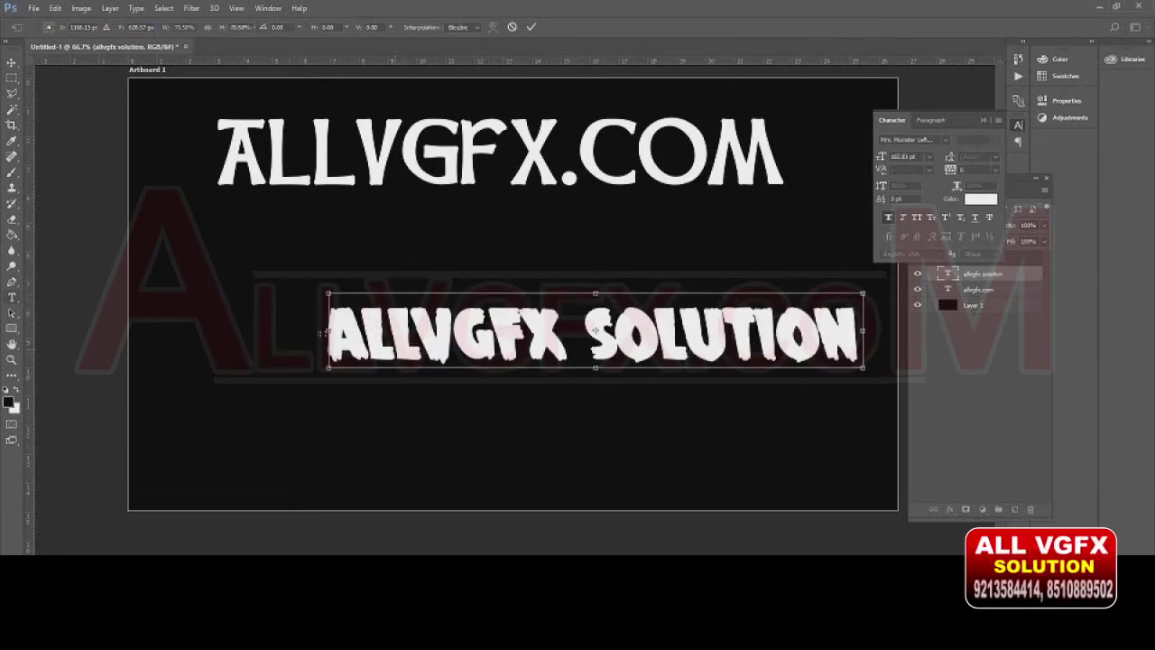
pyautogui.press('Return')
pyautogui.moveTo(543, 338); pyautogui.dragTo(450, 296)
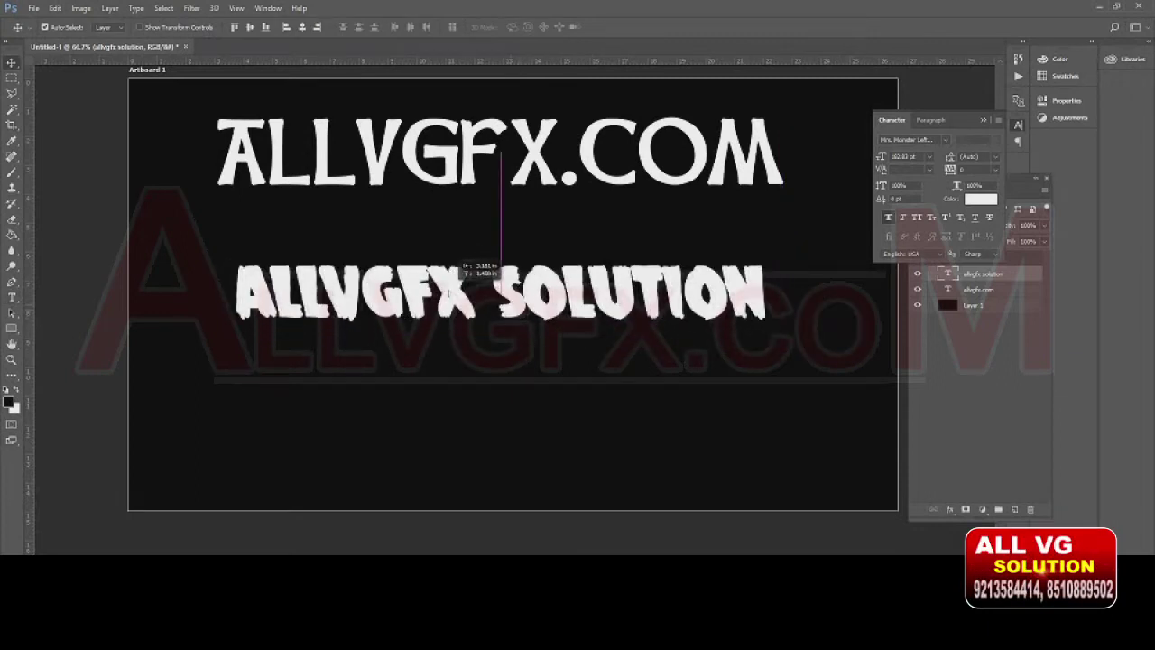
# - Colour the ALLVGFX SOLUTION text pure red
pyautogui.doubleClick(542, 312)
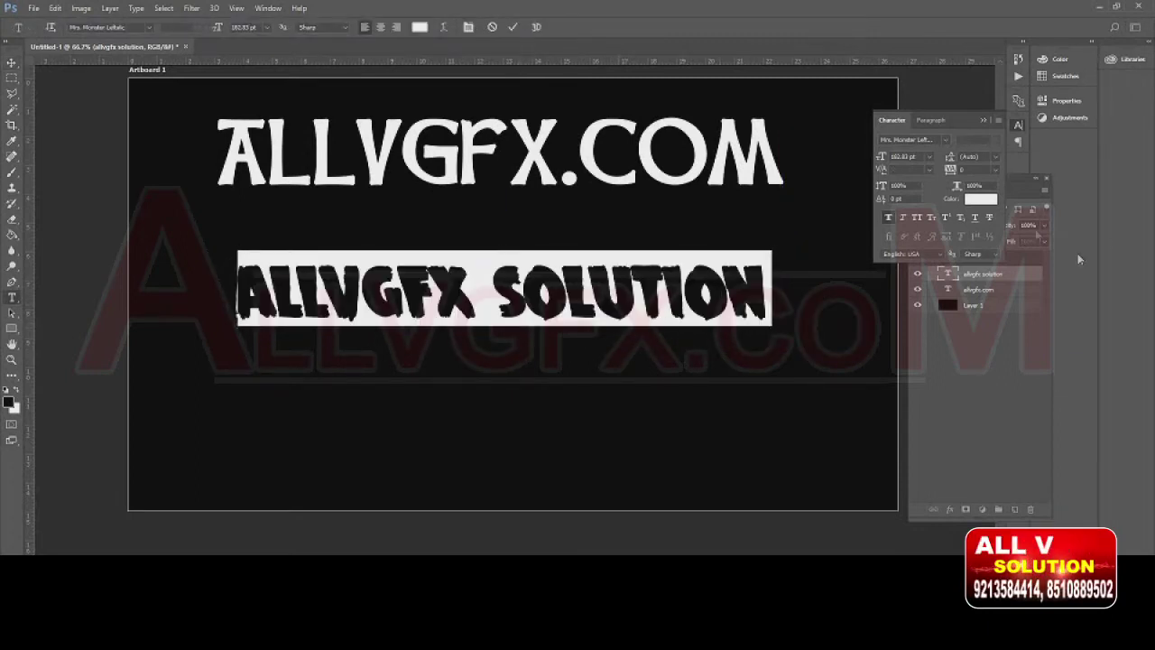
pyautogui.click(968, 201)
pyautogui.moveTo(748, 251); pyautogui.dragTo(783, 223)
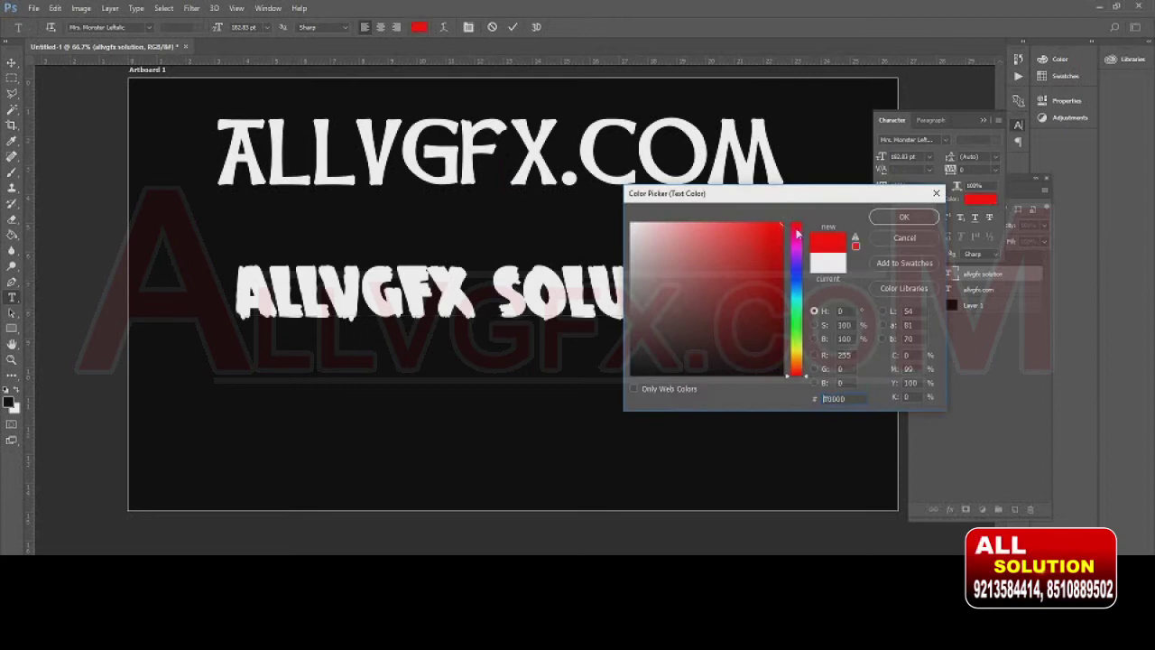
pyautogui.click(912, 219)
pyautogui.hotkey('ctrl', 'Return')
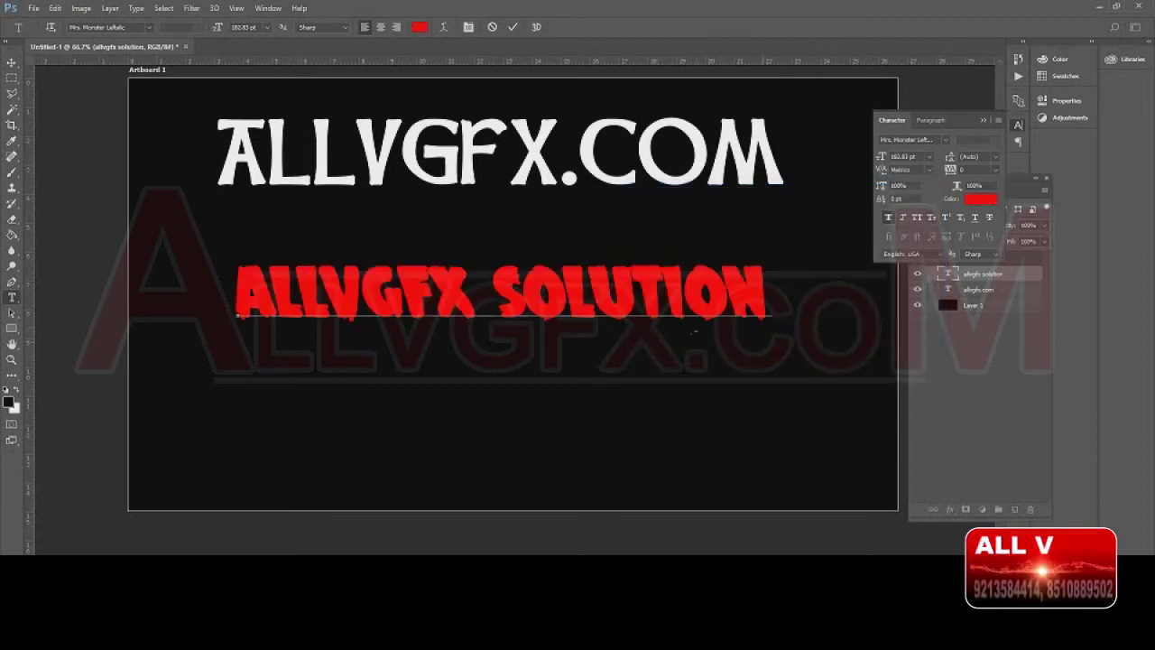
# - Enlarge the red text, then shift it and the ALLVGFX.COM heading down
pyautogui.hotkey('ctrl', 't')
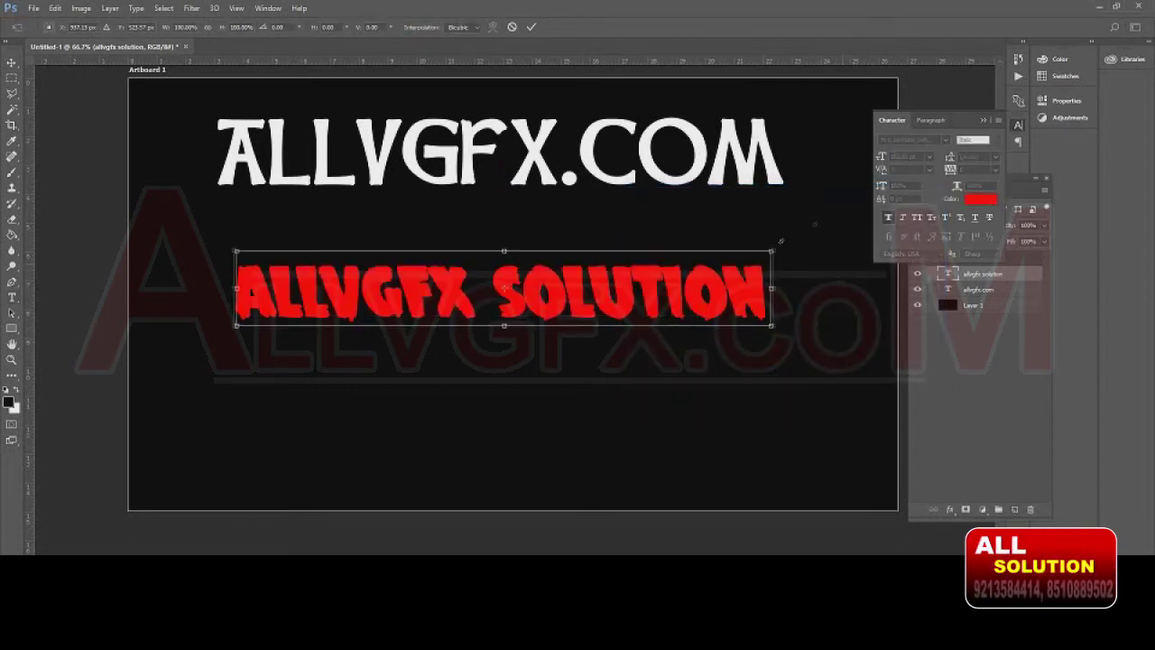
pyautogui.moveTo(781, 241); pyautogui.dragTo(838, 219)
pyautogui.press('Return')
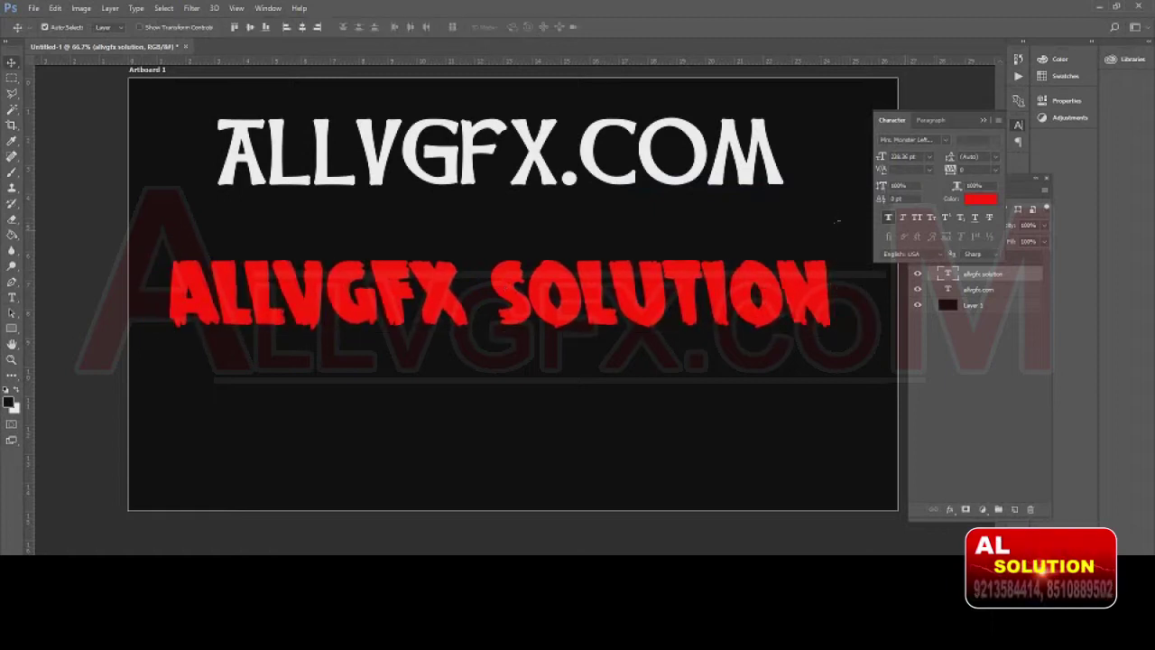
pyautogui.moveTo(496, 153); pyautogui.dragTo(514, 176)
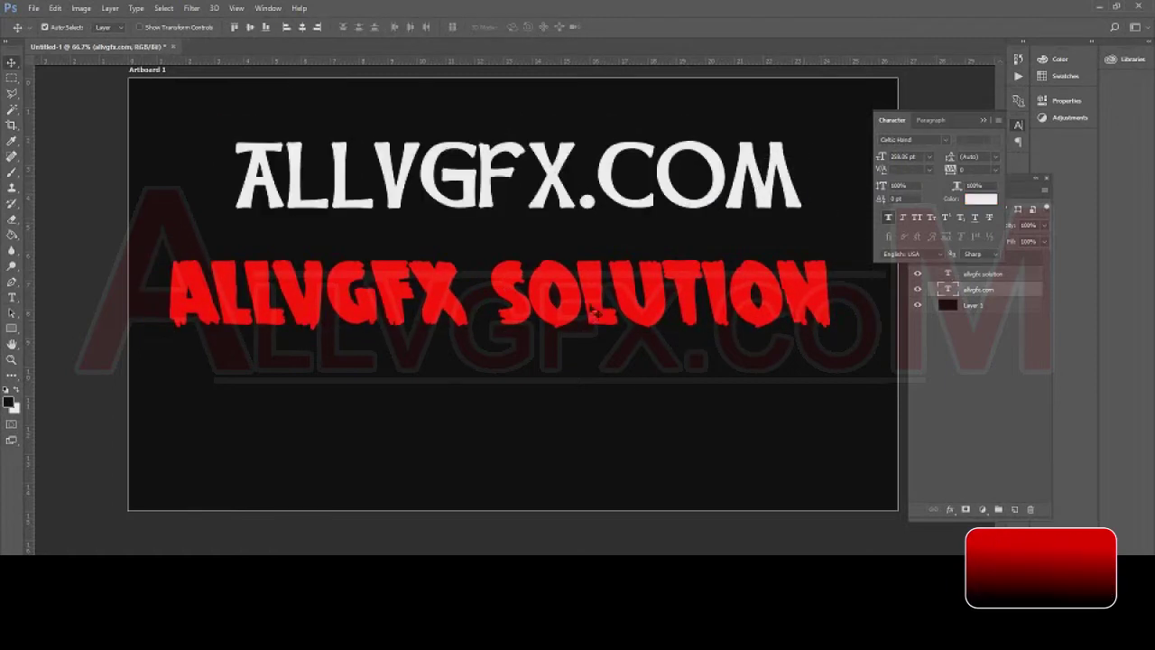
pyautogui.moveTo(594, 309); pyautogui.dragTo(603, 327)
# - Collapse the character panel and browse the Brush font category
pyautogui.click(985, 121)
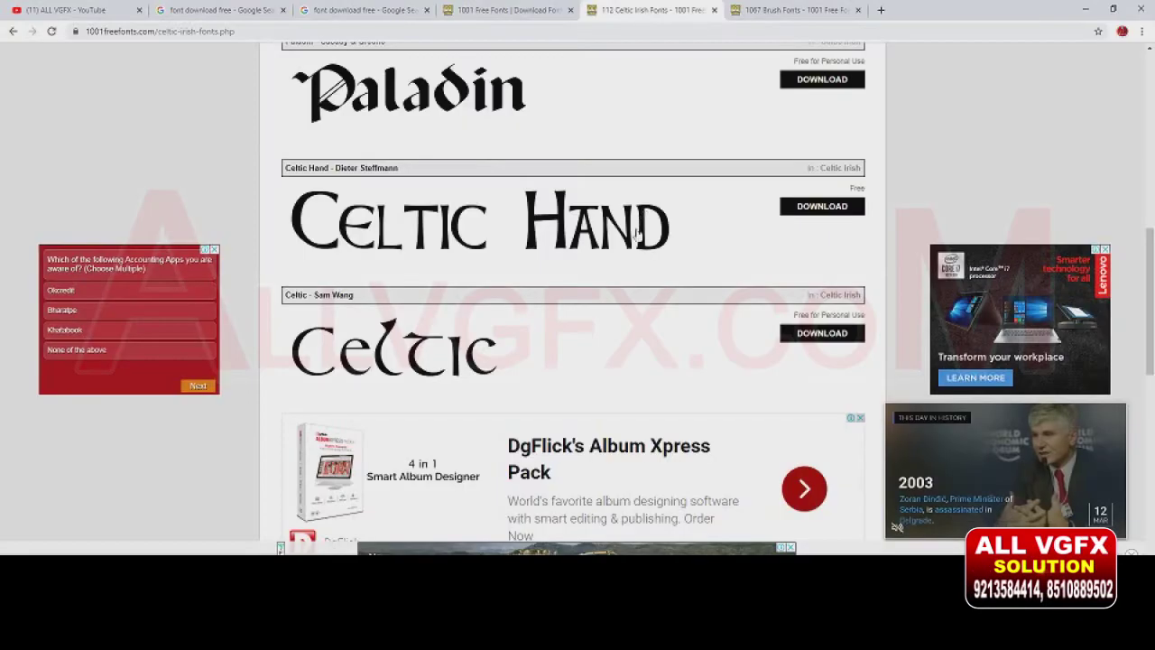
pyautogui.scroll(5, 632, 252)
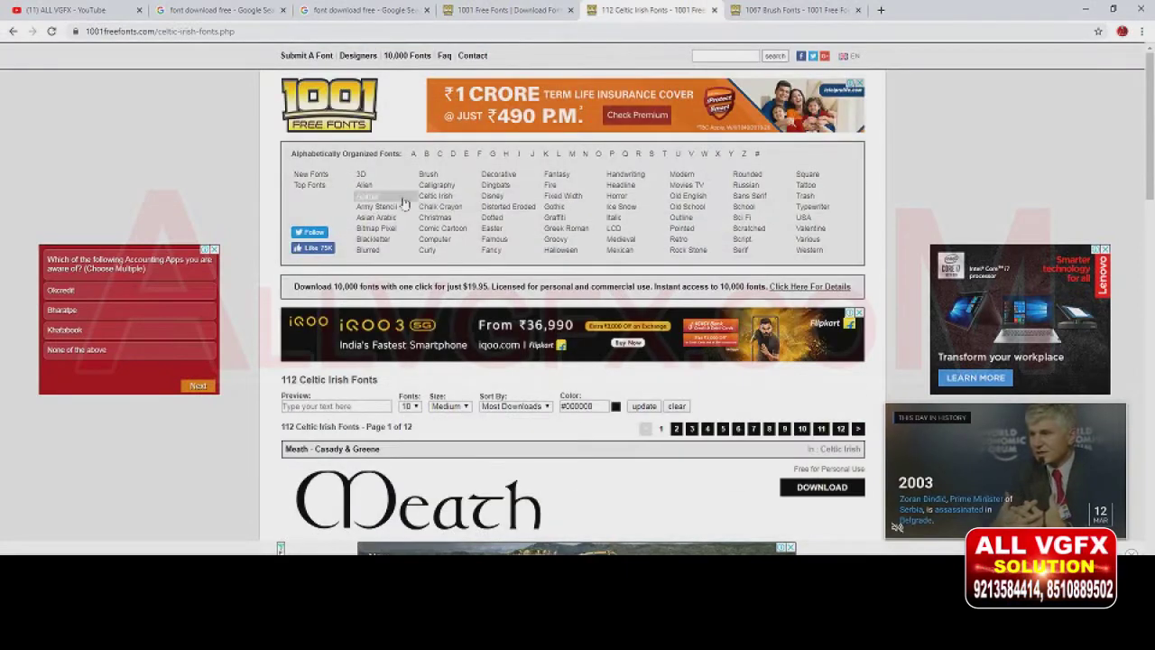
pyautogui.click(432, 183)
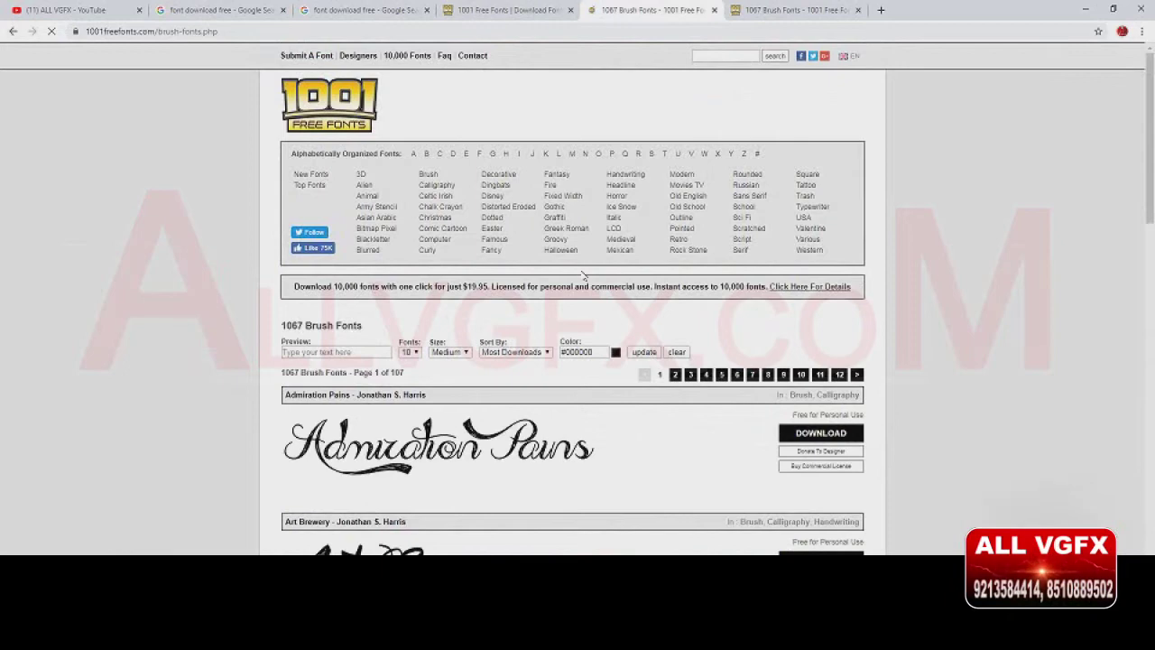
pyautogui.scroll(-2, 582, 276)
pyautogui.scroll(-2, 582, 275)
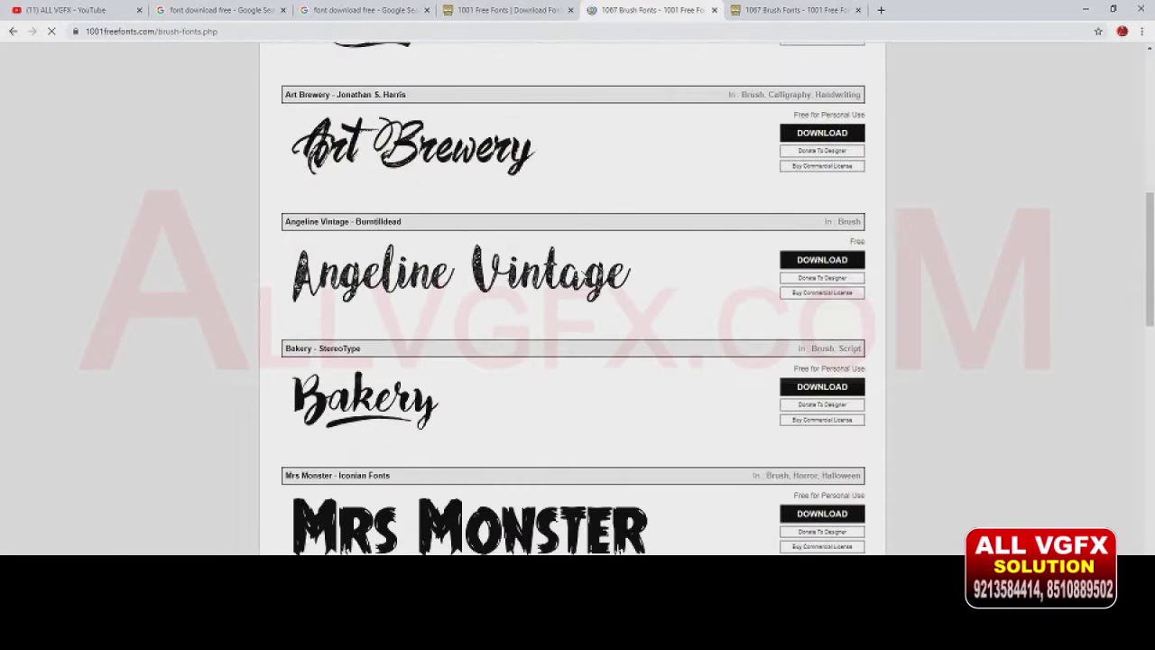
# - Open the 1001 Fonts poster fonts result from Google in a new tab
pyautogui.click(217, 11)
pyautogui.scroll(-2, 295, 354)
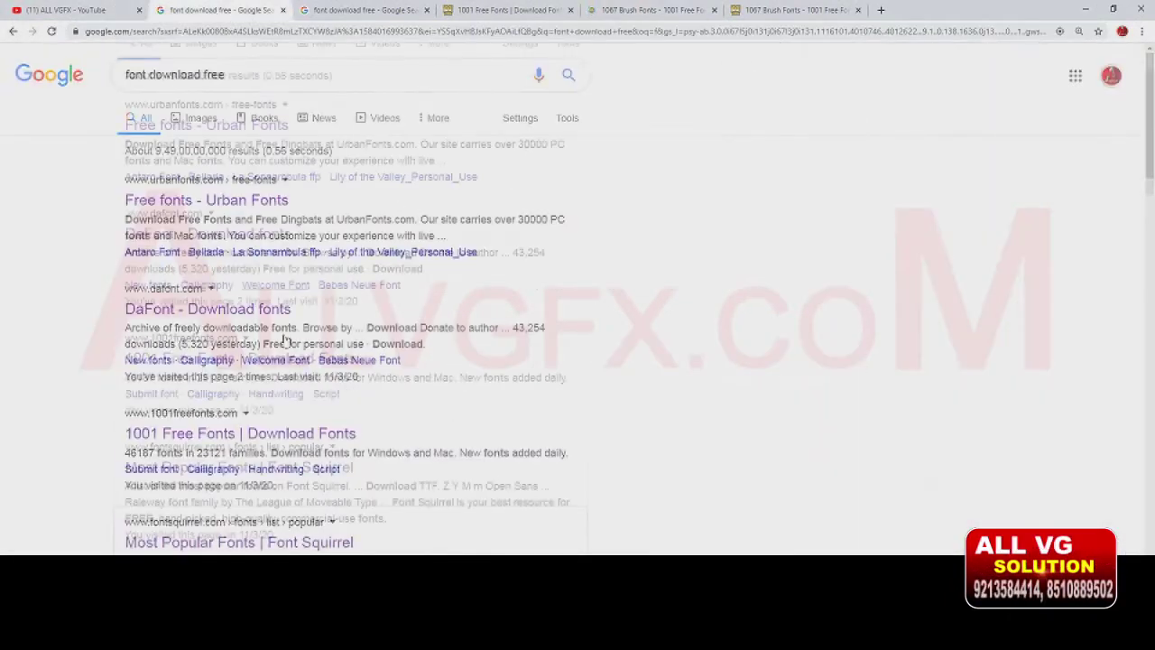
pyautogui.scroll(-2, 295, 355)
pyautogui.scroll(-2, 262, 349)
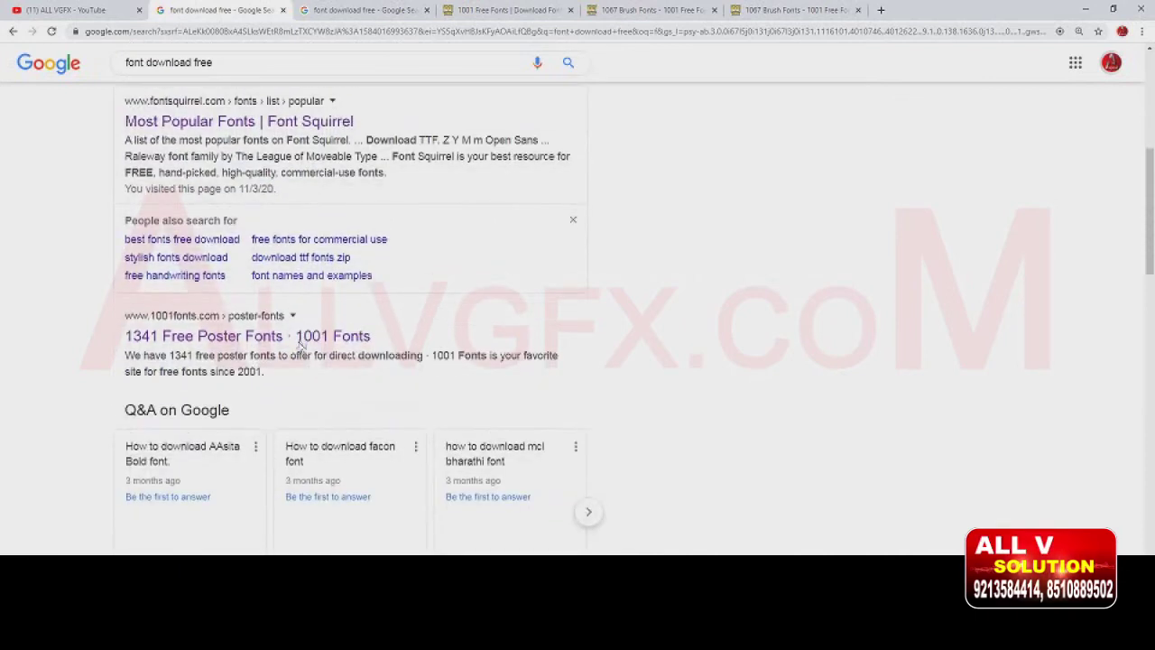
pyautogui.rightClick(225, 343)
pyautogui.click(270, 348)
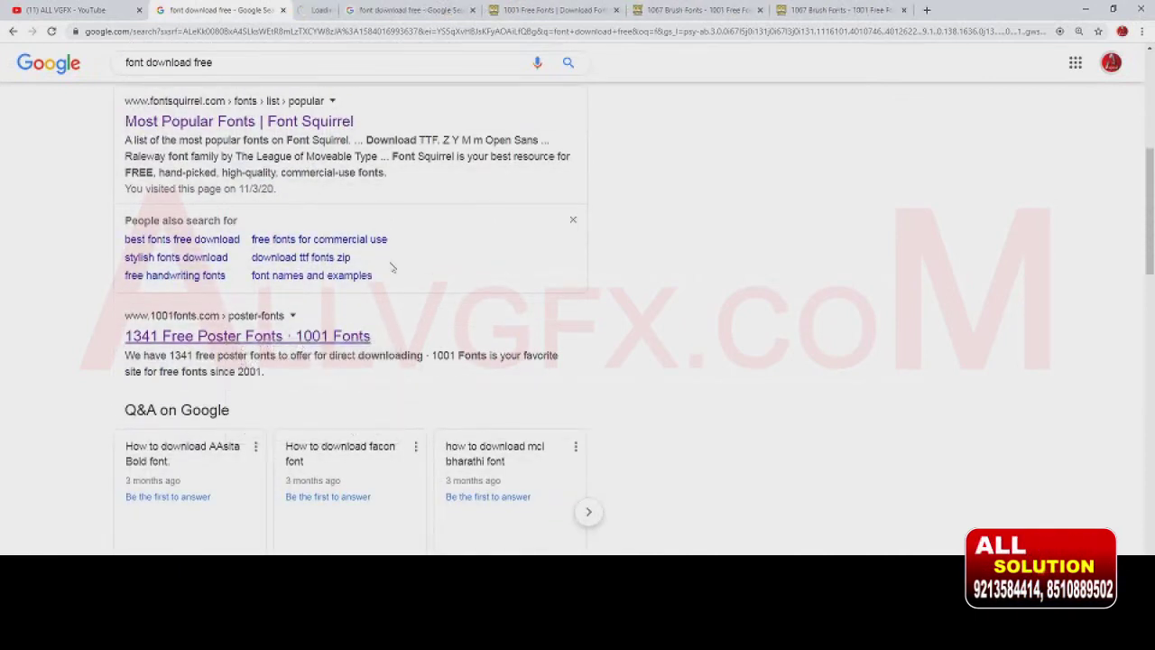
# - Scroll the 1341 Free Poster Fonts page to SNIPER and download sniper.zip
pyautogui.click(334, 12)
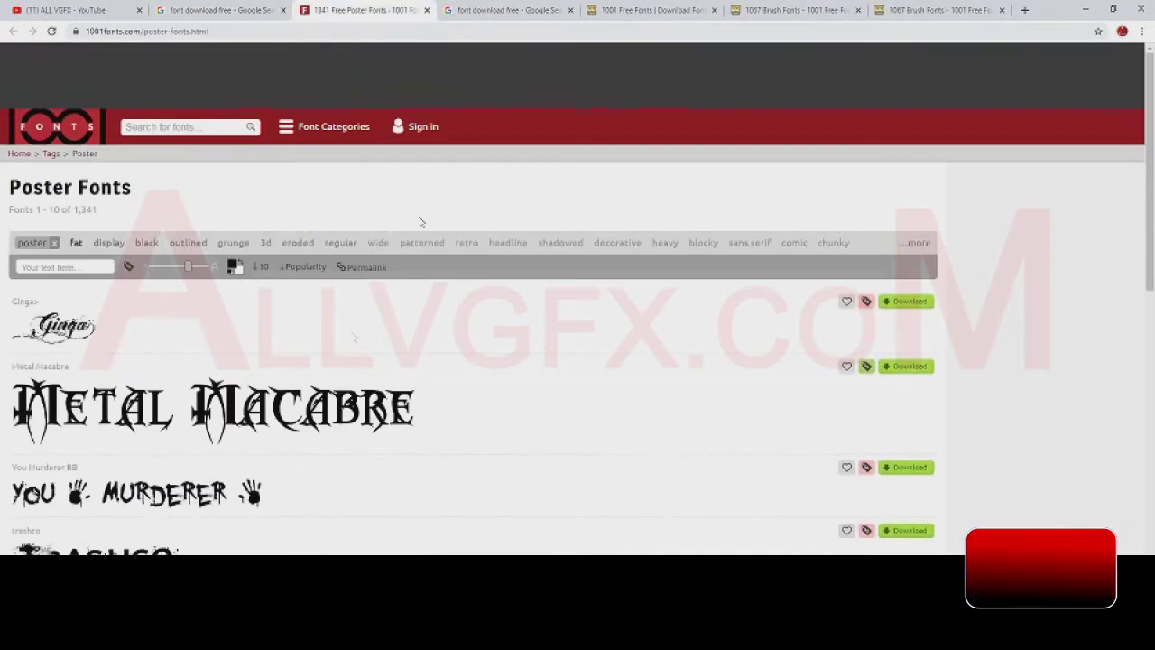
pyautogui.scroll(-2, 423, 222)
pyautogui.scroll(-2, 404, 308)
pyautogui.scroll(-1, 404, 307)
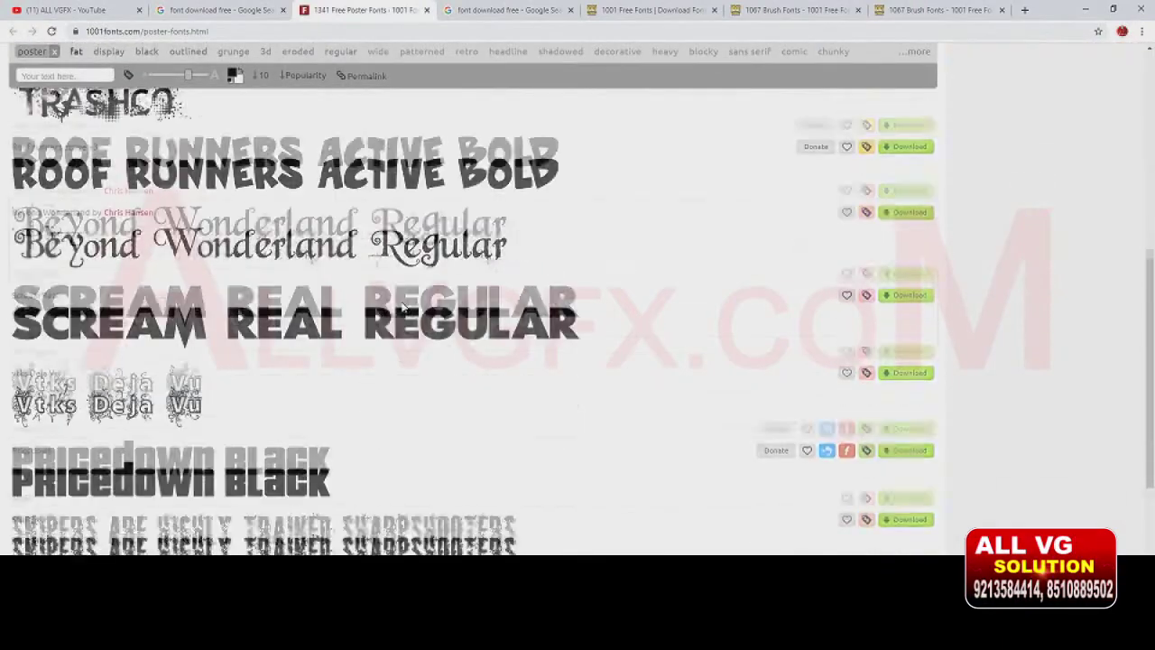
pyautogui.scroll(-1, 404, 308)
pyautogui.scroll(-1, 404, 308)
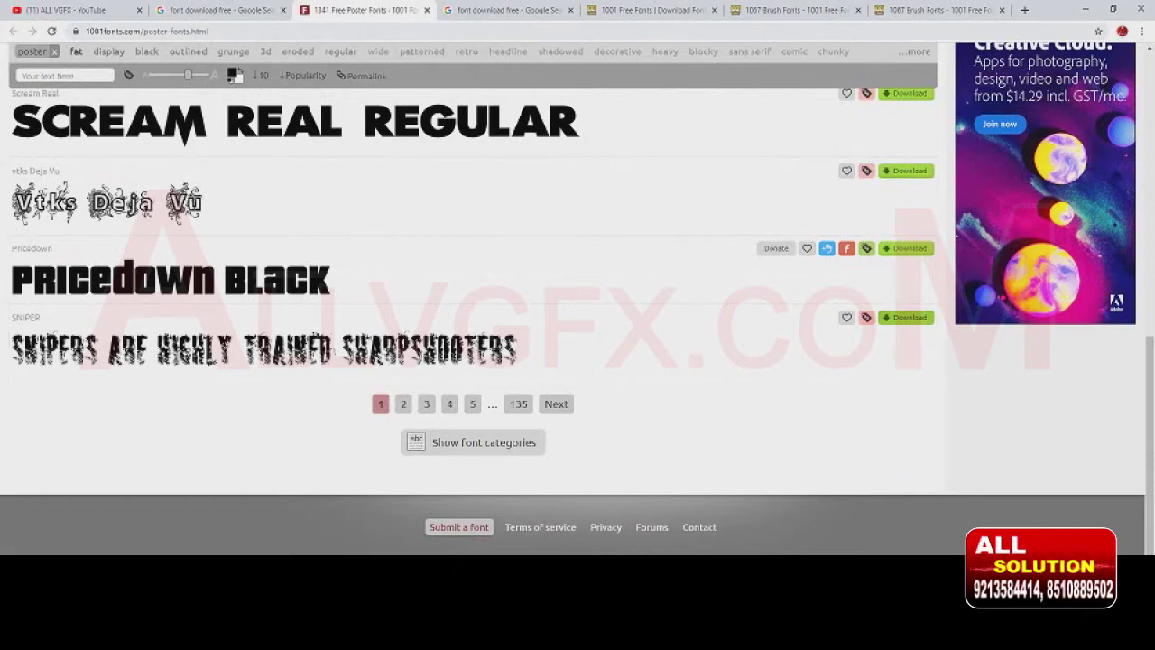
pyautogui.click(226, 627)
# - Extract sniper.zip in its Downloads folder and open the sniper folder
pyautogui.click(158, 551)
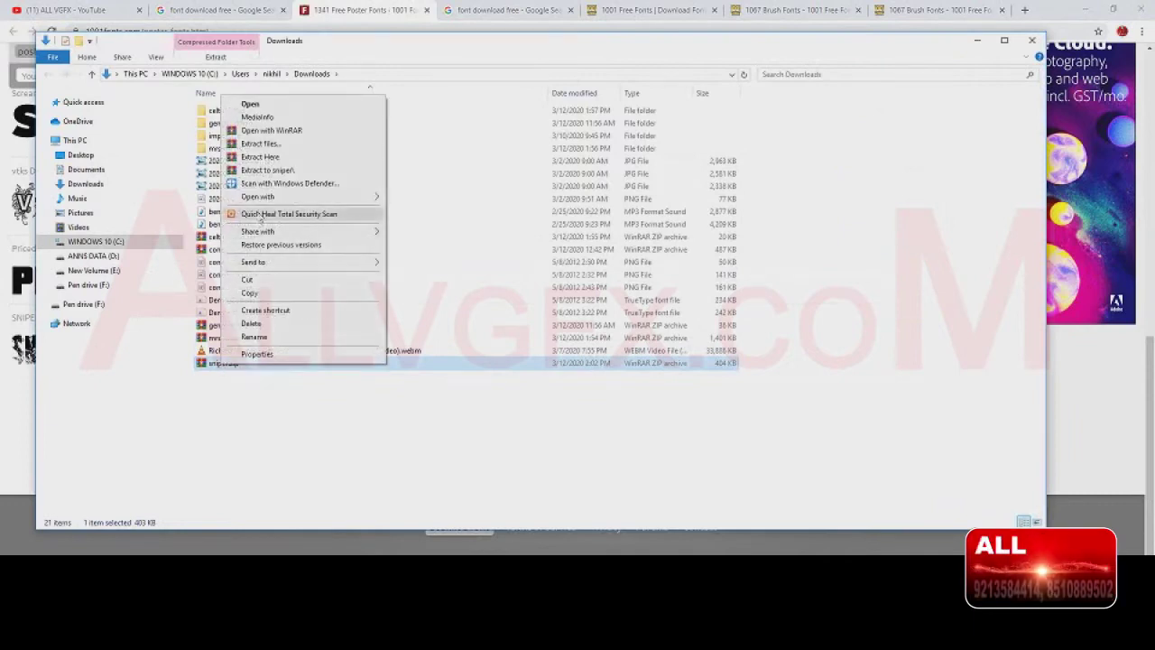
pyautogui.click(267, 157)
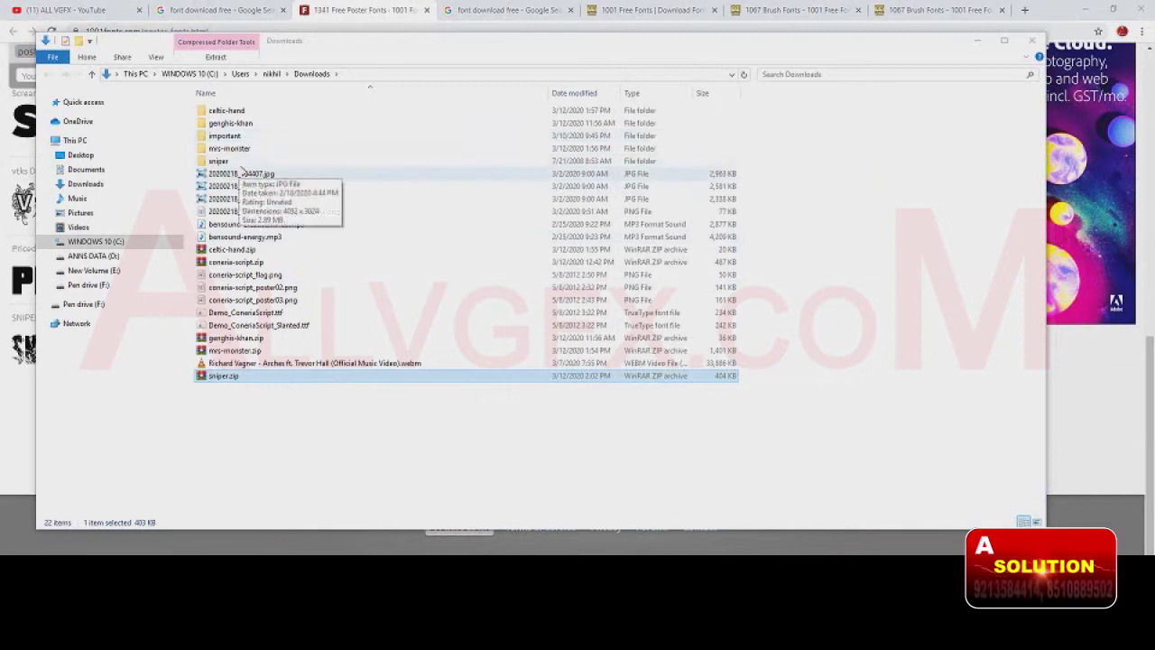
pyautogui.click(222, 161)
pyautogui.doubleClick(222, 162)
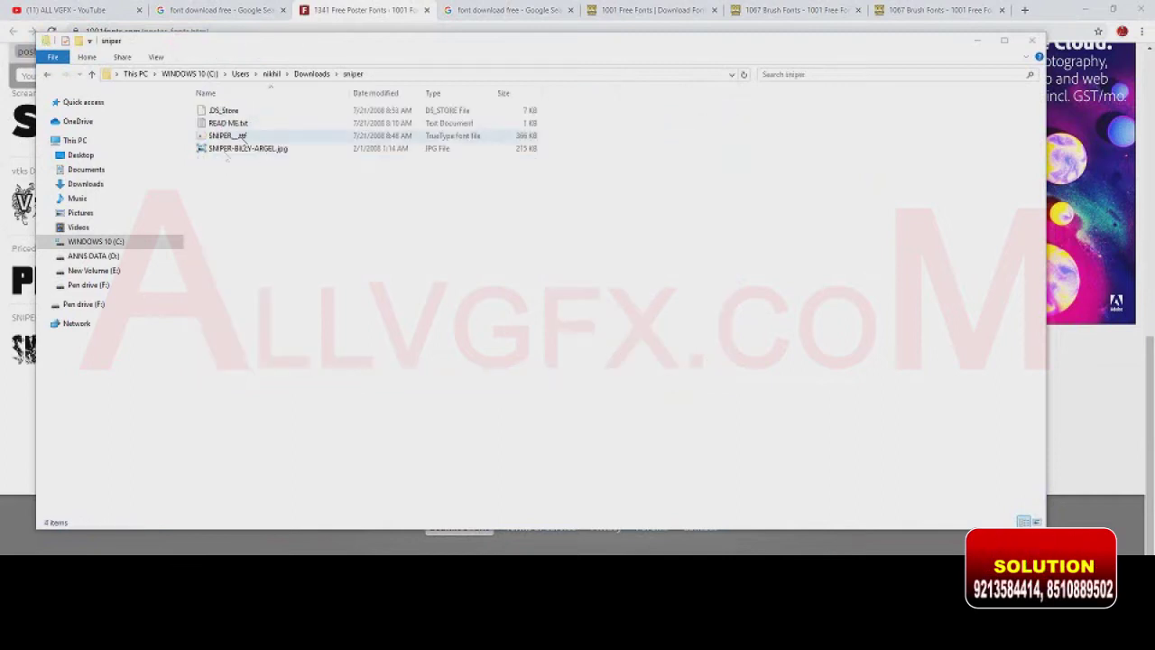
# - Preview the SNIPER sample image and font, then install SNIPER_.ttf
pyautogui.click(220, 151)
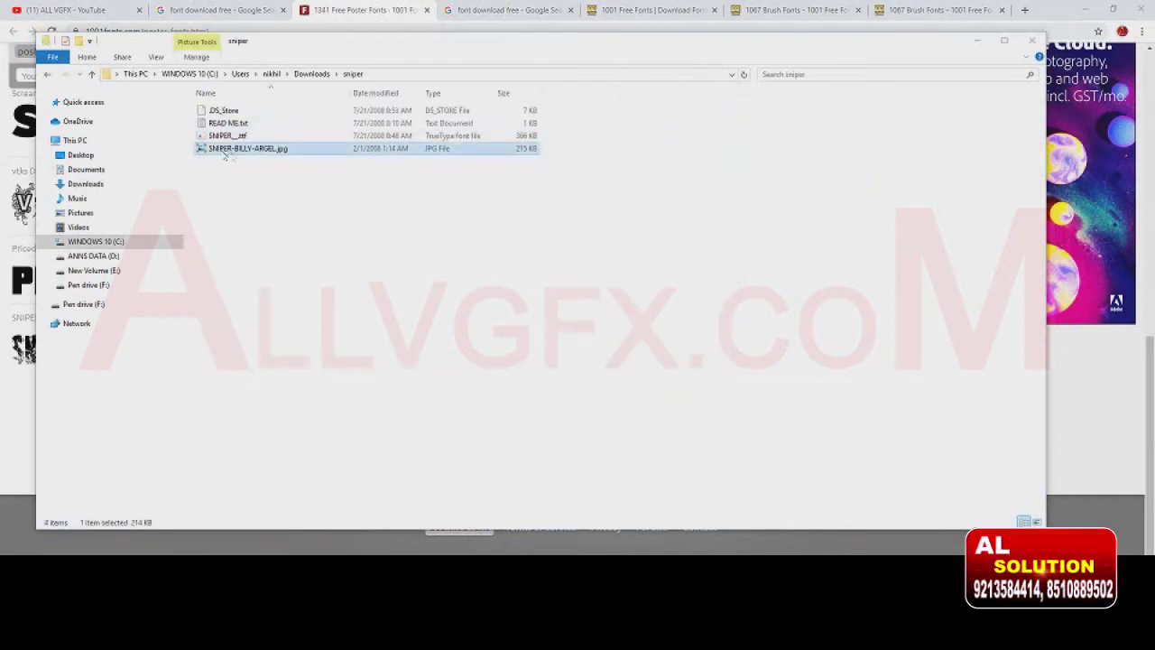
pyautogui.doubleClick(233, 151)
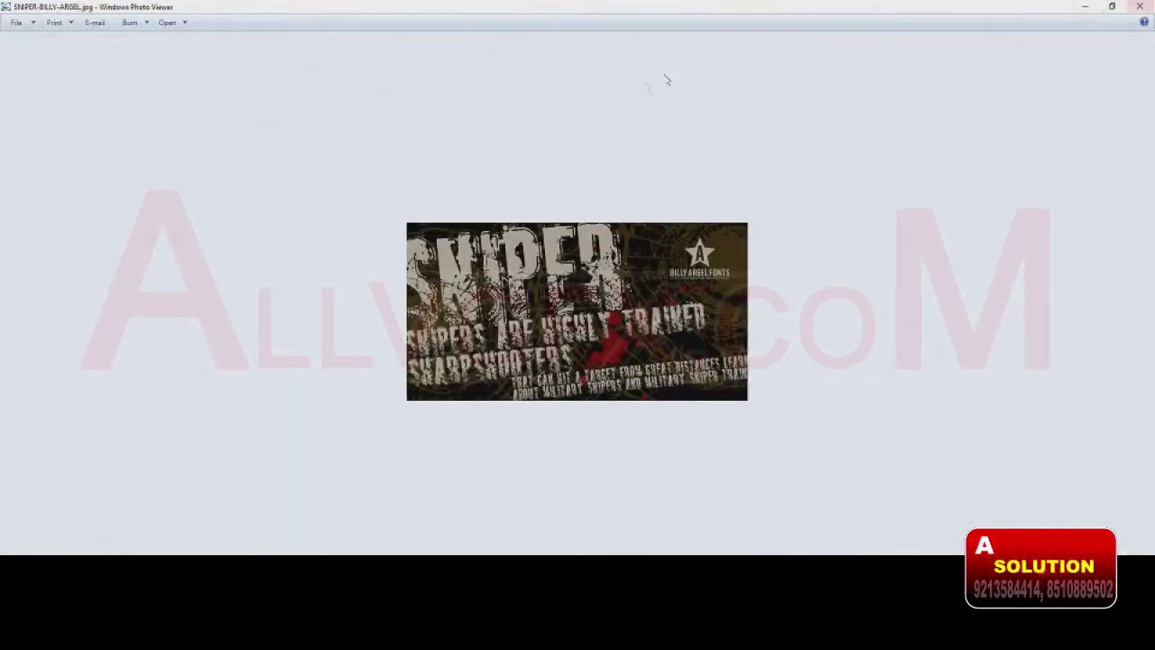
pyautogui.click(1140, 6)
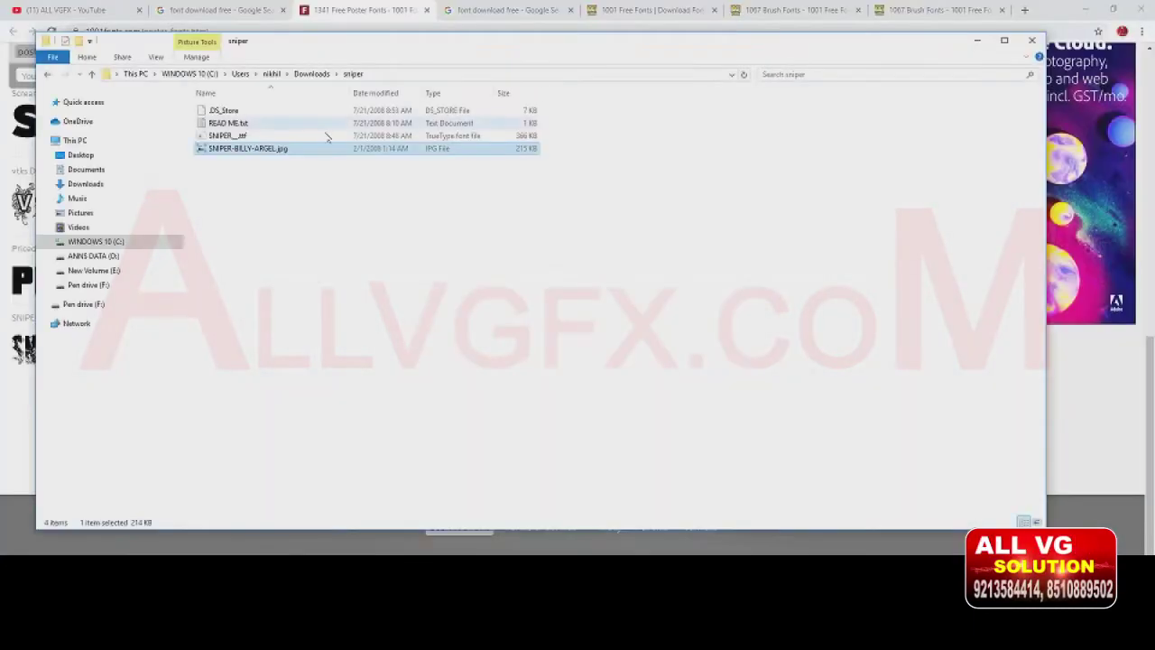
pyautogui.click(242, 135)
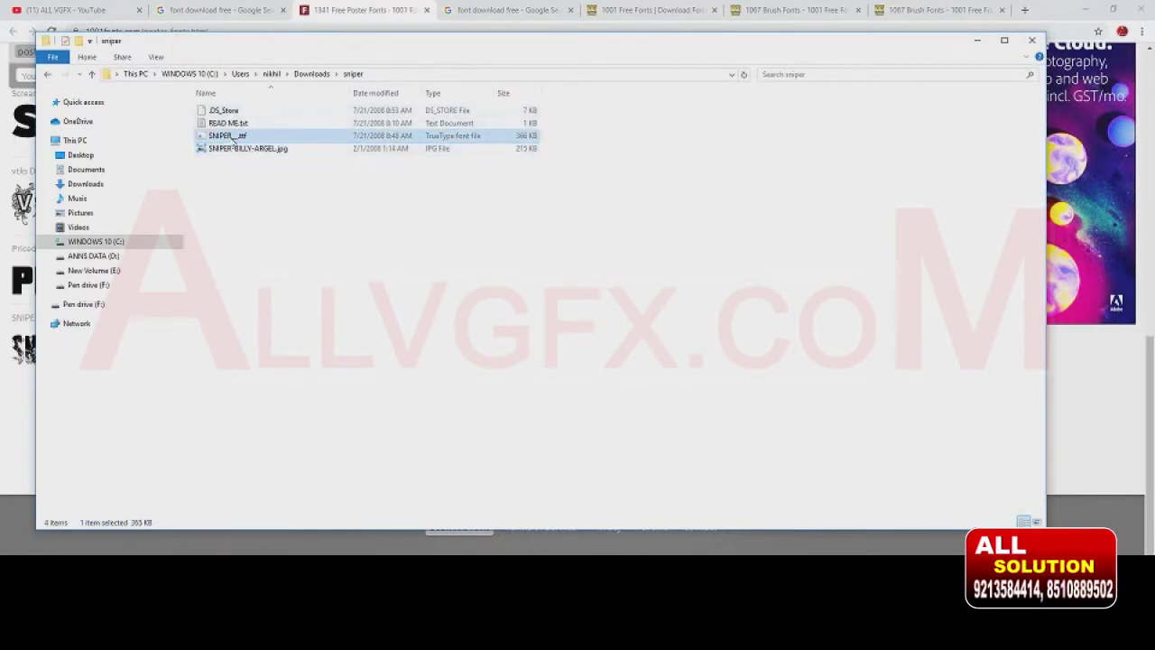
pyautogui.doubleClick(297, 137)
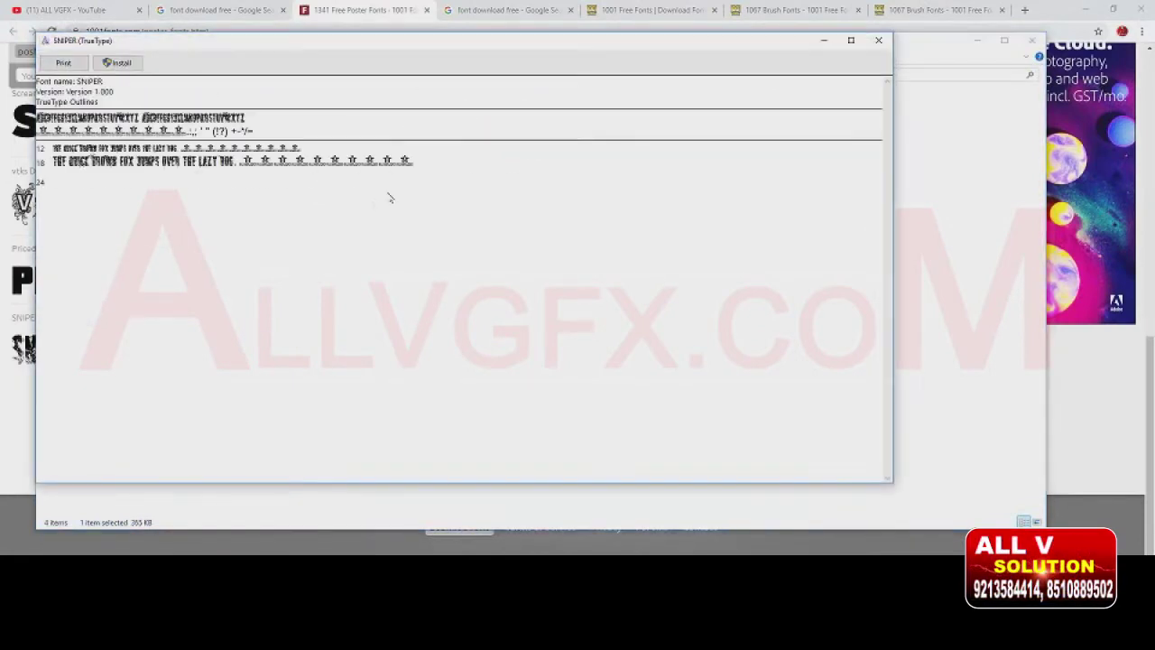
pyautogui.click(878, 41)
pyautogui.rightClick(217, 136)
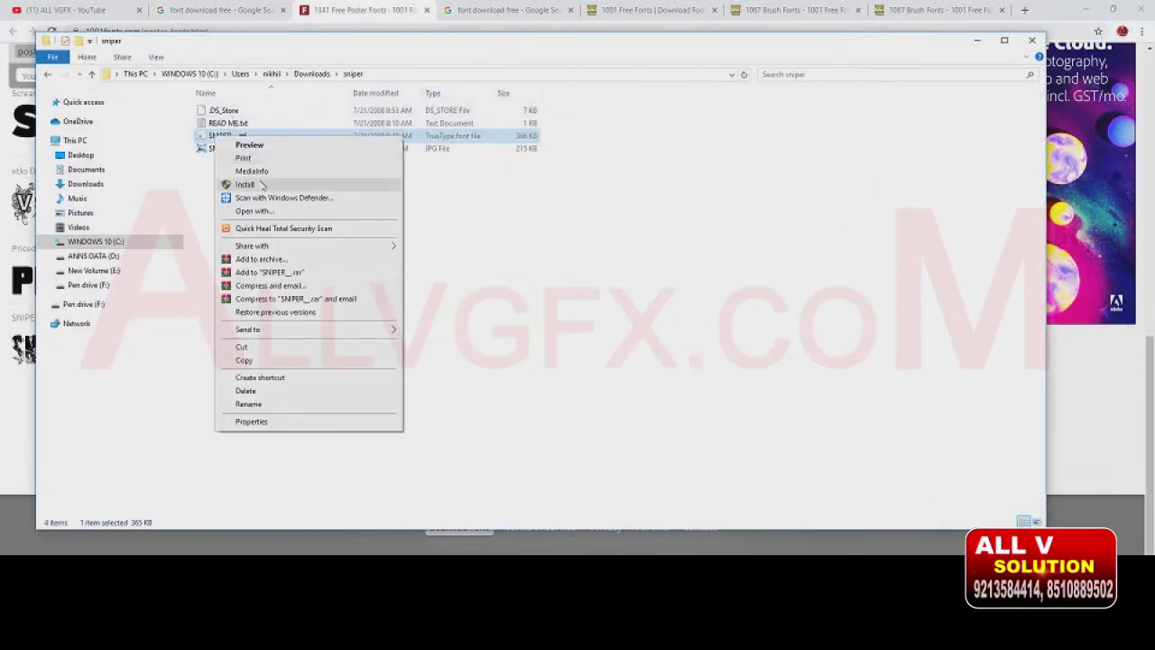
pyautogui.click(258, 184)
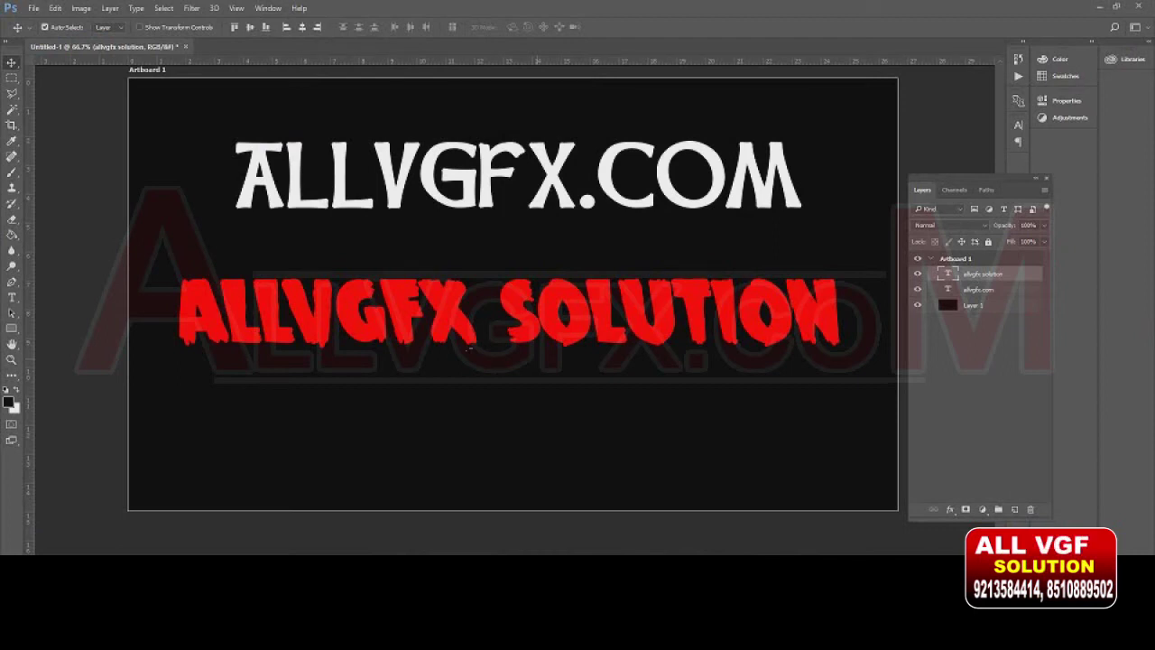
# - Drag a duplicate of the red ALLVGFX SOLUTION text directly below the original
pyautogui.press('ctrl')
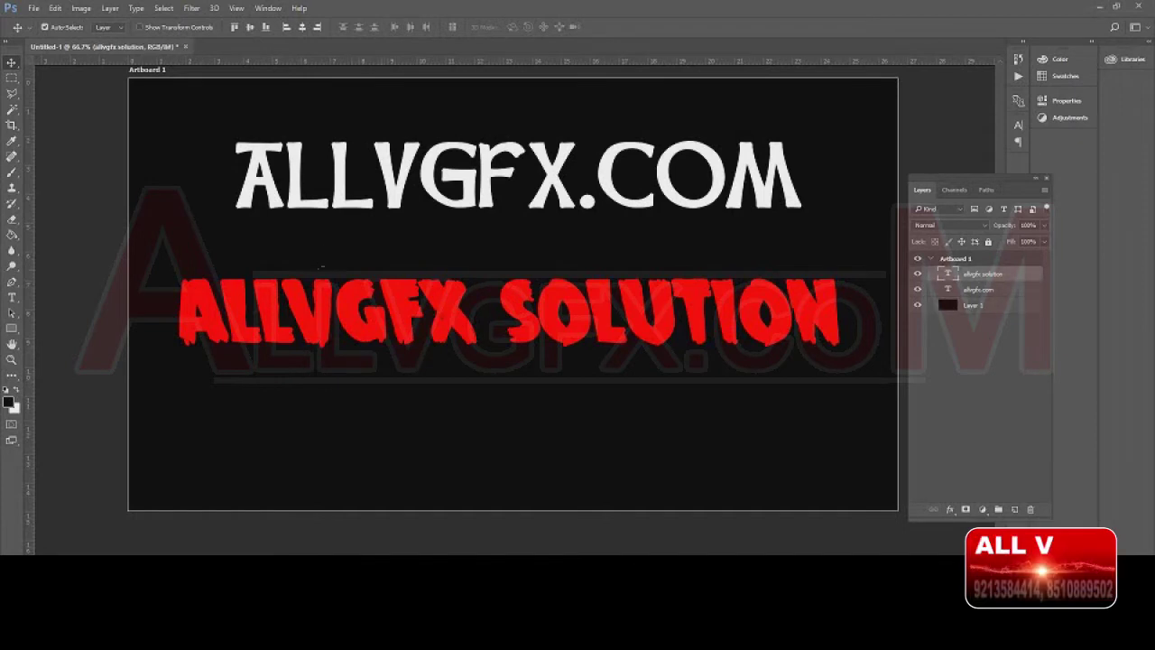
pyautogui.keyDown('alt'); pyautogui.moveTo(449, 321); pyautogui.dragTo(467, 434); pyautogui.keyUp('alt')
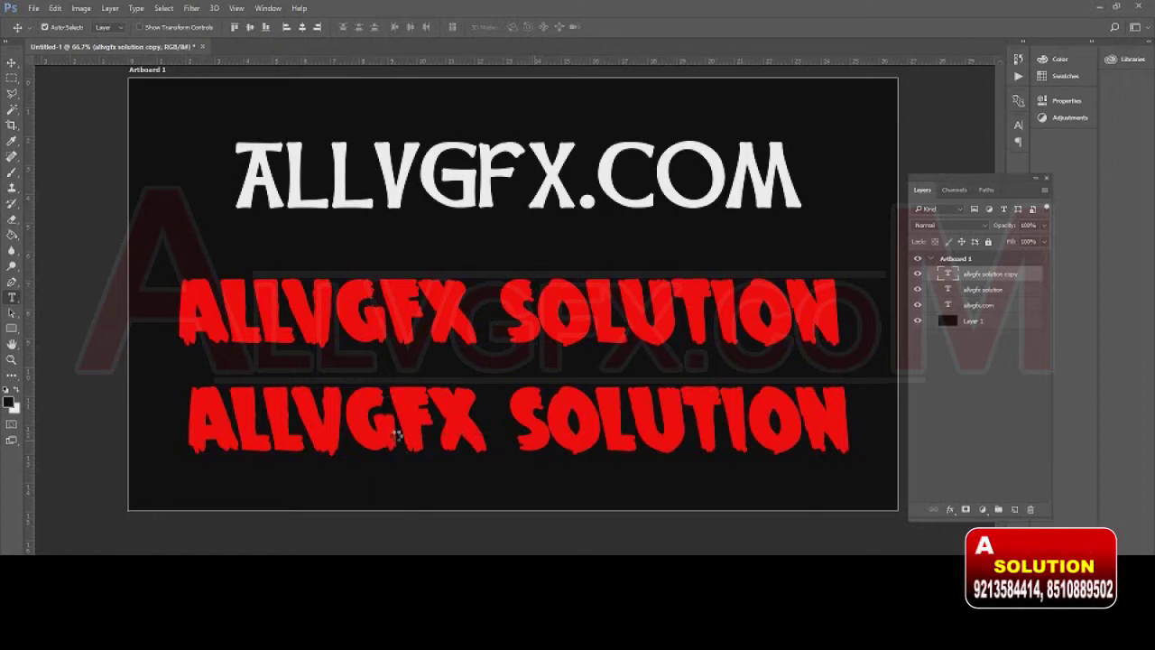
# - Switch the copied ALLVGFX SOLUTION text to the SNIPER Regular font
pyautogui.doubleClick(397, 434)
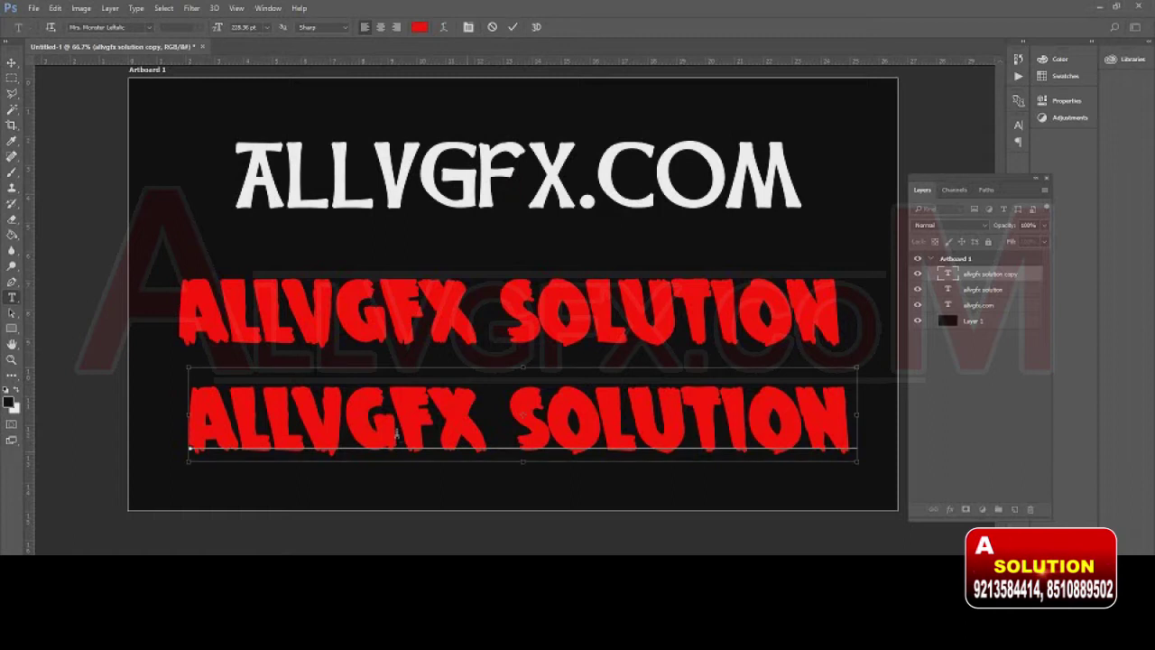
pyautogui.hotkey('ctrl', 'a')
pyautogui.click(99, 27)
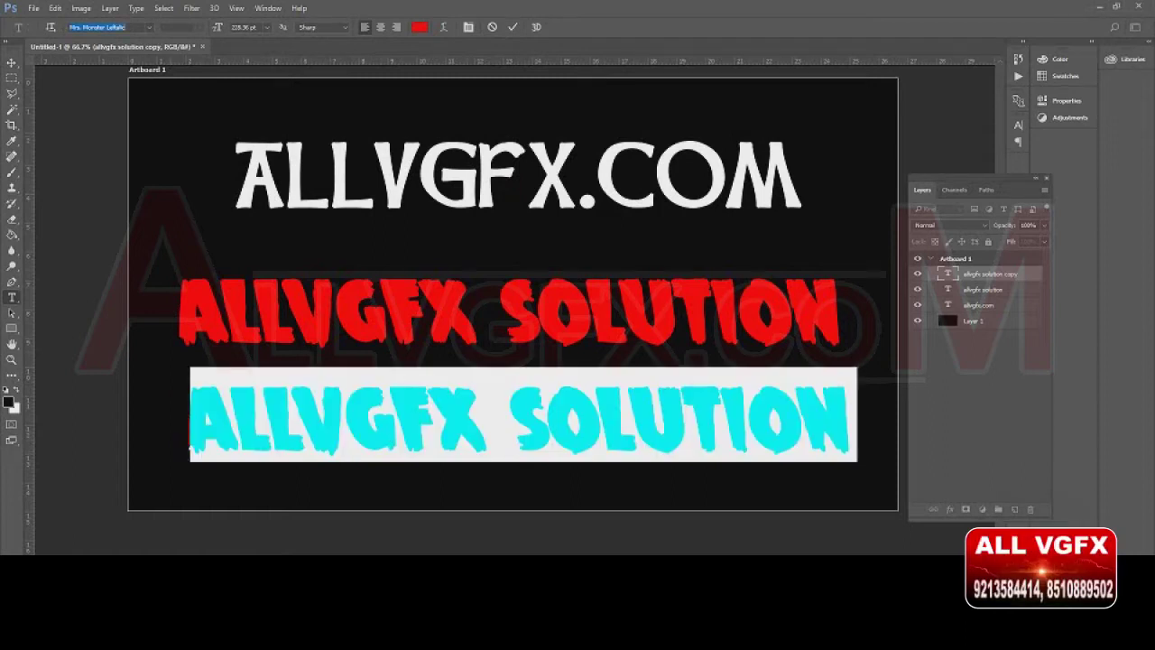
pyautogui.write('snip')
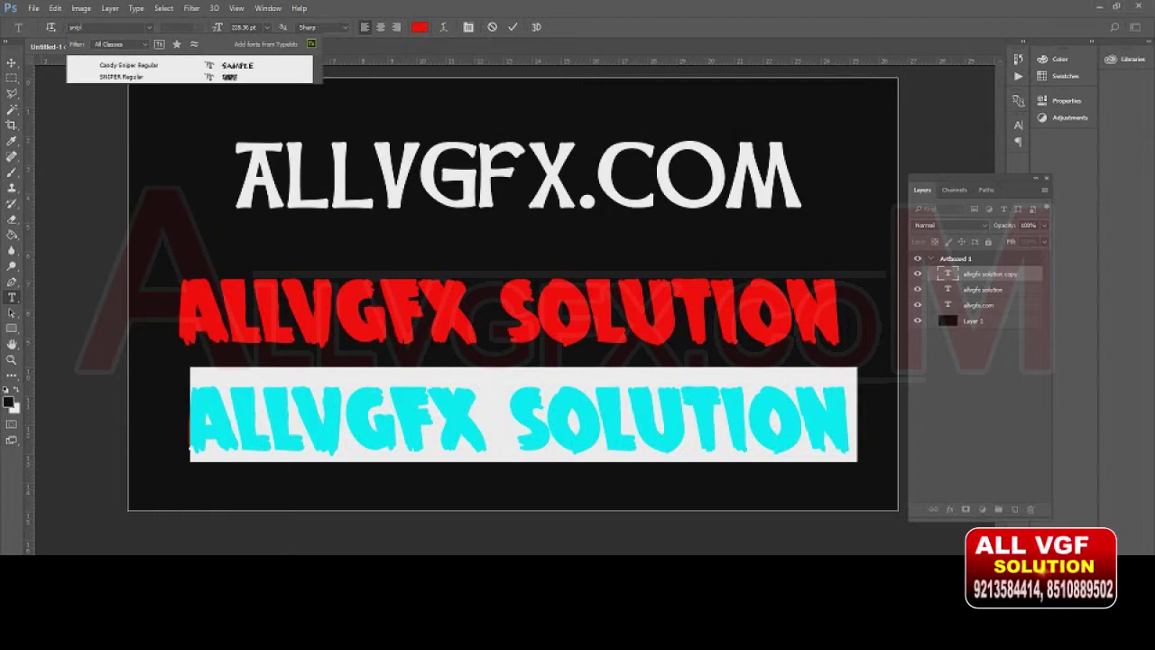
pyautogui.press('Down')
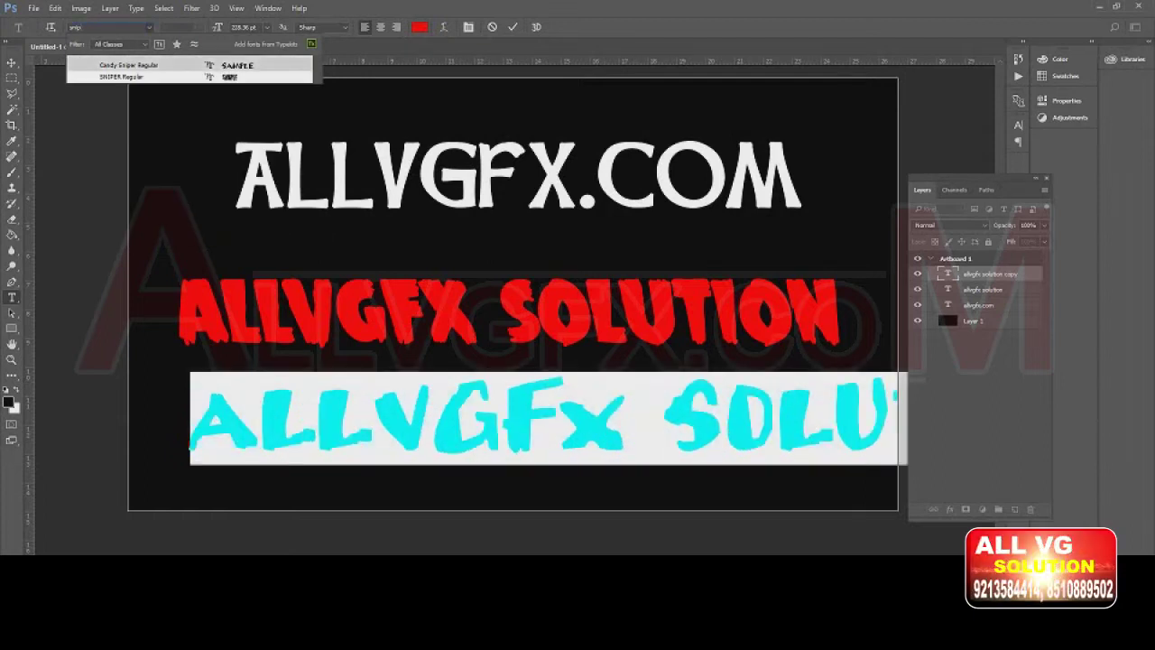
pyautogui.press('Down')
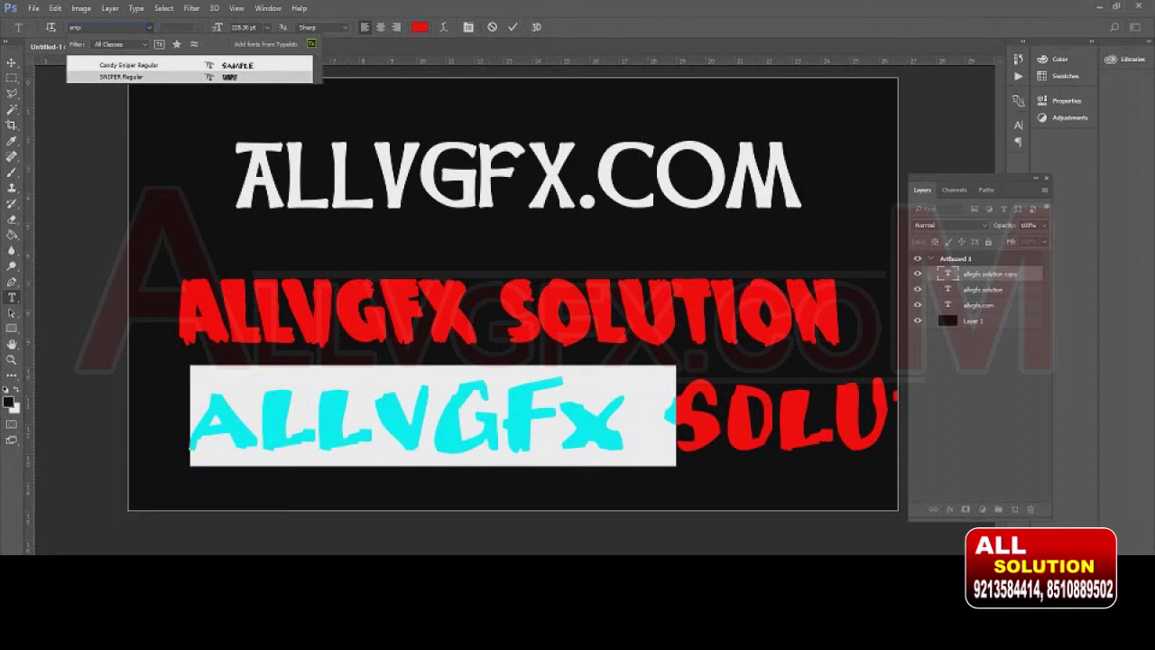
pyautogui.press('Return')
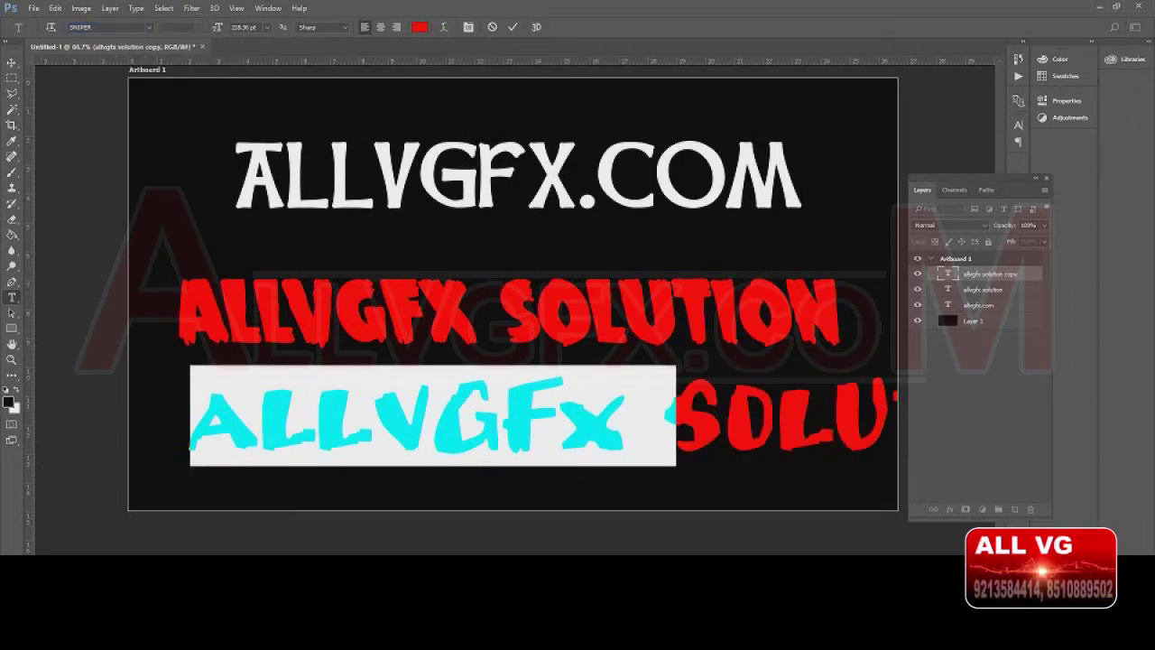
pyautogui.hotkey('ctrl', 'h')
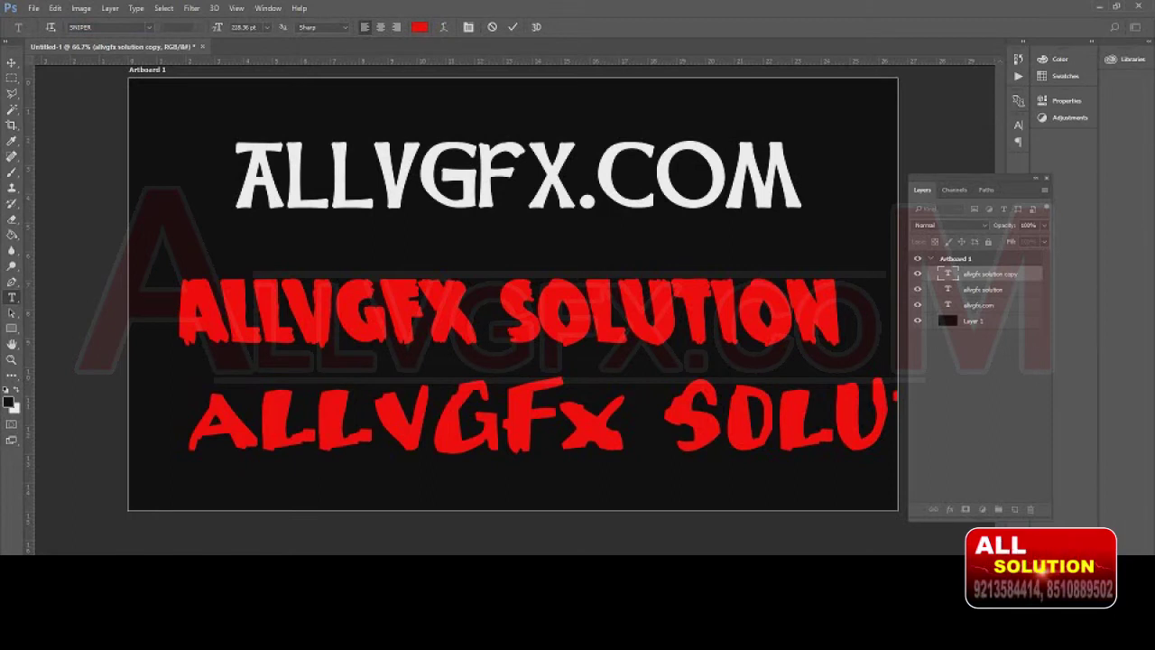
pyautogui.hotkey('ctrl', 'Return')
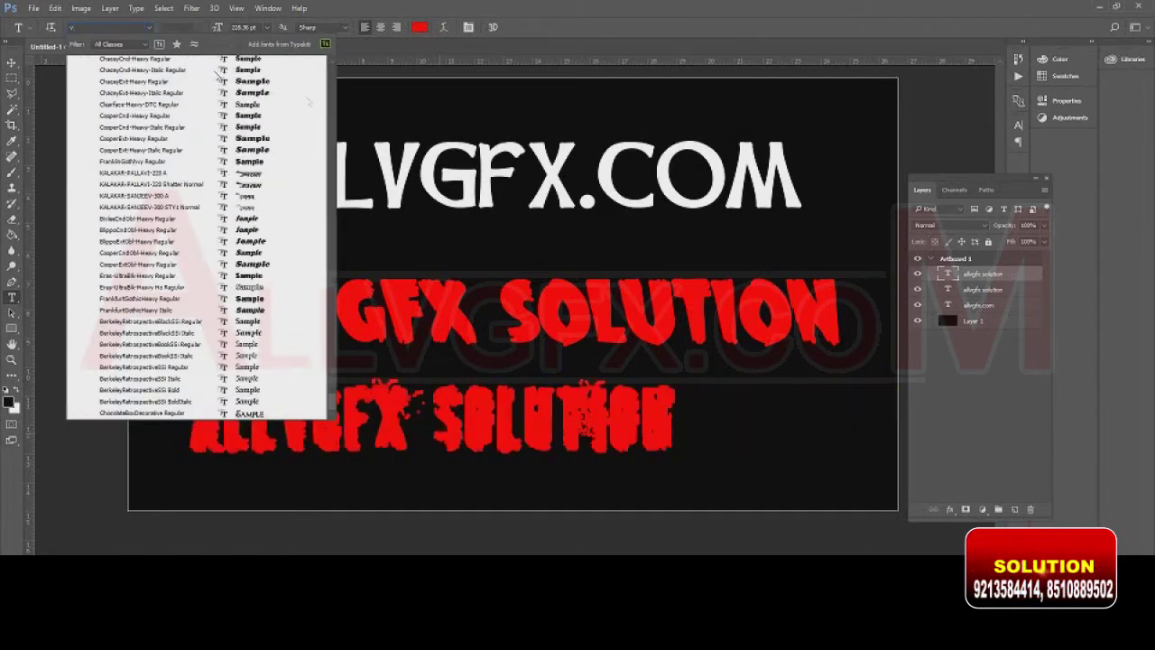
pyautogui.press('Return')
pyautogui.click(416, 225)
pyautogui.hotkey('ctrl', 'Return')
# - Nudge the lower SNIPER text right and stretch it to nearly match the red line's width
pyautogui.press('v')
pyautogui.moveTo(506, 442); pyautogui.dragTo(571, 432)
pyautogui.hotkey('ctrl', 't')
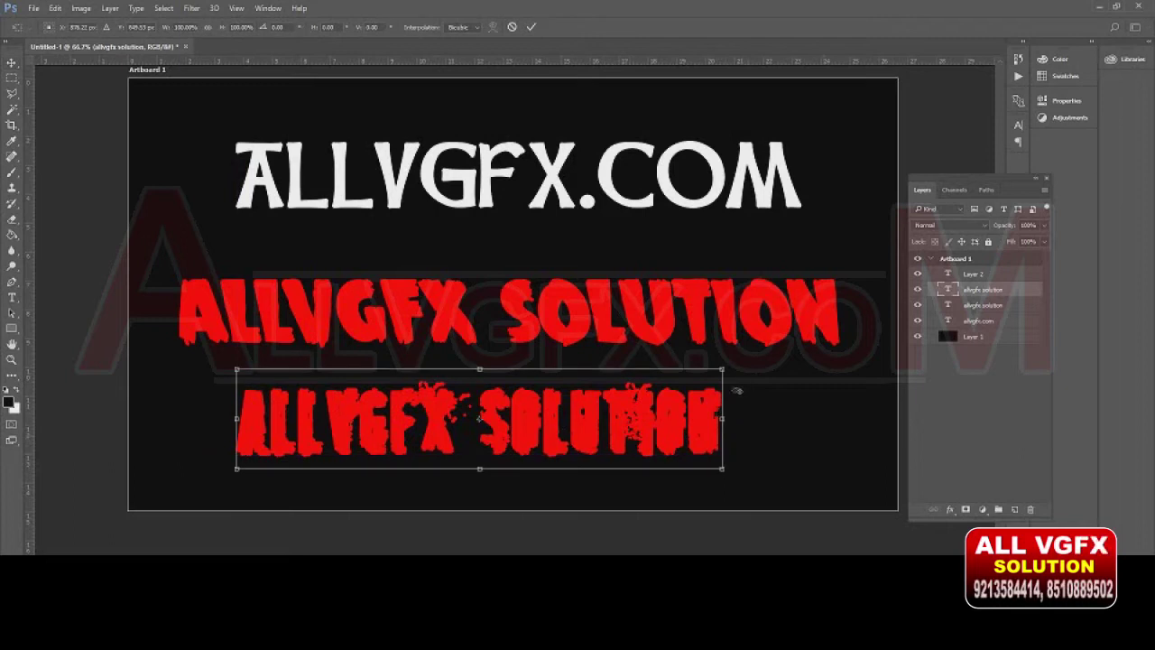
pyautogui.moveTo(723, 369); pyautogui.dragTo(728, 368)
pyautogui.moveTo(820, 362)
pyautogui.mouseDown()
pyautogui.moveTo(675, 409)
pyautogui.moveTo(689, 417)
pyautogui.mouseUp()
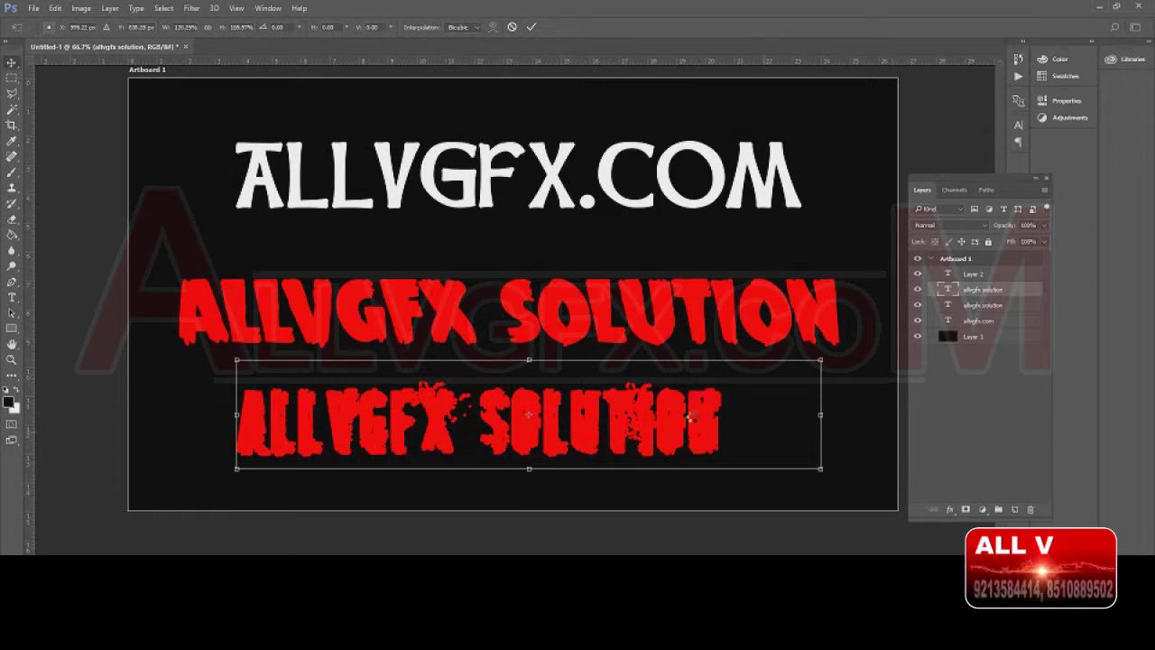
pyautogui.press('Return')
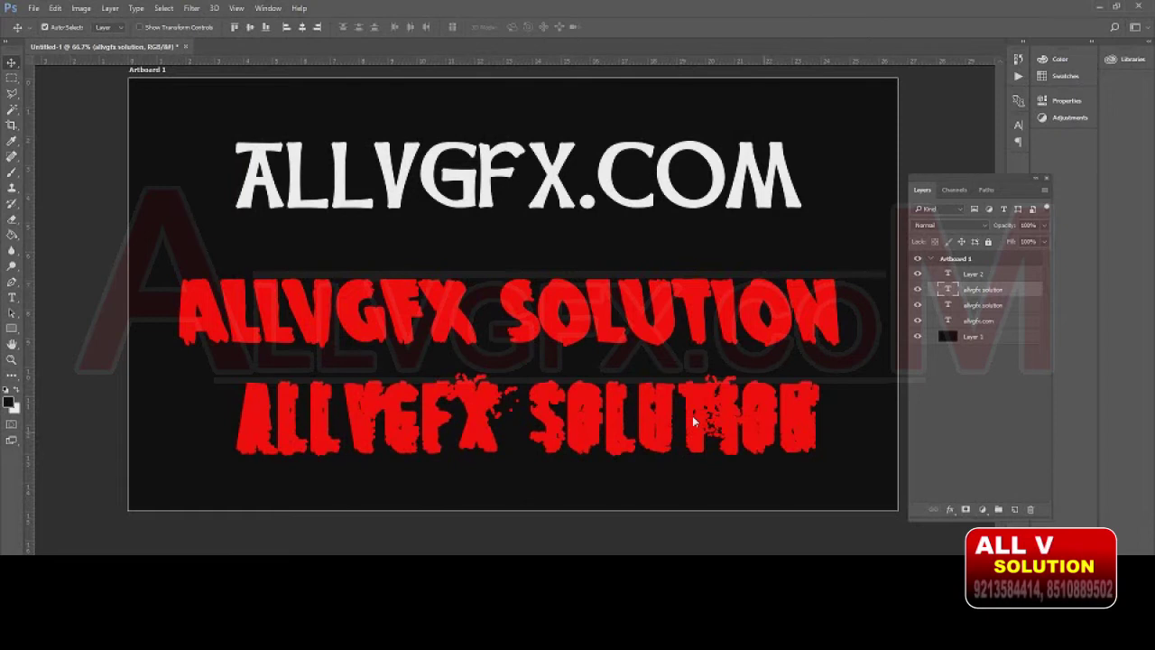
# - Retype the lower SNIPER text as a new short word
pyautogui.press('t')
pyautogui.click(607, 417)
pyautogui.hotkey('ctrl', 'a')
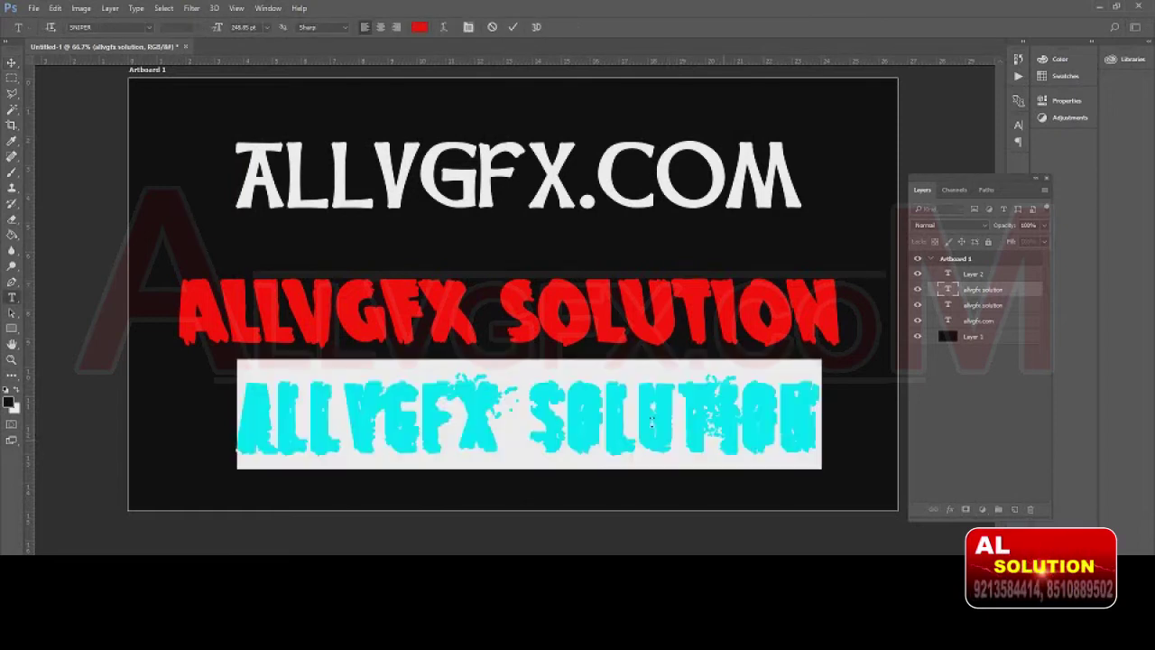
pyautogui.write('F')
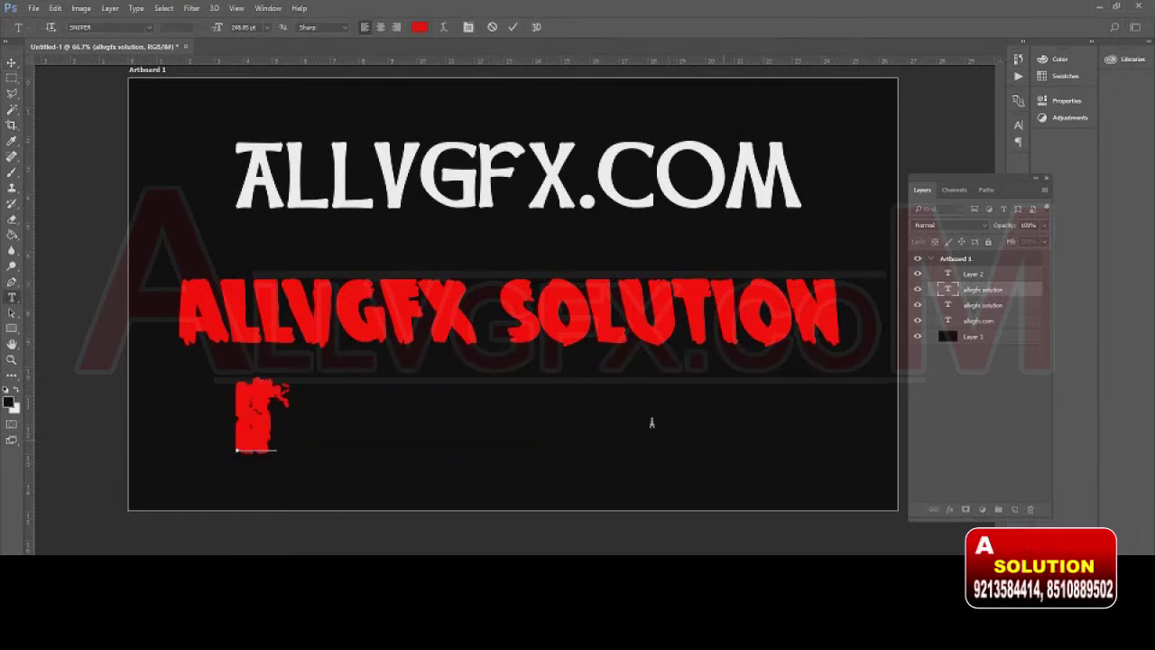
pyautogui.write('BBBOR')
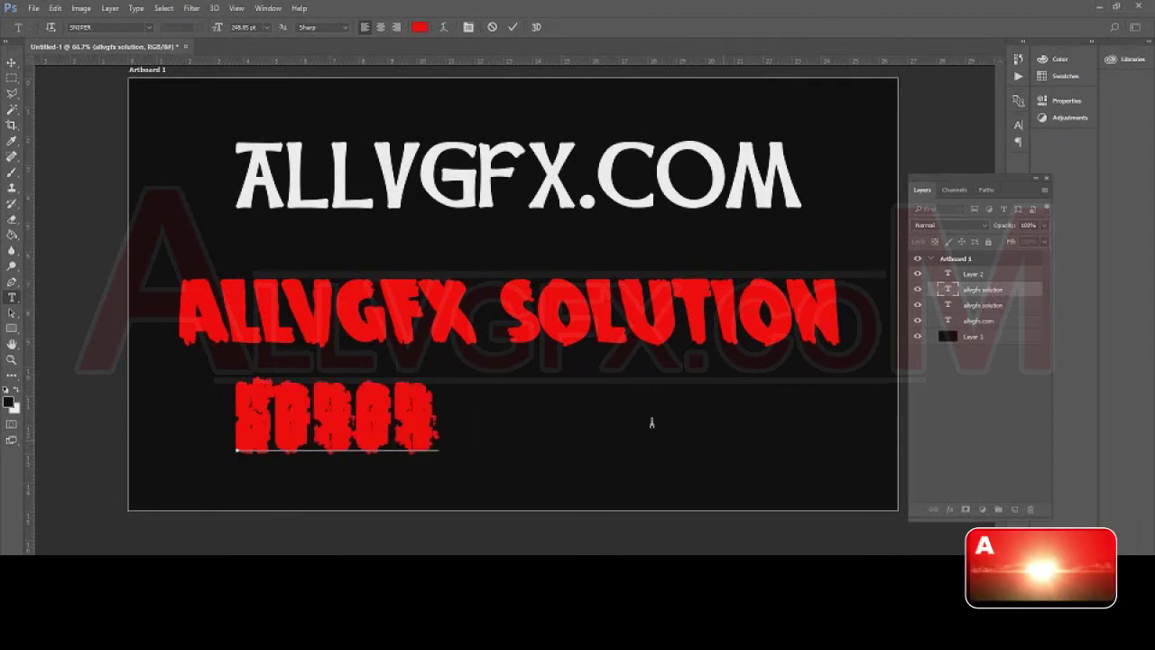
pyautogui.press('ctrl')
pyautogui.hotkey('ctrl', 'a')
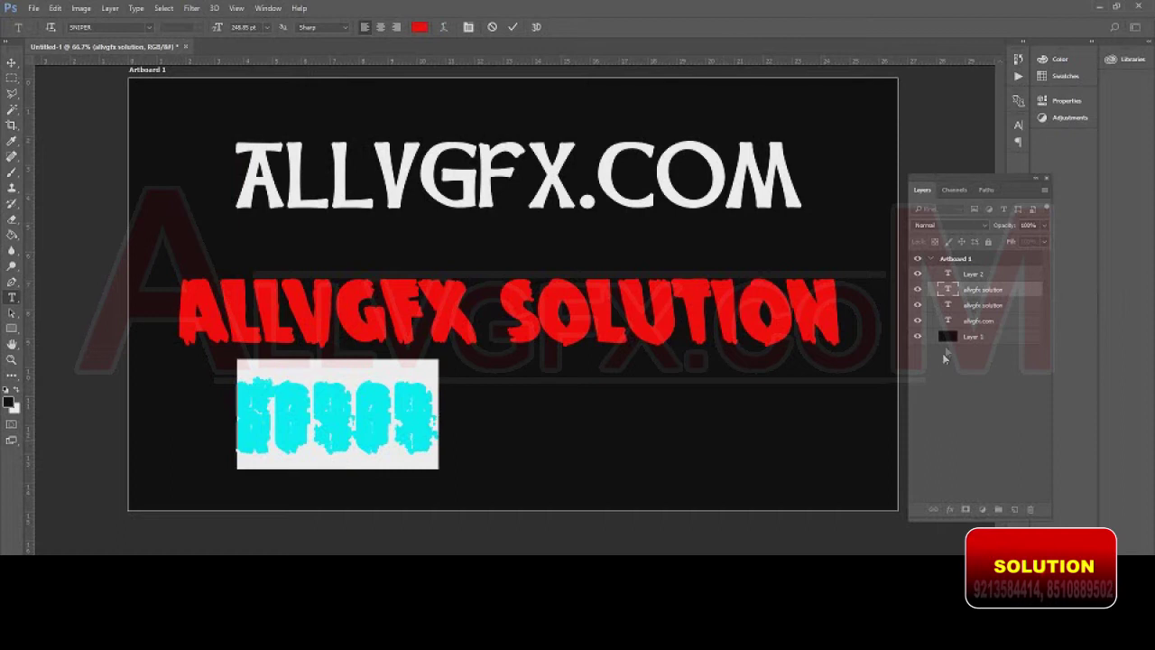
# - Change the new lower text's colour to white
pyautogui.hotkey('ctrl', 't')
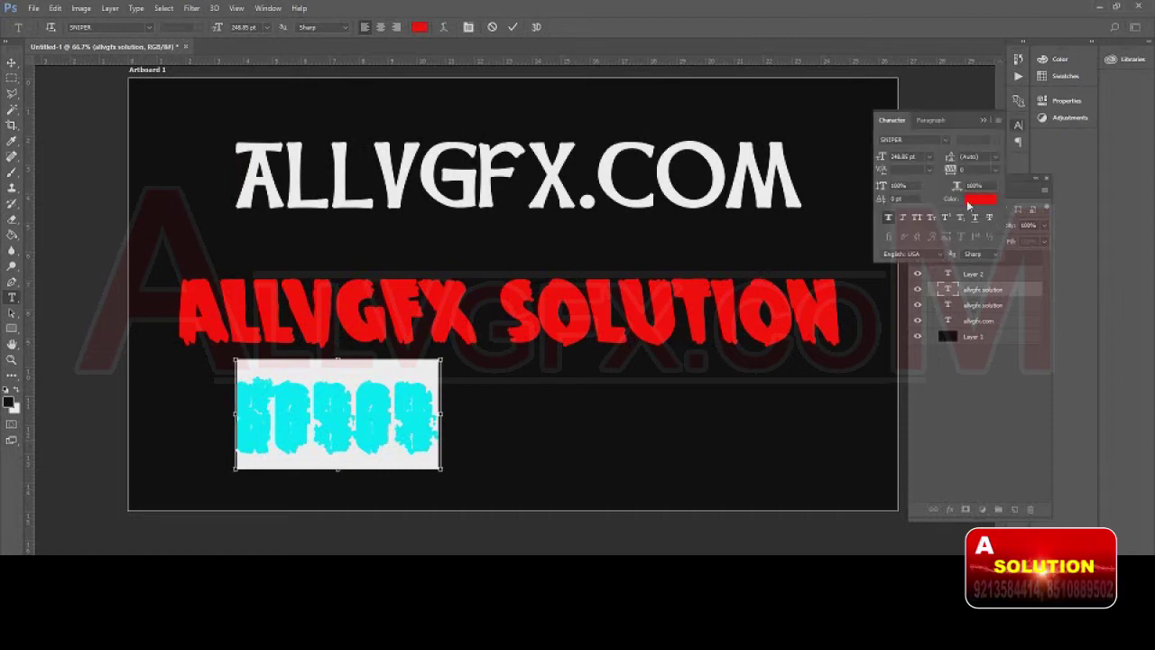
pyautogui.click(980, 199)
pyautogui.moveTo(687, 247); pyautogui.dragTo(683, 212)
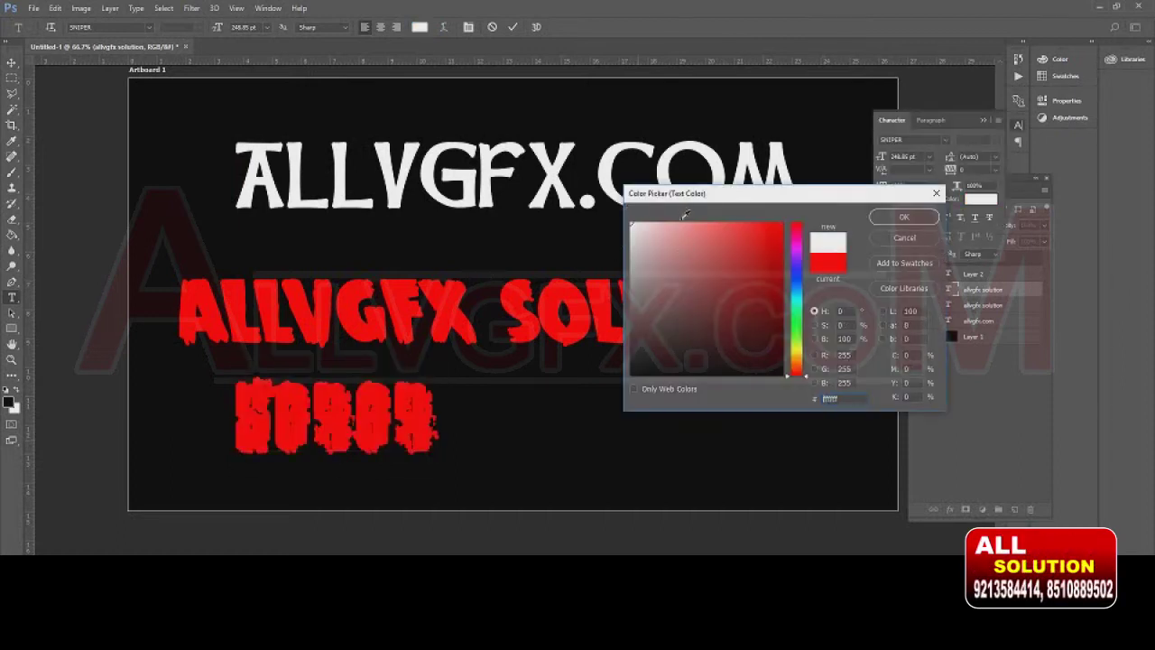
pyautogui.click(903, 217)
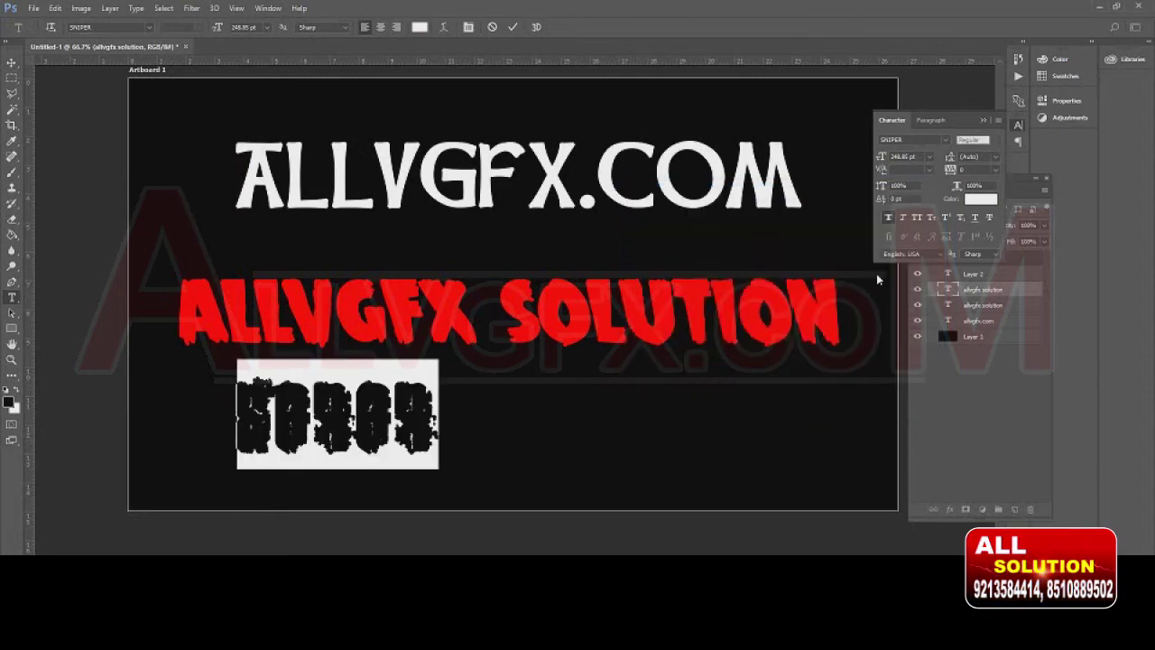
# - Move the white Horror text right and stretch it larger
pyautogui.click(12, 62)
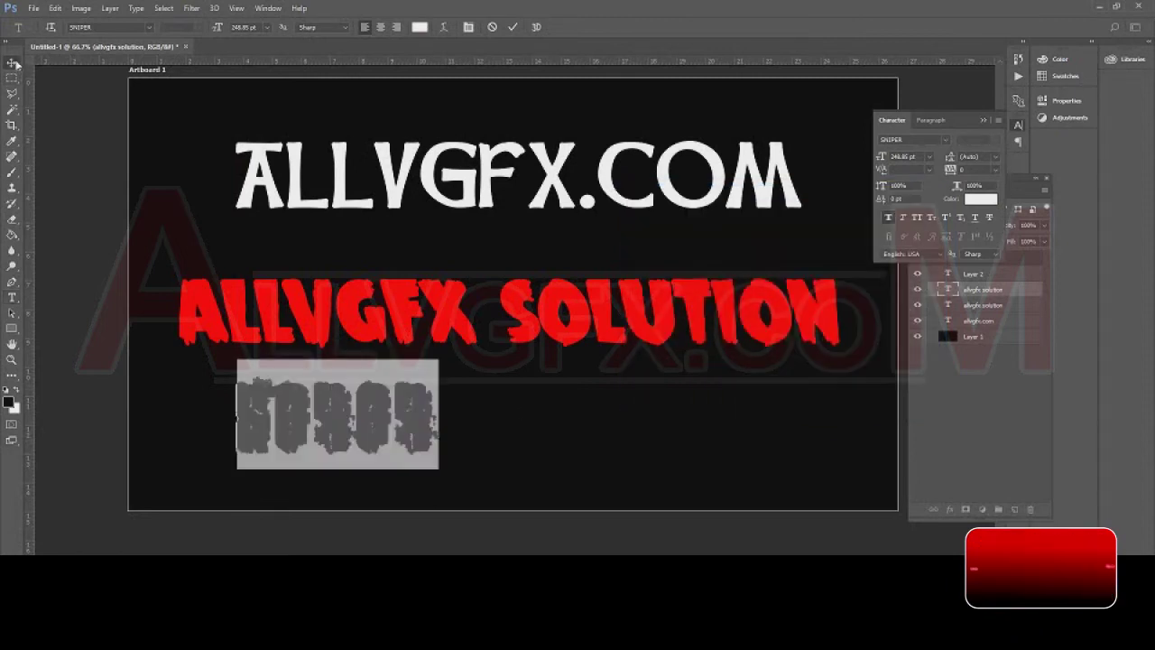
pyautogui.moveTo(419, 436)
pyautogui.mouseDown()
pyautogui.moveTo(462, 436)
pyautogui.moveTo(587, 485)
pyautogui.mouseUp()
pyautogui.hotkey('ctrl', 't')
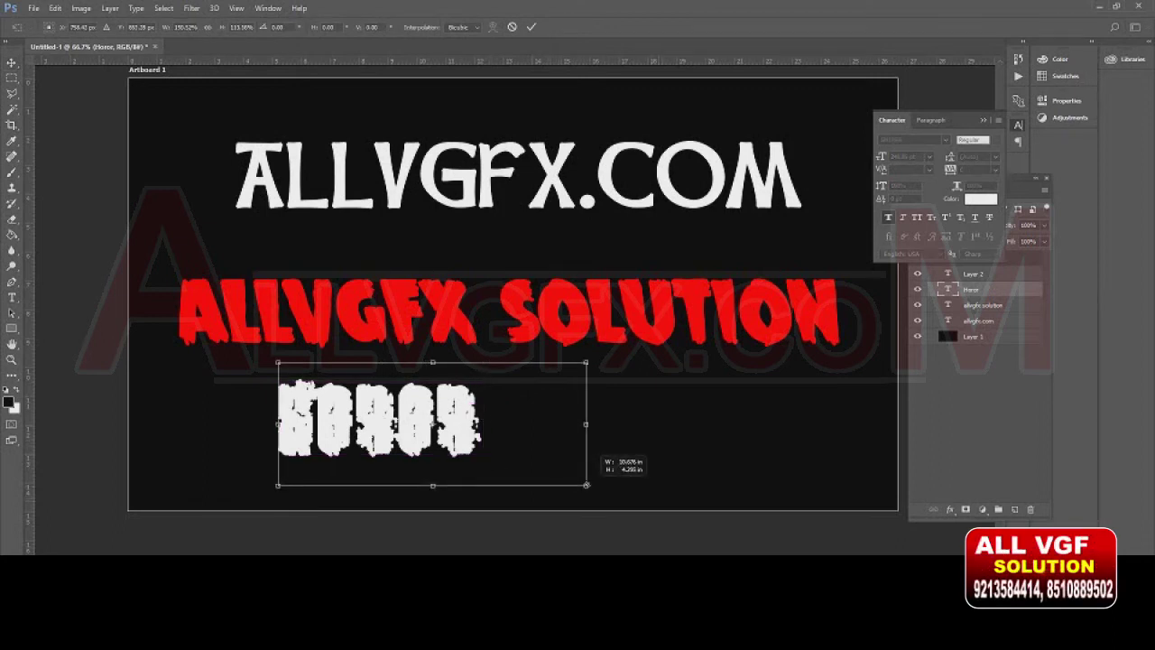
pyautogui.press('Return')
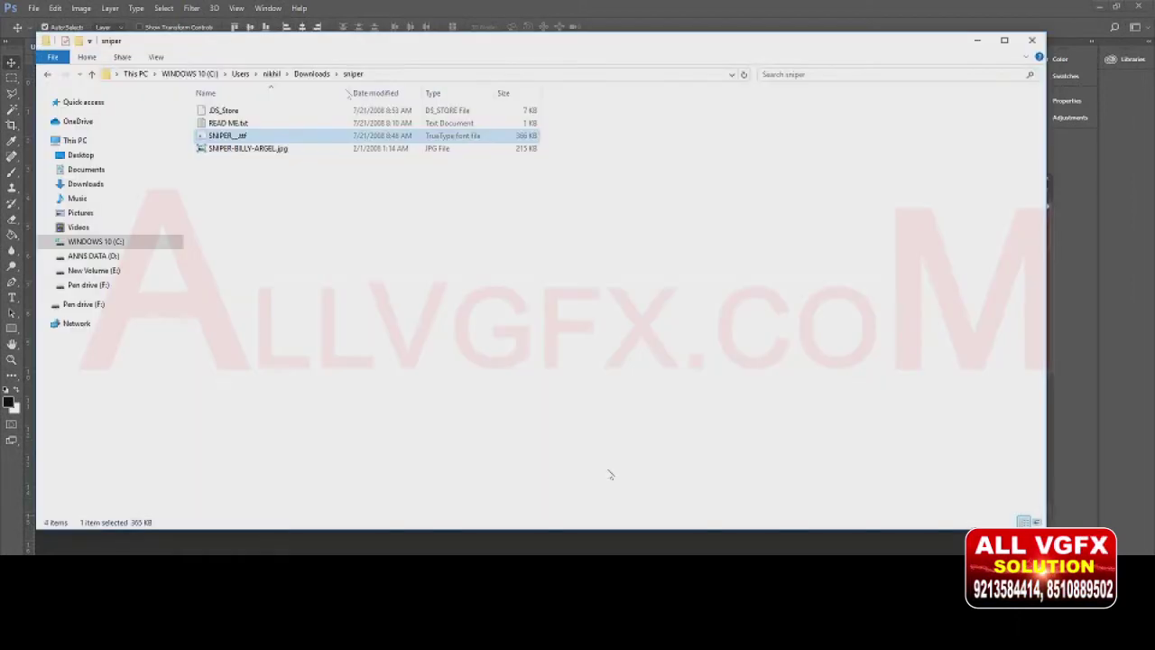
# - Preview the SNIPER font file, then close the preview and the font folder
pyautogui.press('Return')
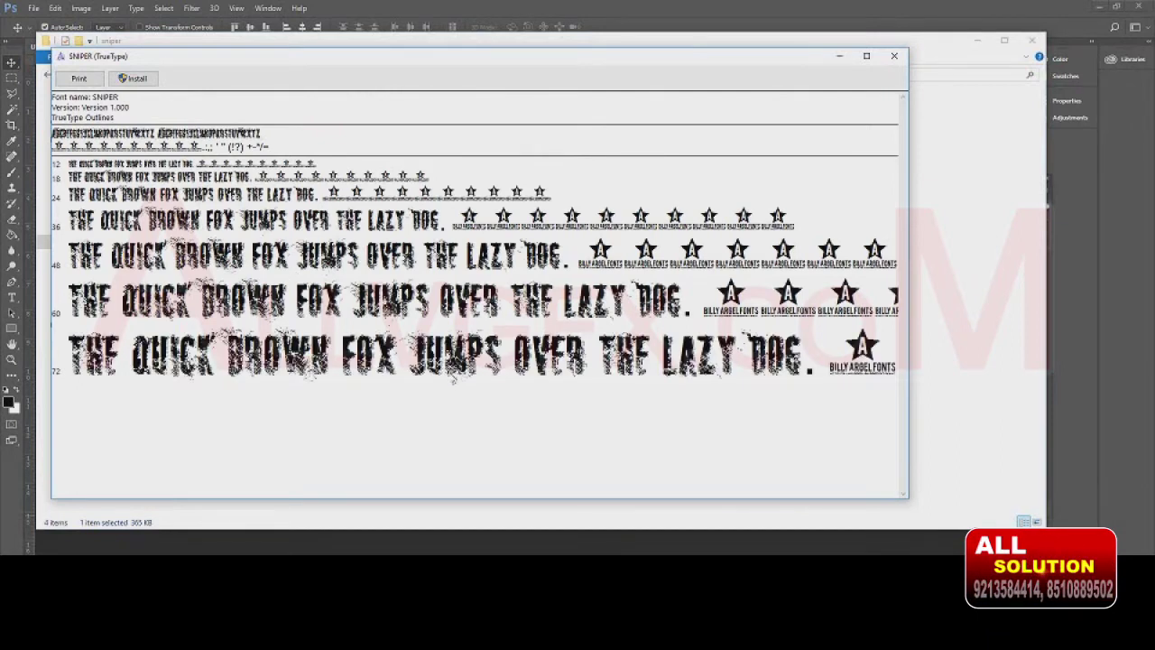
pyautogui.click(895, 56)
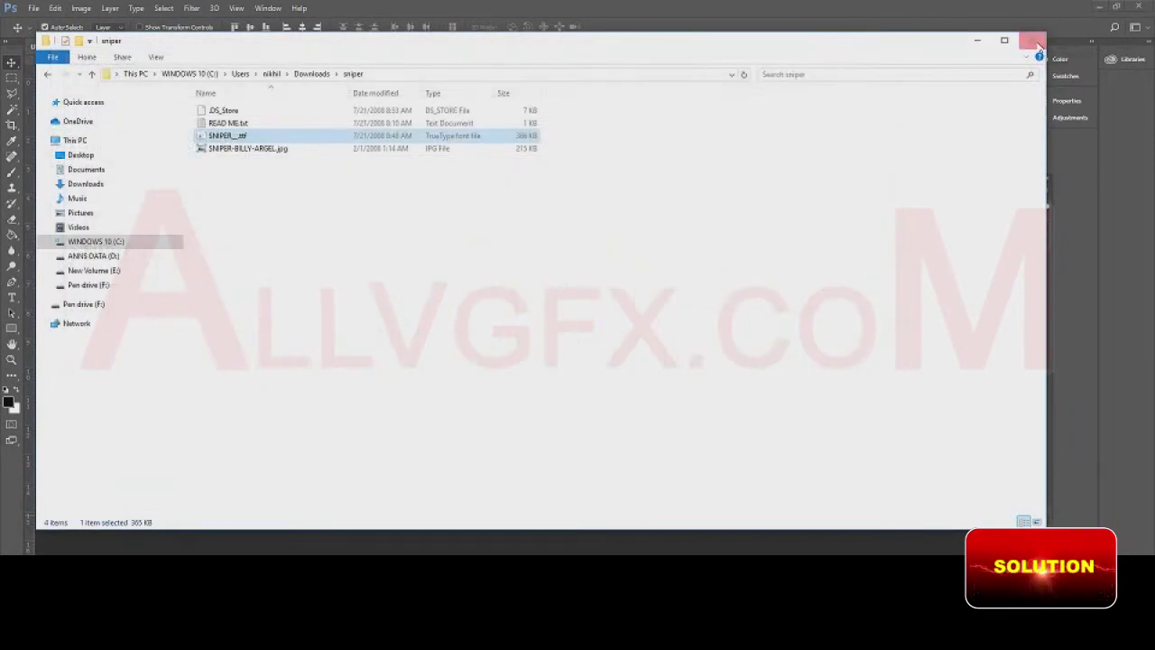
pyautogui.click(1032, 40)
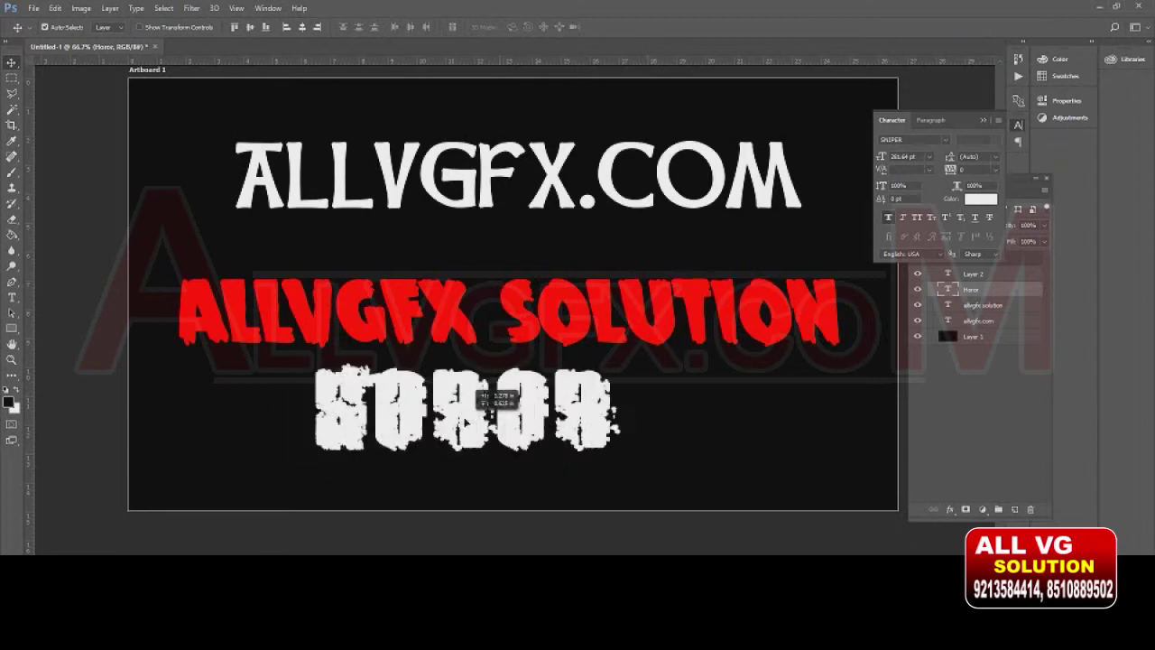
# - Centre the Horror text under the red line, then quit and discard Untitled-1 changes
pyautogui.moveTo(437, 444); pyautogui.dragTo(515, 446)
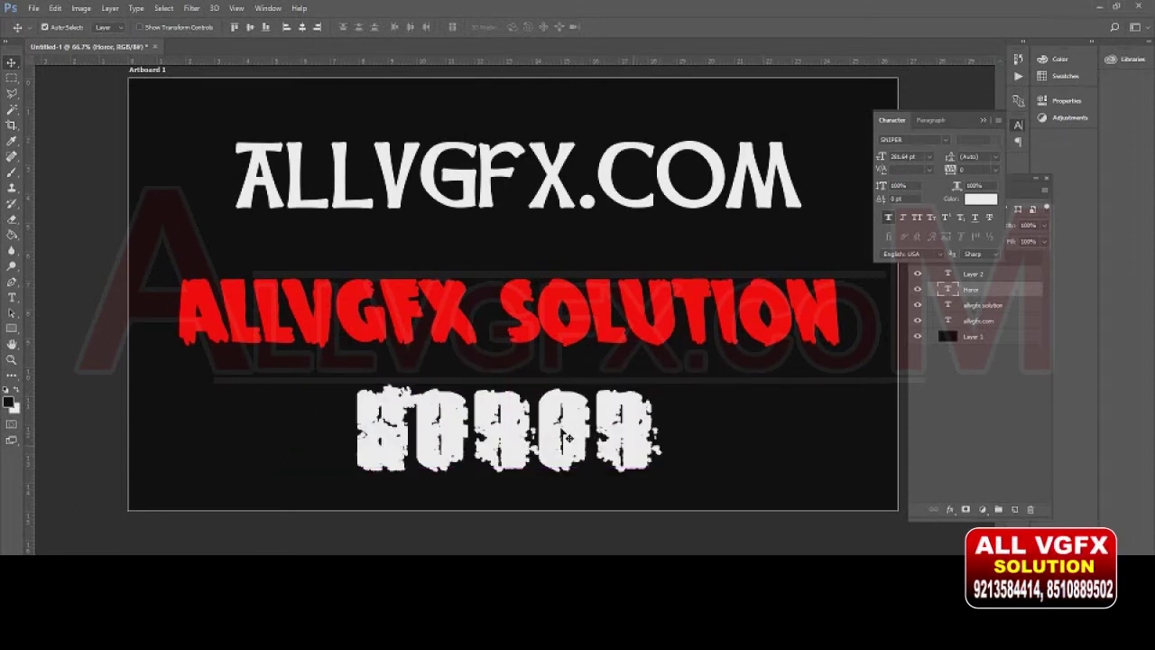
pyautogui.hotkey('ctrl', 'q')
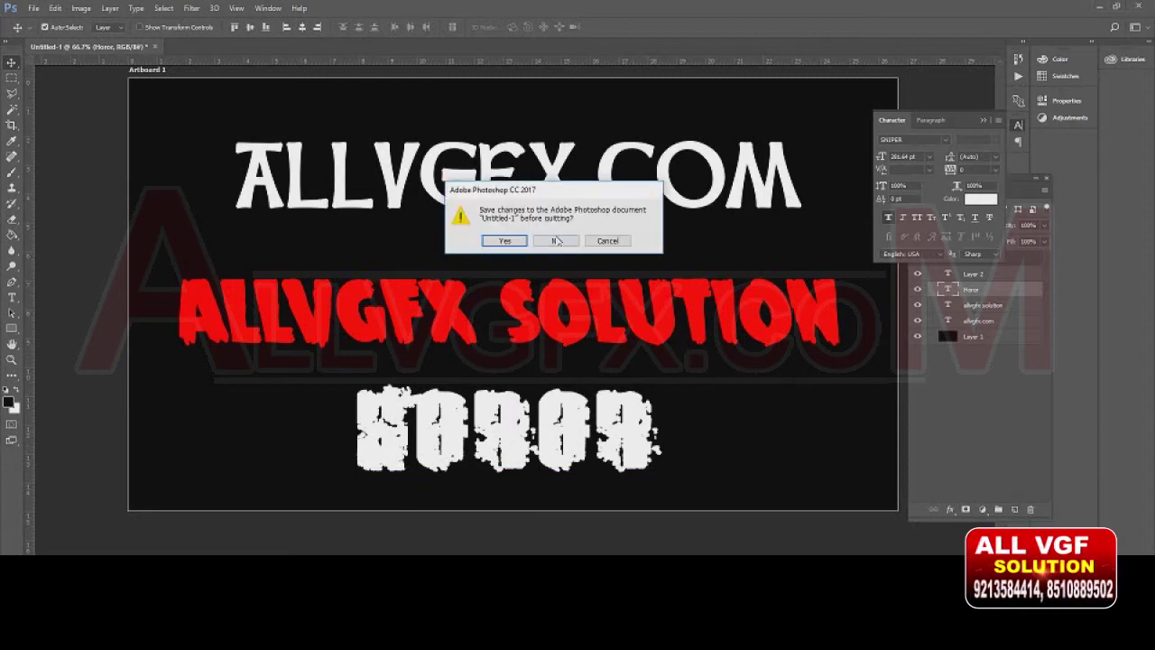
pyautogui.click(557, 240)
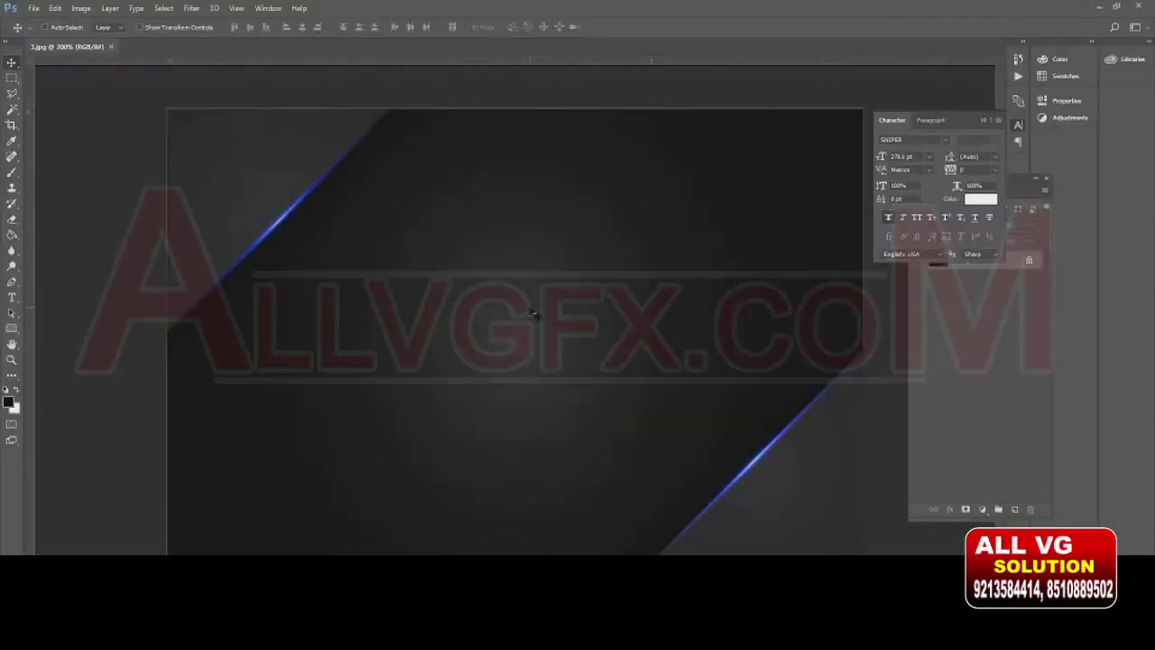
# - Tint the background reddish brown with Color Balance: Cyan-Red +100, Yellow-Blue -38
pyautogui.hotkey('ctrl', 'b')
pyautogui.moveTo(147, 313); pyautogui.dragTo(198, 312)
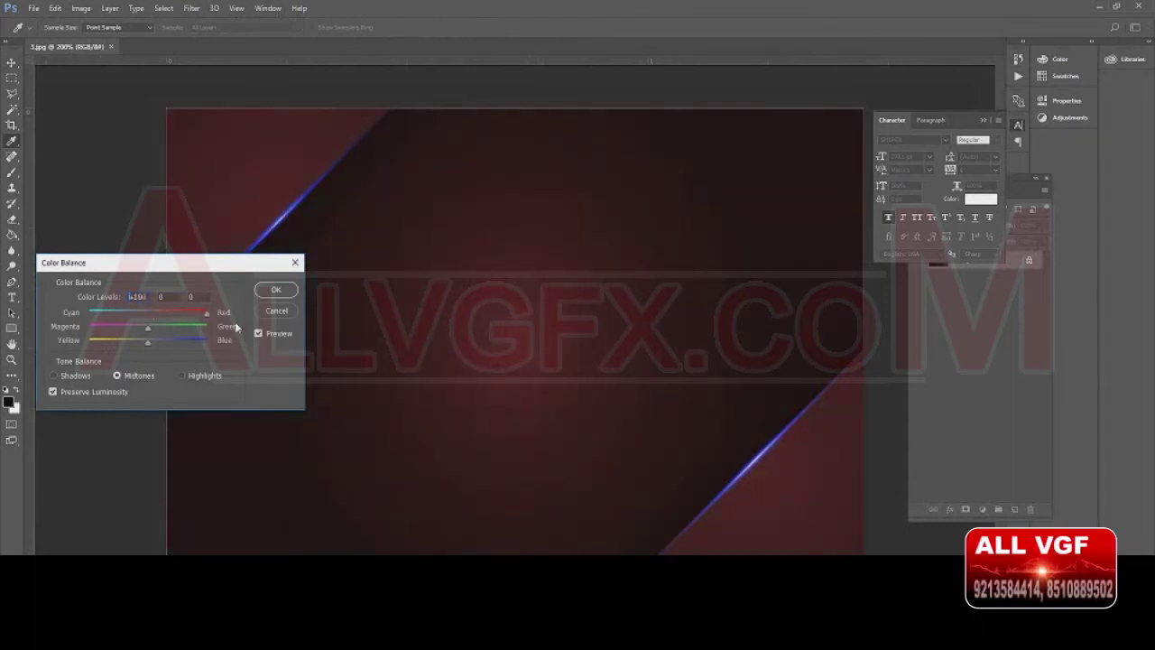
pyautogui.moveTo(148, 344); pyautogui.dragTo(113, 344)
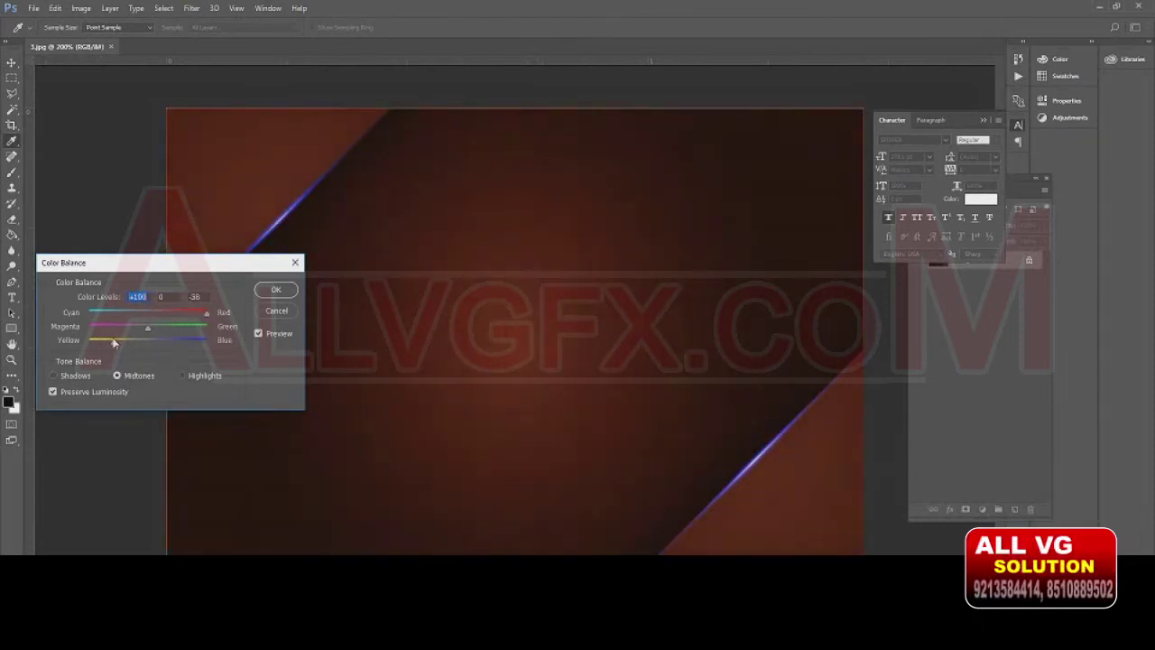
pyautogui.click(275, 289)
# - Switch to the Move tool, show the Info panel and bring up Image Size
pyautogui.press('v')
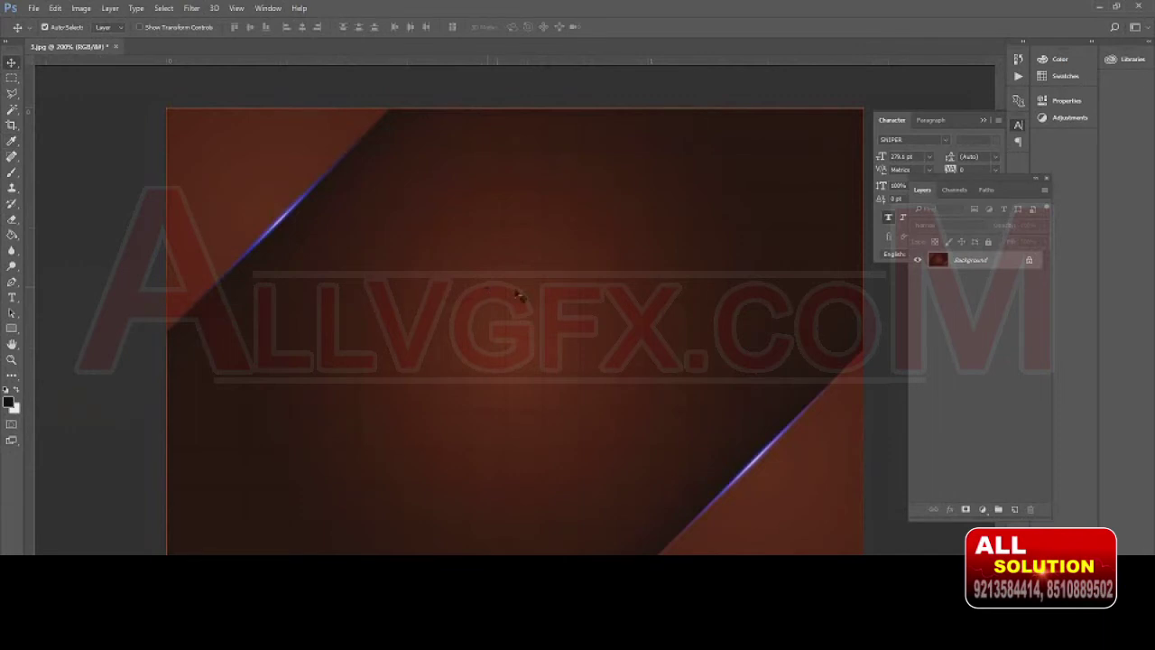
pyautogui.press('F8')
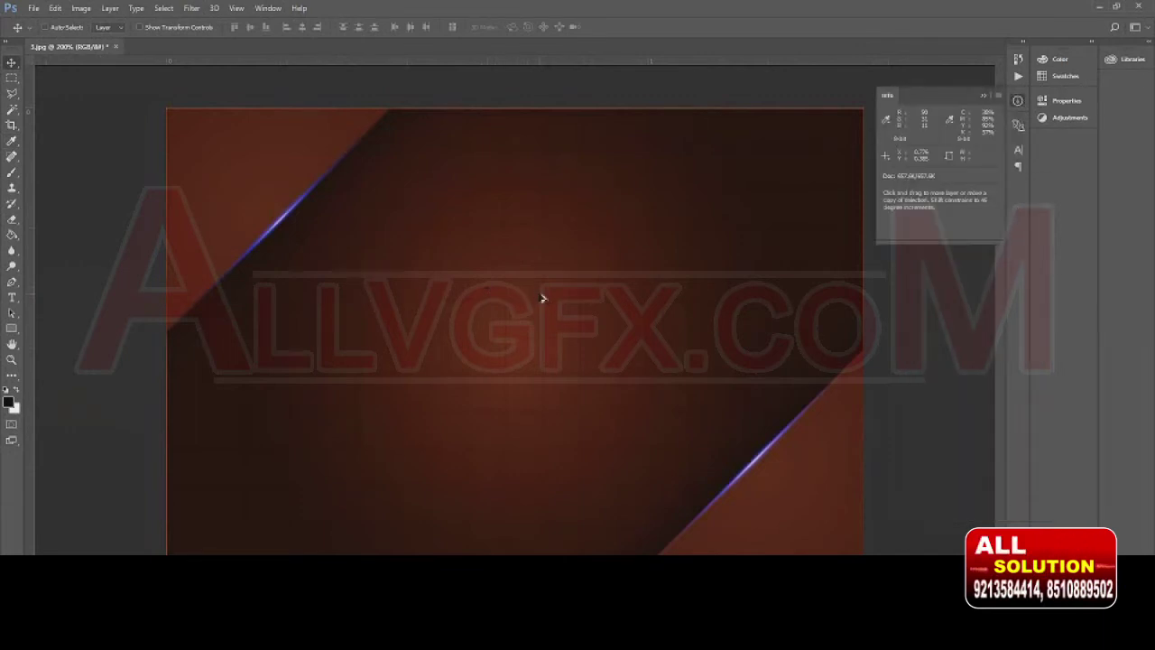
pyautogui.hotkey('ctrl', 'alt', 'i')
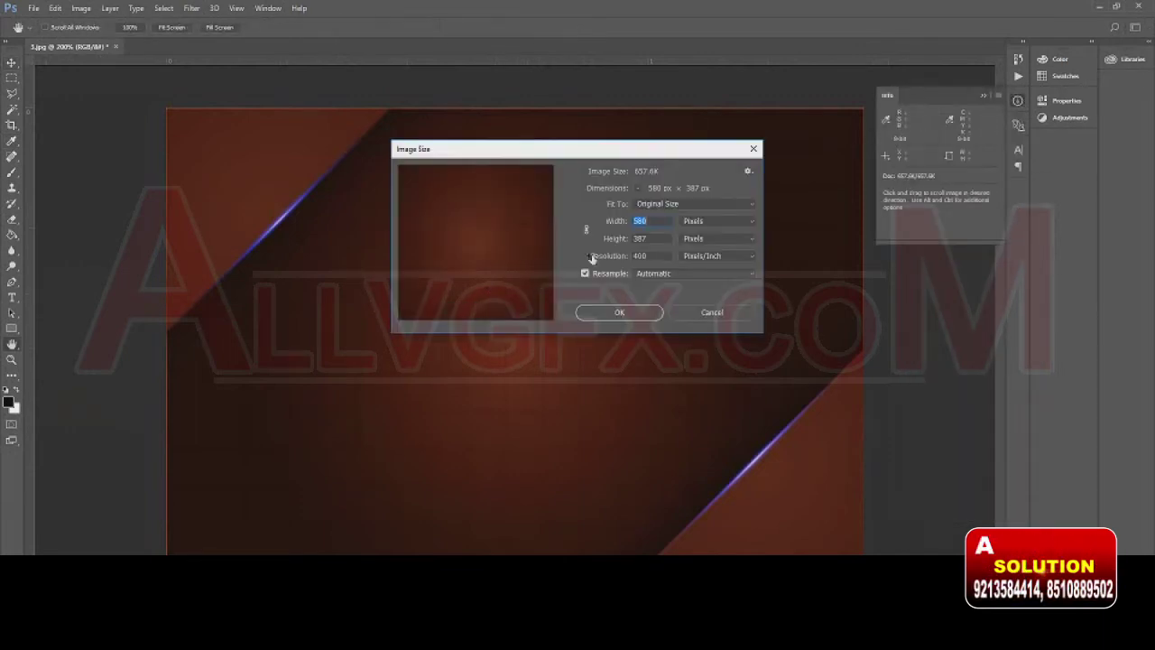
# - Make a first attempt at a 1280 × 720 image size and zoom to check it
pyautogui.write('1280 px x ')
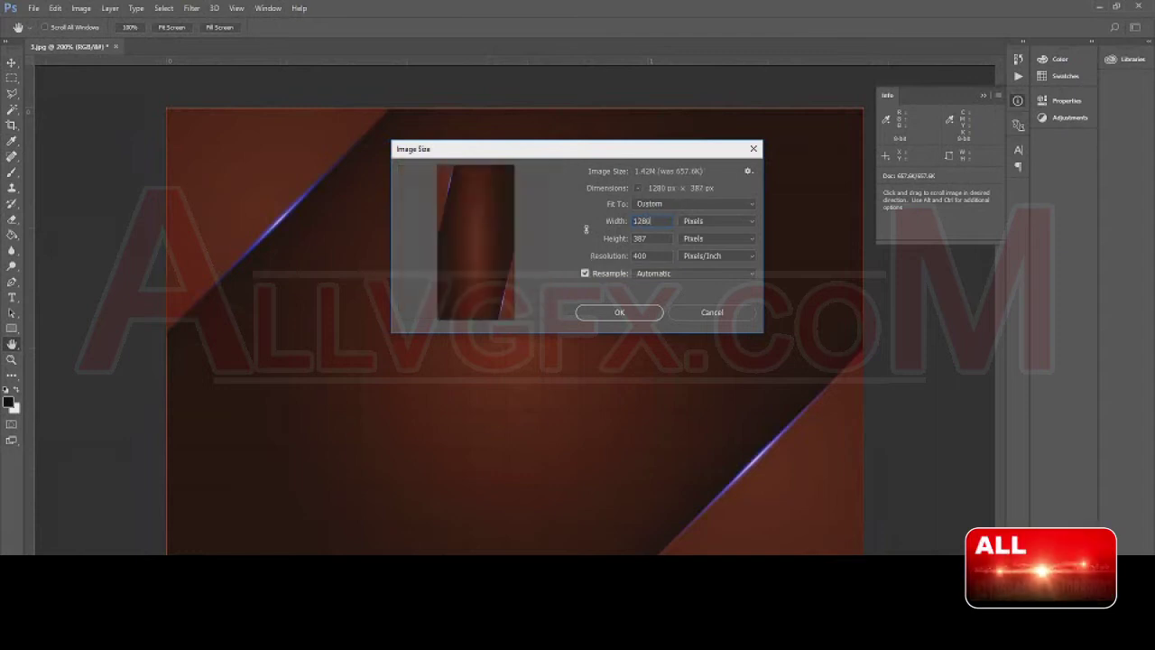
pyautogui.write('720')
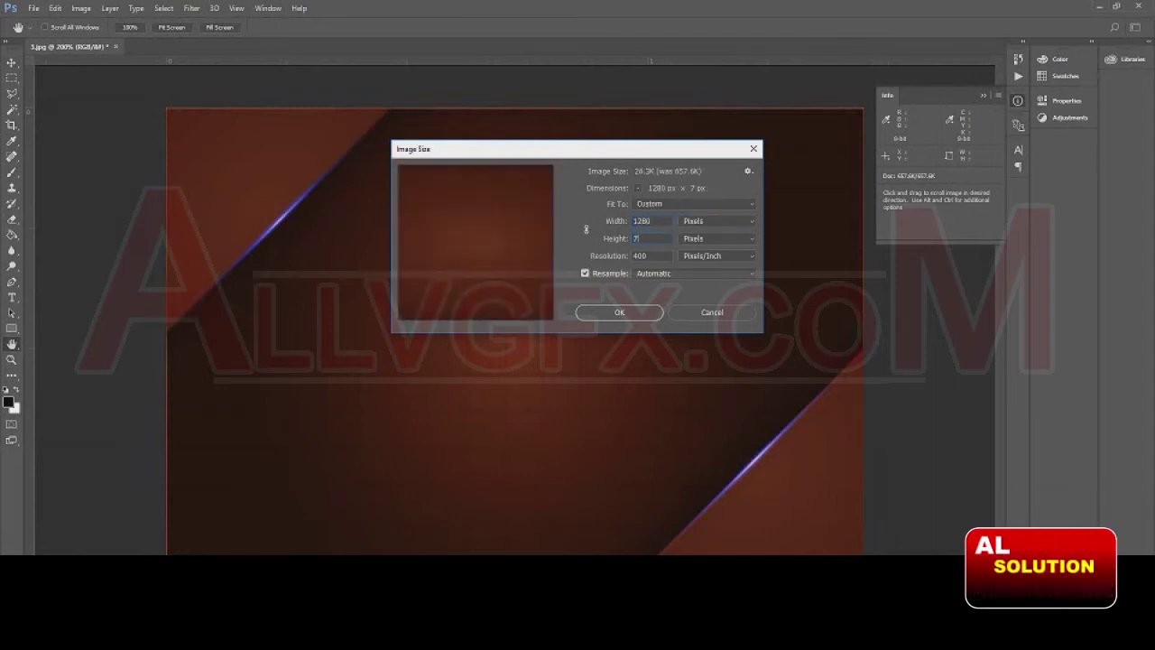
pyautogui.press('Tab')
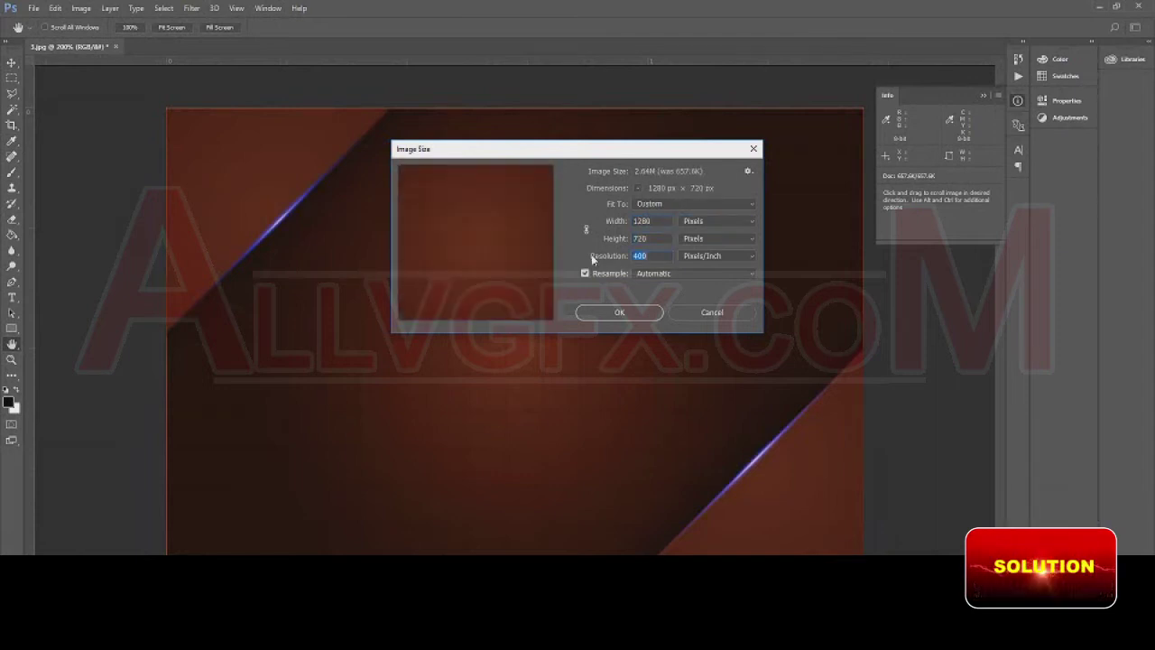
pyautogui.write('72')
pyautogui.press('Return')
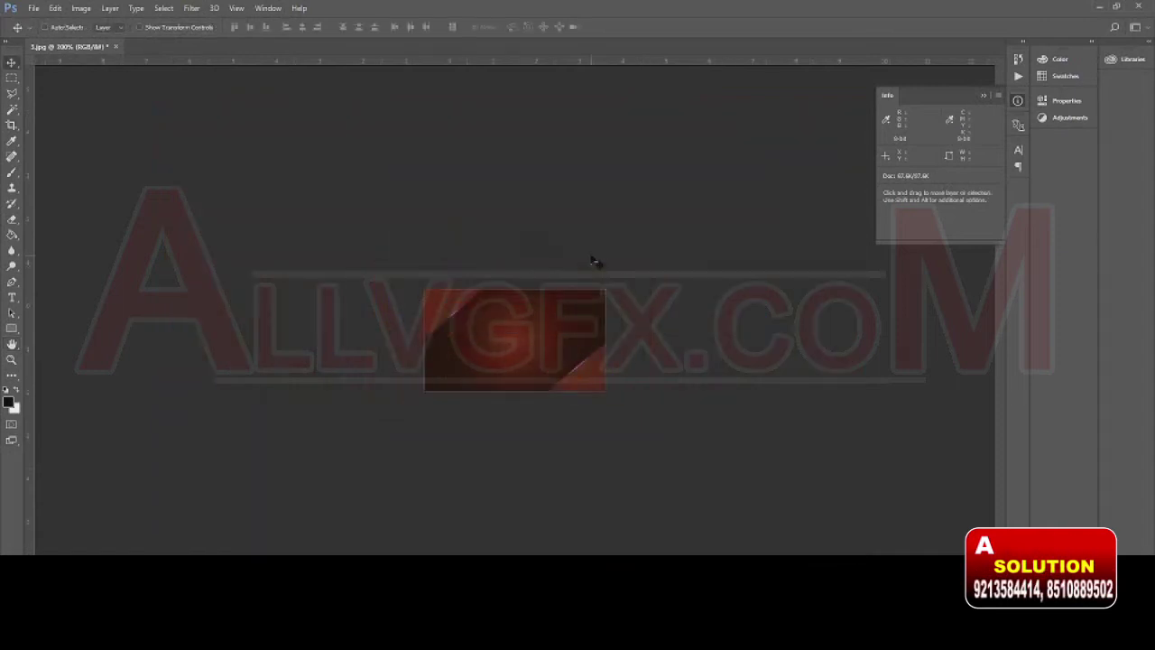
pyautogui.hotkey('ctrl', '+')
pyautogui.hotkey('ctrl', '+')
pyautogui.hotkey('ctrl', '+')
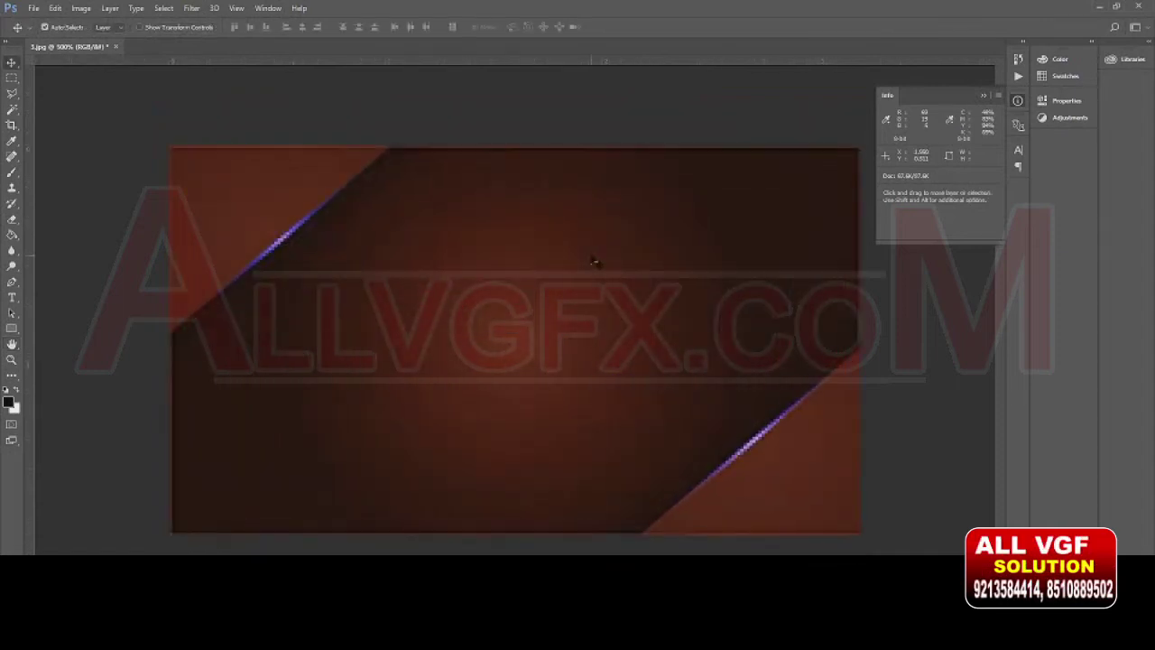
pyautogui.hotkey('ctrl', '-')
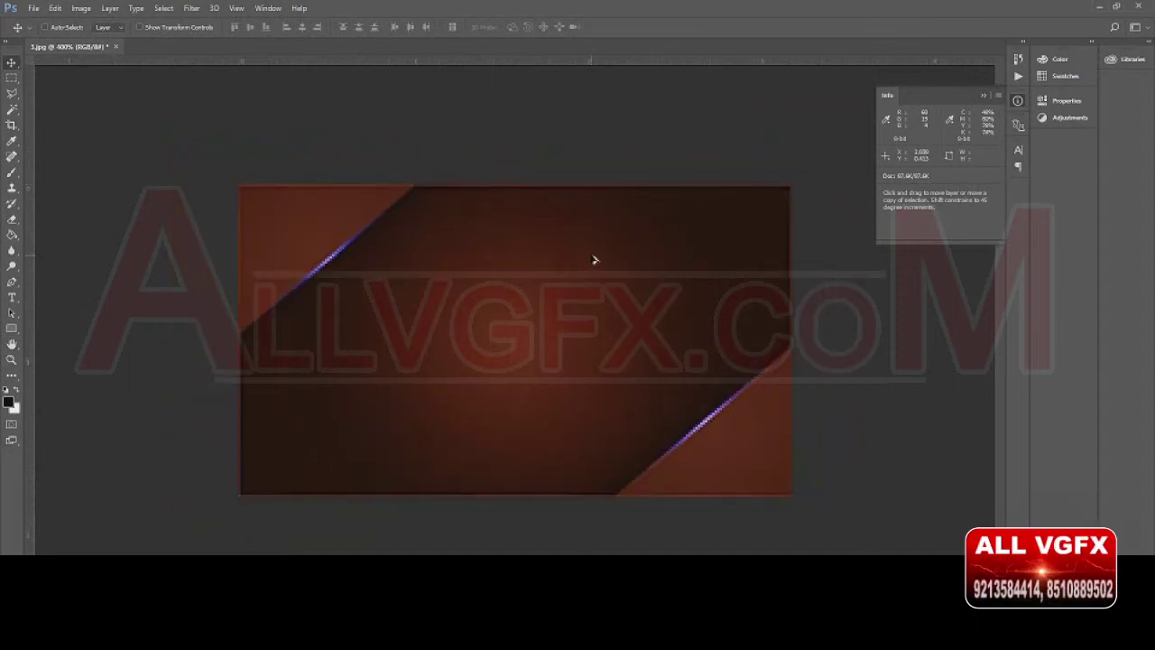
pyautogui.hotkey('ctrl', '-')
pyautogui.hotkey('ctrl', '+')
# - Resize the image to width 1280, height 720 px and view it at 100%
pyautogui.hotkey('ctrl', 'alt', 'i')
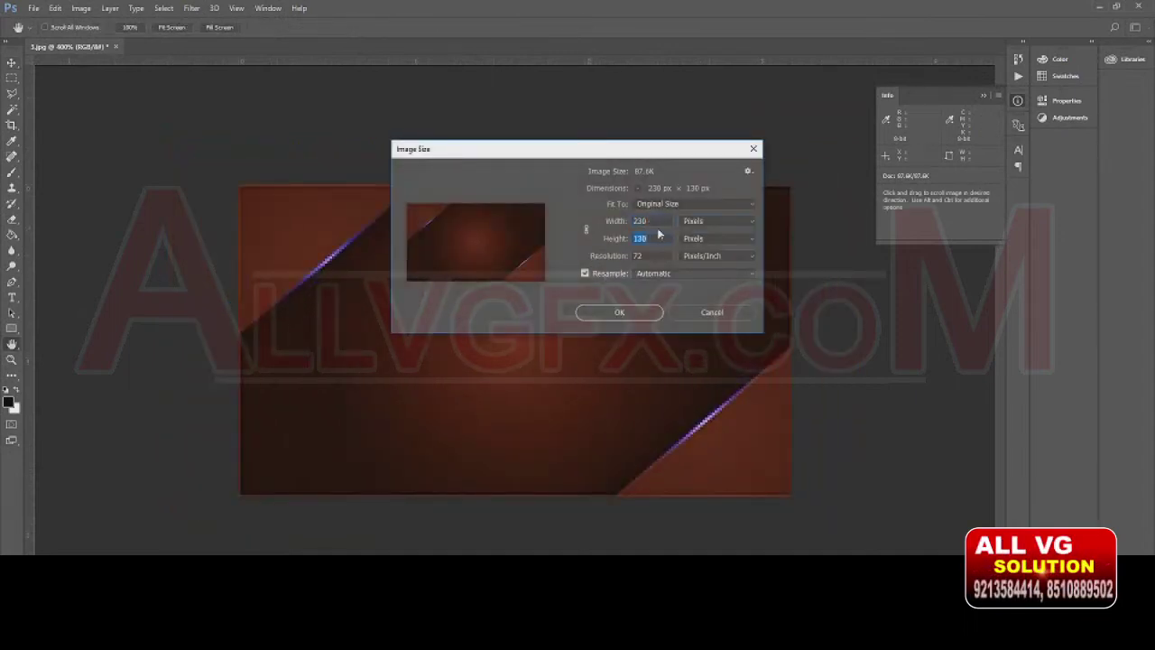
pyautogui.write('1280')
pyautogui.press('Tab')
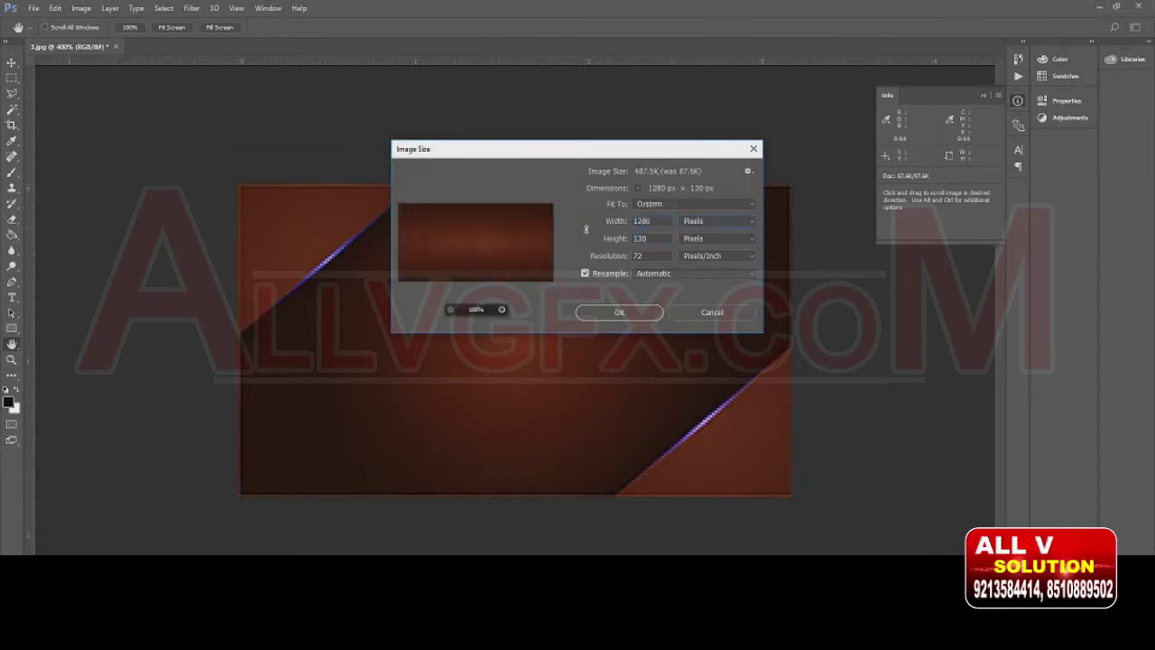
pyautogui.write('720')
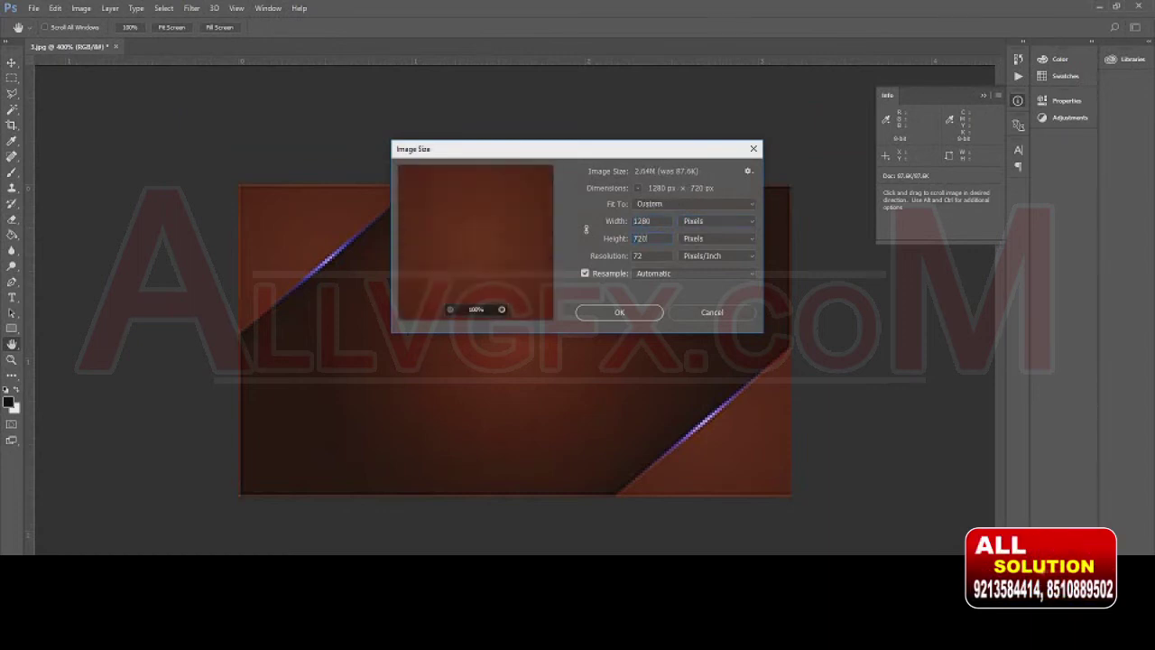
pyautogui.press('Return')
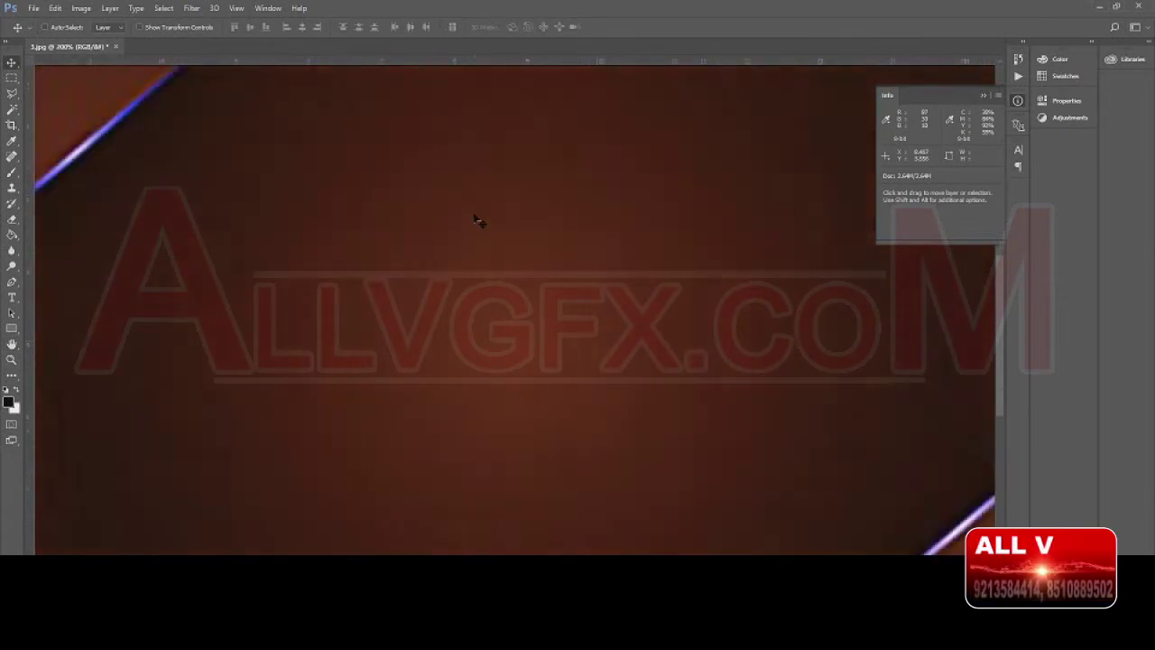
pyautogui.press('v')
pyautogui.hotkey('ctrl', '0')
pyautogui.hotkey('ctrl', '1')
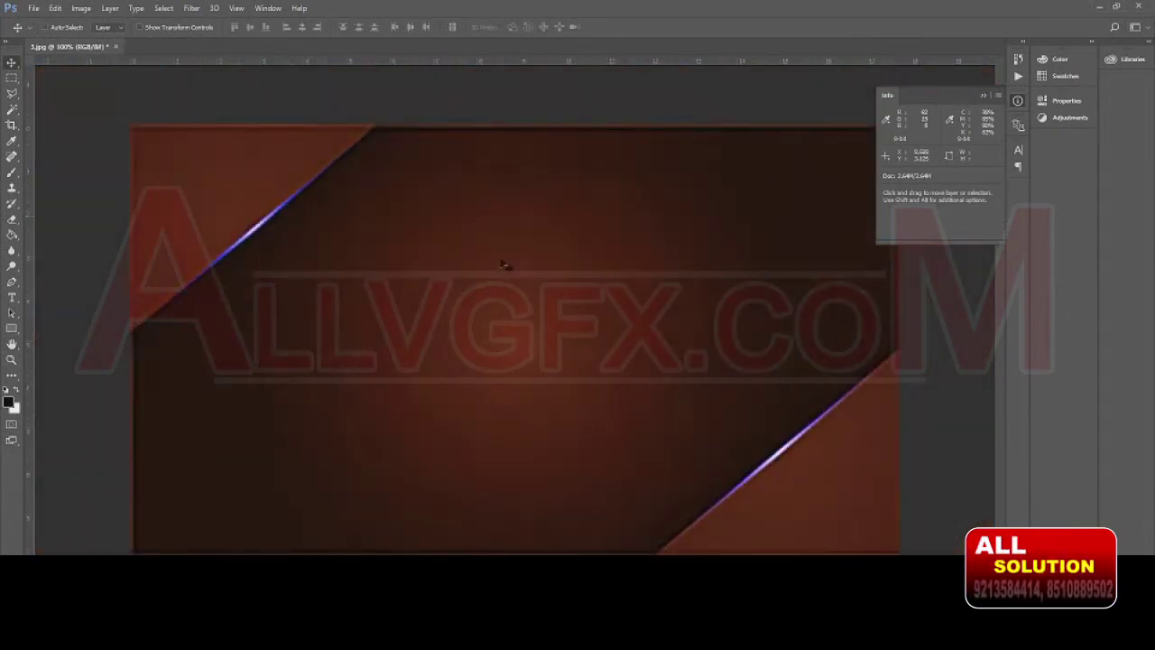
pyautogui.hotkey('ctrl', 'm')
# - Brighten the image by lifting the RGB curve in Curves
pyautogui.moveTo(299, 362); pyautogui.dragTo(293, 334)
pyautogui.click(513, 262)
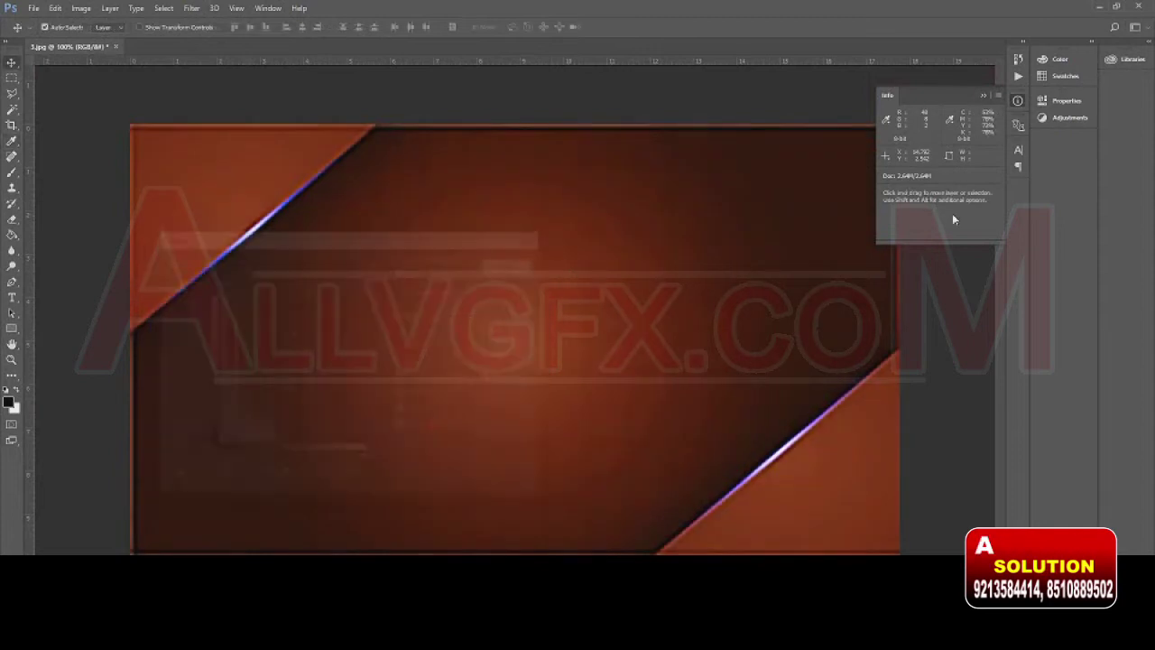
pyautogui.click(1018, 100)
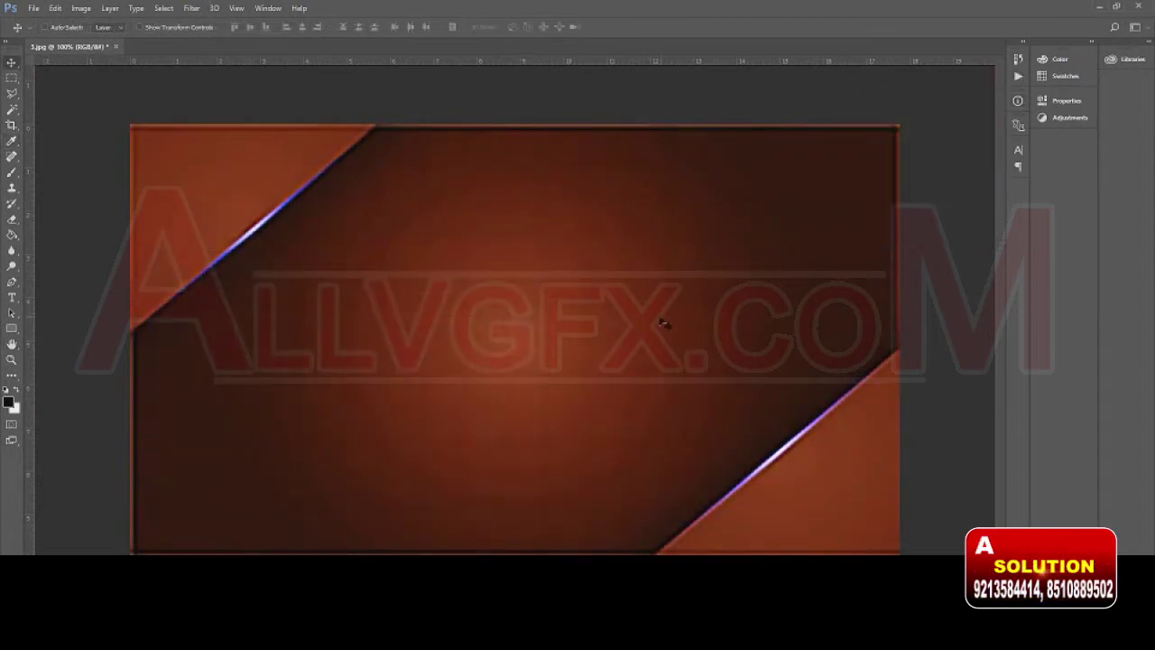
# - Push the Color Balance midtones strongly to red, then select the whole canvas
pyautogui.hotkey('ctrl', 'b')
pyautogui.moveTo(148, 312); pyautogui.dragTo(217, 317)
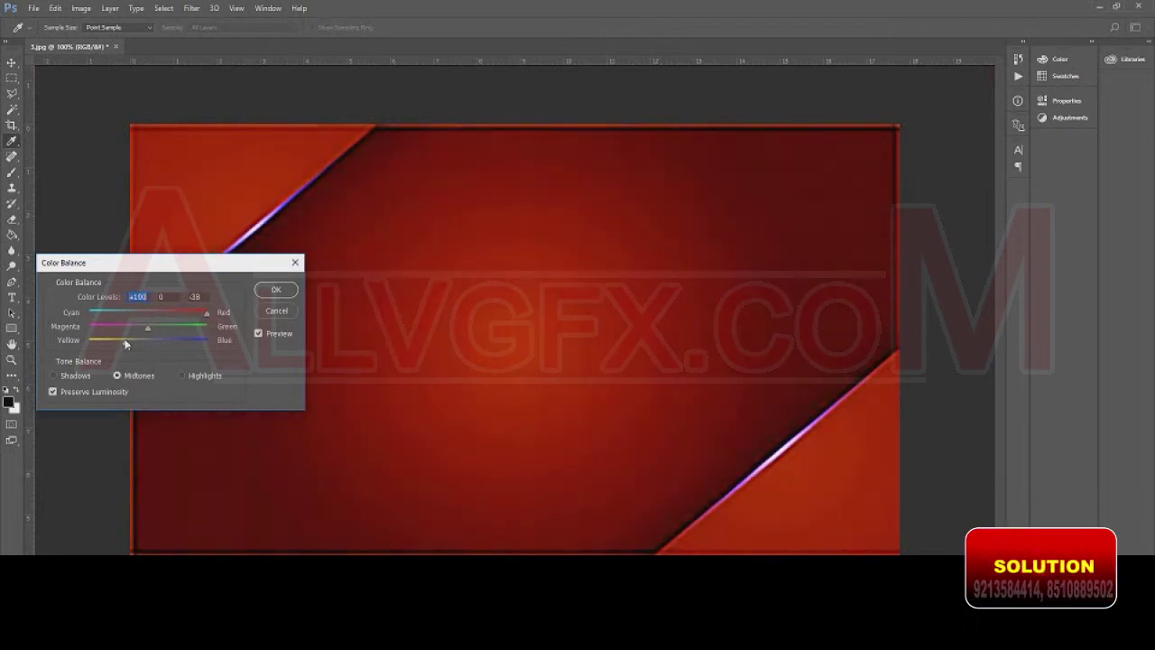
pyautogui.click(276, 290)
pyautogui.hotkey('ctrl', 'a')
# - Duplicate the red background to Layer 1 and rotate the copy about 167°
pyautogui.hotkey('ctrl', 't')
pyautogui.moveTo(777, 424); pyautogui.dragTo(640, 391)
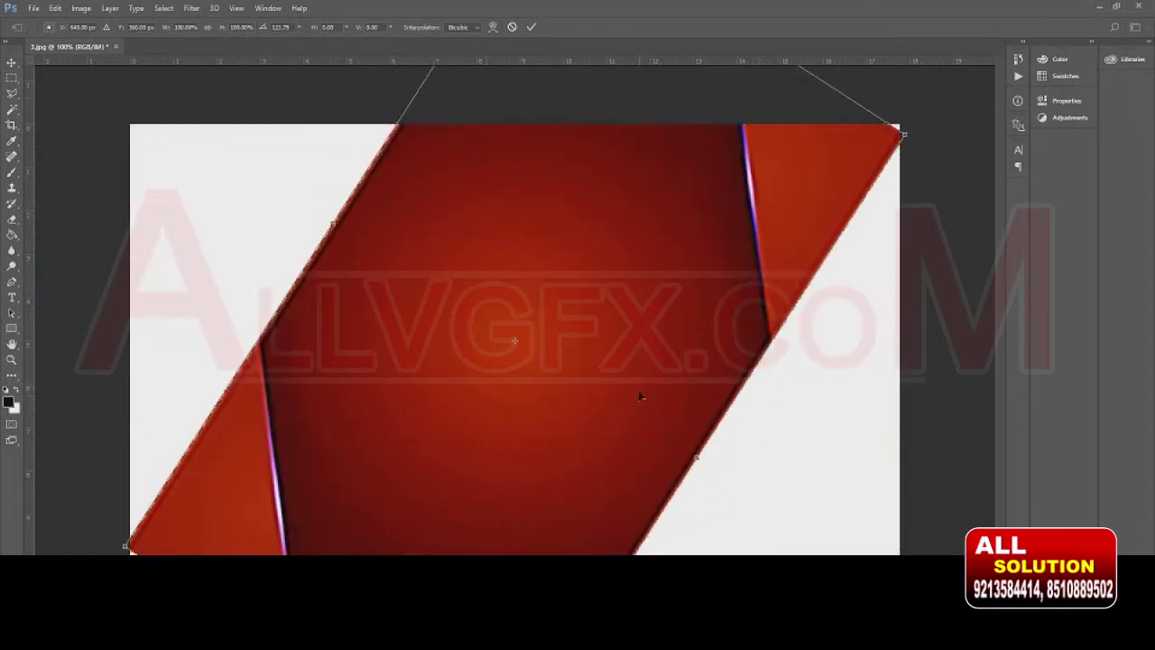
pyautogui.press('Return')
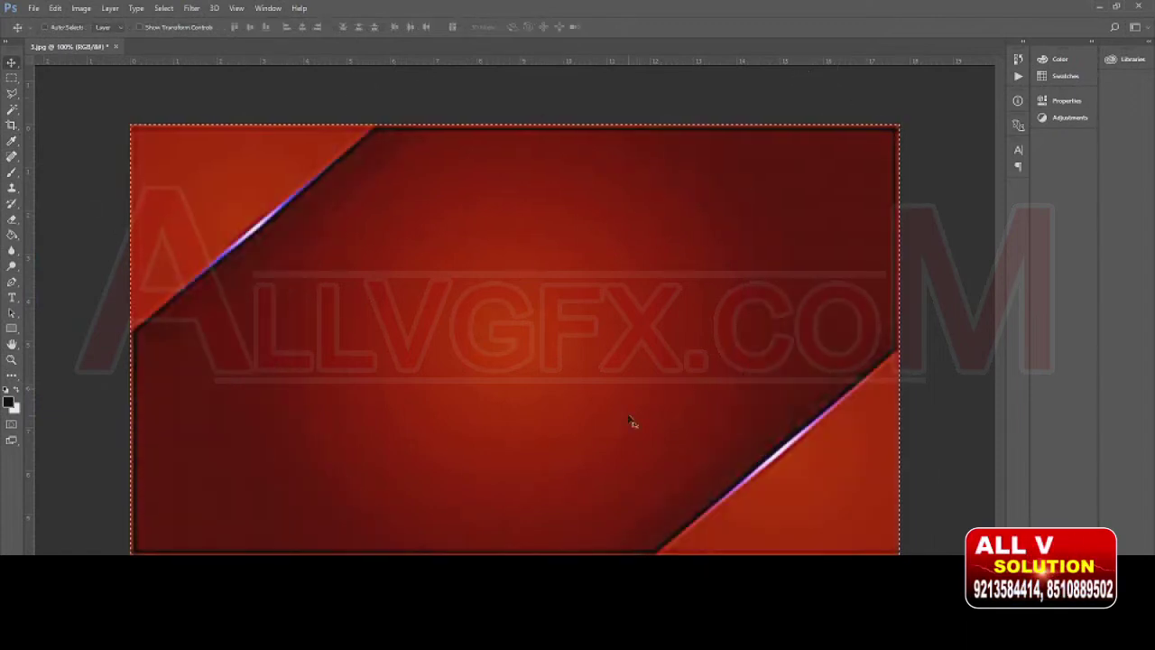
pyautogui.hotkey('ctrl', 'j')
pyautogui.hotkey('ctrl', 't')
pyautogui.moveTo(538, 115); pyautogui.dragTo(538, 519)
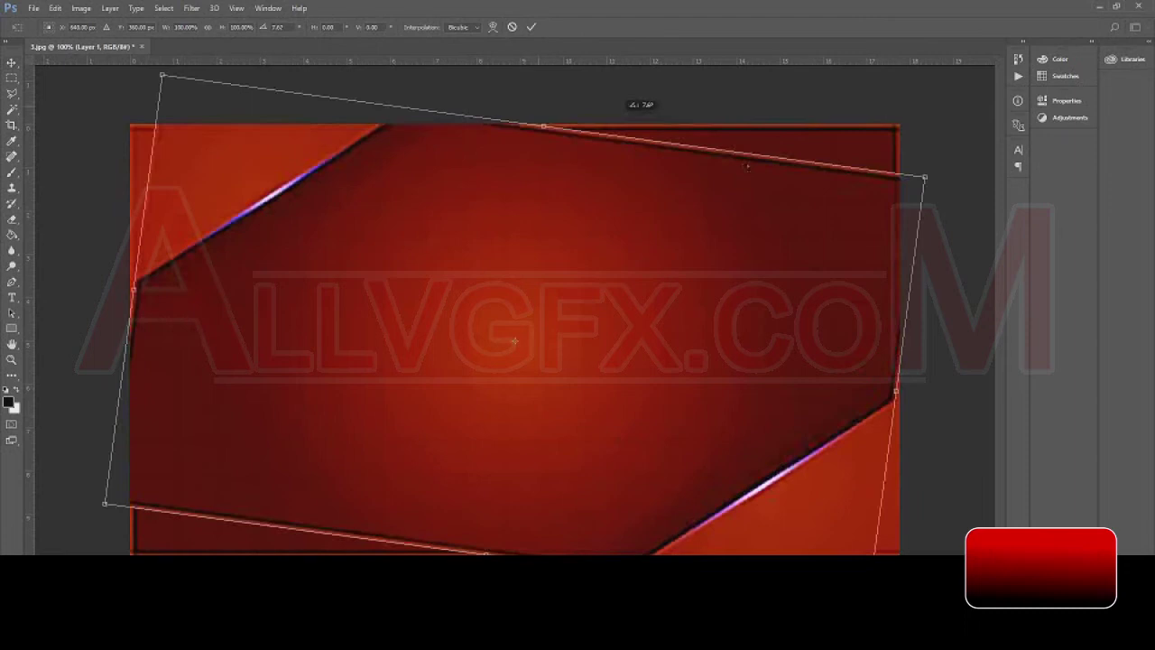
pyautogui.press('Return')
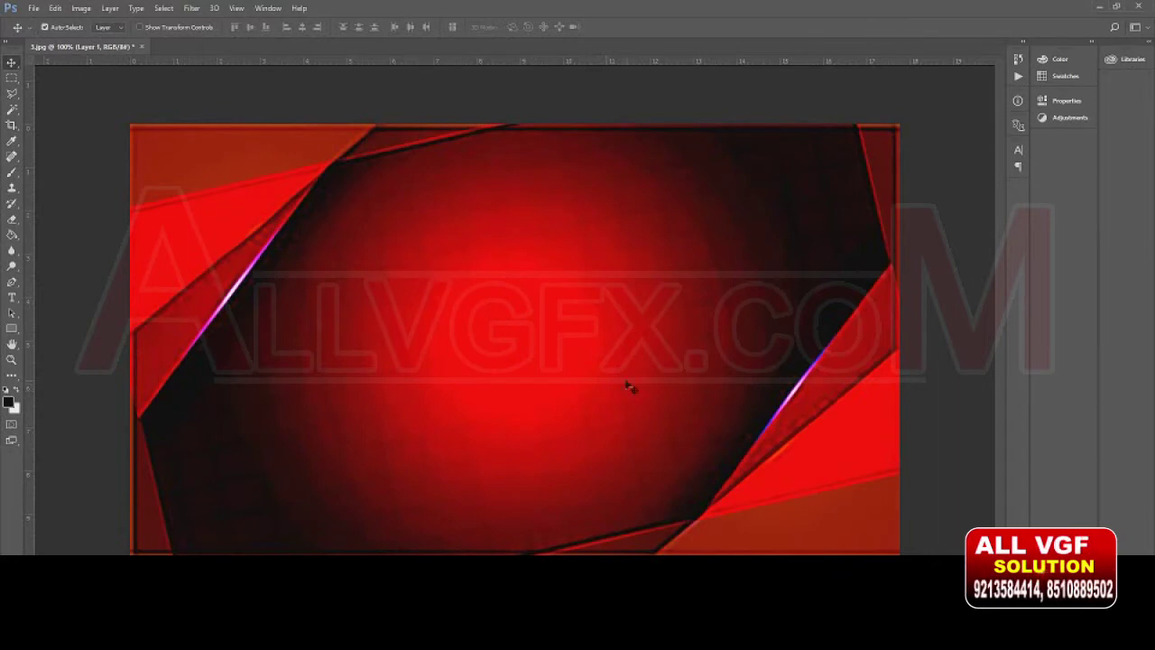
# - Add the SNIPER text line near the canvas centre in the distressed font
pyautogui.press('t')
pyautogui.click(412, 323)
pyautogui.write('S')
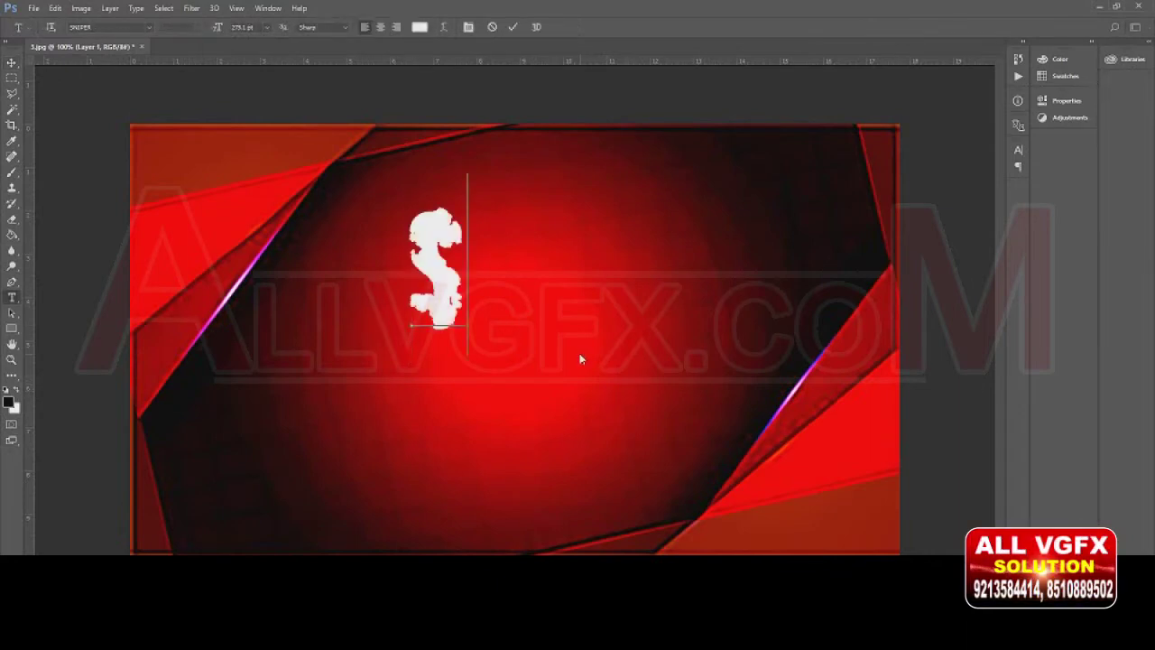
pyautogui.write('H')
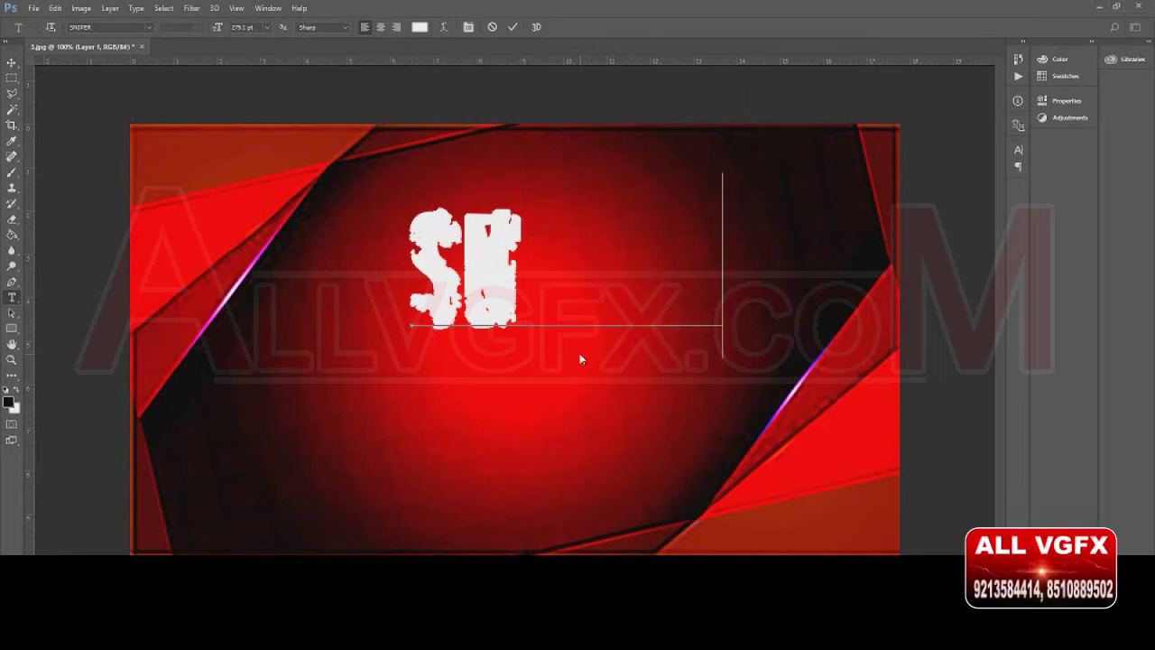
pyautogui.hotkey('ctrl', 'a')
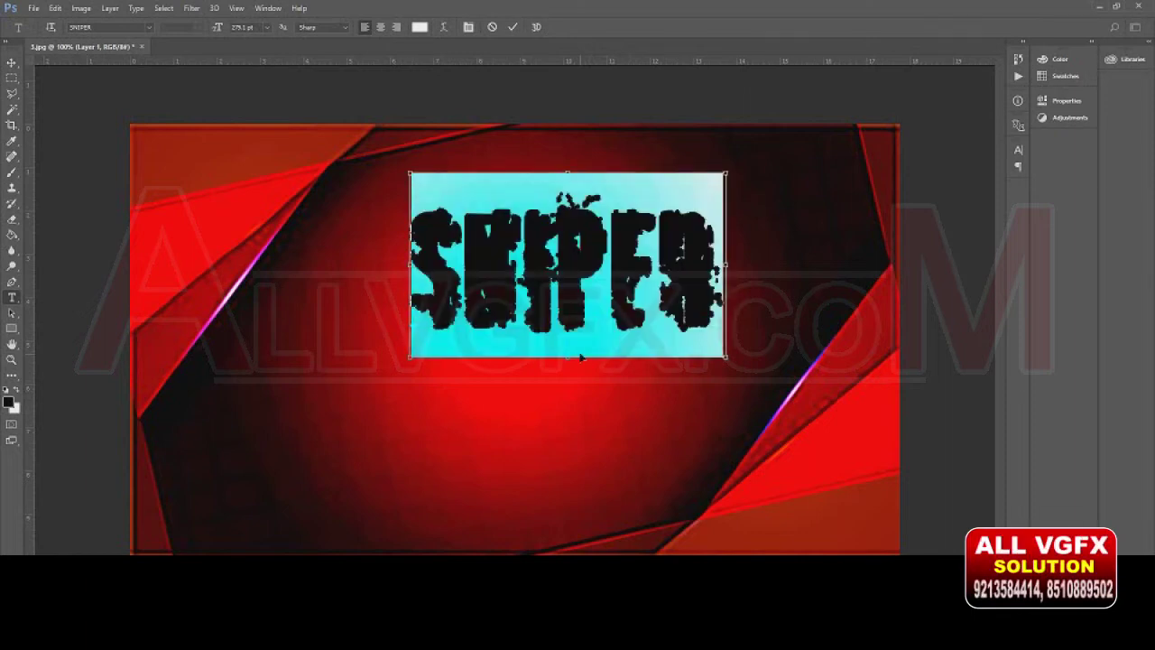
pyautogui.hotkey('ctrl', 'Return')
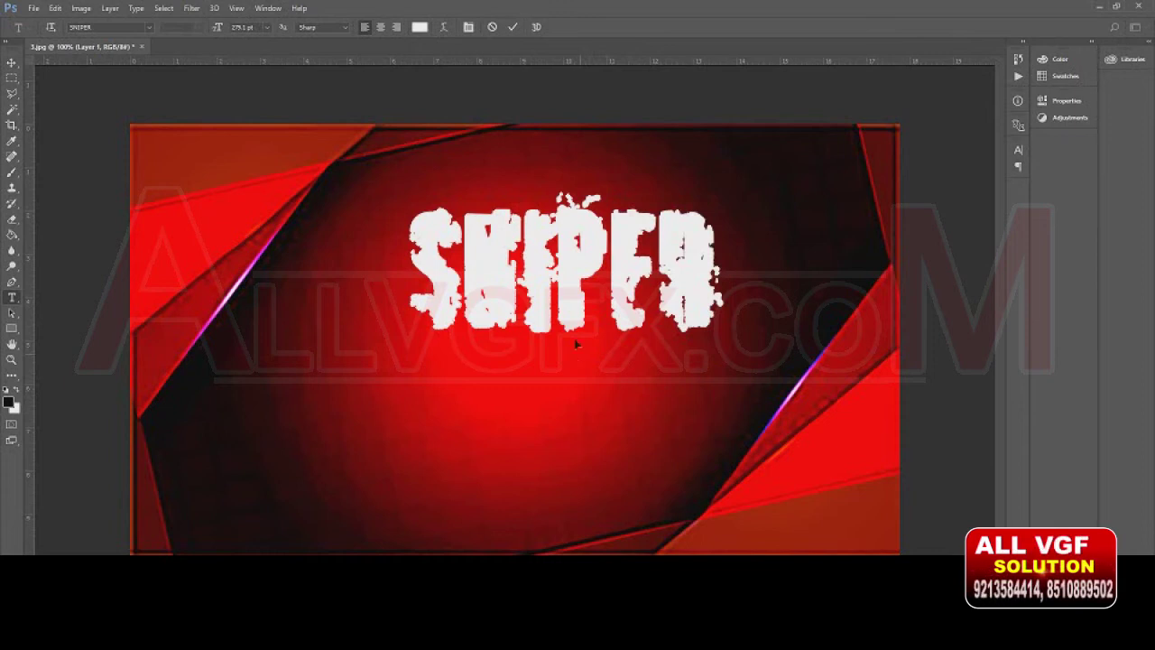
# - Enlarge SNIPER to about 138%, move it down-left and fill it dark grey
pyautogui.moveTo(562, 313); pyautogui.dragTo(528, 322)
pyautogui.hotkey('ctrl', 't')
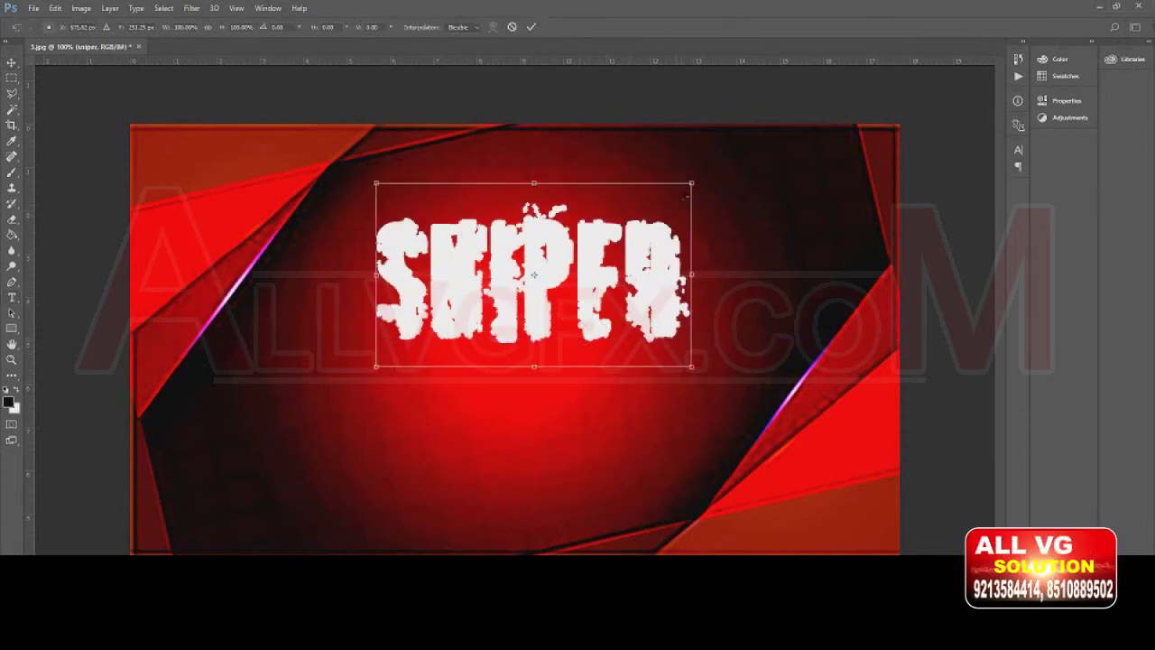
pyautogui.moveTo(758, 162); pyautogui.dragTo(759, 161)
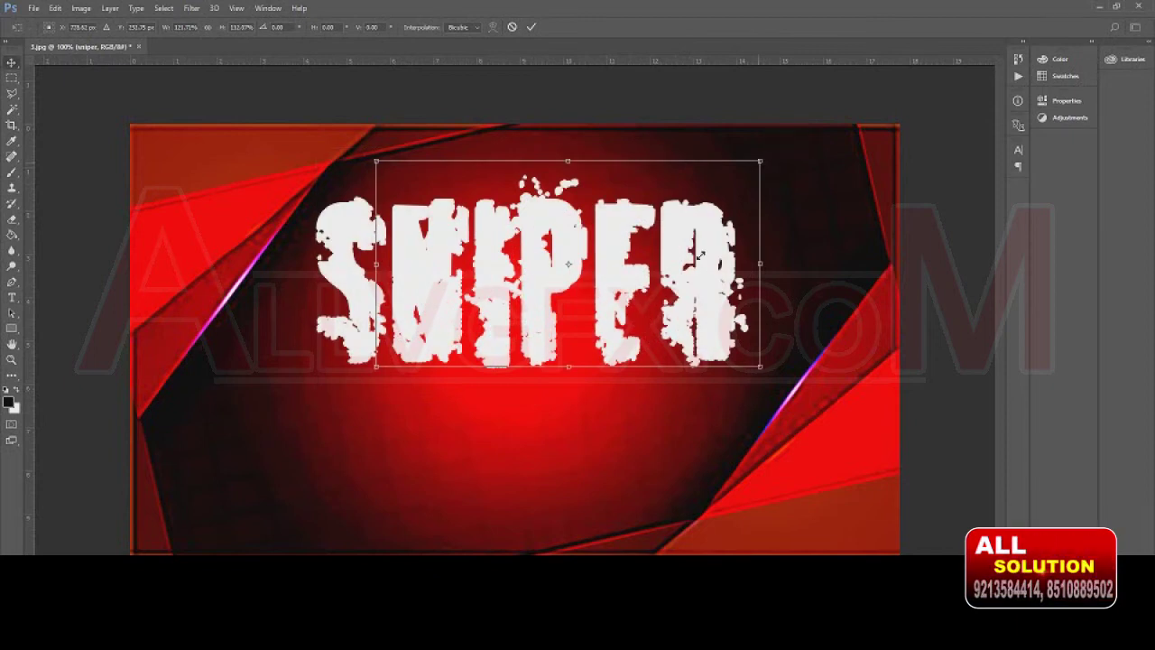
pyautogui.press('Return')
pyautogui.moveTo(629, 286); pyautogui.dragTo(571, 354)
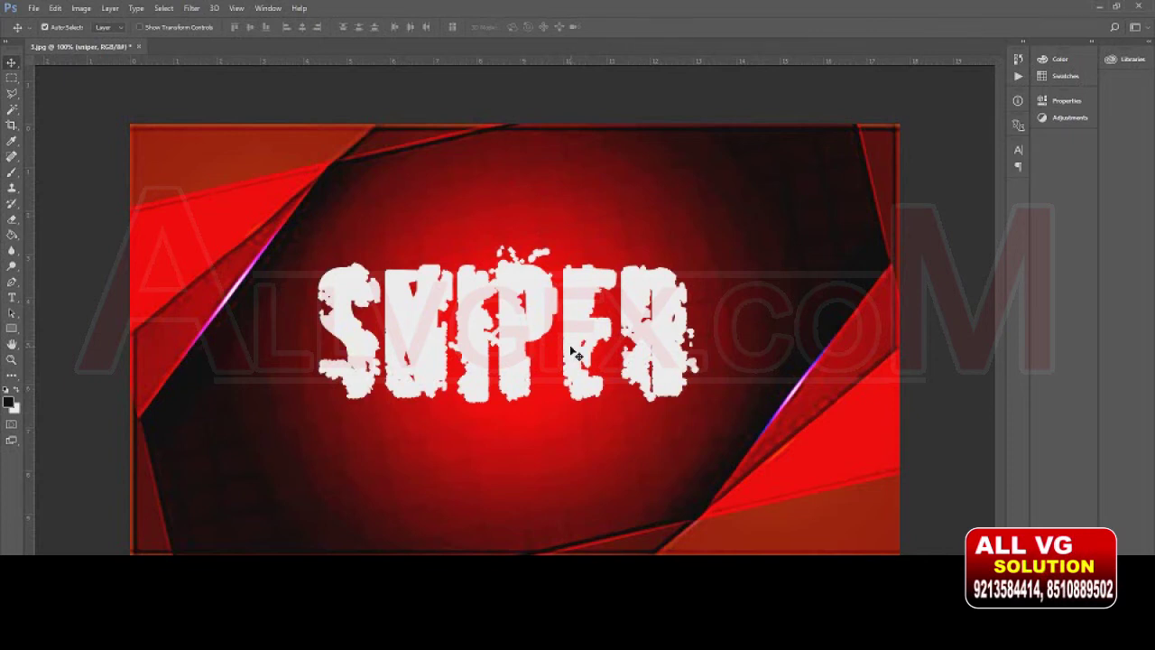
pyautogui.hotkey('alt', 'shift', 'BackSpace')
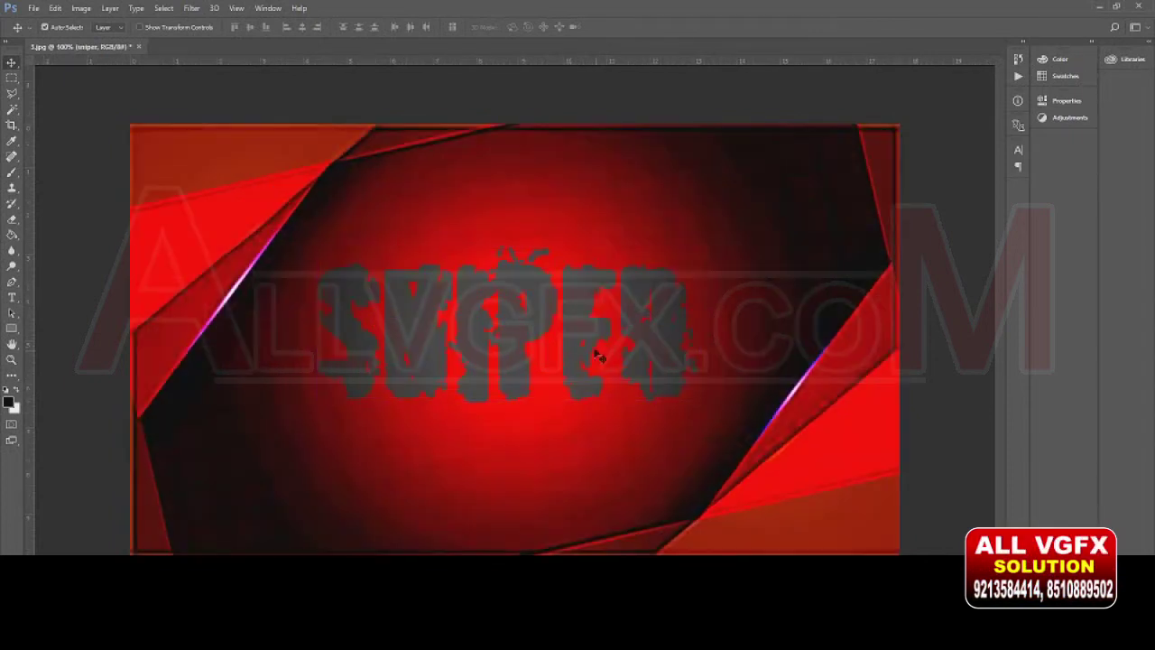
# - Duplicate SNIPER lower on the canvas and change the copy's font to Snell BT
pyautogui.moveTo(598, 356)
pyautogui.mouseDown()
pyautogui.moveTo(538, 384)
pyautogui.moveTo(512, 481)
pyautogui.mouseUp()
pyautogui.press('t')
pyautogui.click(463, 454)
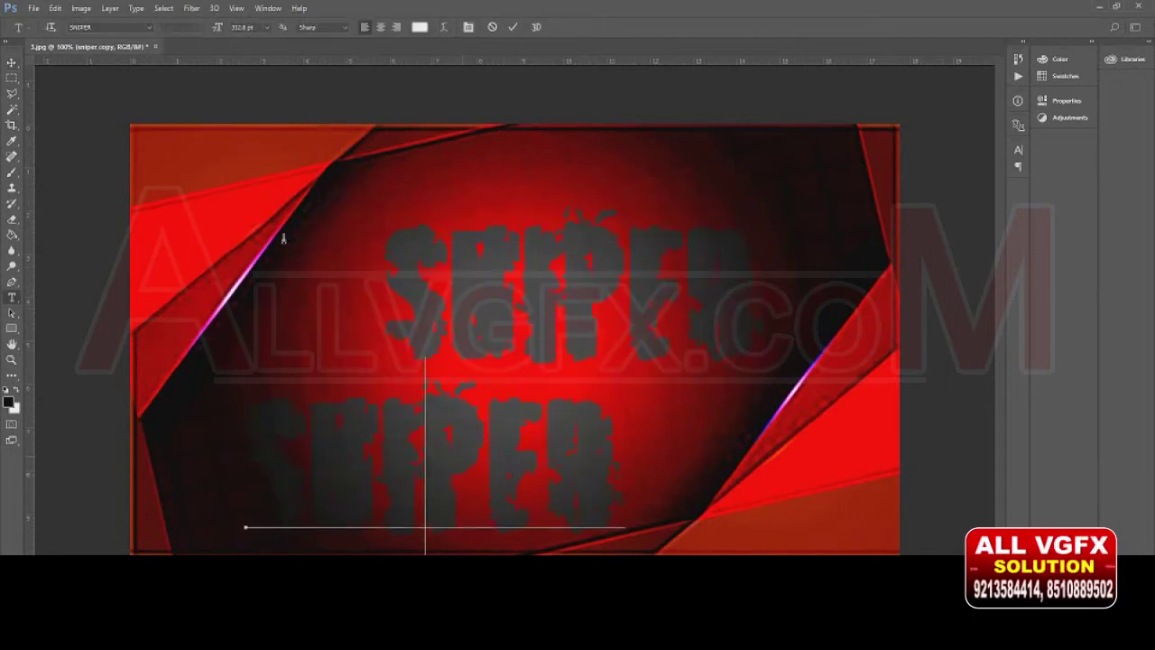
pyautogui.hotkey('ctrl', 'a')
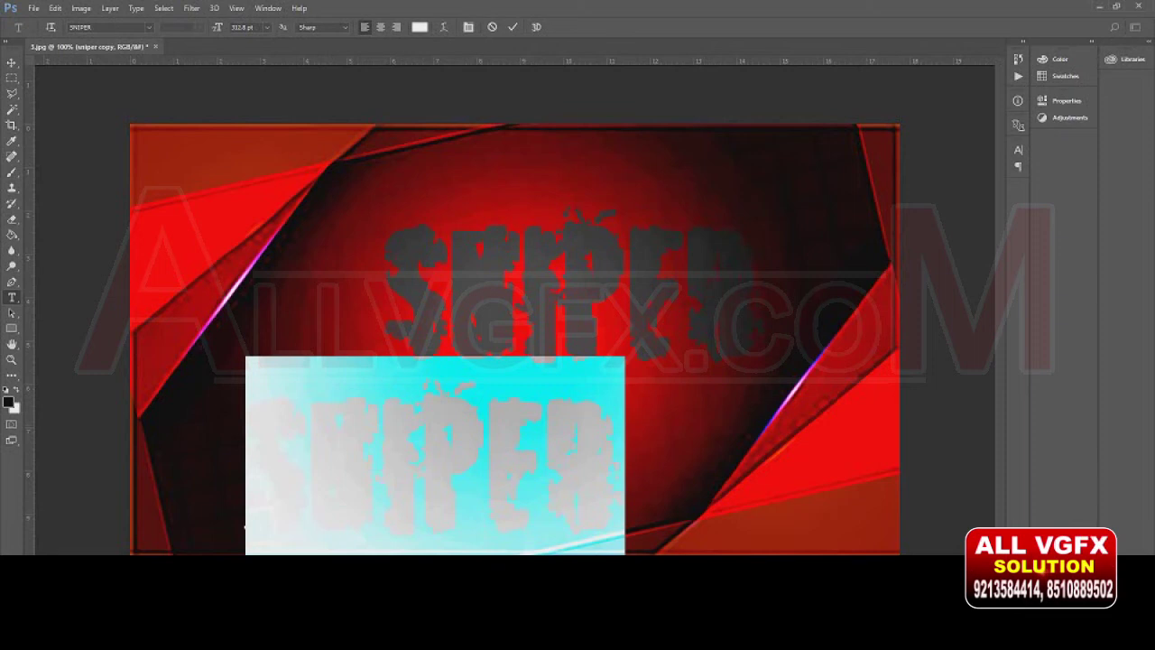
pyautogui.click(80, 27)
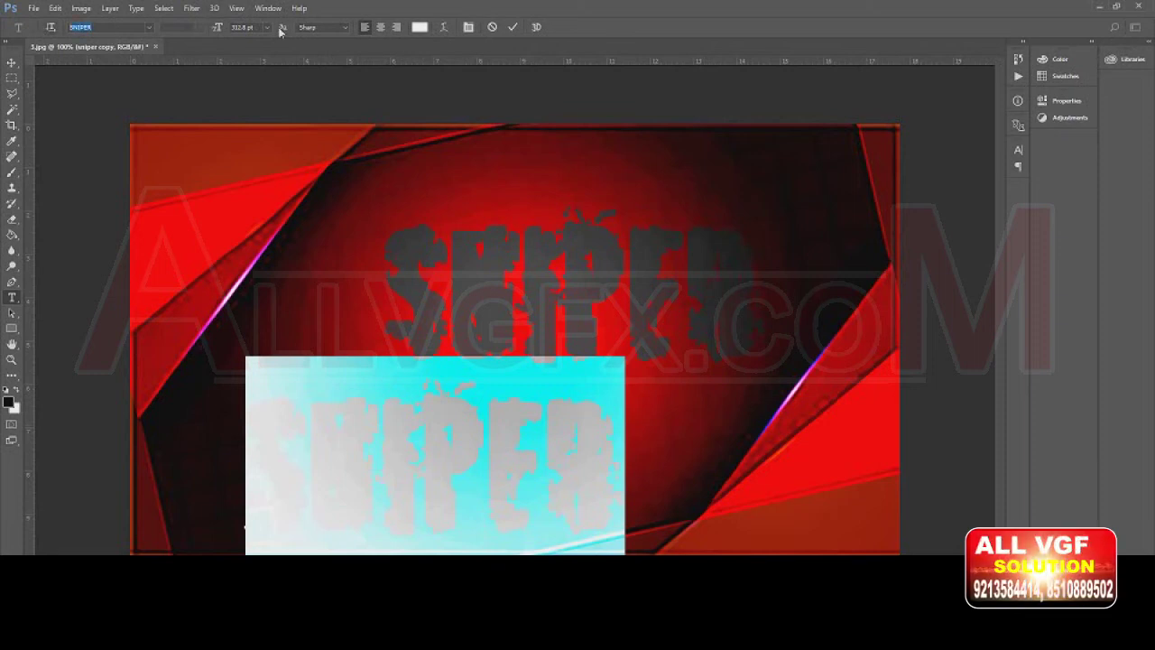
pyautogui.press('Down')
pyautogui.press('Up')
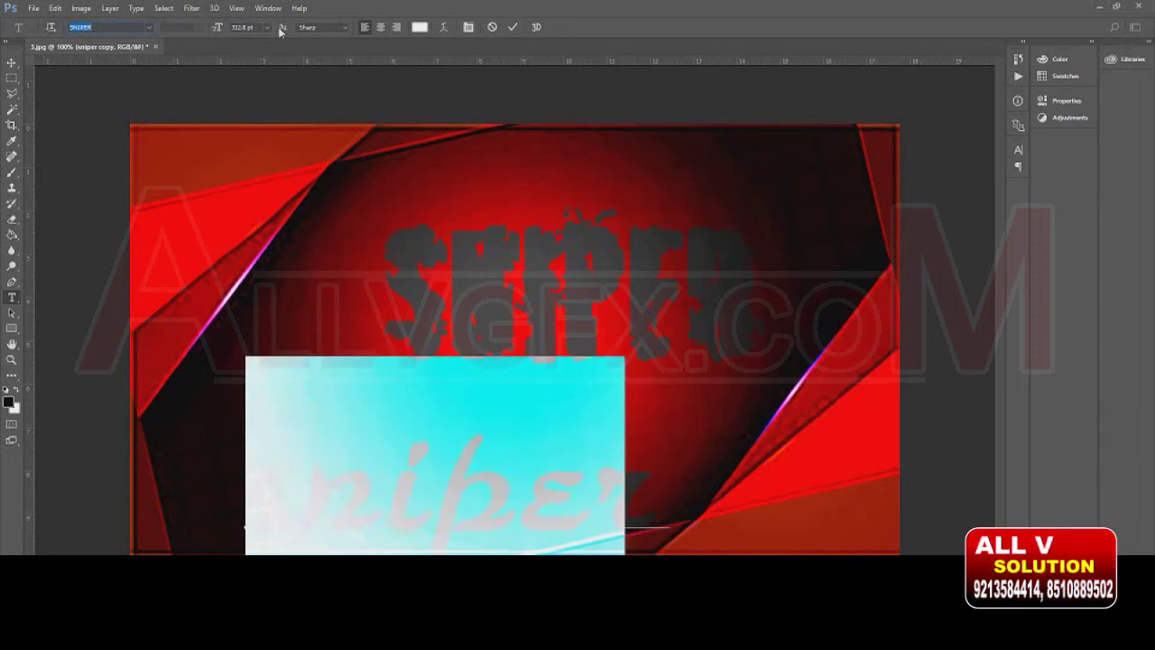
pyautogui.press('Up')
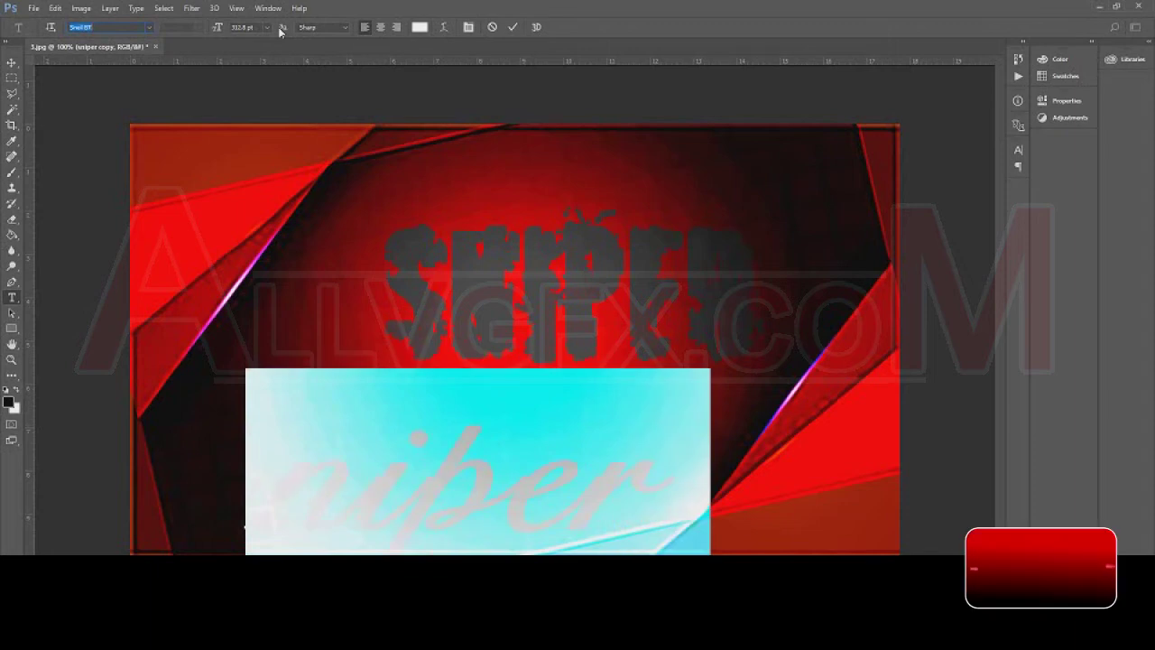
pyautogui.hotkey('ctrl', 'Return')
pyautogui.press('v')
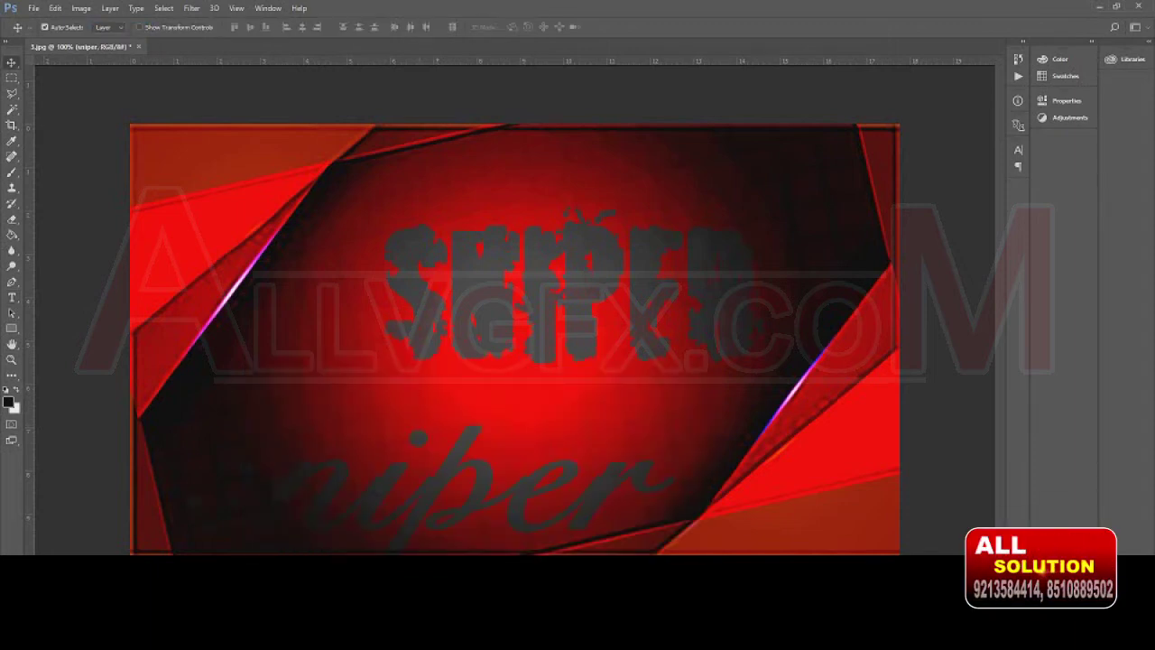
# - Move the script sniper up-right and set its text colour to black (000000)
pyautogui.moveTo(533, 507); pyautogui.dragTo(622, 459)
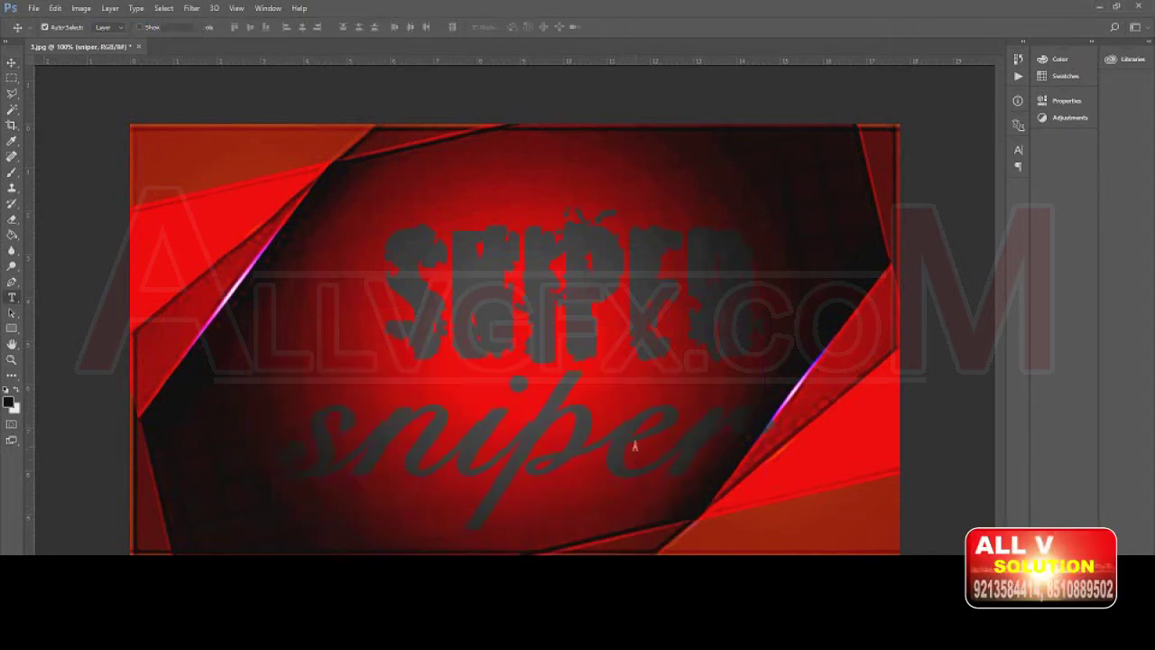
pyautogui.press('t')
pyautogui.click(632, 456)
pyautogui.hotkey('ctrl', 'a')
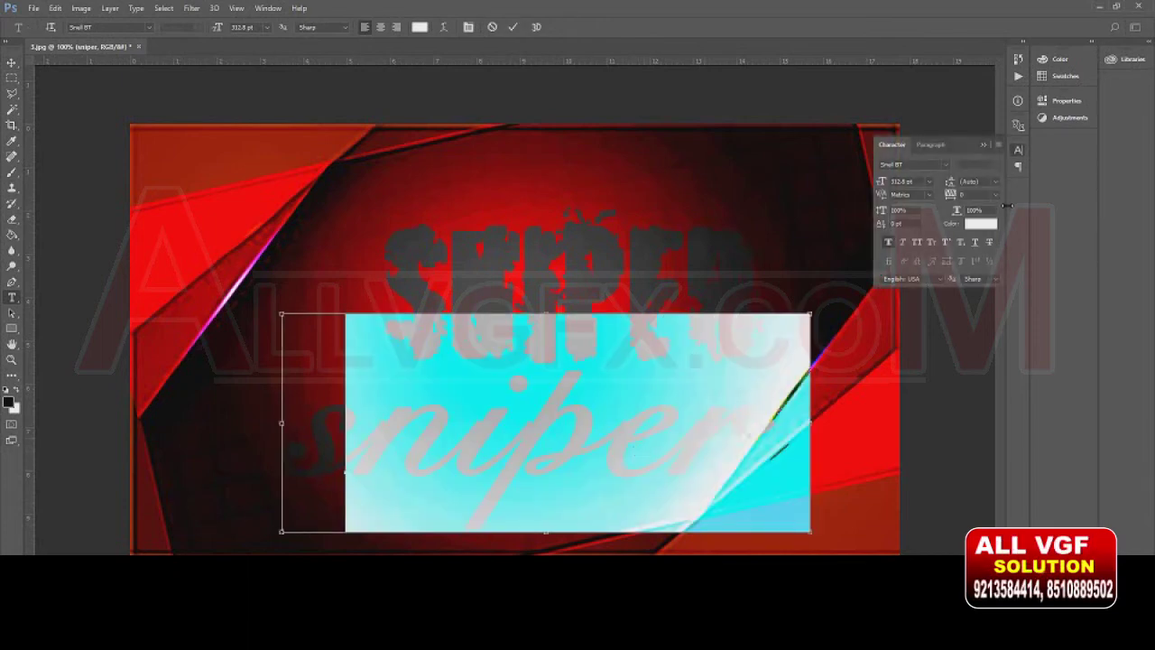
pyautogui.click(981, 223)
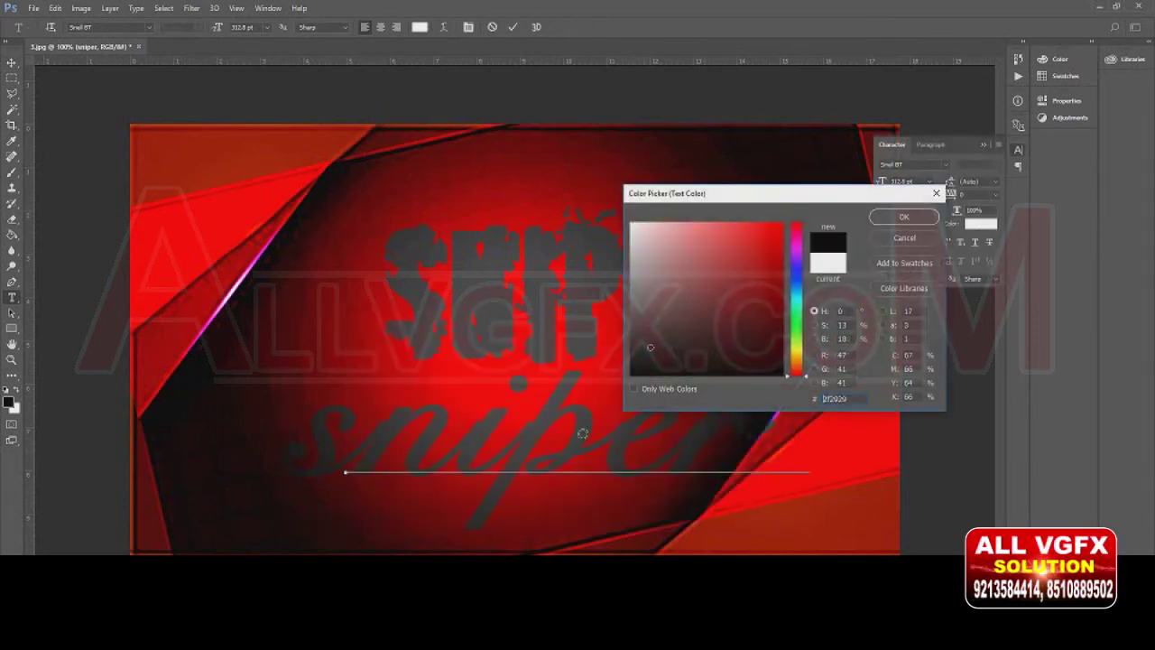
pyautogui.write('000000')
pyautogui.click(916, 221)
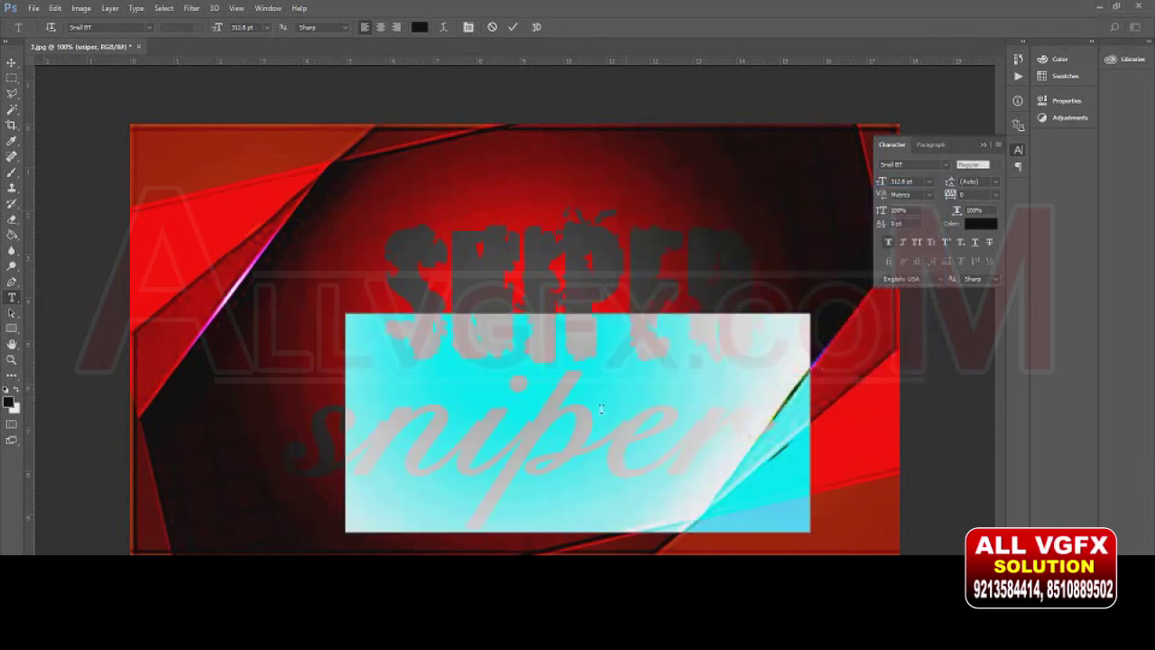
pyautogui.hotkey('ctrl', 'Return')
pyautogui.press('v')
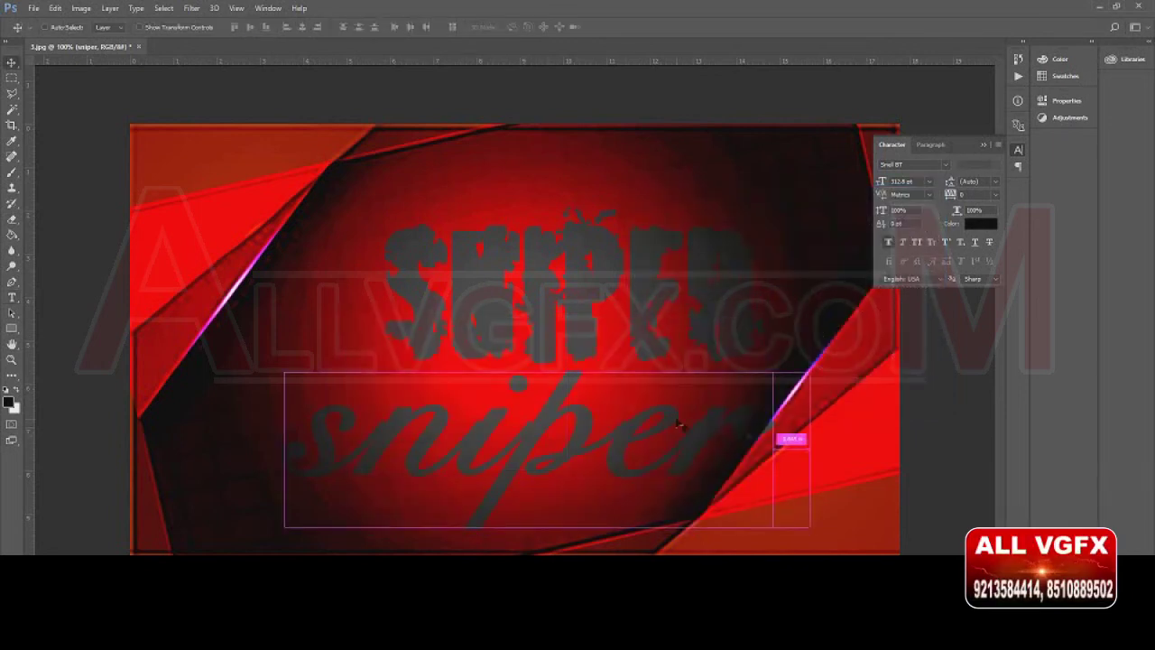
pyautogui.moveTo(572, 435); pyautogui.dragTo(549, 444)
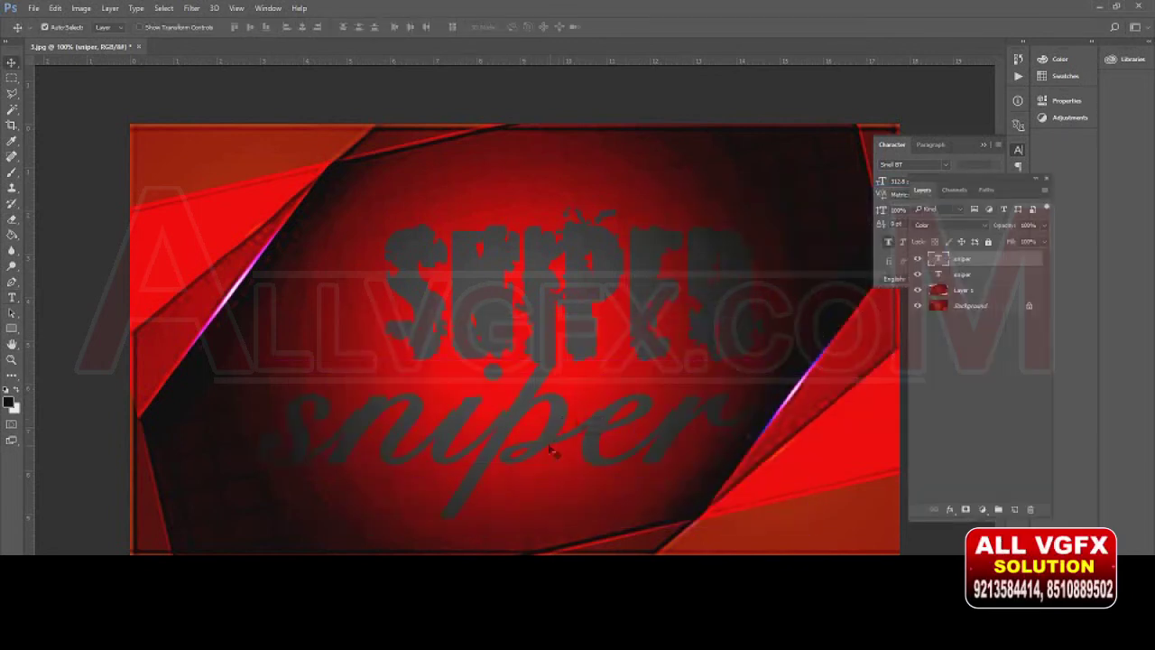
# - Set the sniper layer's blend mode to Normal and reposition the text
pyautogui.click(981, 224)
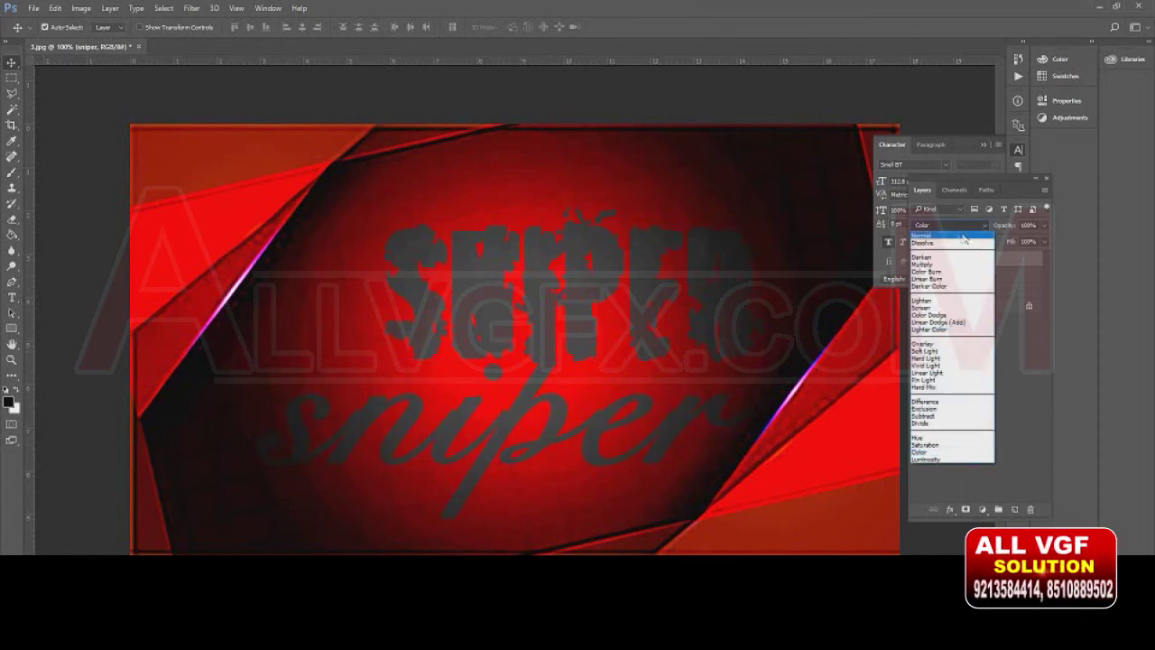
pyautogui.click(939, 232)
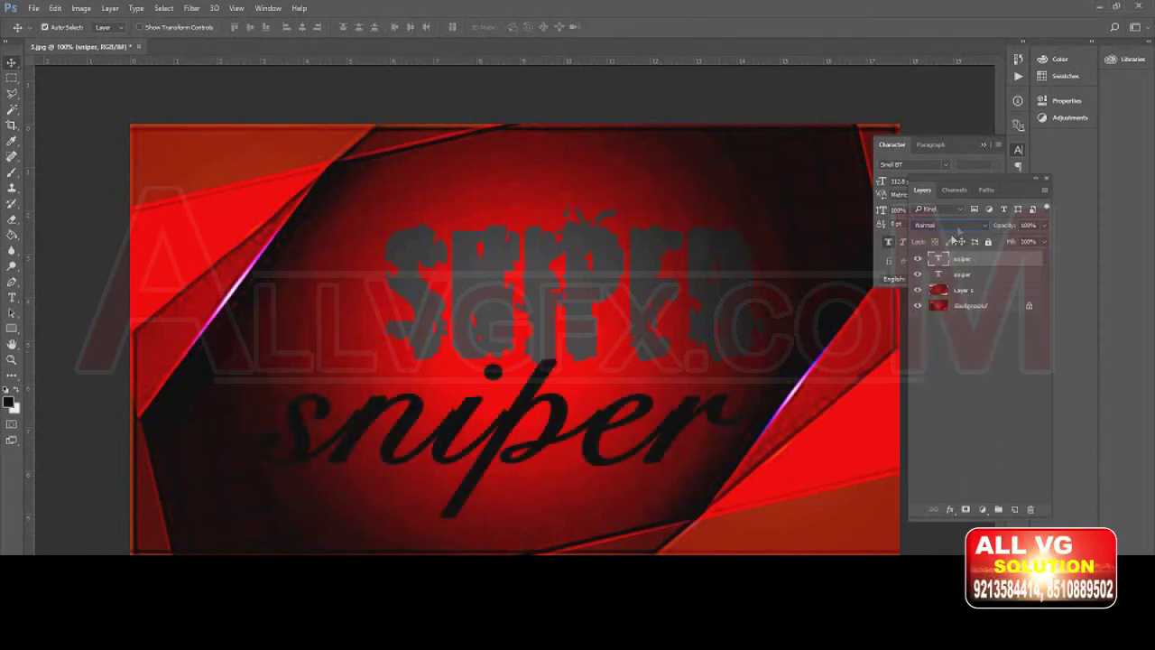
pyautogui.click(1045, 184)
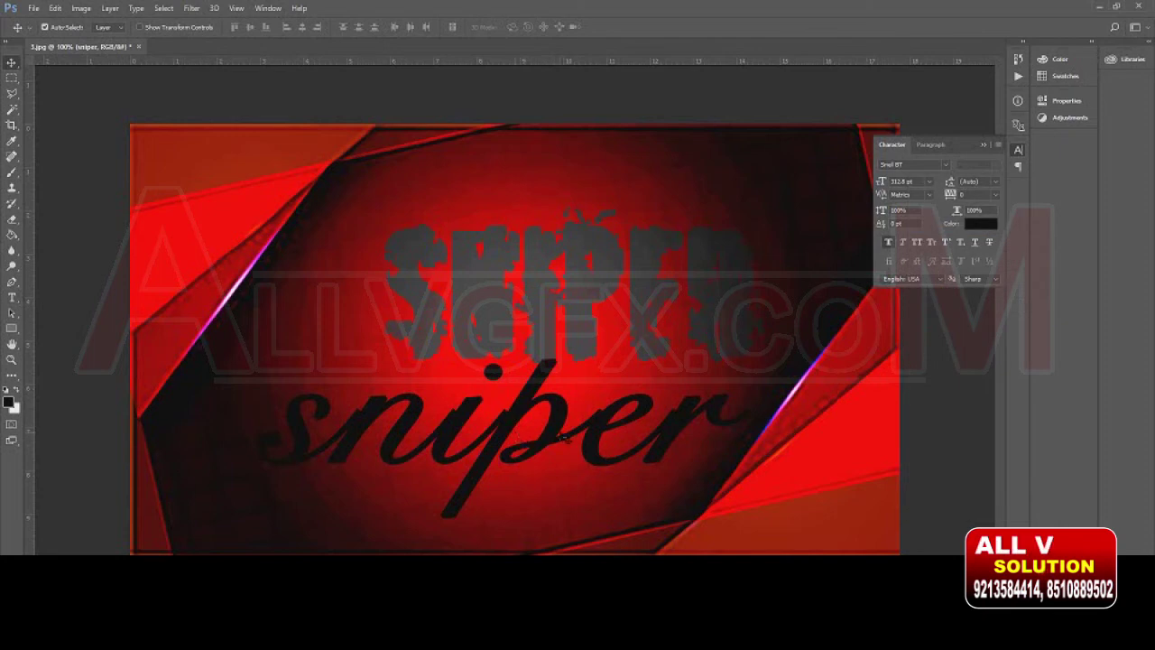
pyautogui.moveTo(564, 437); pyautogui.dragTo(570, 439)
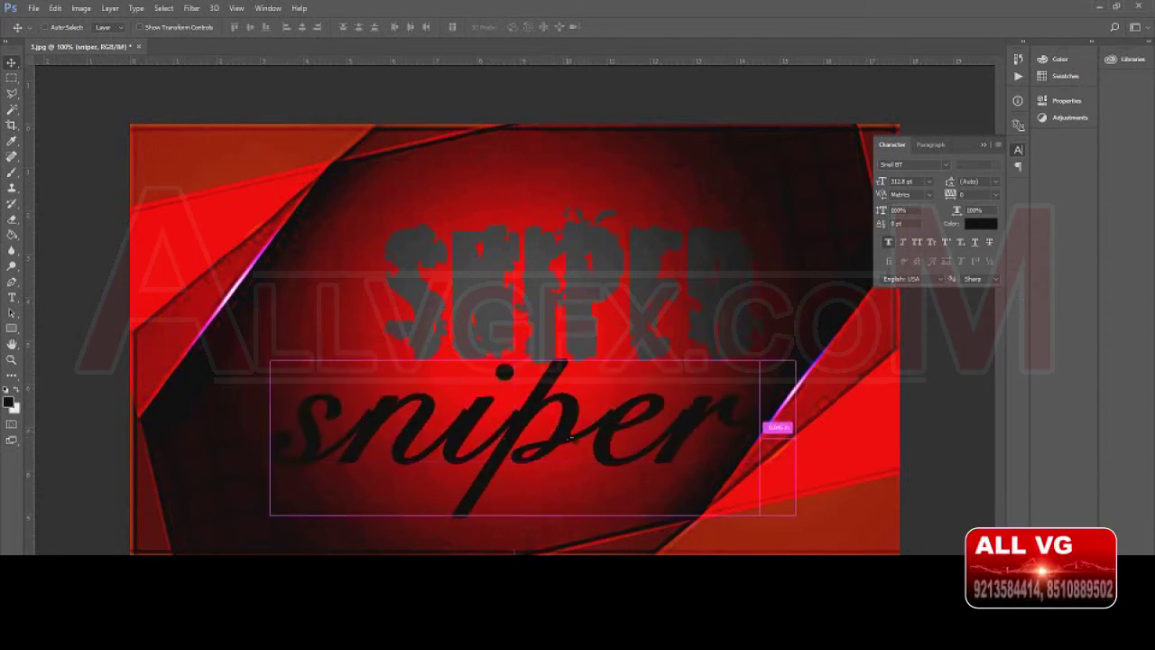
# - Change the script sniper text colour to white
pyautogui.press('t')
pyautogui.click(495, 452)
pyautogui.hotkey('ctrl', 'a')
pyautogui.click(984, 224)
pyautogui.moveTo(686, 271); pyautogui.dragTo(595, 188)
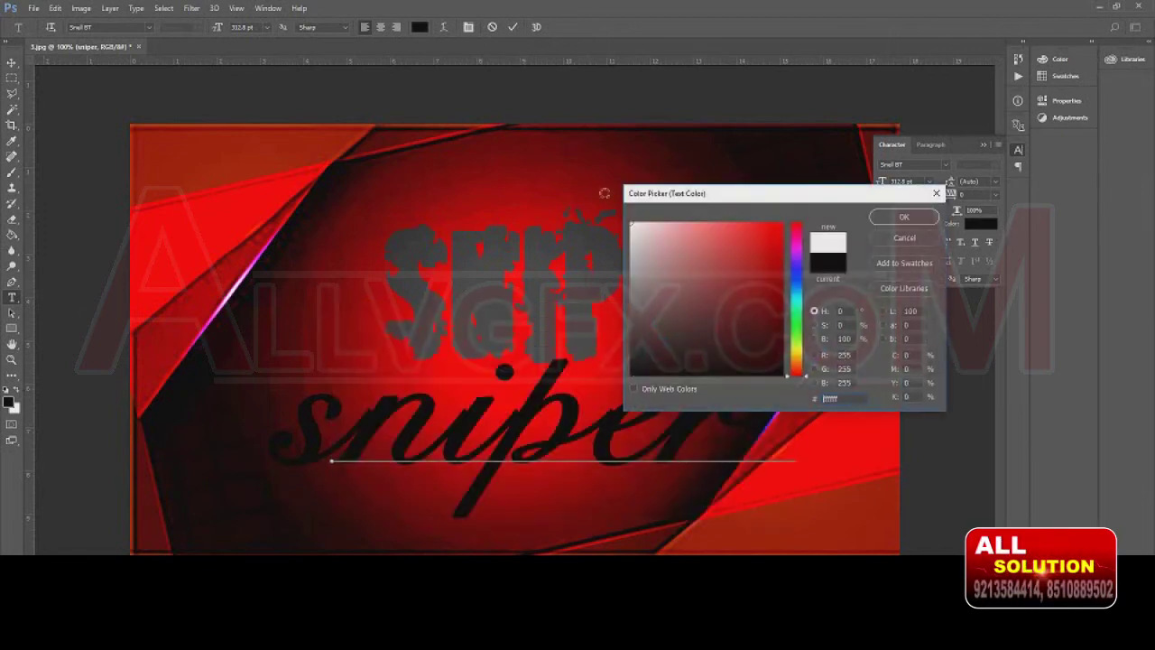
pyautogui.click(902, 219)
pyautogui.click(505, 411)
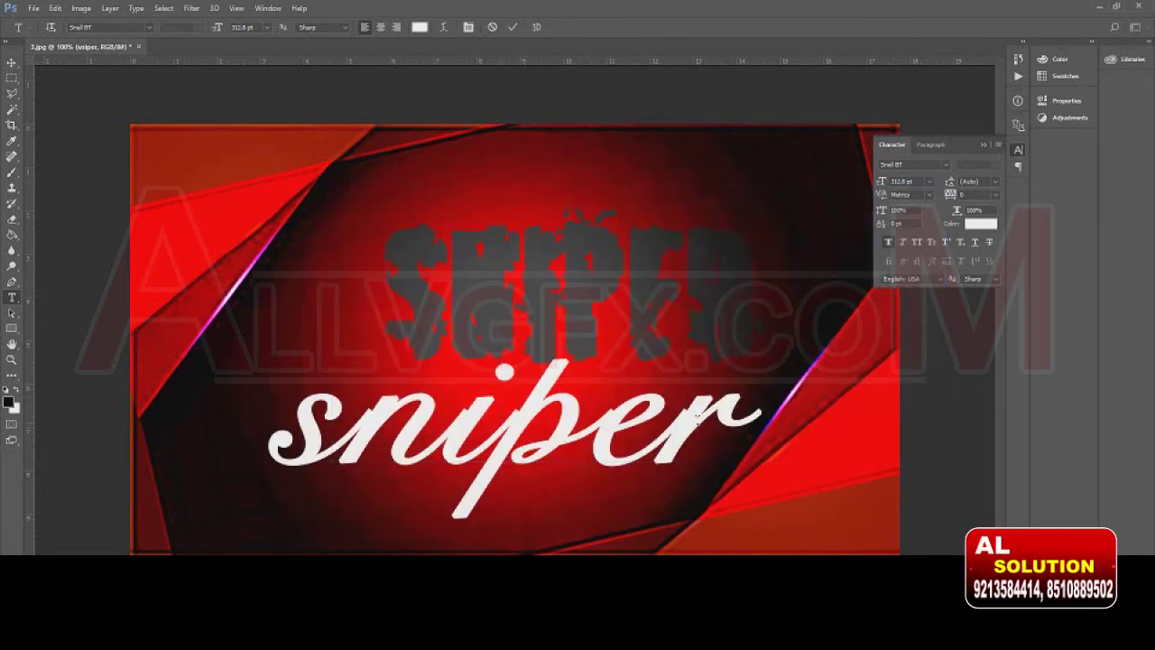
pyautogui.hotkey('ctrl', 'Return')
# - Move white sniper to the top and place a smaller grey SNIPER copy beneath it
pyautogui.press('v')
pyautogui.moveTo(478, 433); pyautogui.dragTo(479, 202)
pyautogui.moveTo(526, 298)
pyautogui.mouseDown()
pyautogui.moveTo(441, 424)
pyautogui.moveTo(358, 444)
pyautogui.moveTo(625, 359)
pyautogui.mouseUp()
pyautogui.hotkey('ctrl', 't')
pyautogui.moveTo(503, 225); pyautogui.dragTo(506, 226)
pyautogui.moveTo(594, 284); pyautogui.dragTo(597, 283)
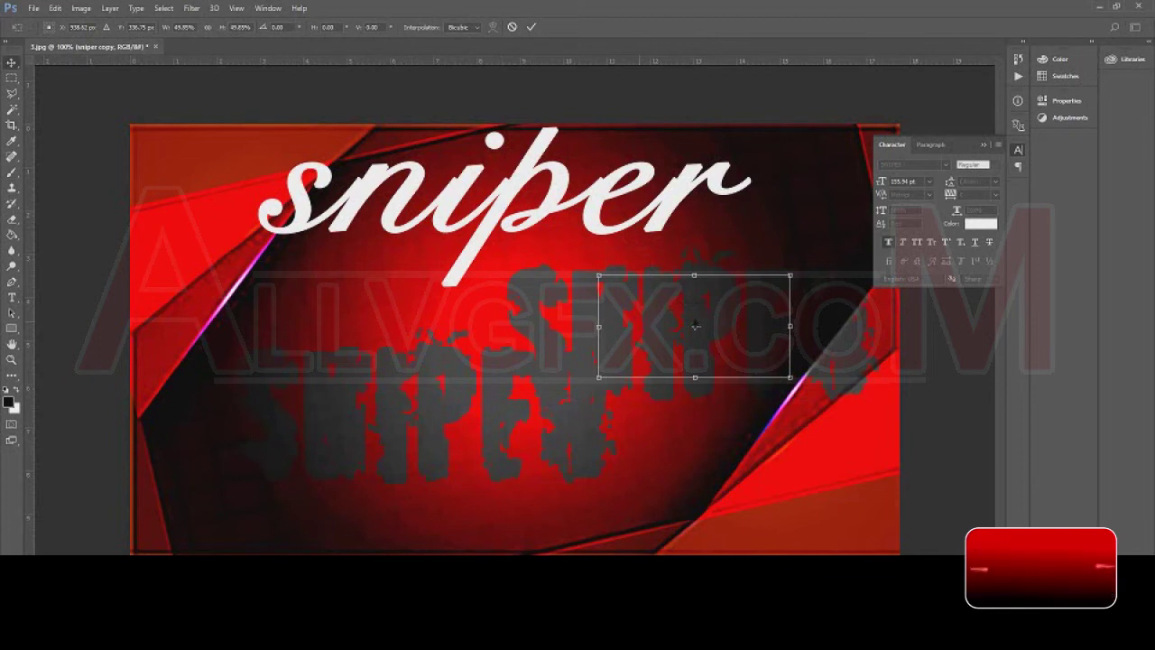
pyautogui.press('Return')
pyautogui.moveTo(696, 326); pyautogui.dragTo(616, 285)
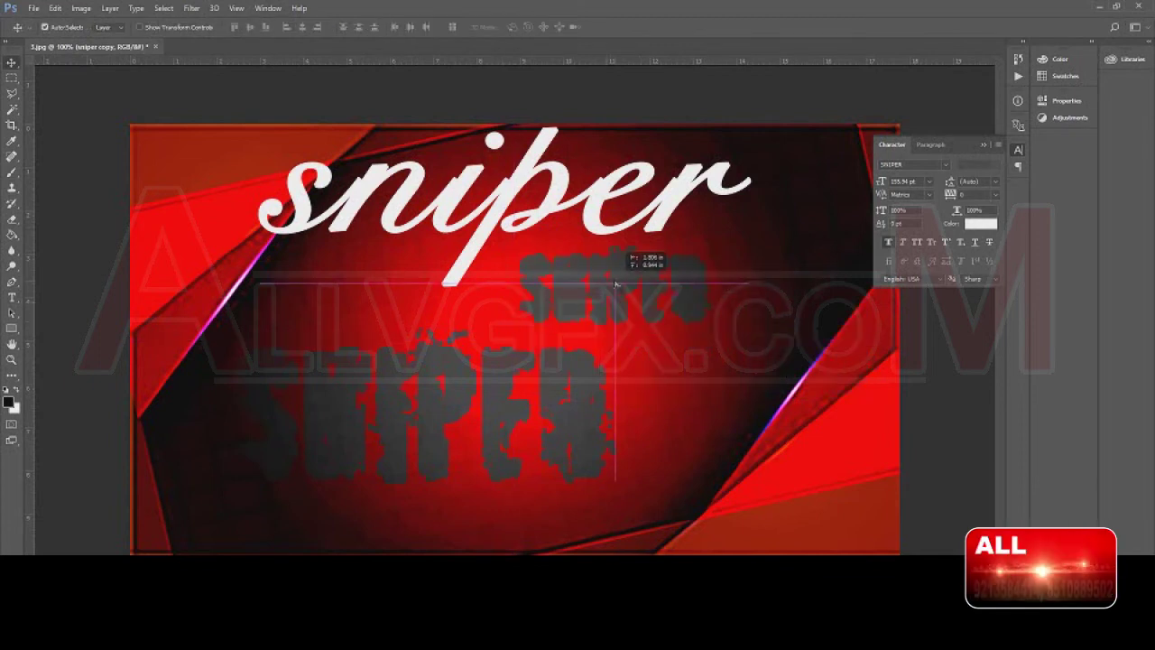
# - Rotate a copied red background shape about 64° into the left side and reposition SNIPER
pyautogui.moveTo(562, 418); pyautogui.dragTo(722, 414)
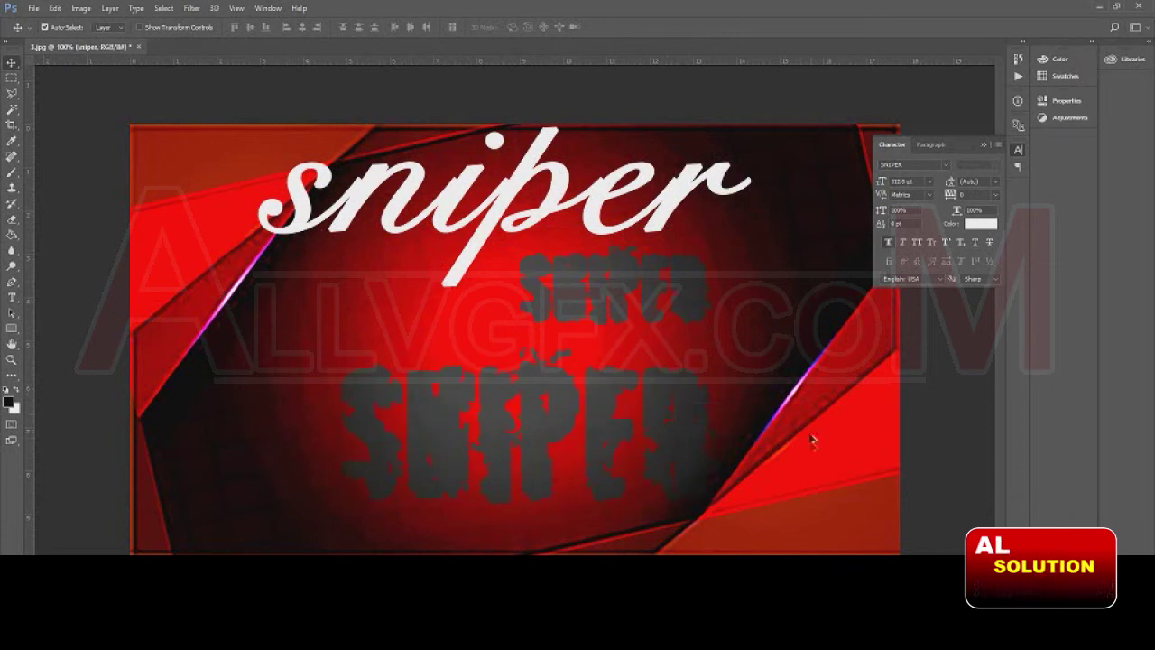
pyautogui.moveTo(812, 439); pyautogui.dragTo(381, 417)
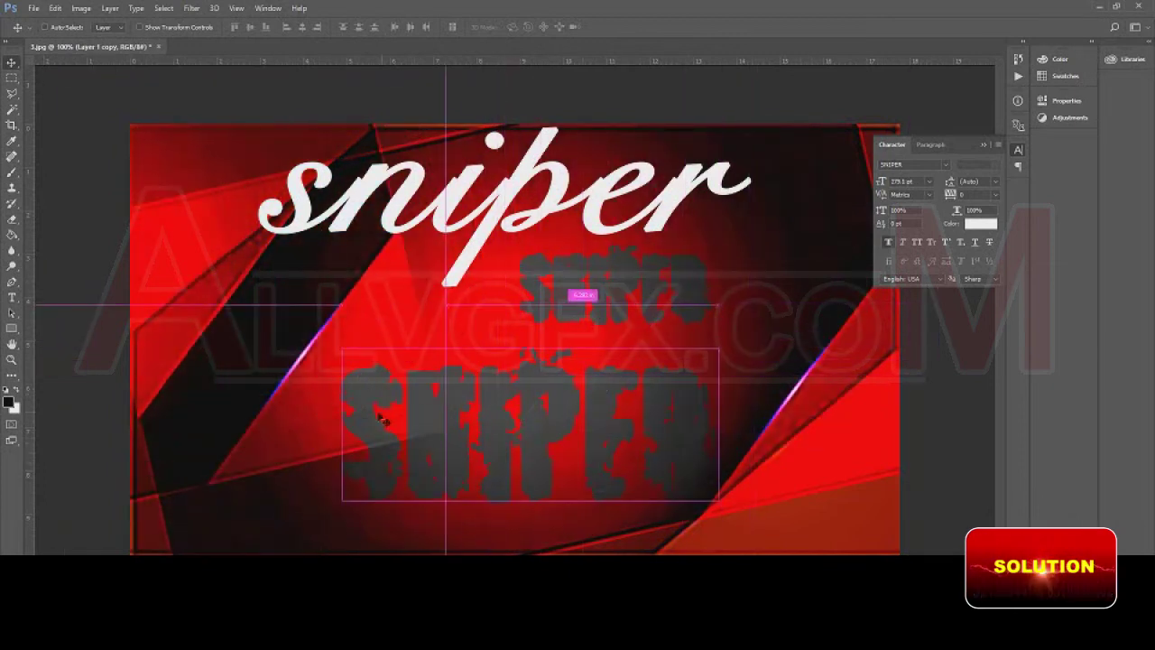
pyautogui.hotkey('ctrl', 't')
pyautogui.moveTo(690, 467); pyautogui.dragTo(476, 551)
pyautogui.press('Return')
pyautogui.moveTo(233, 474); pyautogui.dragTo(239, 476)
pyautogui.moveTo(524, 407); pyautogui.dragTo(494, 383)
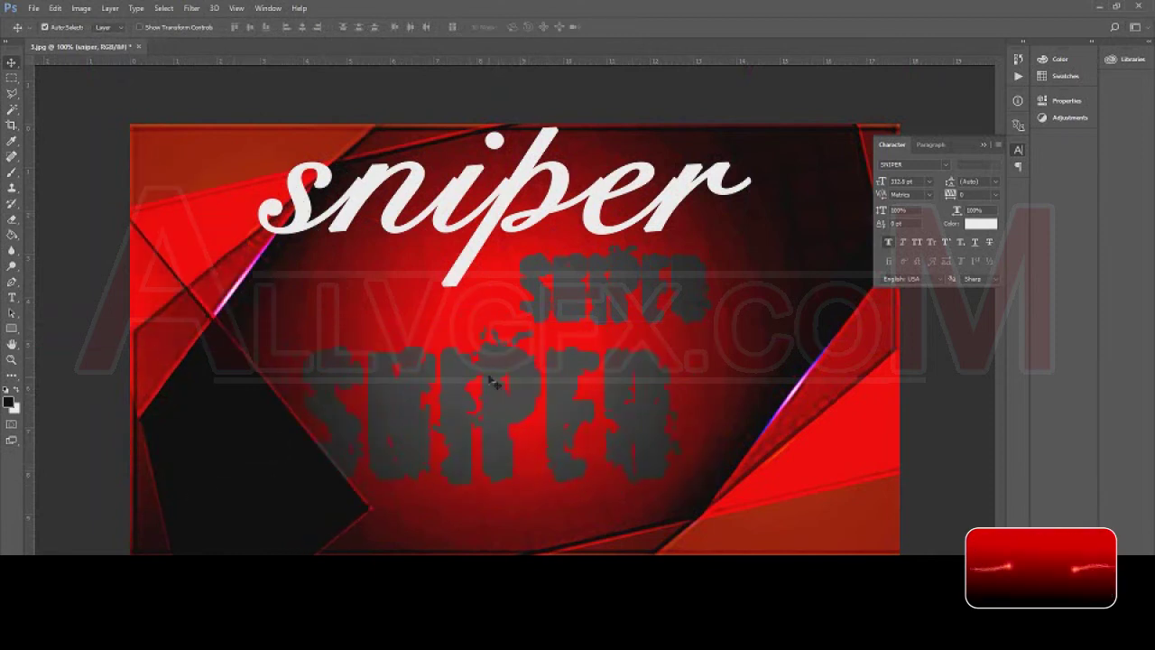
pyautogui.moveTo(494, 382); pyautogui.dragTo(505, 383)
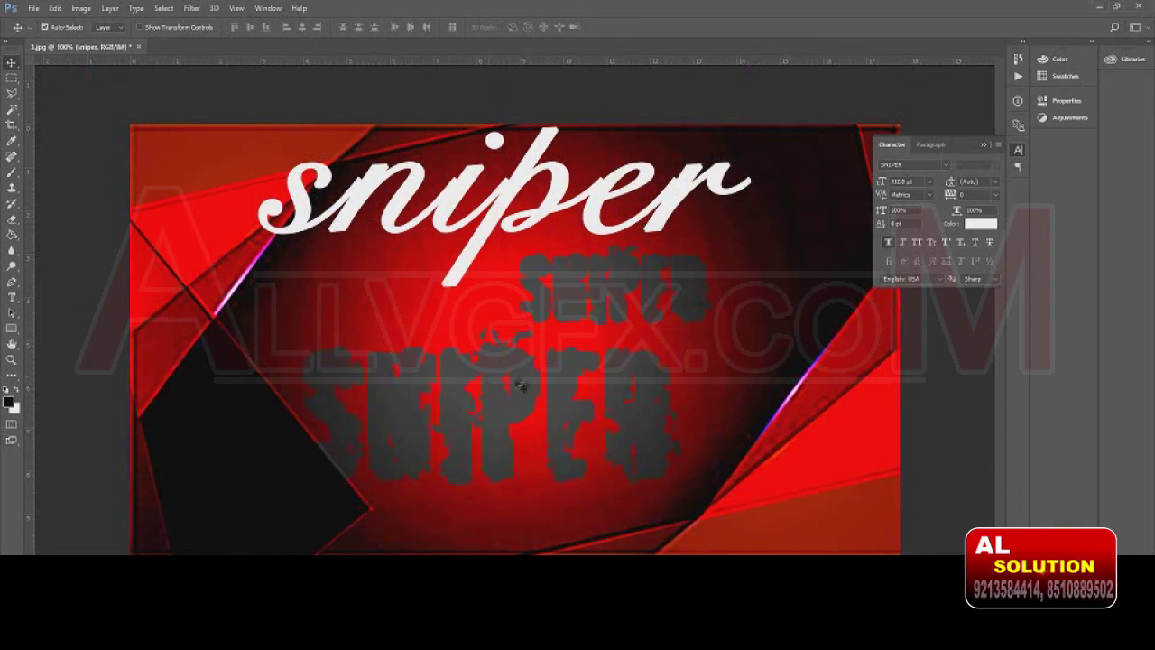
# - Change the large SNIPER text colour to black and show the Layers panel
pyautogui.press('t')
pyautogui.click(506, 383)
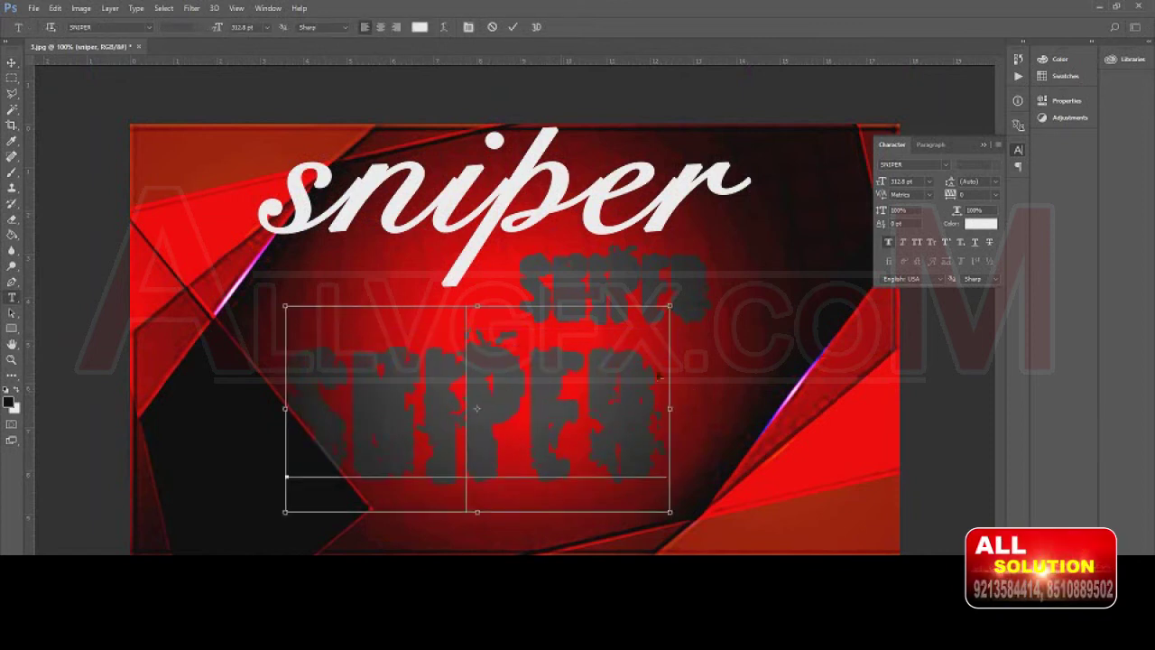
pyautogui.hotkey('ctrl', 'a')
pyautogui.click(982, 224)
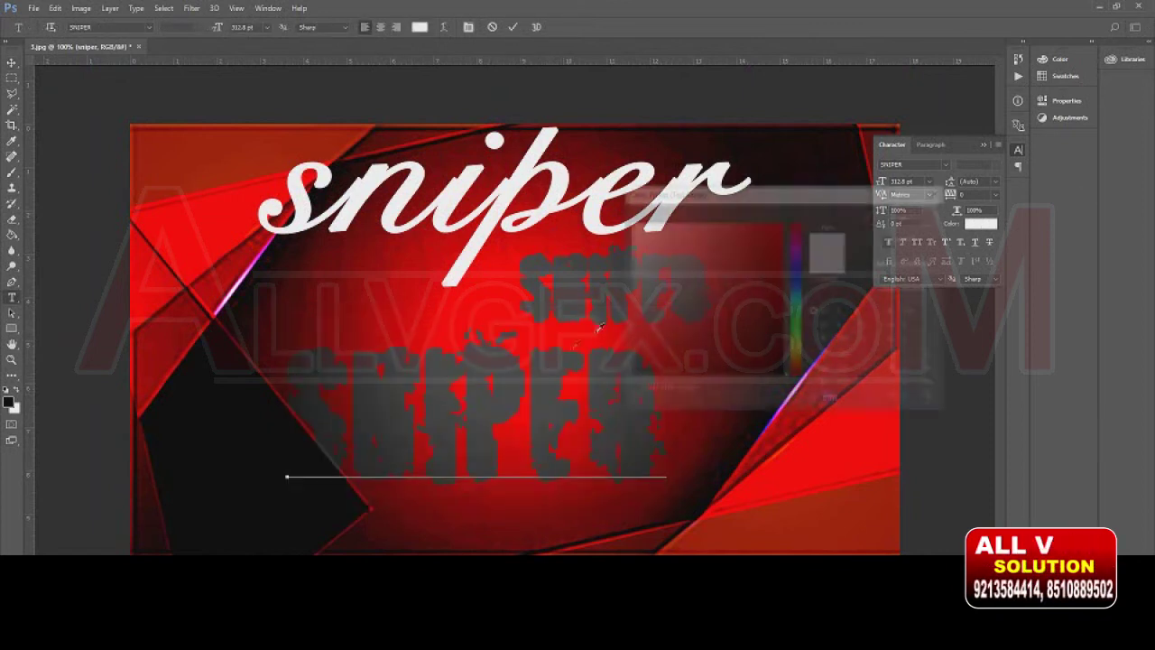
pyautogui.moveTo(681, 361); pyautogui.dragTo(578, 384)
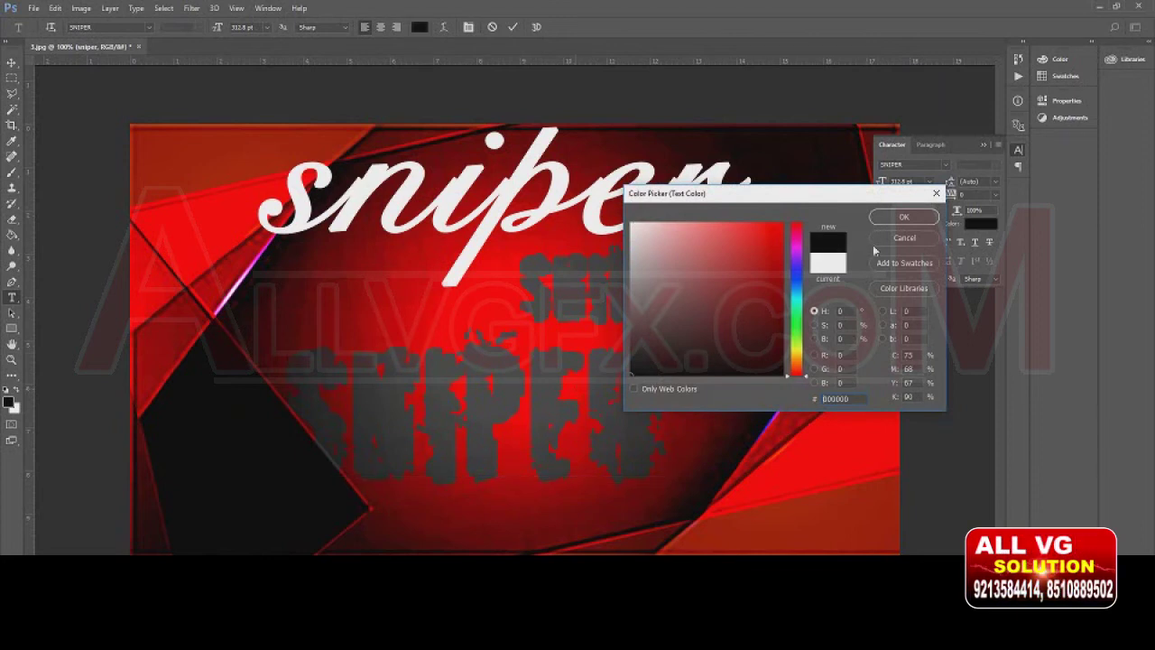
pyautogui.click(905, 220)
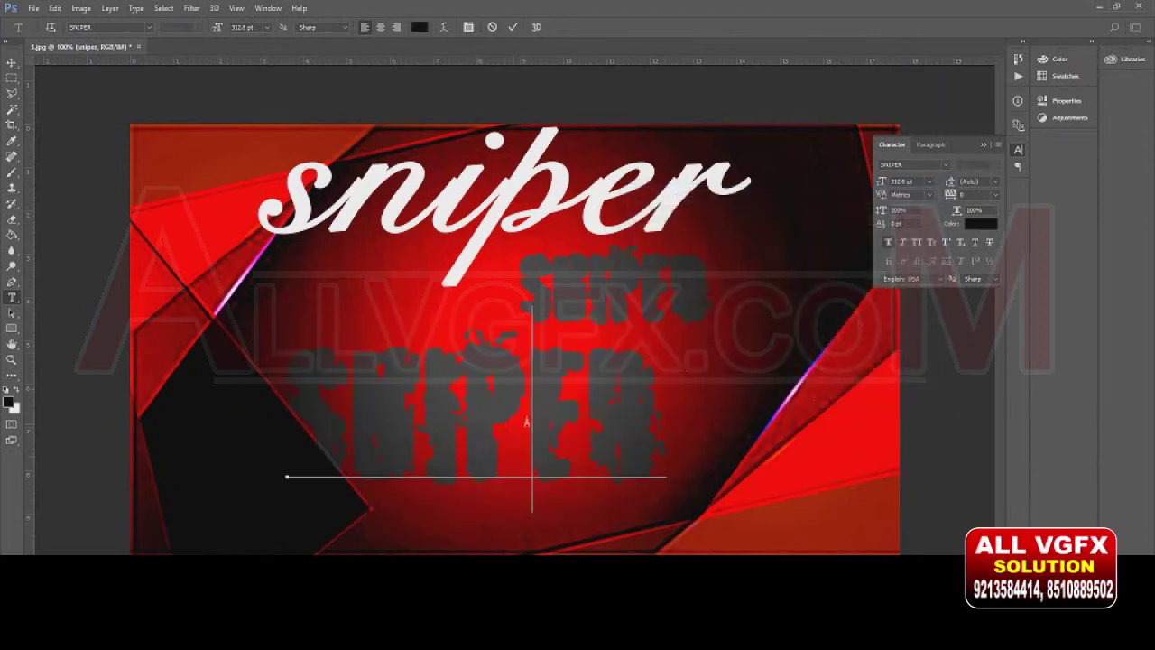
pyautogui.hotkey('ctrl', 'a')
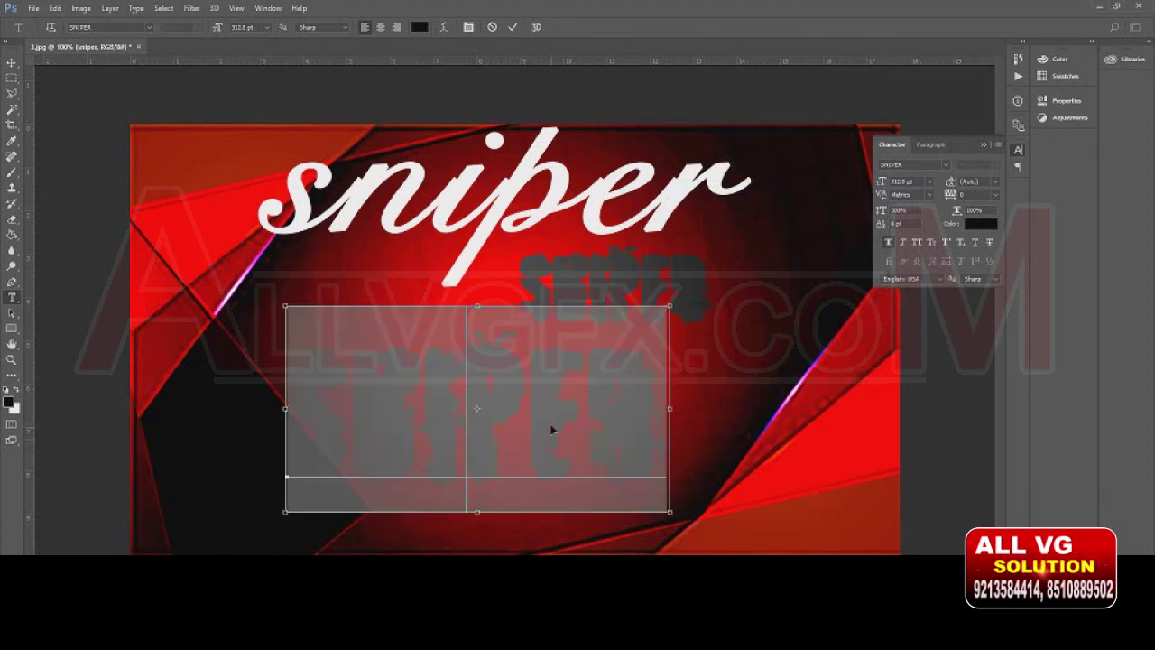
pyautogui.hotkey('ctrl', 'h')
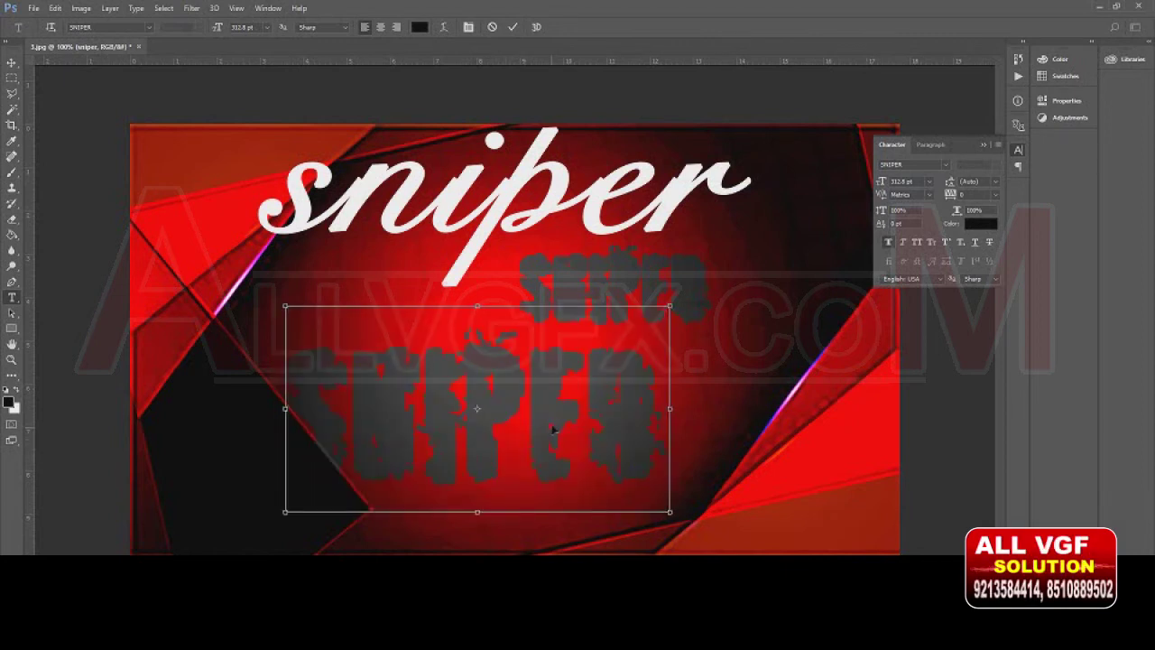
pyautogui.hotkey('ctrl', 'Return')
pyautogui.press('v')
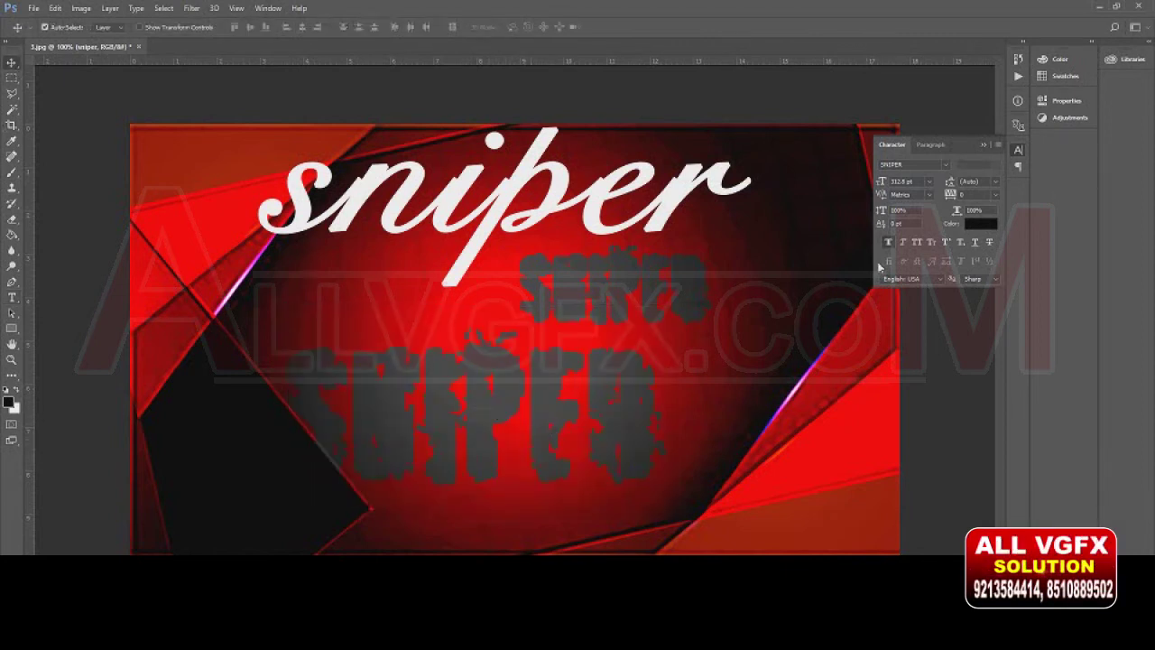
pyautogui.press('F7')
# - Set SNIPER to Normal blending and add a Saturation-blended copy at lower right
pyautogui.click(952, 224)
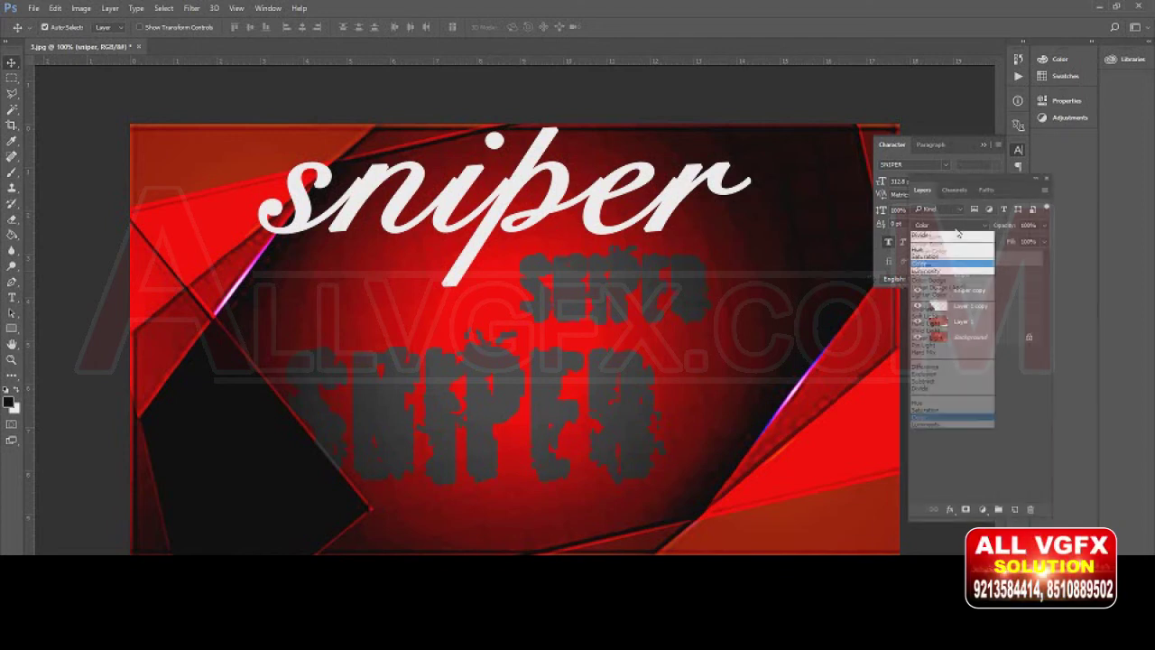
pyautogui.click(943, 229)
pyautogui.moveTo(485, 406)
pyautogui.mouseDown()
pyautogui.moveTo(370, 456)
pyautogui.moveTo(379, 343)
pyautogui.mouseUp()
pyautogui.moveTo(412, 515)
pyautogui.mouseDown()
pyautogui.moveTo(646, 546)
pyautogui.moveTo(420, 542)
pyautogui.mouseUp()
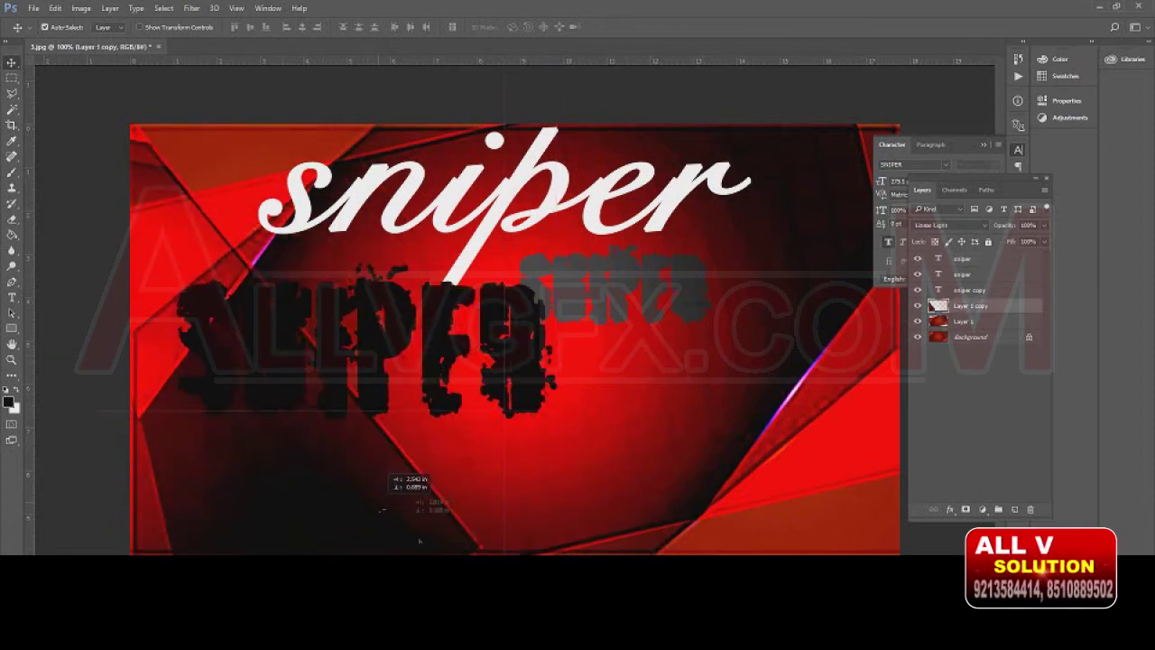
pyautogui.moveTo(370, 343); pyautogui.dragTo(370, 416)
pyautogui.moveTo(524, 390); pyautogui.dragTo(894, 452)
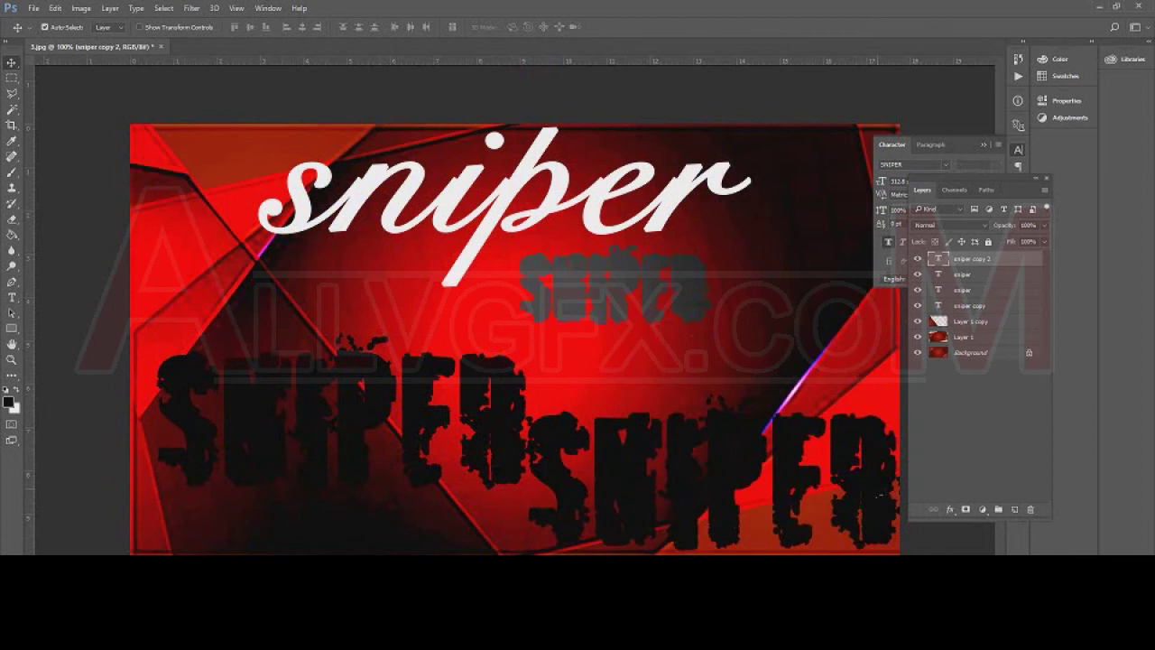
pyautogui.hotkey('shift', '-')
pyautogui.hotkey('shift', '-')
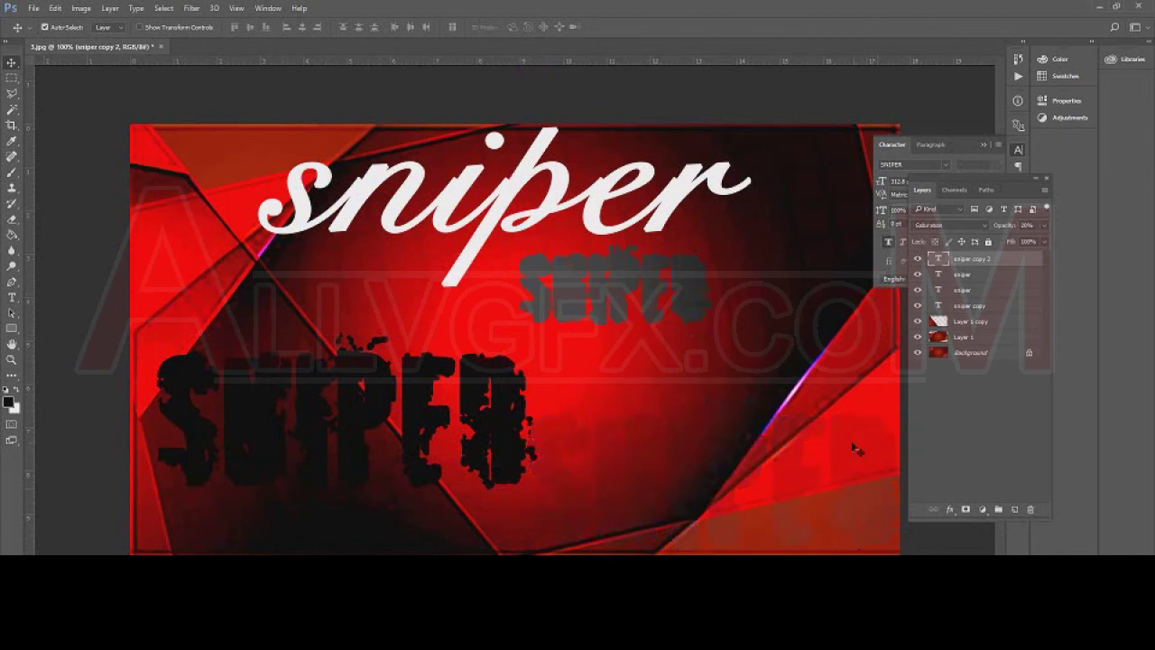
# - Rotate the black SNIPER about -26° at lower left and move white sniper down
pyautogui.moveTo(492, 406); pyautogui.dragTo(488, 370)
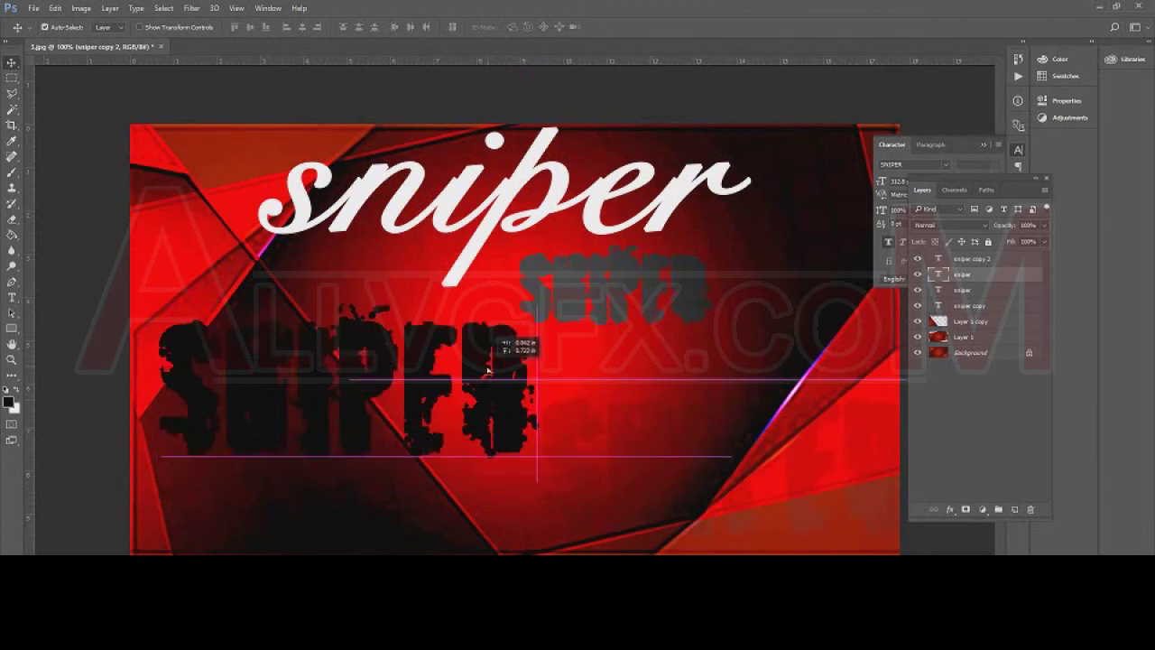
pyautogui.hotkey('ctrl', 't')
pyautogui.moveTo(535, 253); pyautogui.dragTo(459, 185)
pyautogui.press('Return')
pyautogui.moveTo(289, 415)
pyautogui.mouseDown()
pyautogui.moveTo(458, 305)
pyautogui.moveTo(424, 366)
pyautogui.mouseUp()
pyautogui.moveTo(557, 206); pyautogui.dragTo(557, 332)
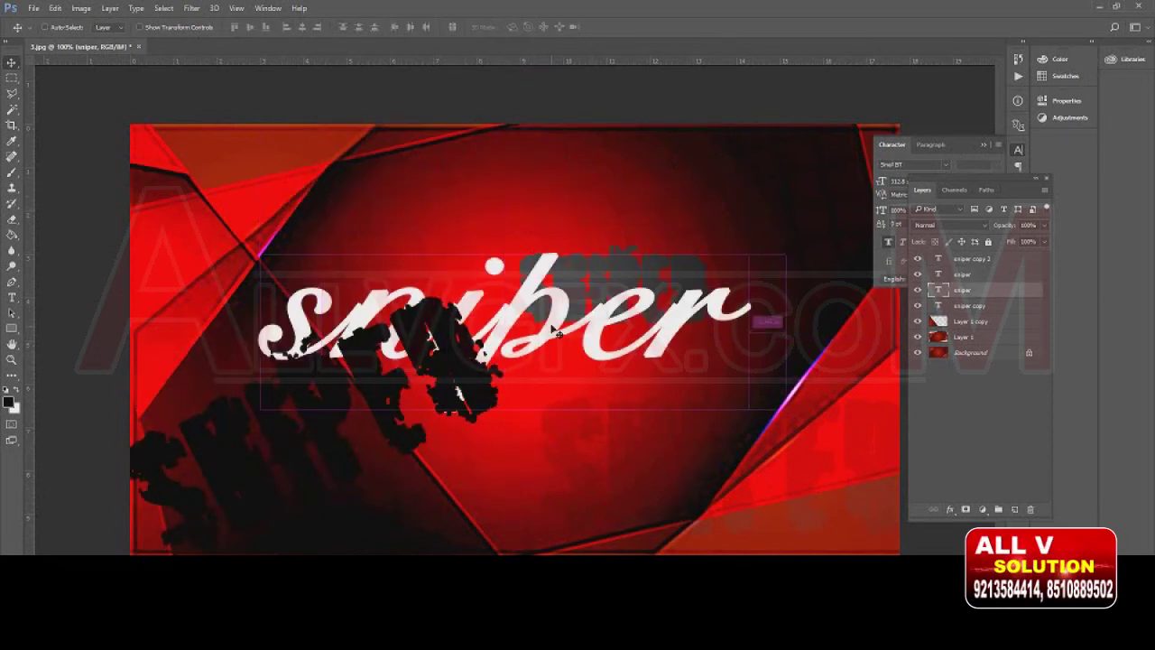
# - Bring white sniper to the top layer, enlarge it about 120% and move it up
pyautogui.hotkey('ctrl', 'shift', ']')
pyautogui.hotkey('ctrl', 't')
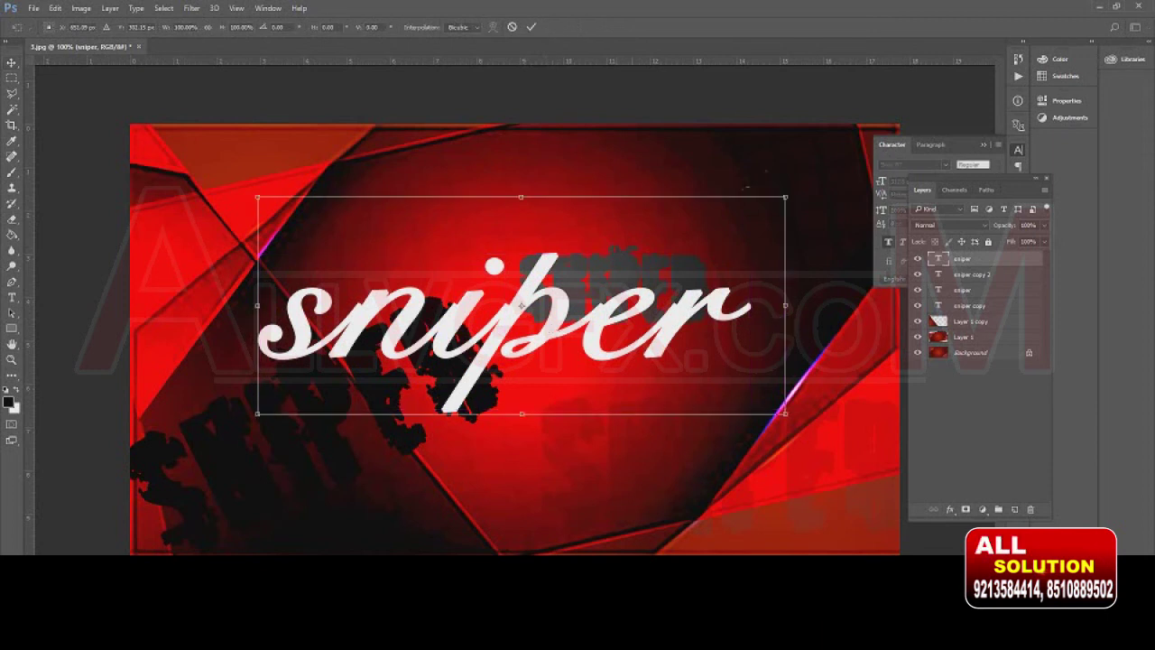
pyautogui.moveTo(786, 196); pyautogui.dragTo(840, 174)
pyautogui.press('Return')
pyautogui.moveTo(623, 365)
pyautogui.mouseDown()
pyautogui.moveTo(624, 253)
pyautogui.moveTo(611, 265)
pyautogui.mouseUp()
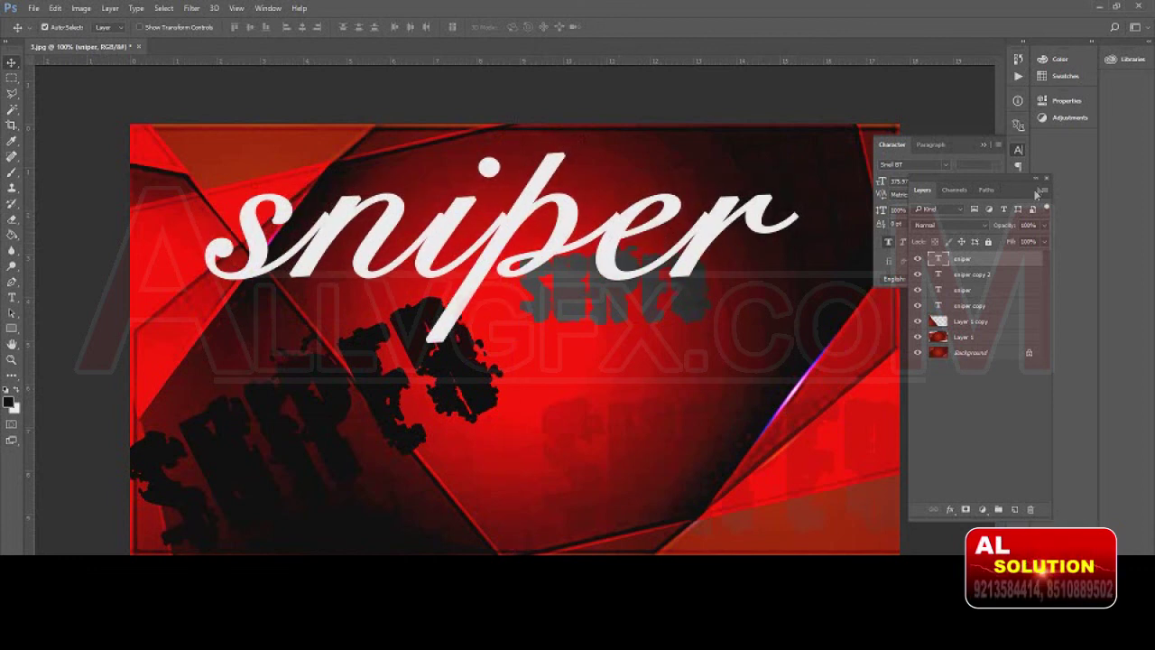
pyautogui.click(1047, 182)
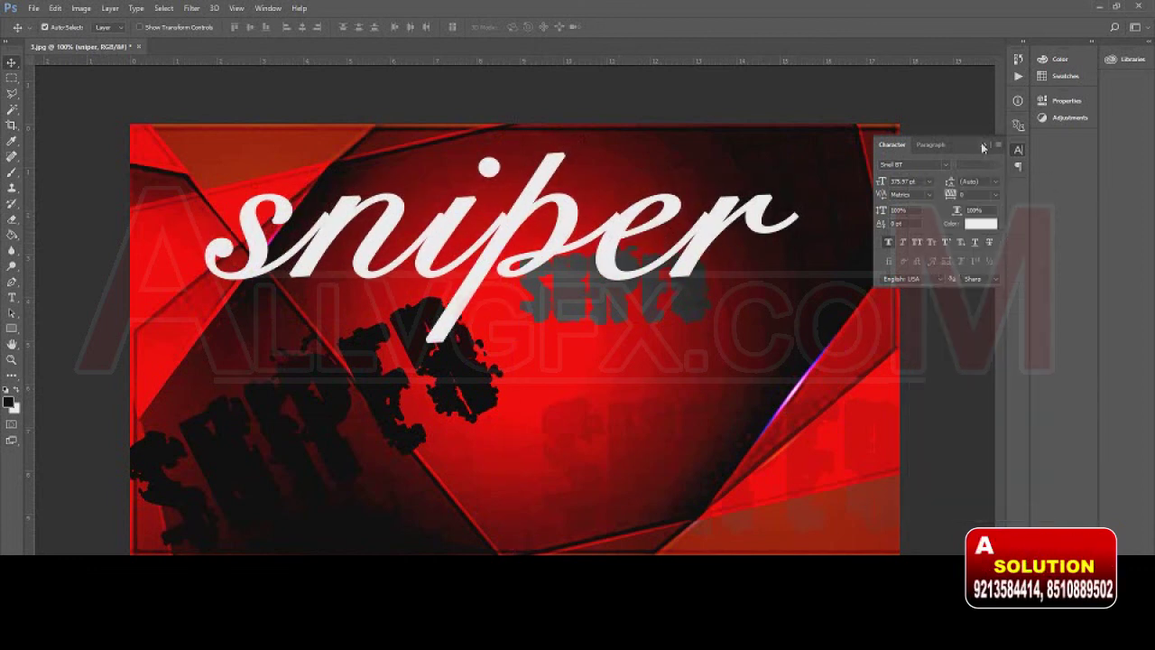
pyautogui.click(981, 142)
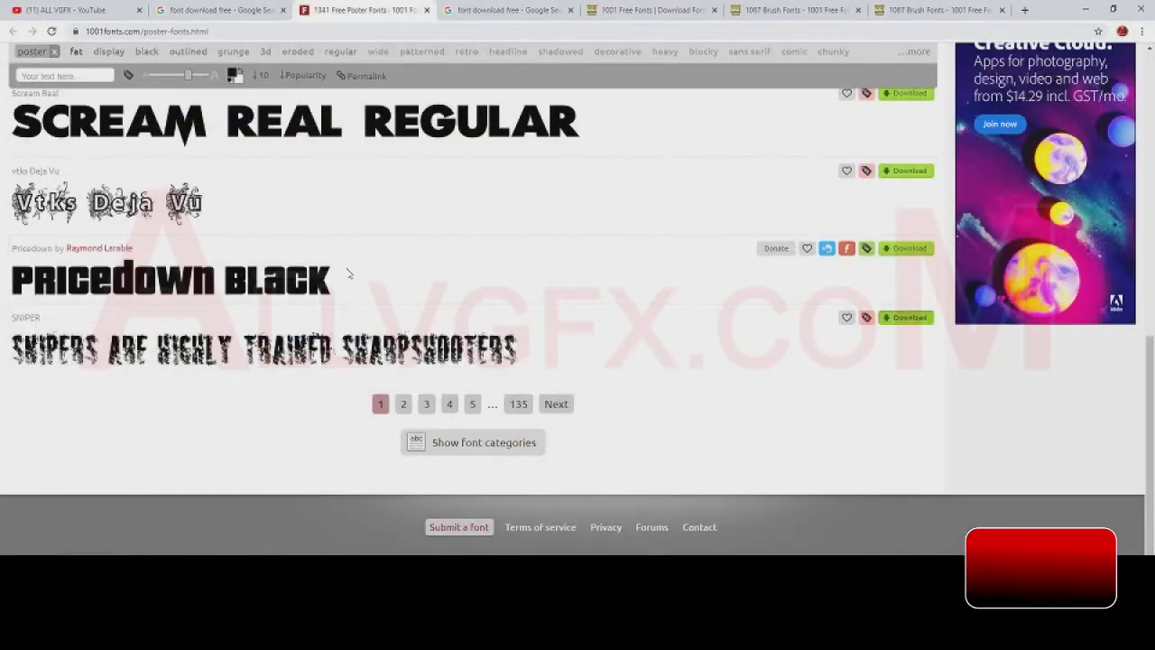
# - Open the 1001 Free Fonts result from the 'font download free' search in a new tab and view it
pyautogui.scroll(3, 355, 260)
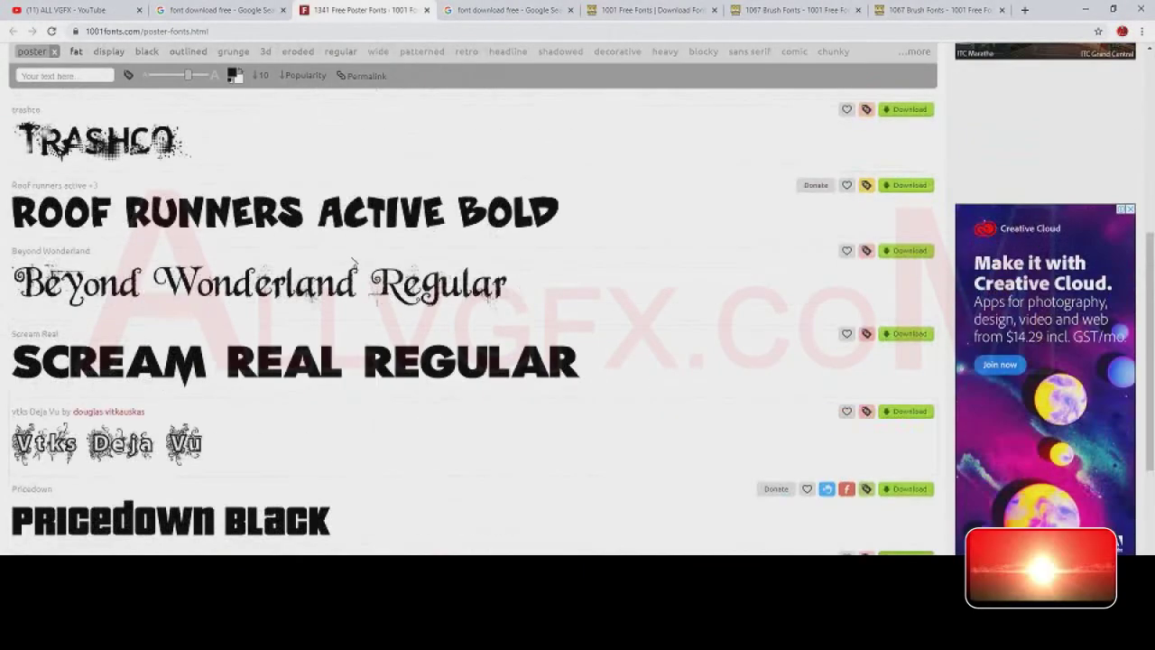
pyautogui.scroll(4, 355, 260)
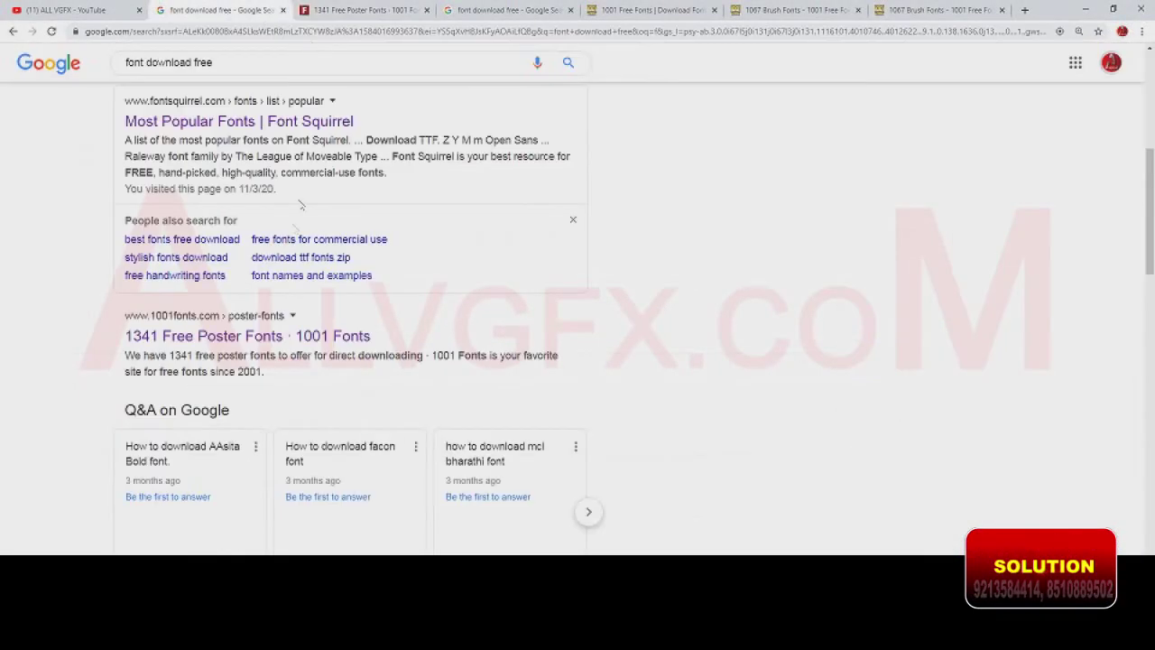
pyautogui.scroll(3, 326, 233)
pyautogui.scroll(2, 325, 230)
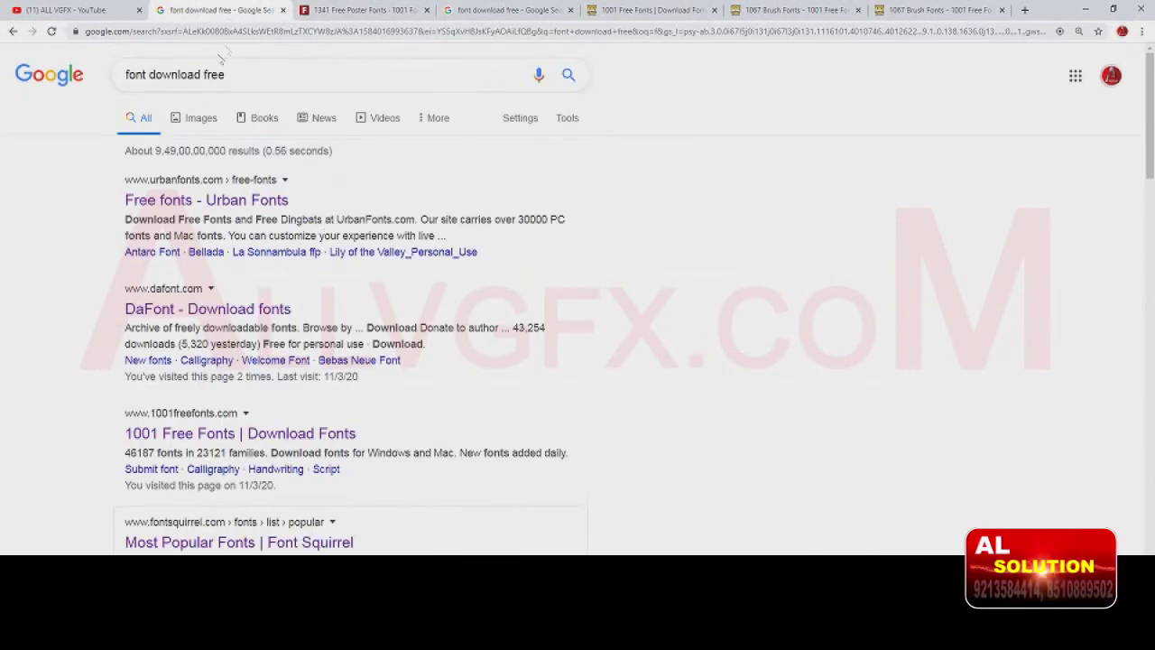
pyautogui.click(242, 31)
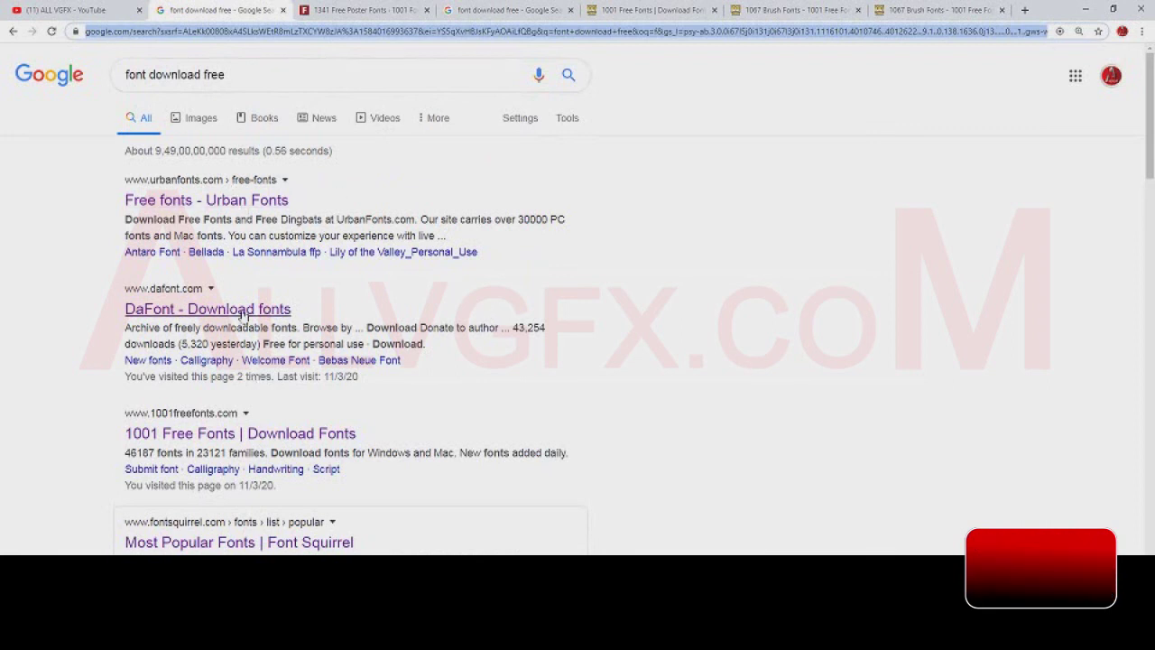
pyautogui.scroll(-2, 244, 314)
pyautogui.rightClick(283, 316)
pyautogui.click(388, 322)
pyautogui.click(427, 12)
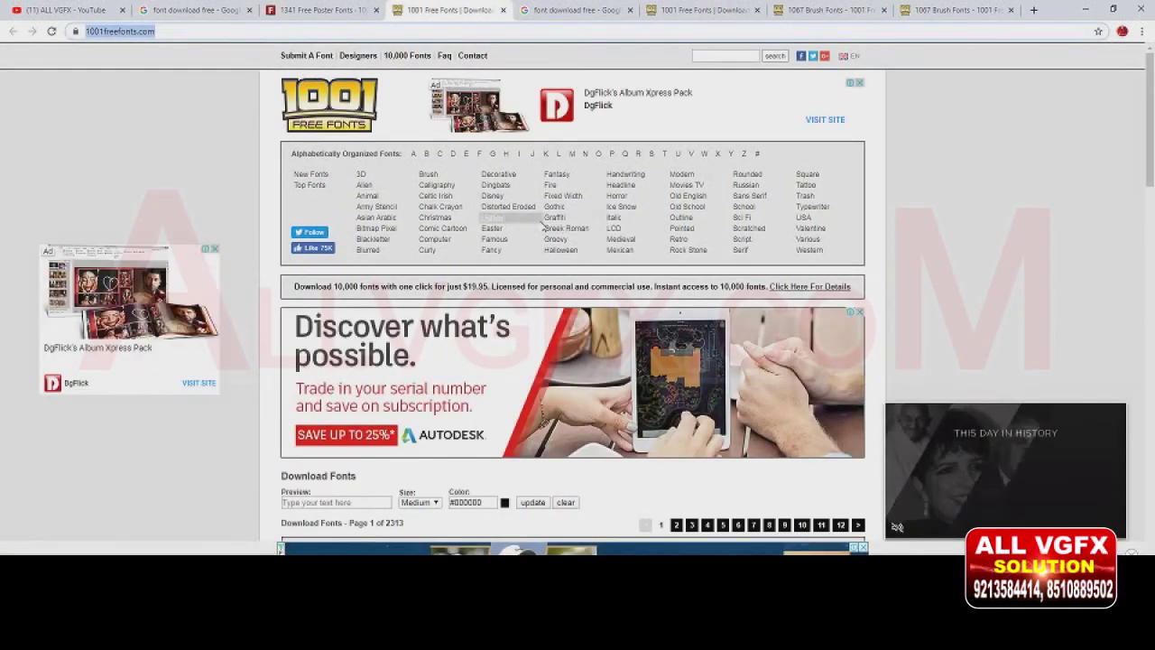
# - Open the LCD font category and scroll through its 375-font listing
pyautogui.click(618, 230)
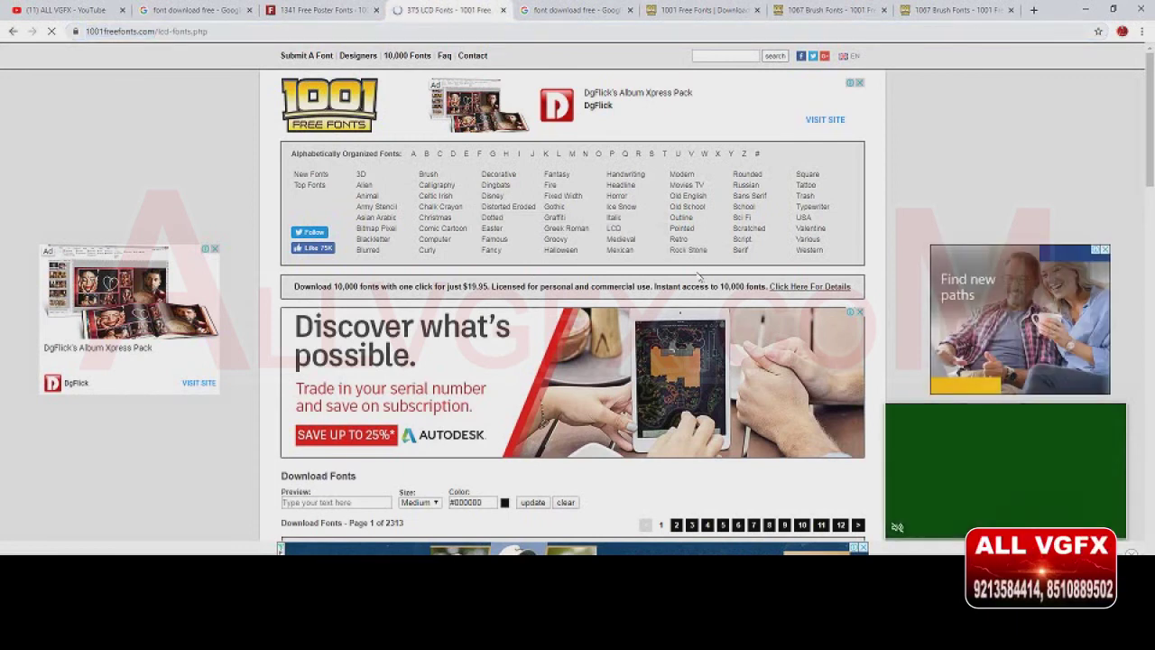
pyautogui.scroll(-3, 621, 334)
pyautogui.scroll(-2, 621, 334)
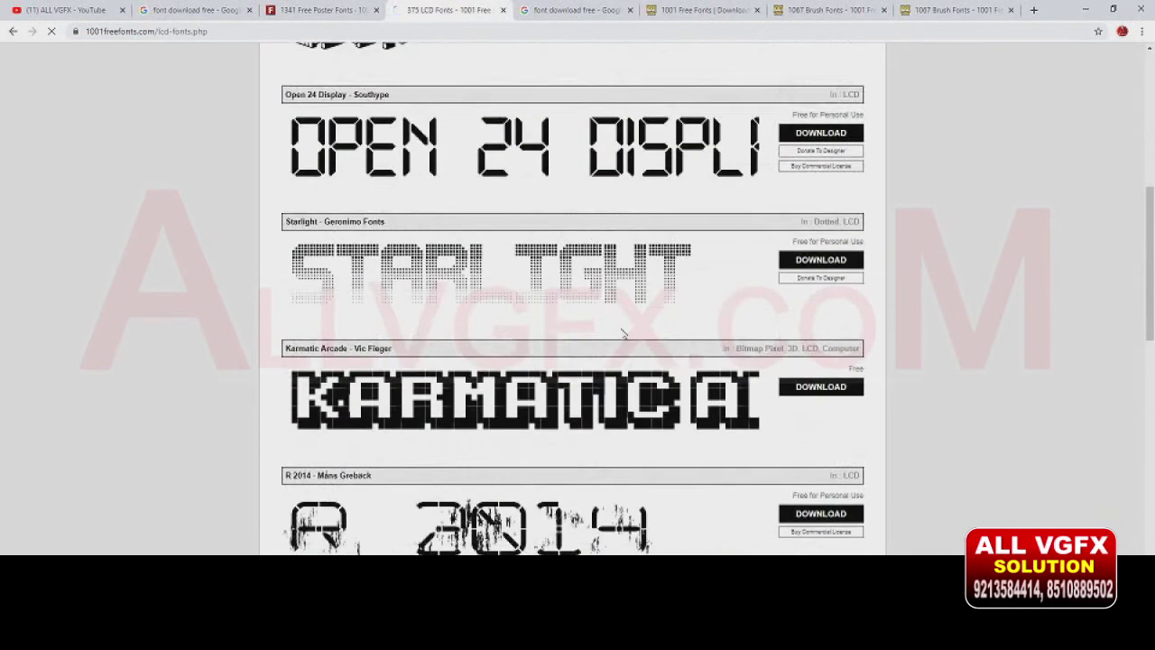
pyautogui.scroll(-2, 621, 334)
pyautogui.scroll(-2, 621, 334)
pyautogui.scroll(-3, 621, 334)
pyautogui.scroll(-3, 621, 332)
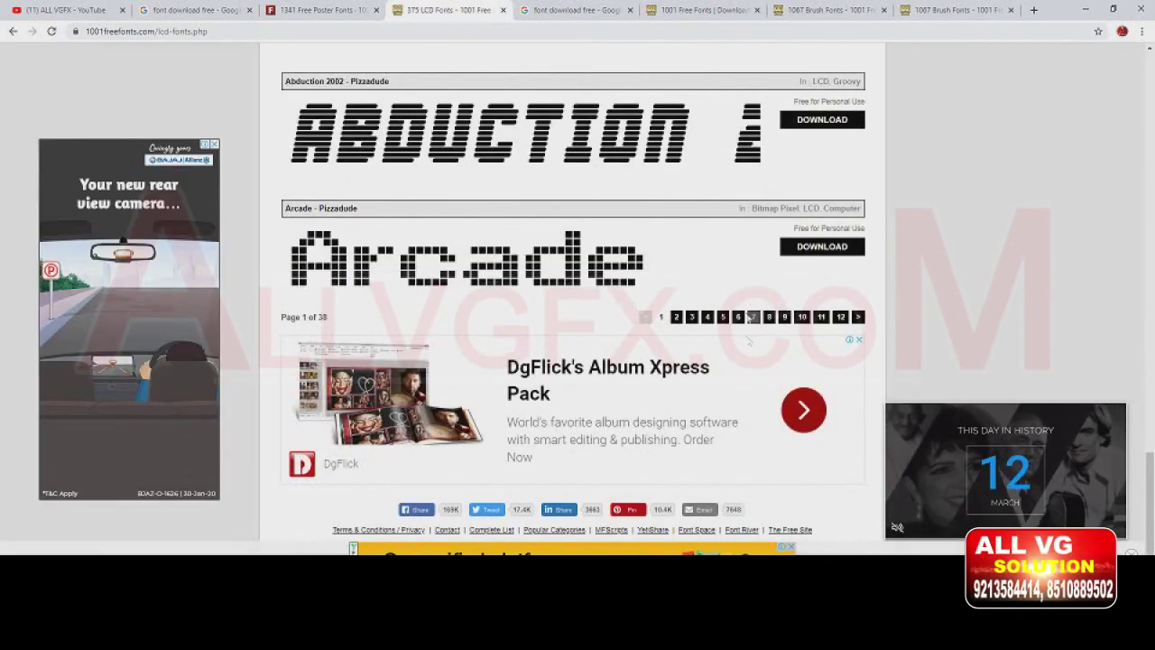
# - Browse page 7 of the LCD fonts, then return to the YouTube channel tab
pyautogui.click(754, 317)
pyautogui.scroll(-4, 746, 347)
pyautogui.scroll(-2, 736, 347)
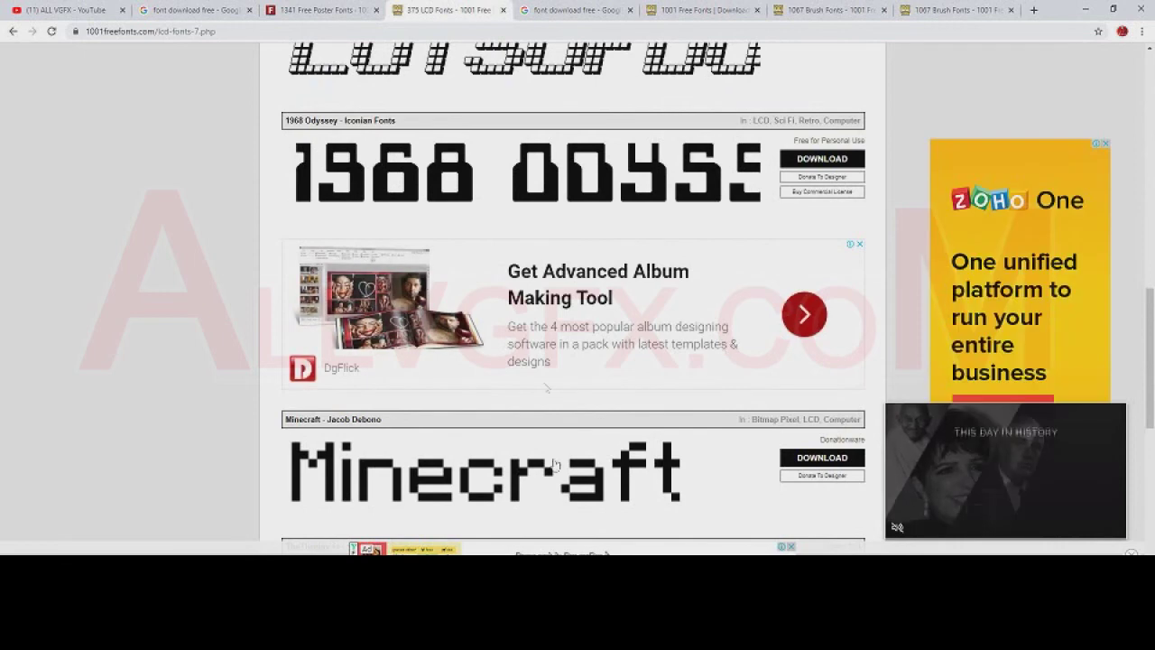
pyautogui.scroll(3, 629, 306)
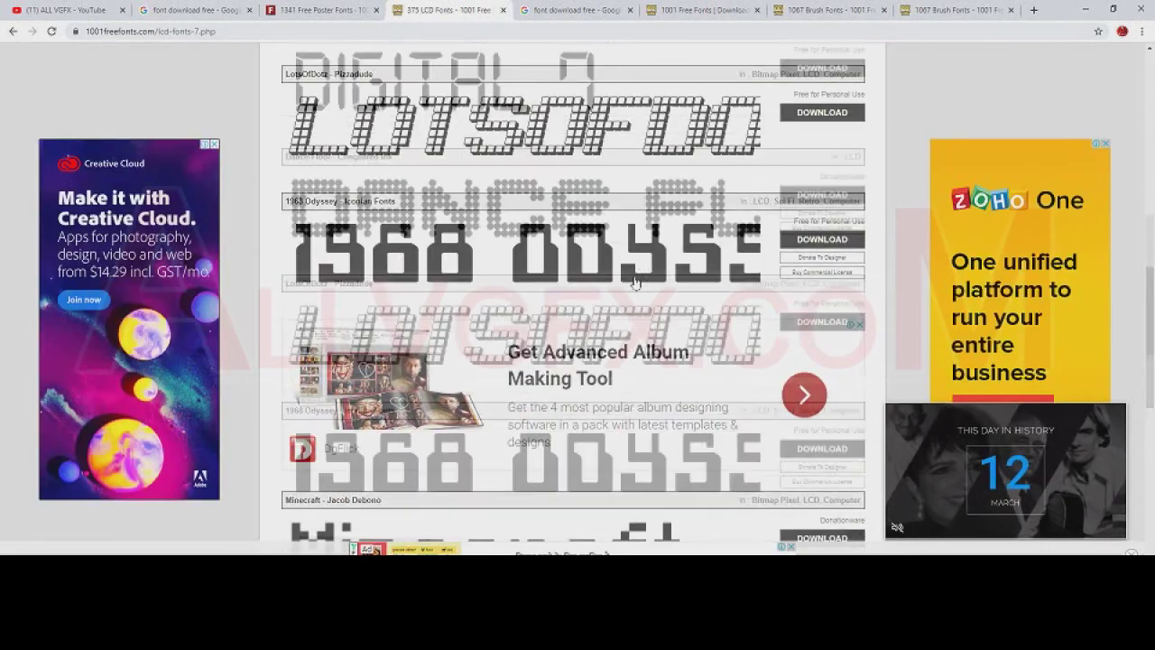
pyautogui.scroll(5, 602, 300)
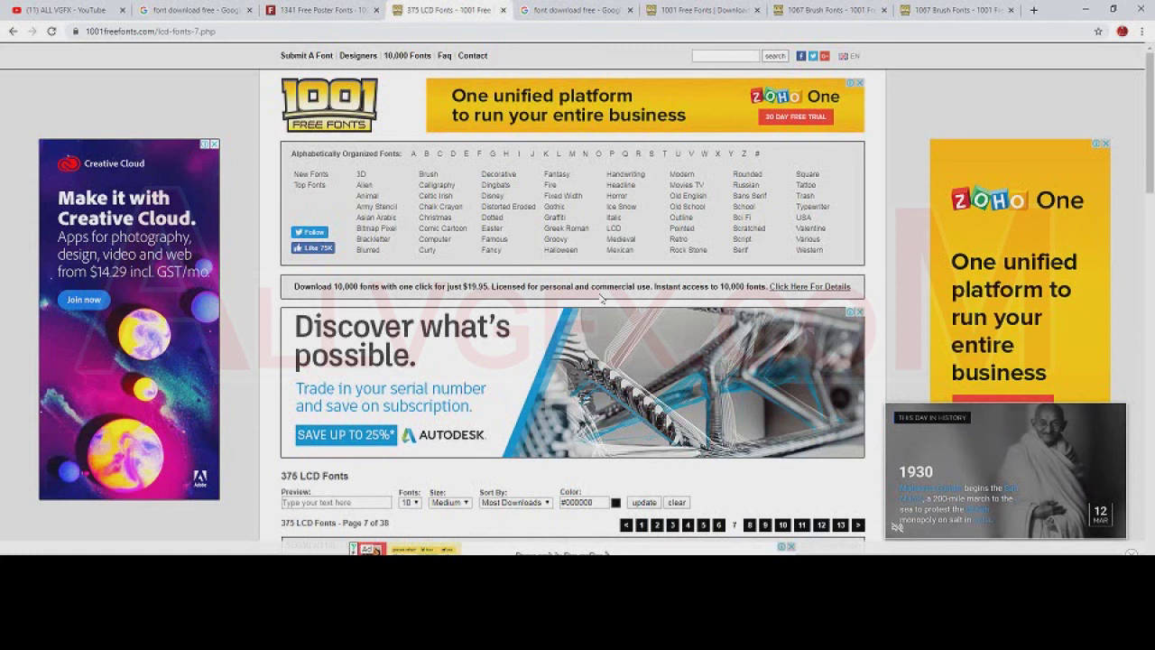
pyautogui.hotkey('ctrl', '1')
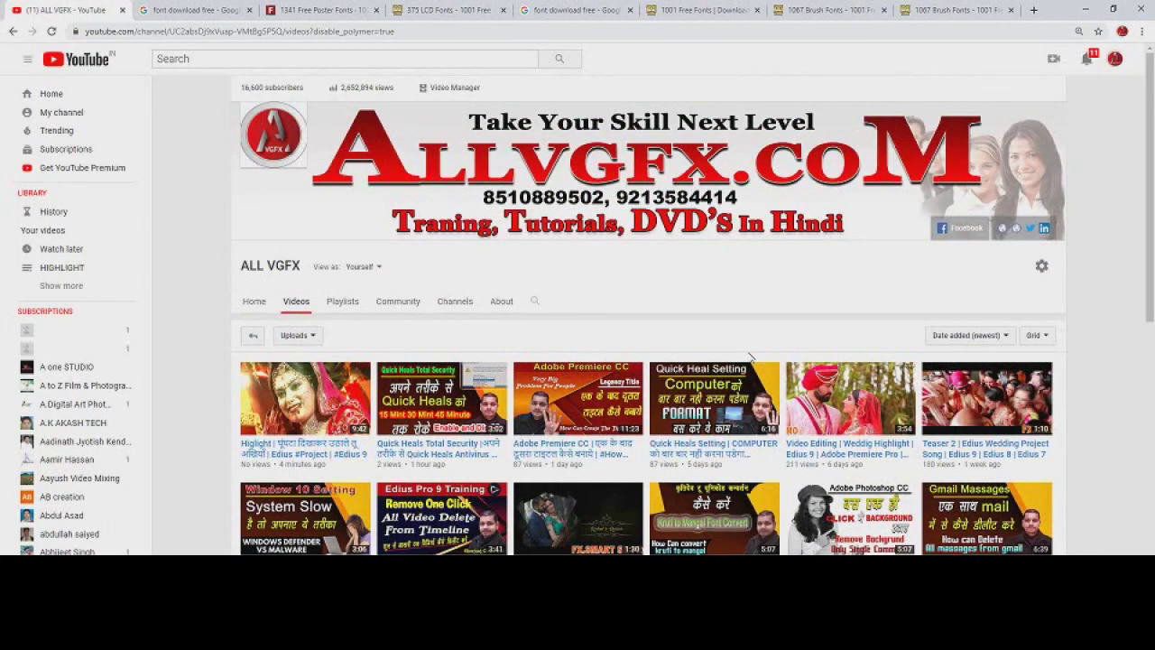